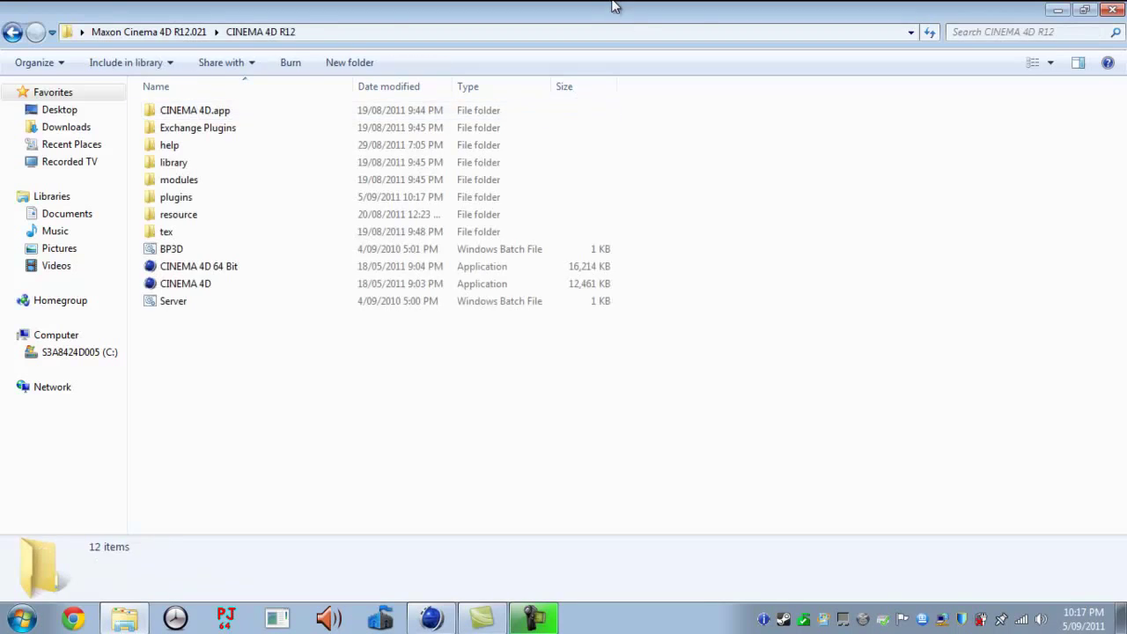
Step: Move the Thrausi 1.22 and Thrausi 1.22 R12 folders from the desktop into the CINEMA 4D R12 plugins folder
{"action": "left_click_drag", "start_coordinate": [621, 11], "coordinate": [2, 14]}
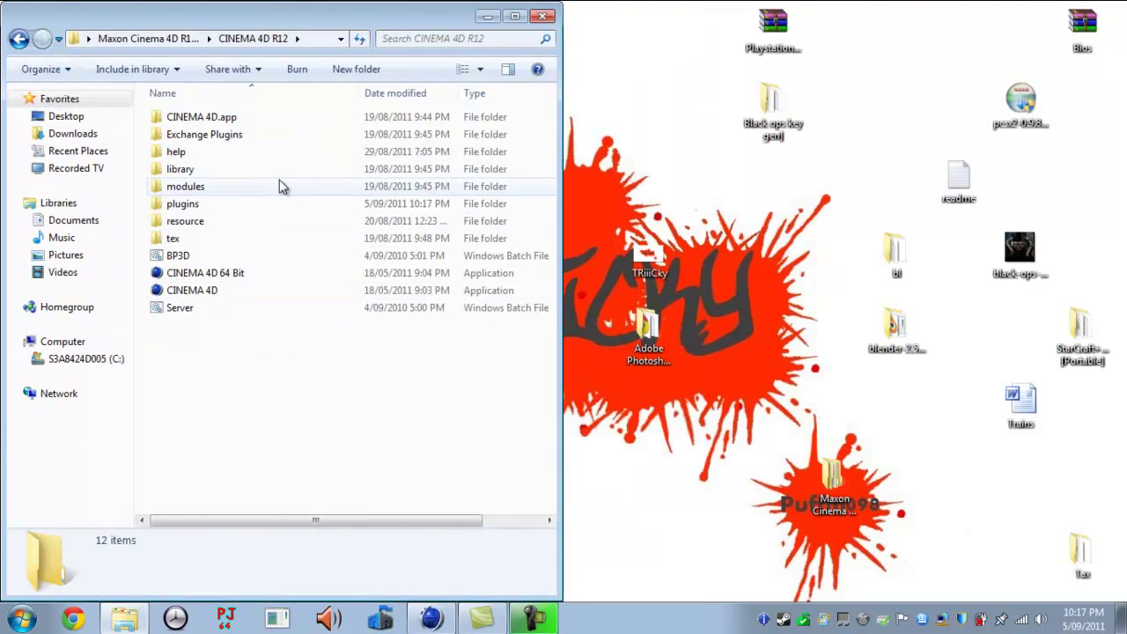
{"action": "double_click", "coordinate": [273, 204]}
{"action": "left_click_drag", "start_coordinate": [319, 278], "coordinate": [907, 494]}
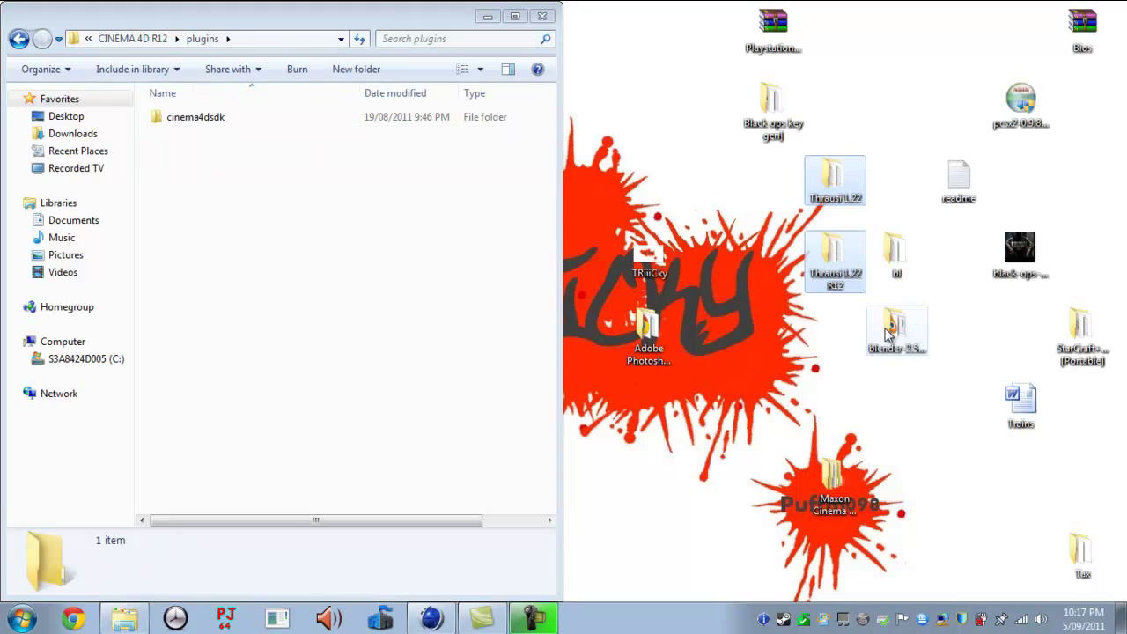
{"action": "left_click_drag", "start_coordinate": [828, 199], "coordinate": [227, 216]}
{"action": "left_click", "coordinate": [220, 236]}
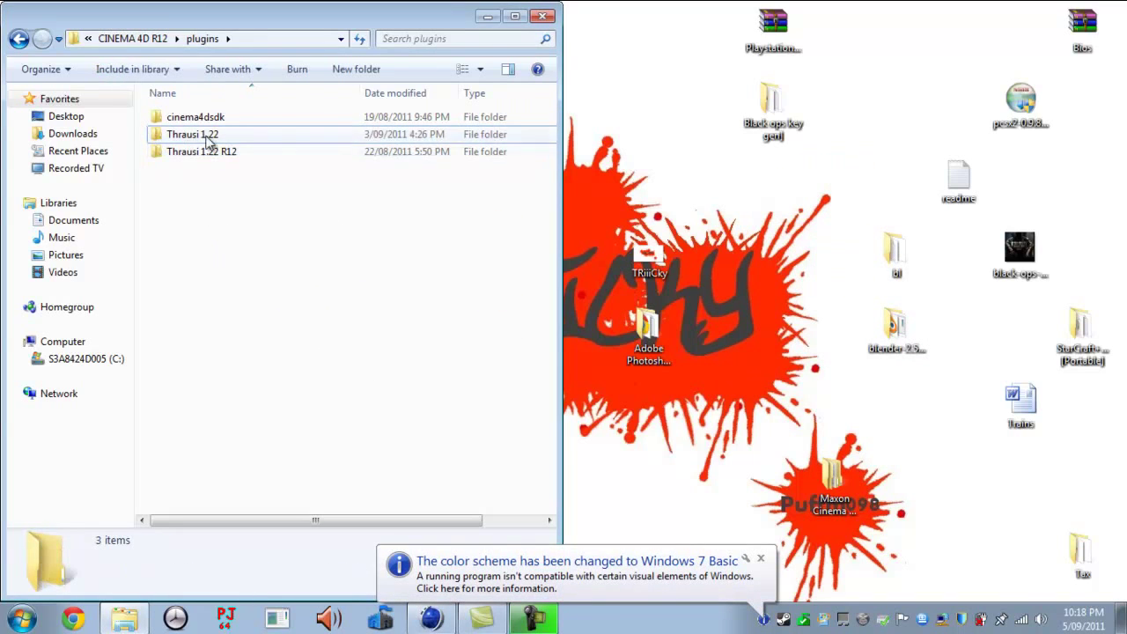
Step: Close the plugins folder window, switch to CINEMA 4D and dismiss the color scheme notification
{"action": "left_click", "coordinate": [543, 16]}
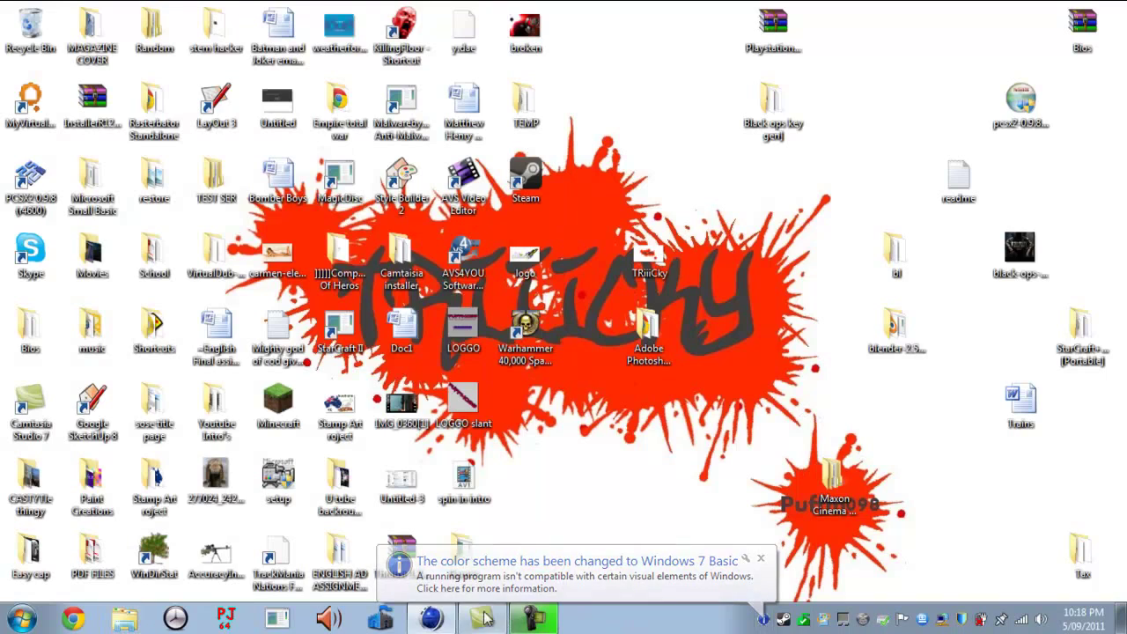
{"action": "left_click", "coordinate": [533, 619]}
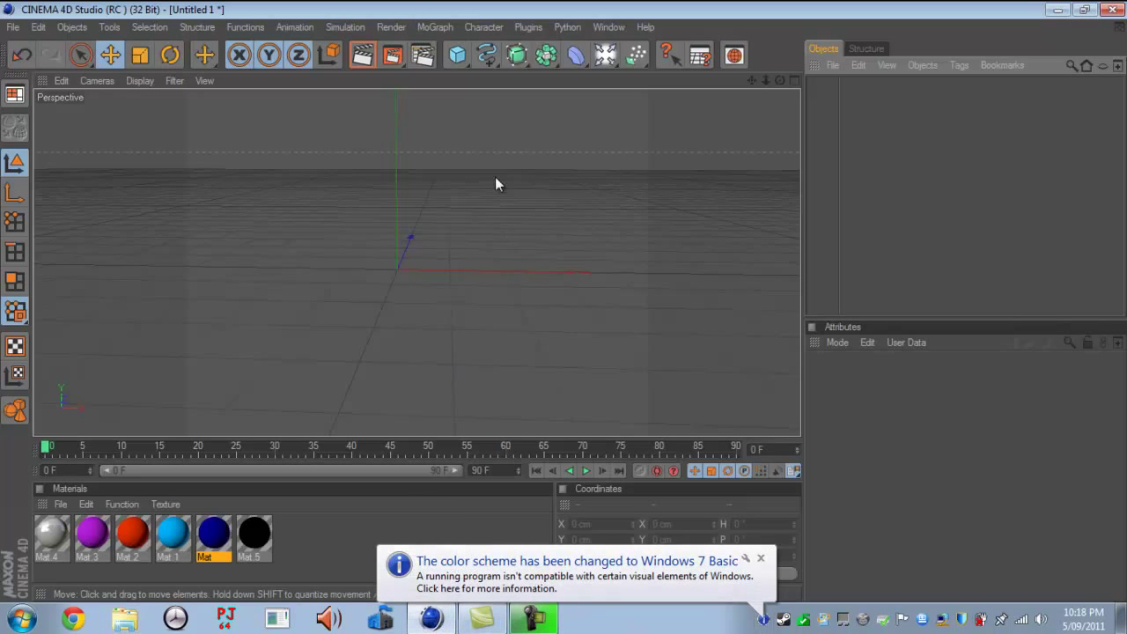
{"action": "left_click", "coordinate": [761, 558]}
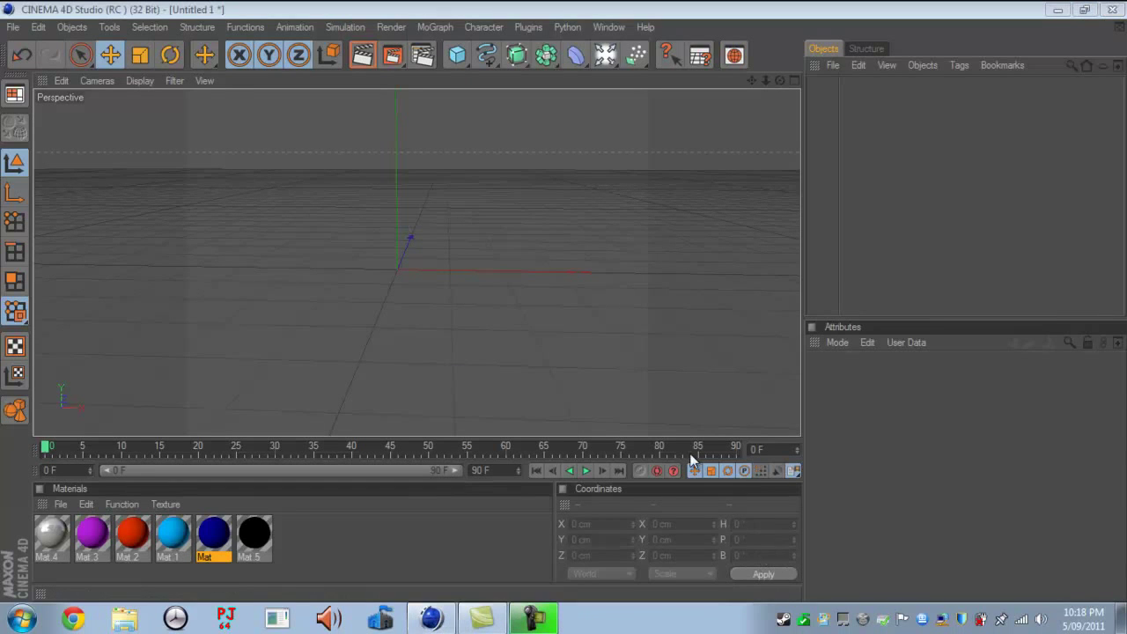
Step: Add a MoText object to the empty scene and rename it "presents"
{"action": "left_click", "coordinate": [435, 27]}
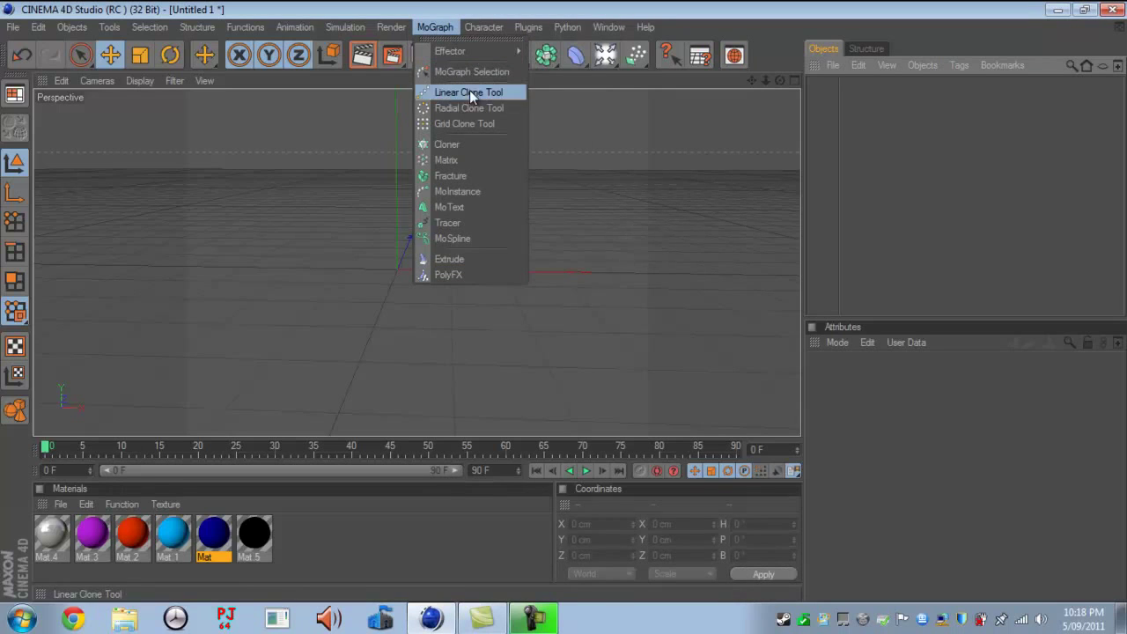
{"action": "left_click", "coordinate": [477, 208]}
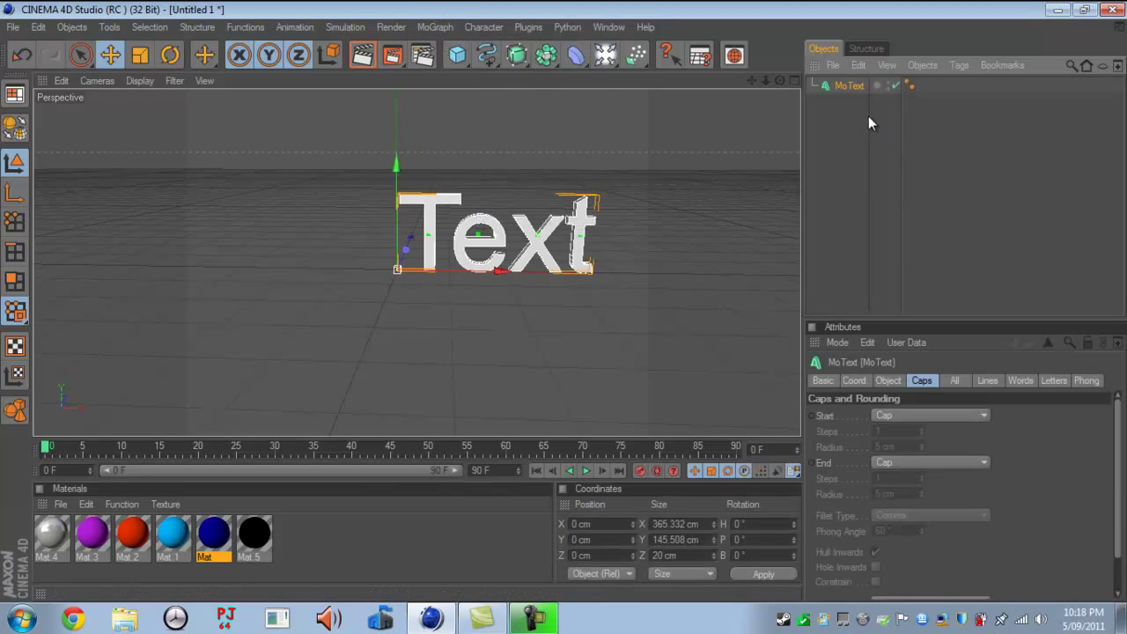
{"action": "double_click", "coordinate": [843, 88]}
{"action": "key", "text": "BackSpace"}
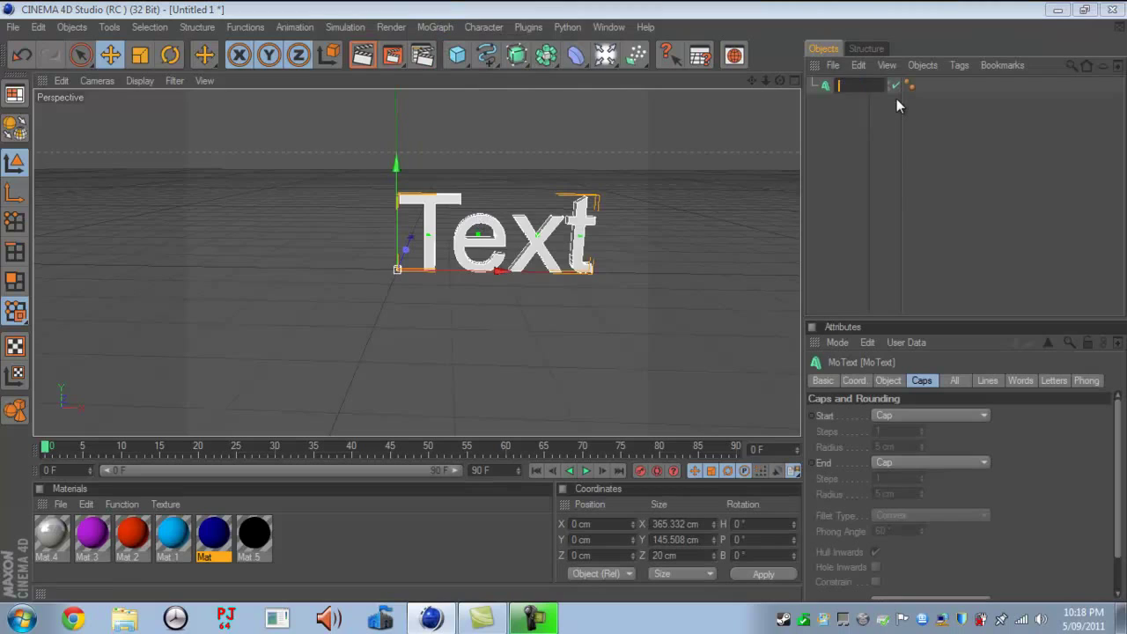
{"action": "type", "text": "presents"}
{"action": "key", "text": "Return"}
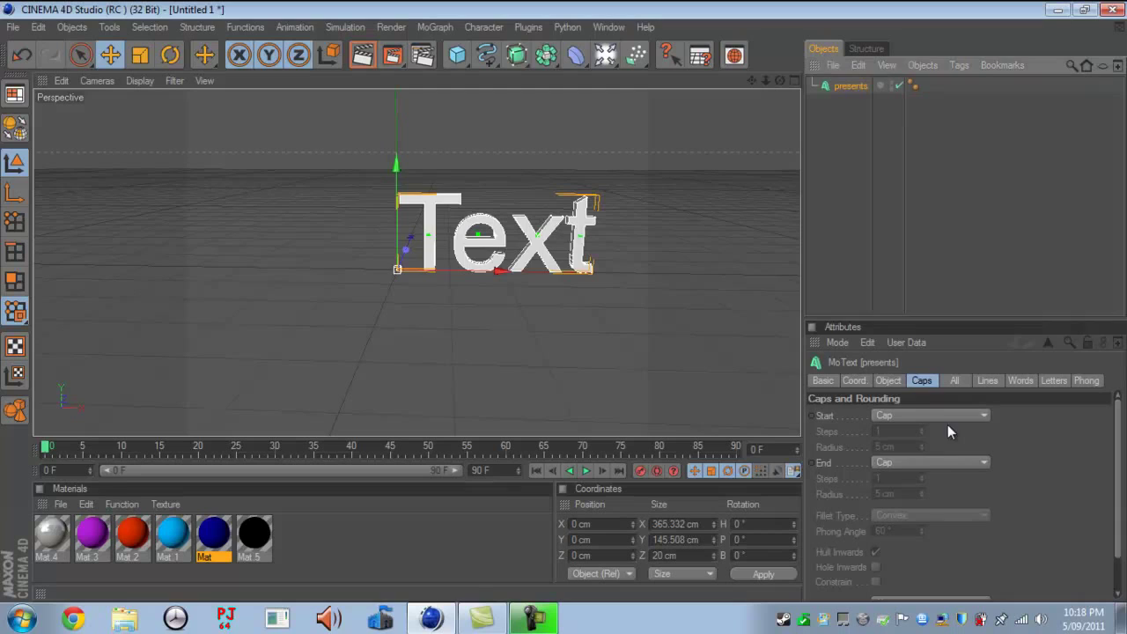
Step: Set the presents object's depth to 80 and its text to "PRESENTS"
{"action": "left_click", "coordinate": [886, 381]}
{"action": "double_click", "coordinate": [901, 413]}
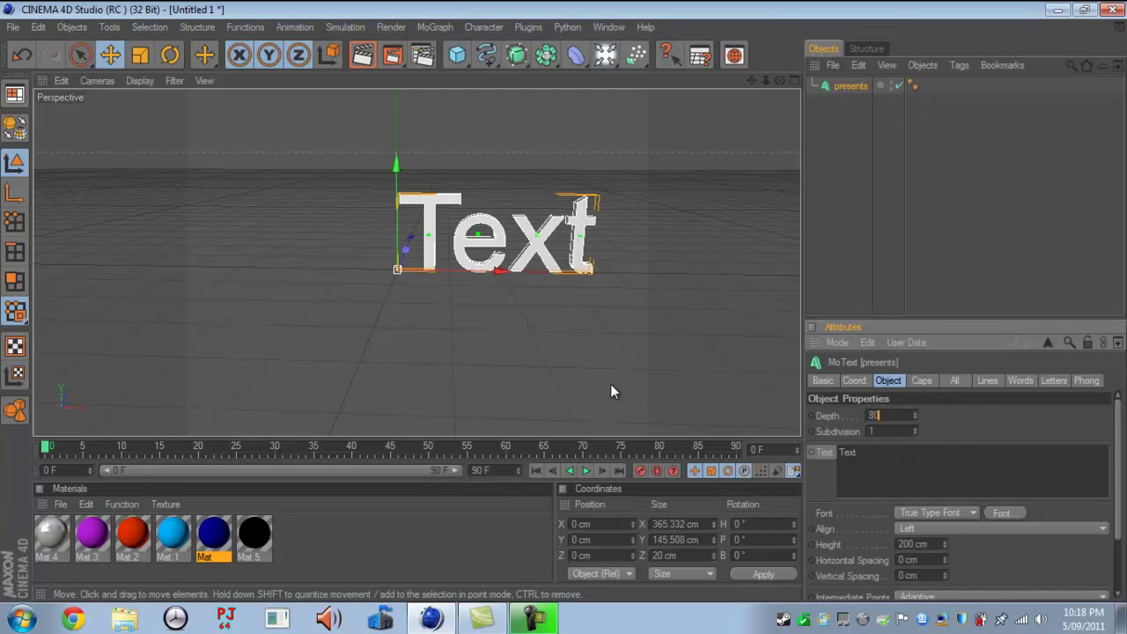
{"action": "type", "text": "80"}
{"action": "key", "text": "Tab"}
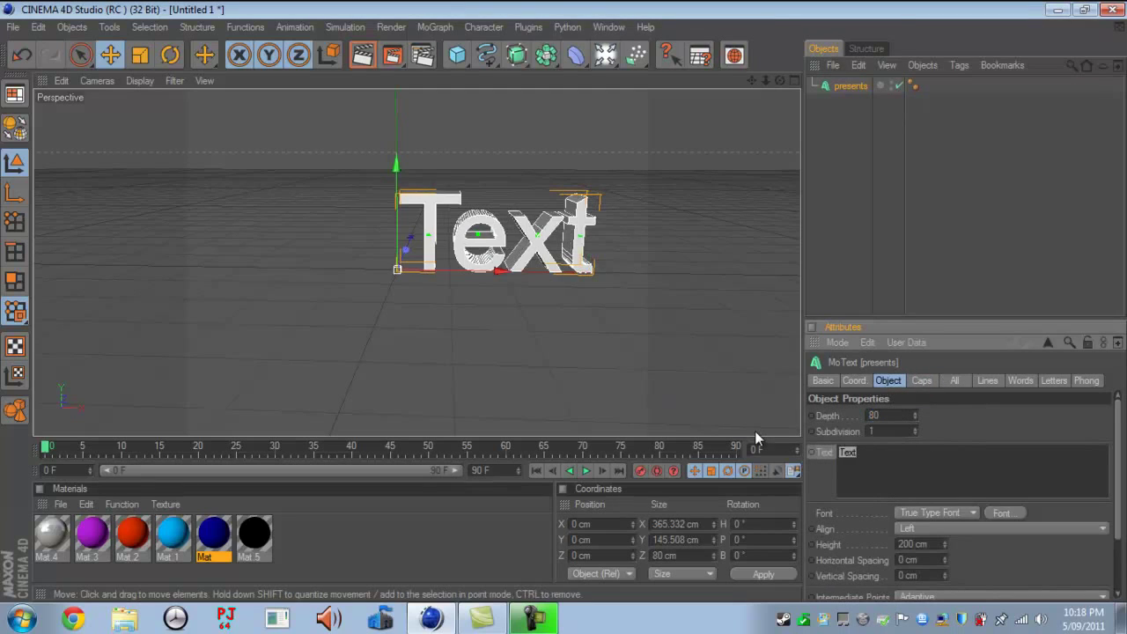
{"action": "key", "text": "Return"}
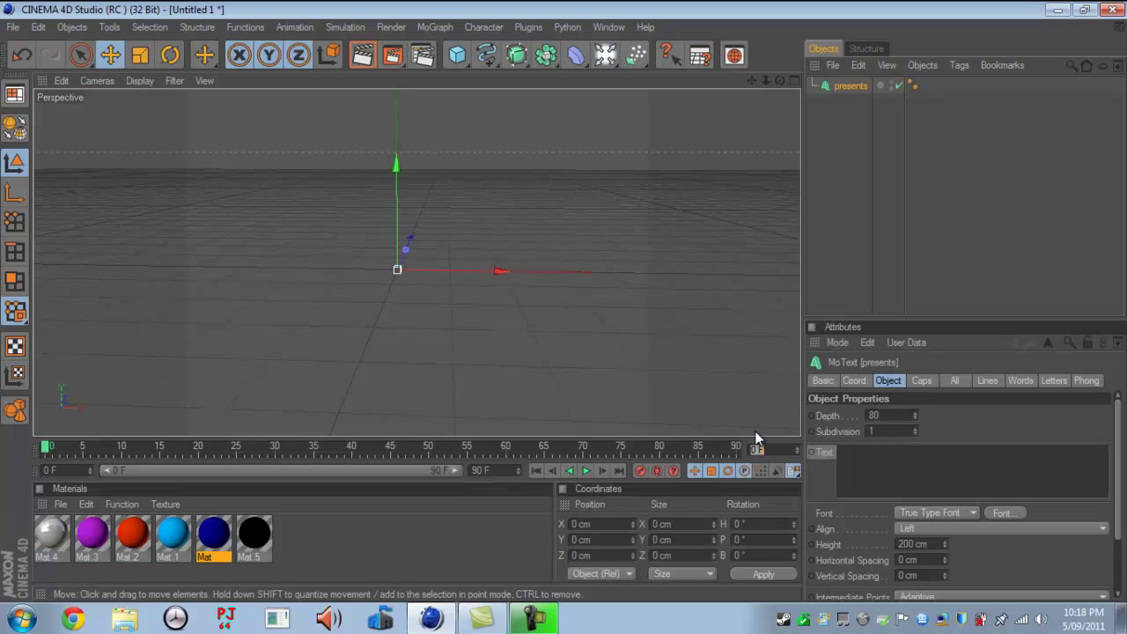
{"action": "left_click", "coordinate": [916, 483]}
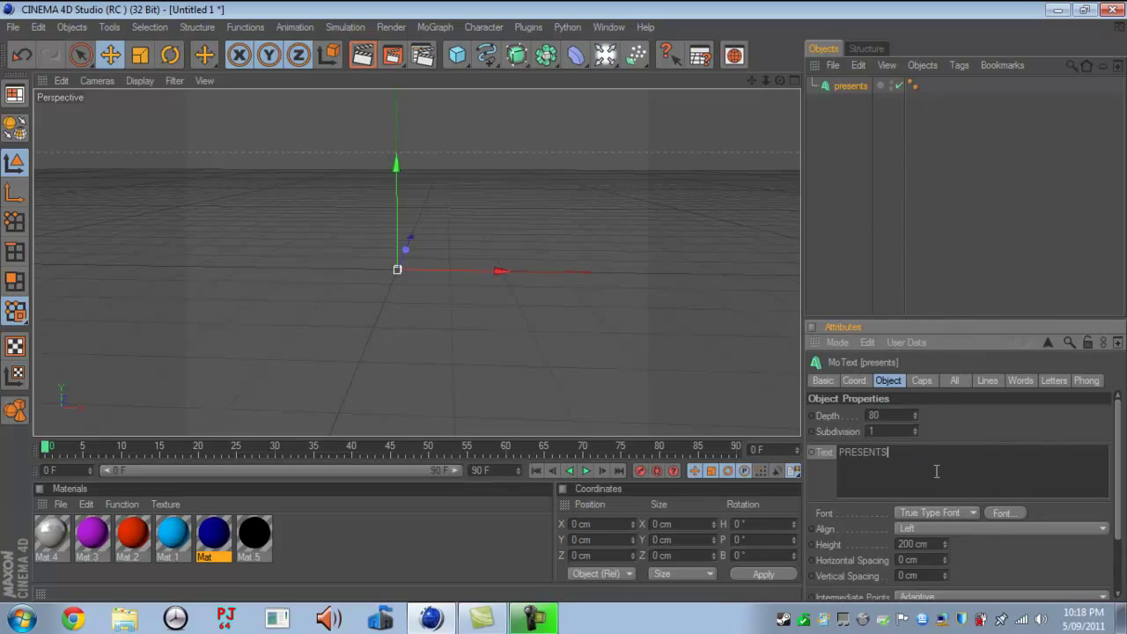
{"action": "left_click", "coordinate": [849, 109]}
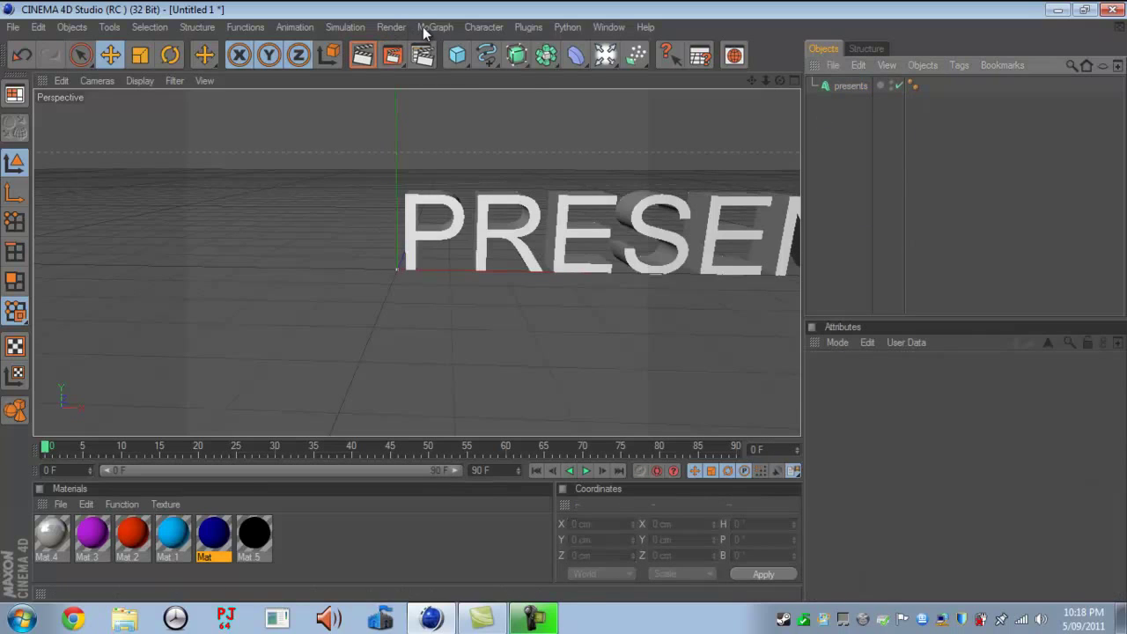
Step: Set the alignment of the PRESENTS text to Middle
{"action": "left_click", "coordinate": [863, 86]}
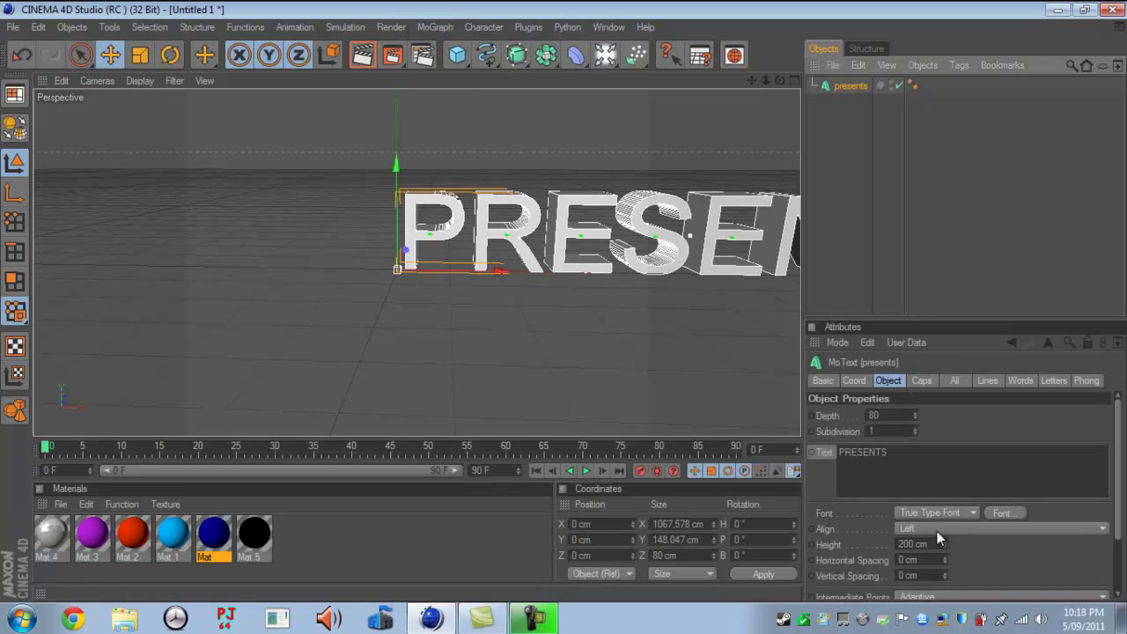
{"action": "left_click", "coordinate": [908, 529]}
{"action": "left_click", "coordinate": [912, 561]}
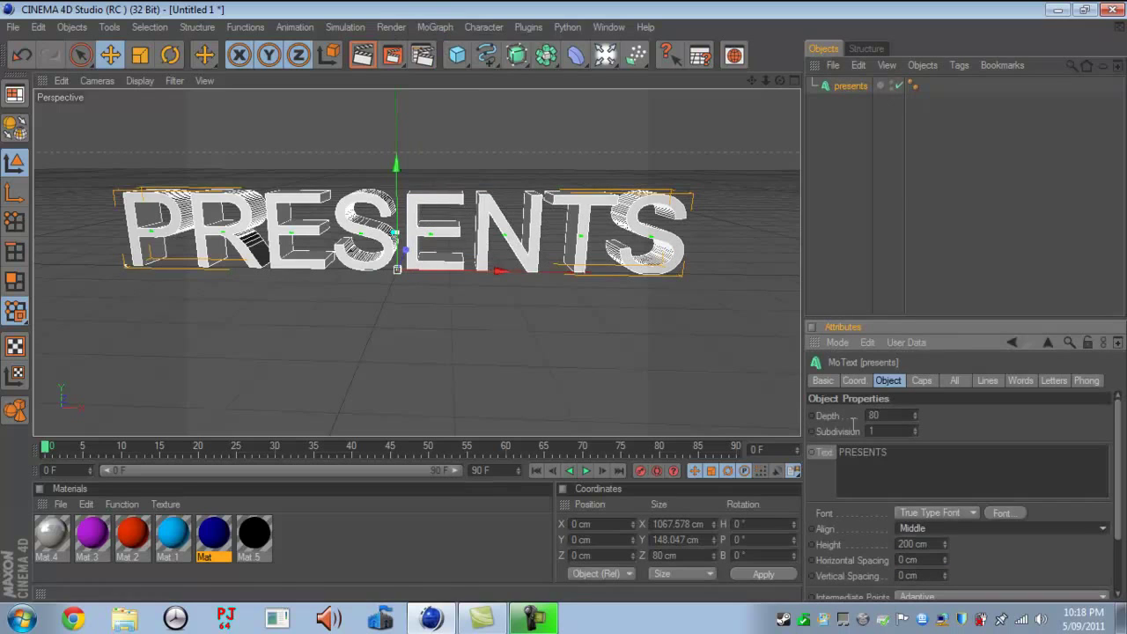
Step: Add a second MoText object and rename it "Puffm098"
{"action": "left_click", "coordinate": [442, 22]}
{"action": "left_click", "coordinate": [476, 206]}
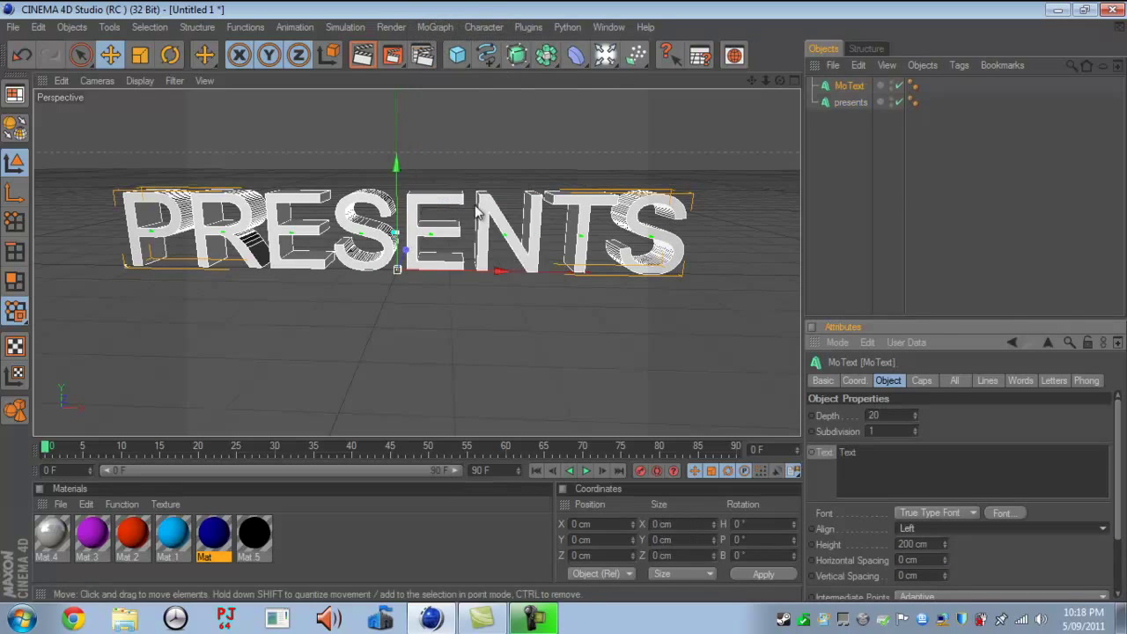
{"action": "double_click", "coordinate": [846, 86]}
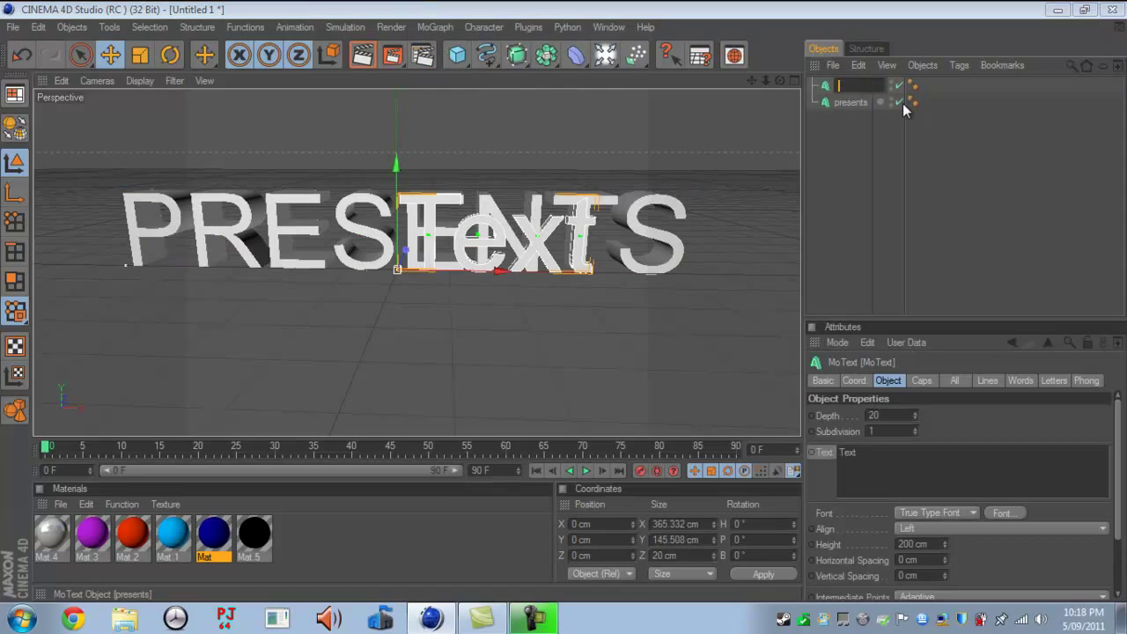
{"action": "type", "text": "P"}
{"action": "type", "text": "uffm05"}
{"action": "type", "text": "8"}
{"action": "key", "text": "Return"}
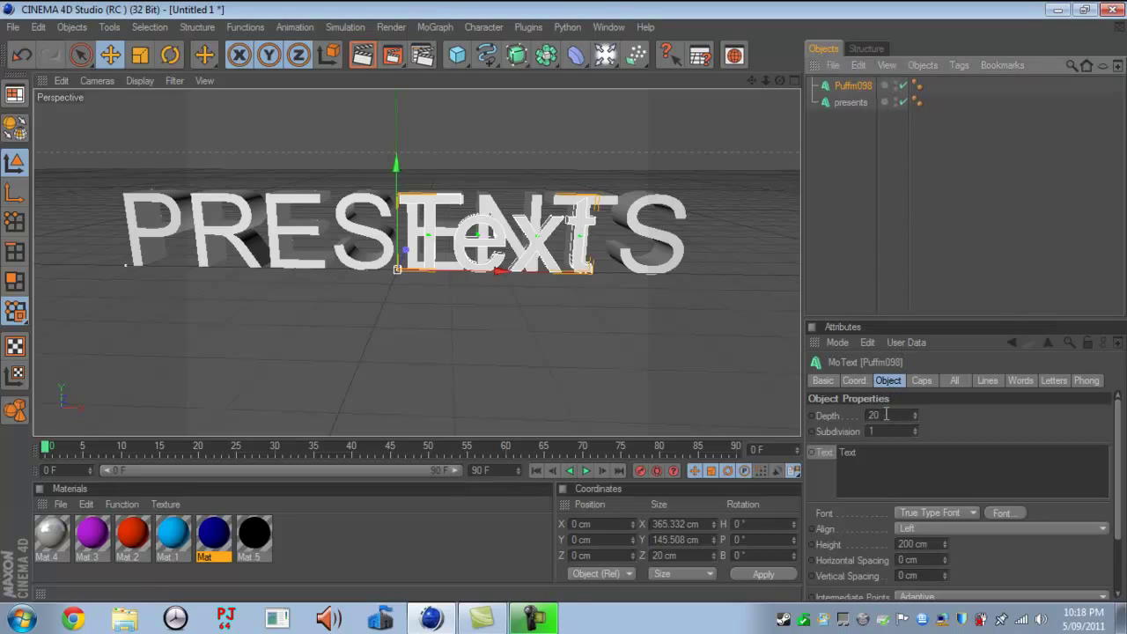
Step: Give the Puffm098 object a depth of 80, the text "Puffm098" and Middle alignment
{"action": "double_click", "coordinate": [886, 413]}
{"action": "type", "text": "80"}
{"action": "key", "text": "Tab"}
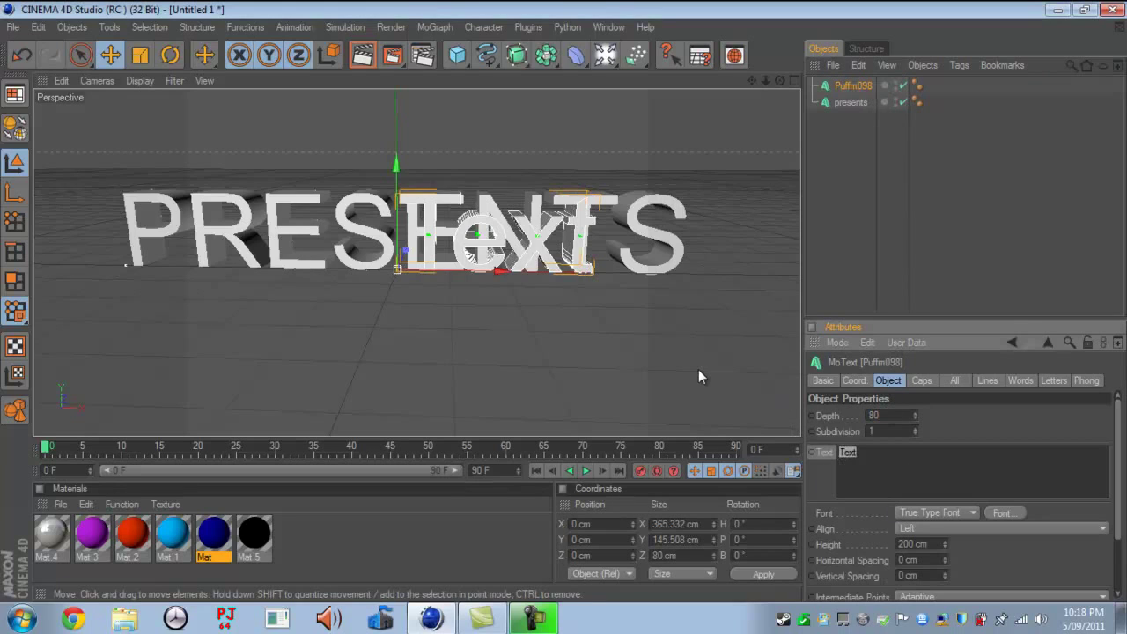
{"action": "type", "text": "Puffm098"}
{"action": "left_click", "coordinate": [978, 528]}
{"action": "left_click", "coordinate": [965, 555]}
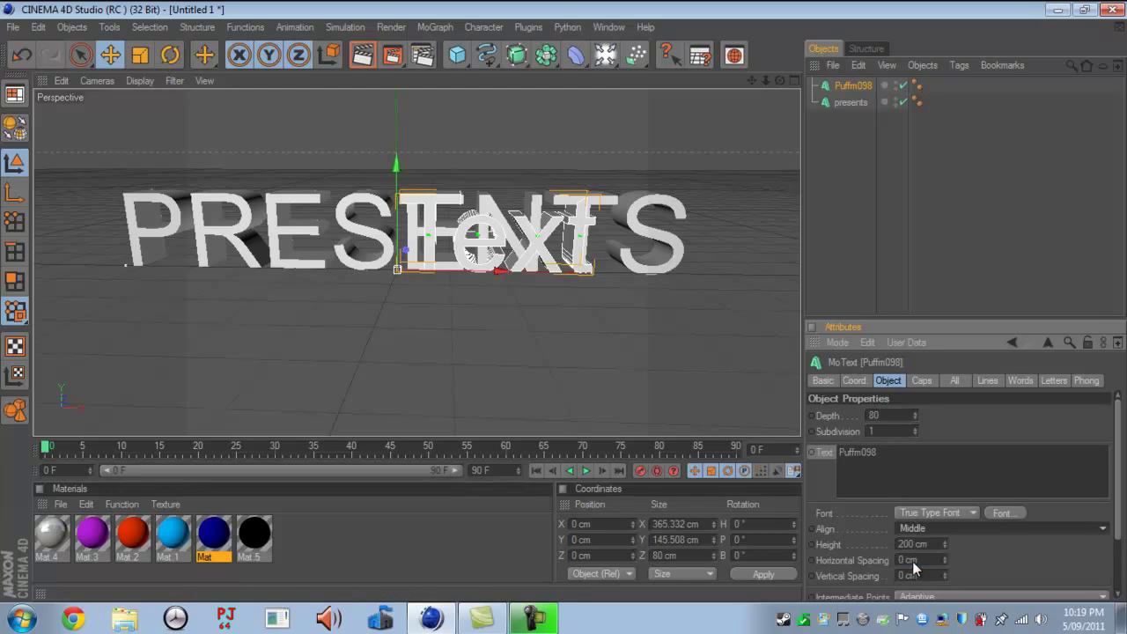
Step: Change the font of the PRESENTS text to BatmanForeverAlternate in the Regular style
{"action": "left_click", "coordinate": [845, 101]}
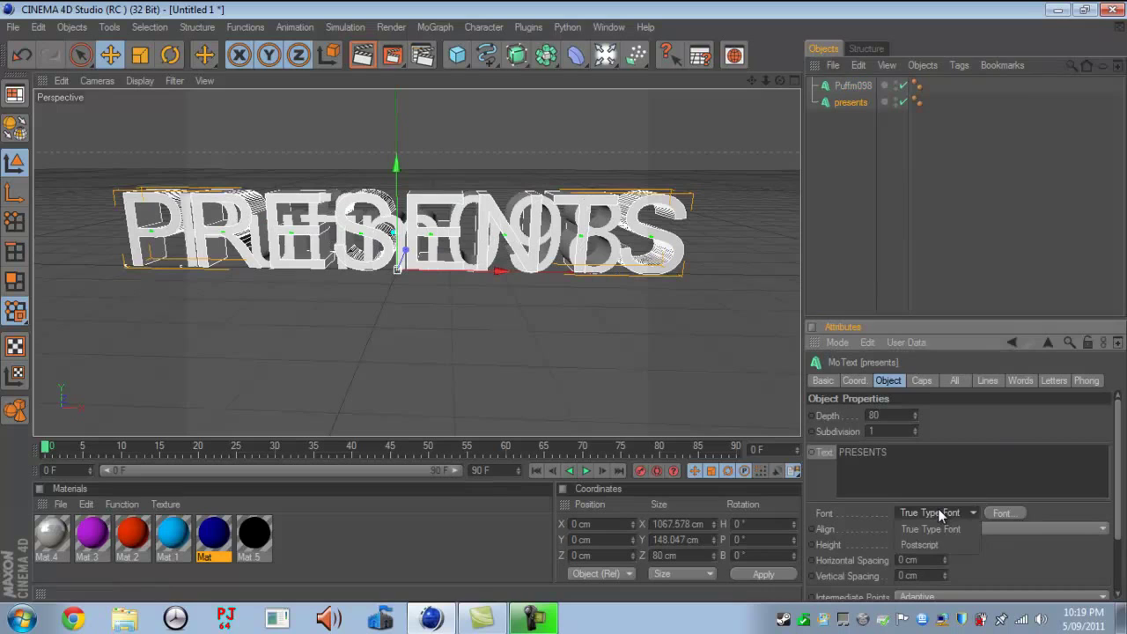
{"action": "left_click", "coordinate": [957, 525]}
{"action": "left_click", "coordinate": [942, 523]}
{"action": "left_click", "coordinate": [1002, 513]}
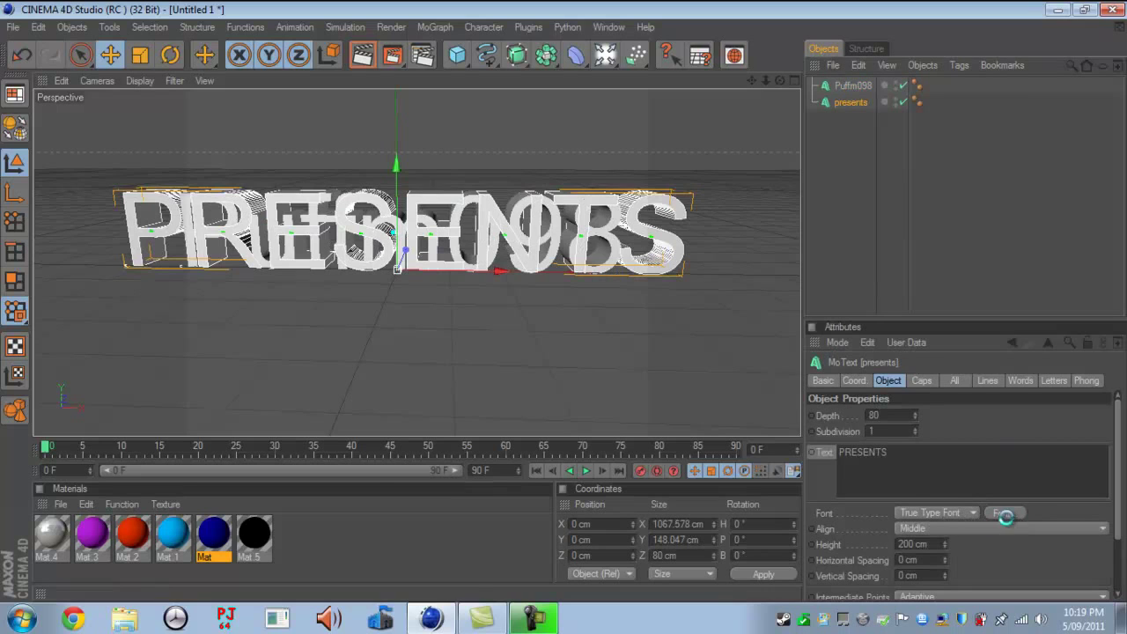
{"action": "left_click", "coordinate": [123, 224]}
{"action": "left_click", "coordinate": [255, 466]}
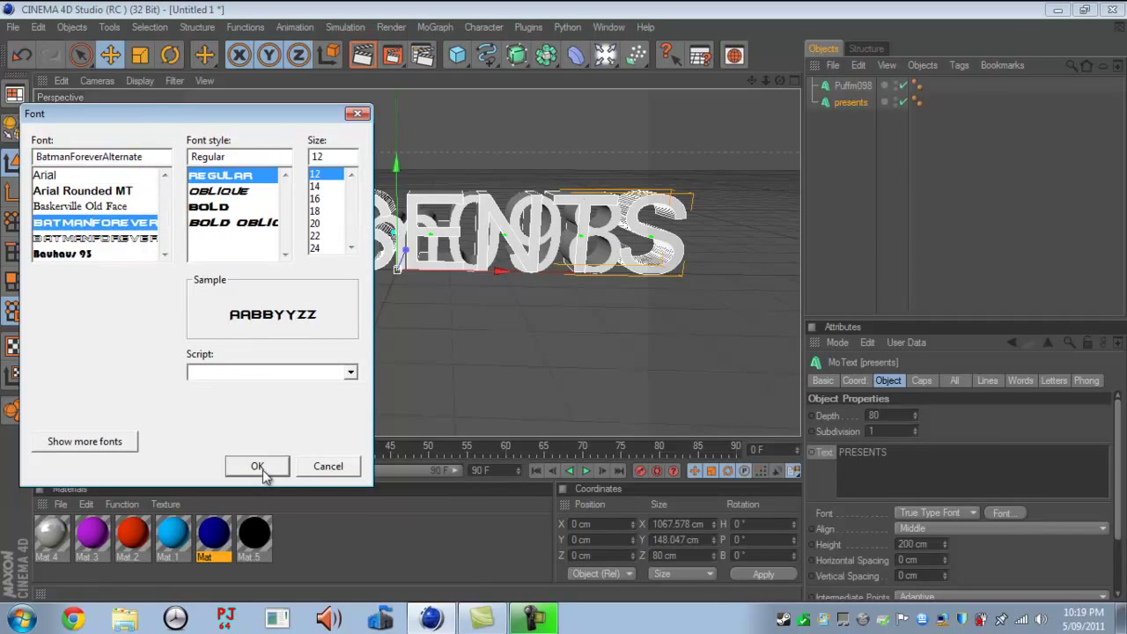
Step: Change the font of the Puffm098 text to BatmanForeverAlternate as well
{"action": "left_click", "coordinate": [853, 86]}
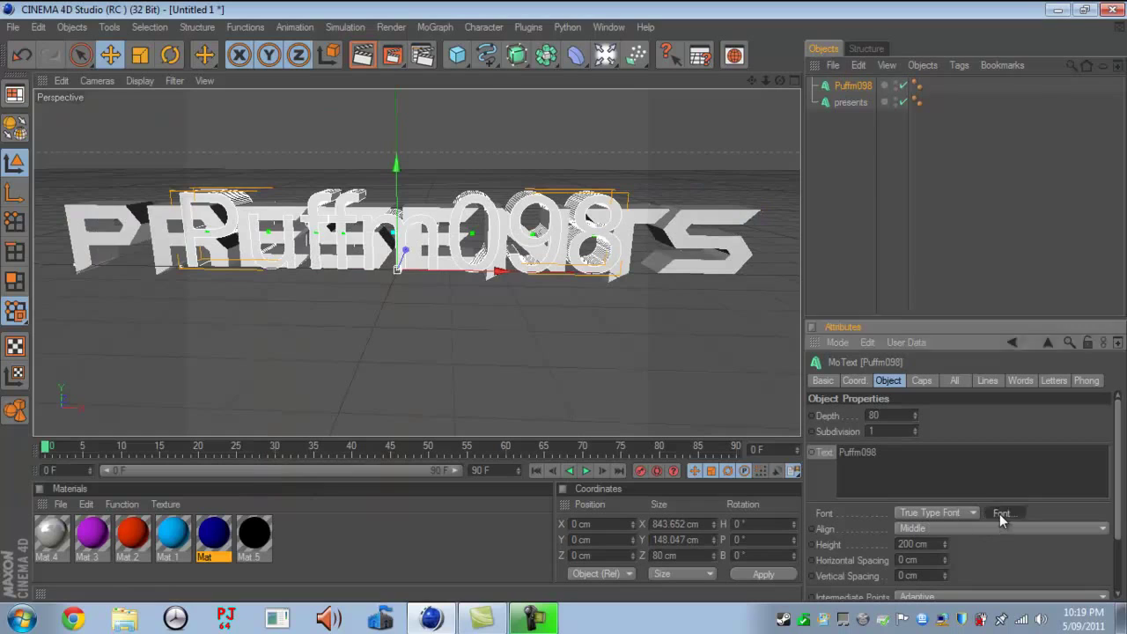
{"action": "left_click", "coordinate": [1001, 512]}
{"action": "left_click", "coordinate": [93, 222]}
{"action": "left_click", "coordinate": [247, 467]}
Step: Reduce the PRESENTS text height to 116 cm and raise the text to a Y position of about 26 cm
{"action": "left_click", "coordinate": [847, 102]}
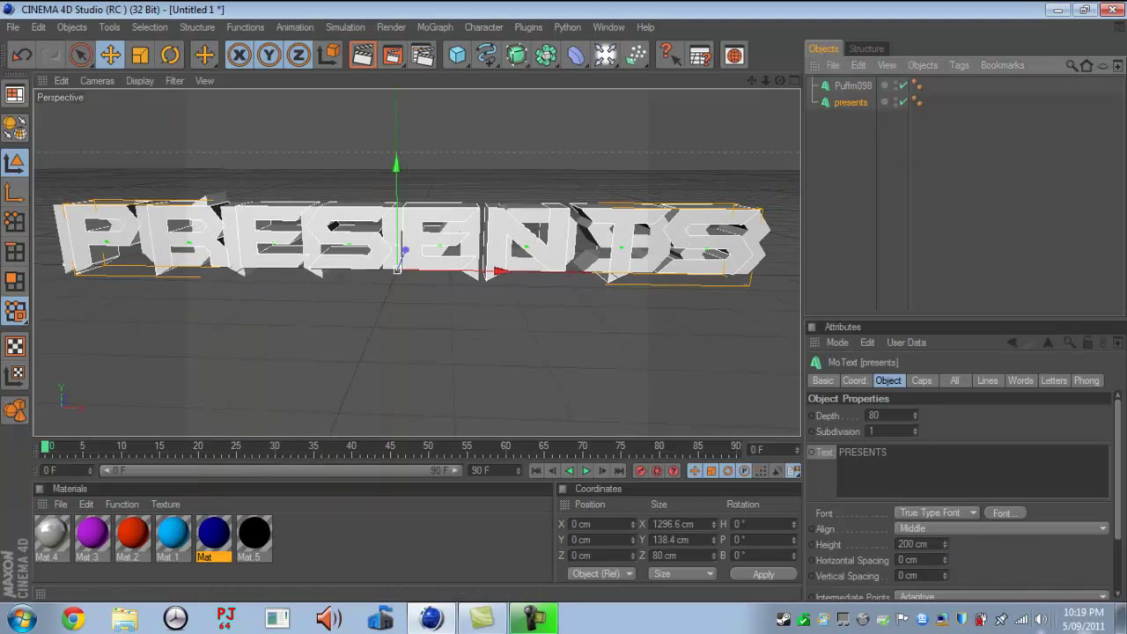
{"action": "left_click_drag", "start_coordinate": [942, 544], "coordinate": [941, 539]}
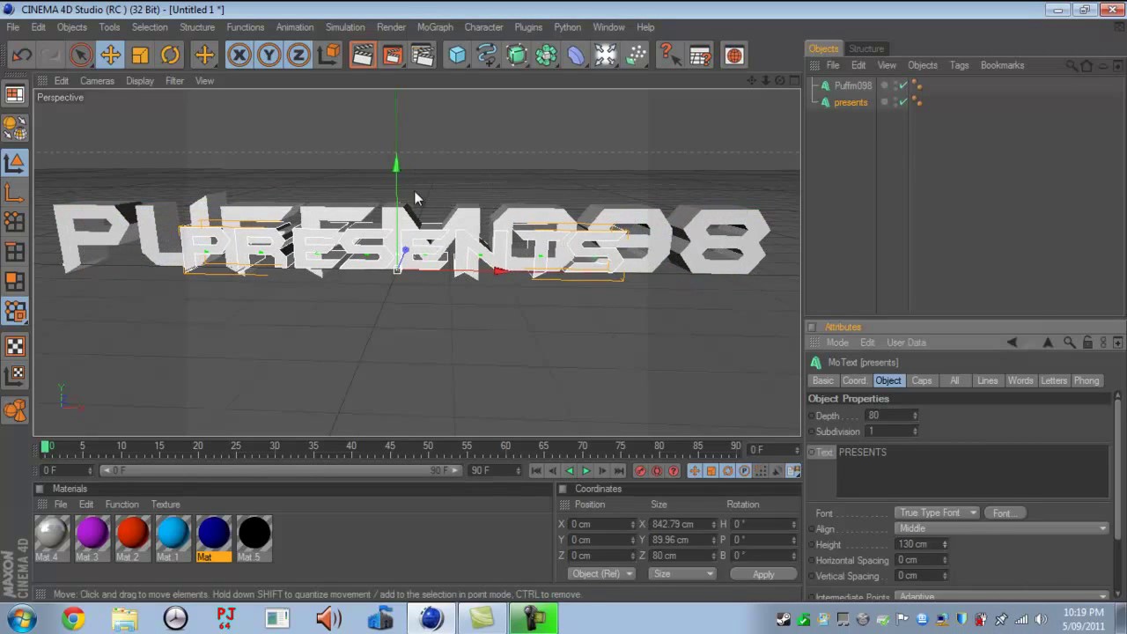
{"action": "left_click_drag", "start_coordinate": [398, 167], "coordinate": [563, 301]}
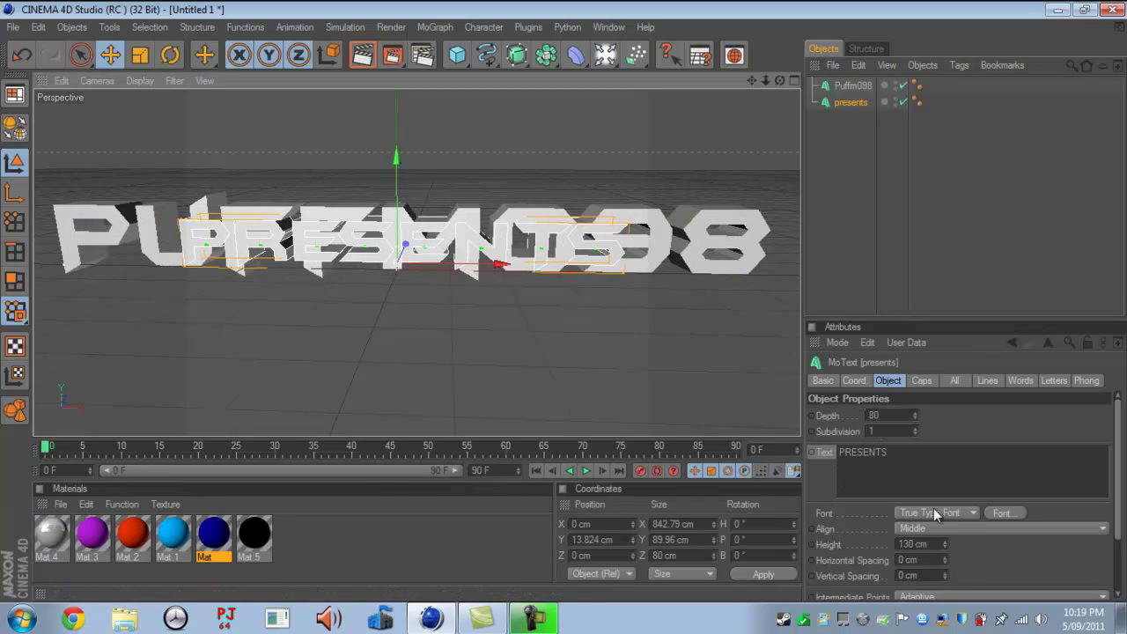
{"action": "left_click_drag", "start_coordinate": [946, 546], "coordinate": [942, 550]}
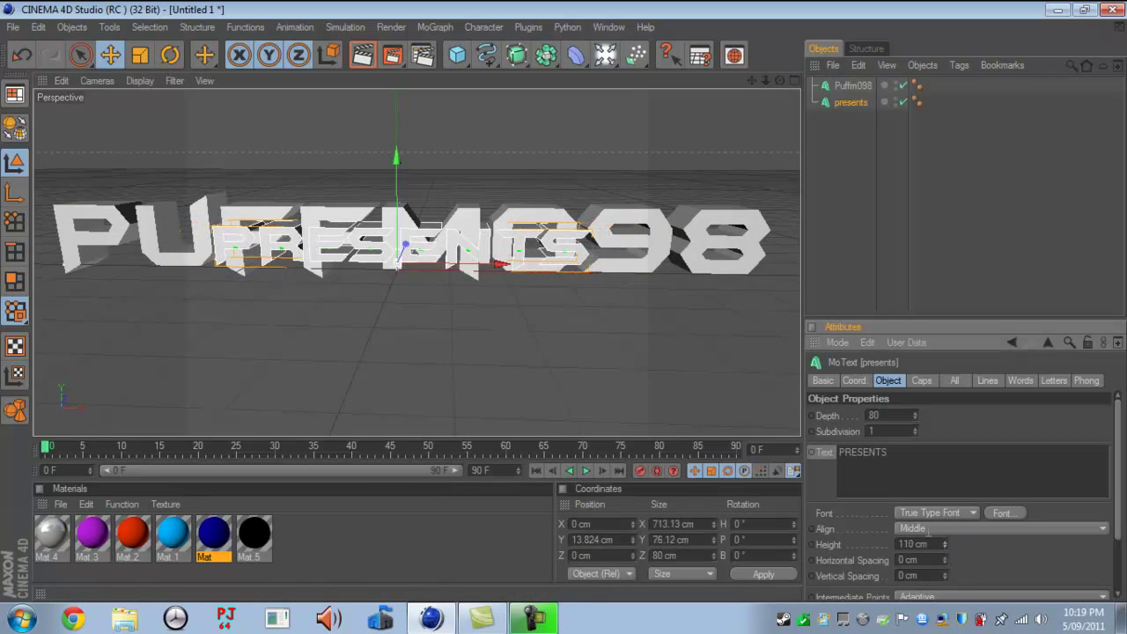
{"action": "left_click_drag", "start_coordinate": [396, 159], "coordinate": [563, 301]}
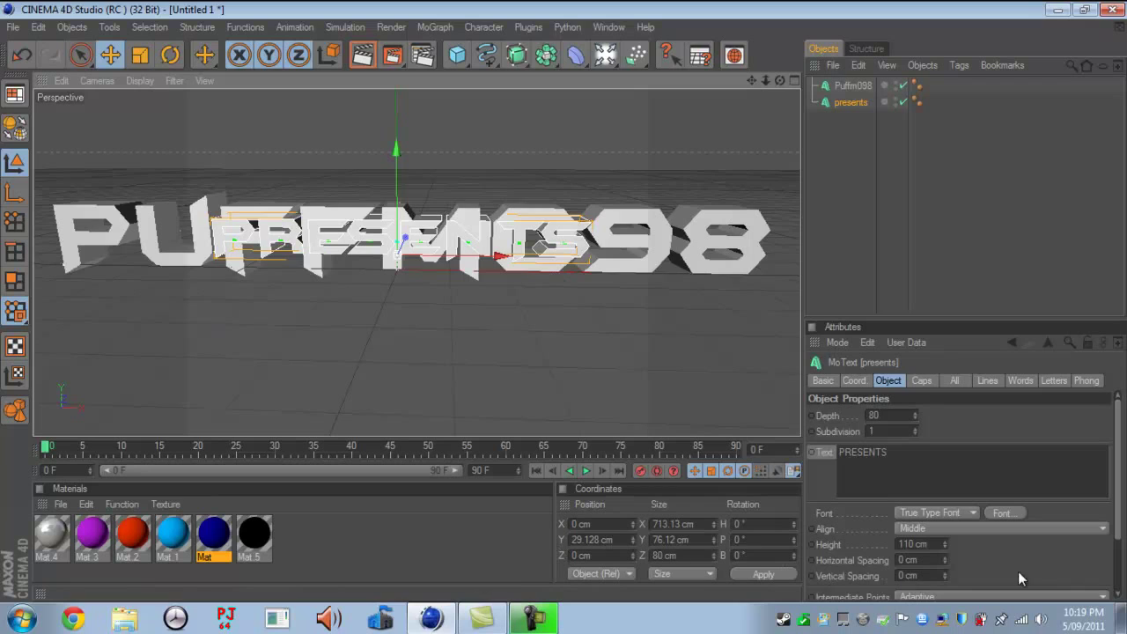
{"action": "left_click_drag", "start_coordinate": [946, 543], "coordinate": [946, 541]}
{"action": "left_click_drag", "start_coordinate": [397, 150], "coordinate": [563, 300]}
Step: Apply the light blue Mat.1 and dark blue Mat materials to the Puffm098 text and the red Mat.2 to the PRESENTS text
{"action": "left_click", "coordinate": [173, 547]}
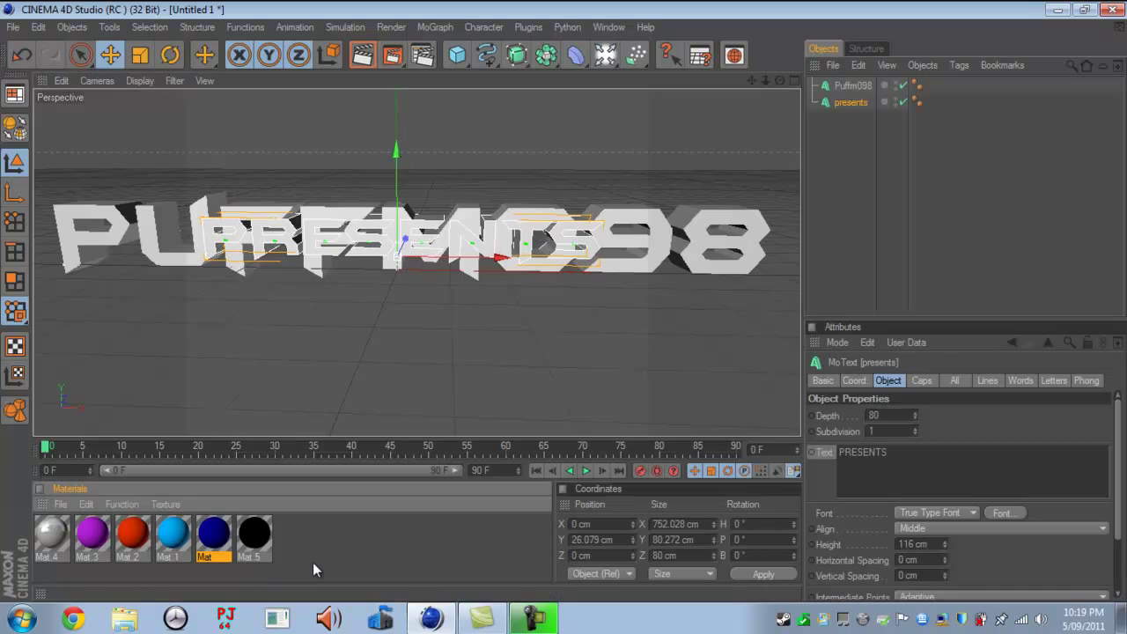
{"action": "left_click_drag", "start_coordinate": [173, 547], "coordinate": [852, 87]}
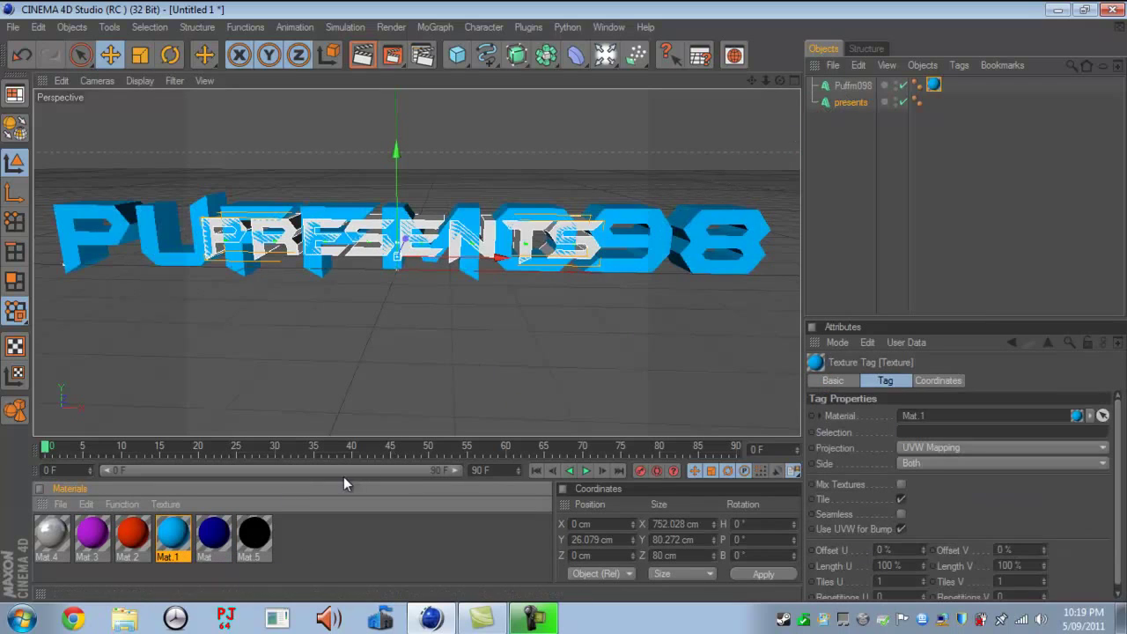
{"action": "left_click_drag", "start_coordinate": [222, 551], "coordinate": [867, 88]}
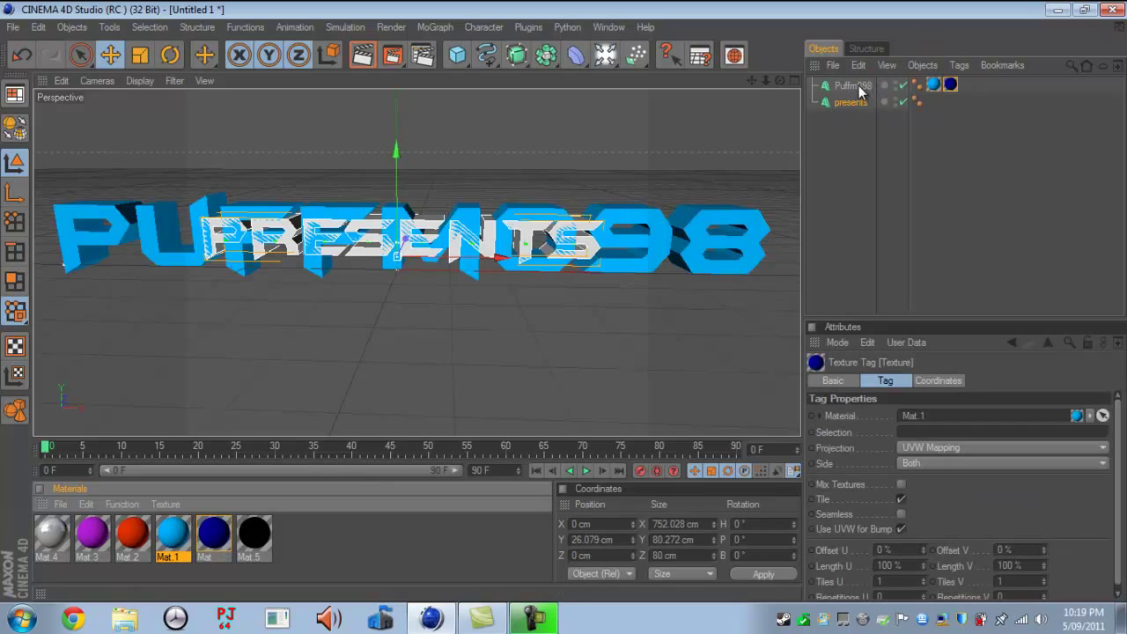
{"action": "left_click_drag", "start_coordinate": [132, 538], "coordinate": [843, 104]}
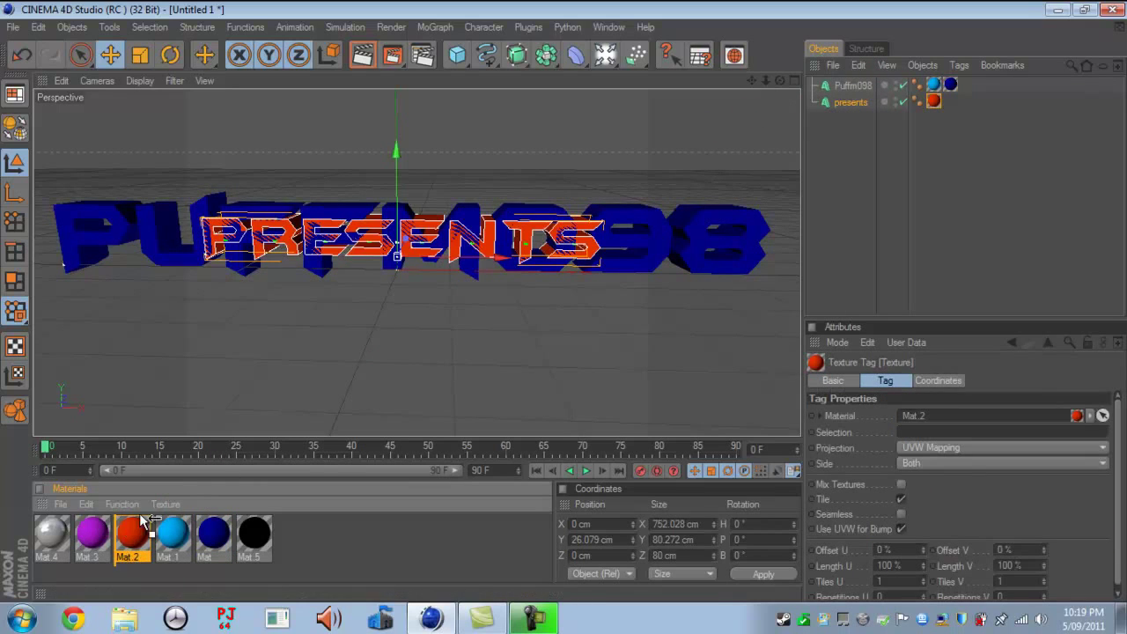
Step: Apply the purple Mat.3 material to the PRESENTS text as a second material
{"action": "left_click_drag", "start_coordinate": [773, 159], "coordinate": [849, 104]}
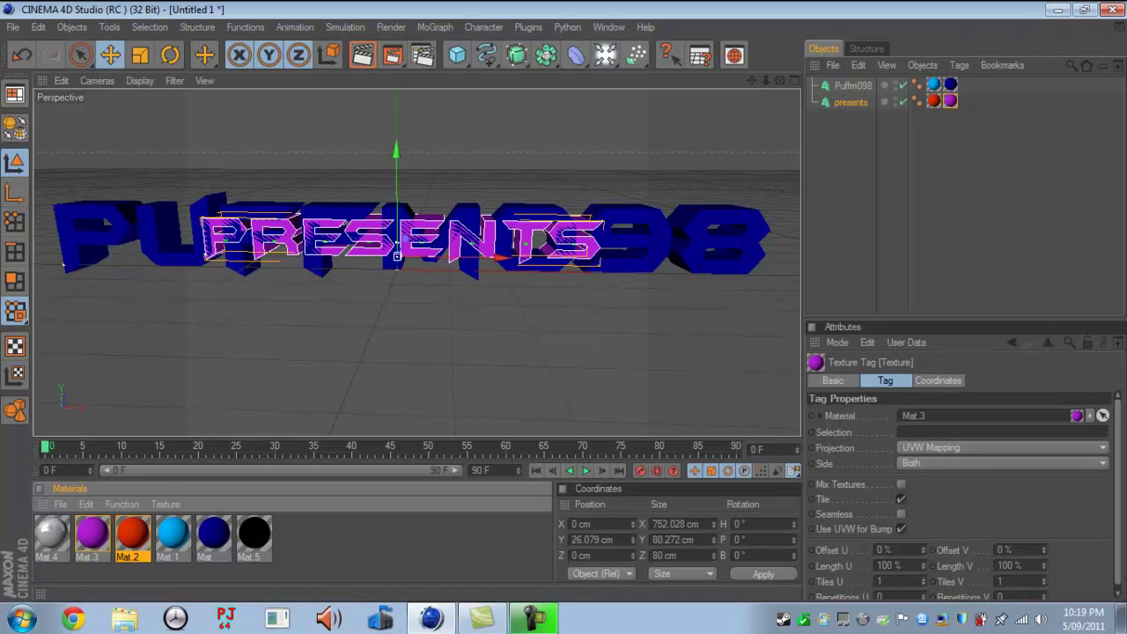
{"action": "left_click", "coordinate": [949, 206]}
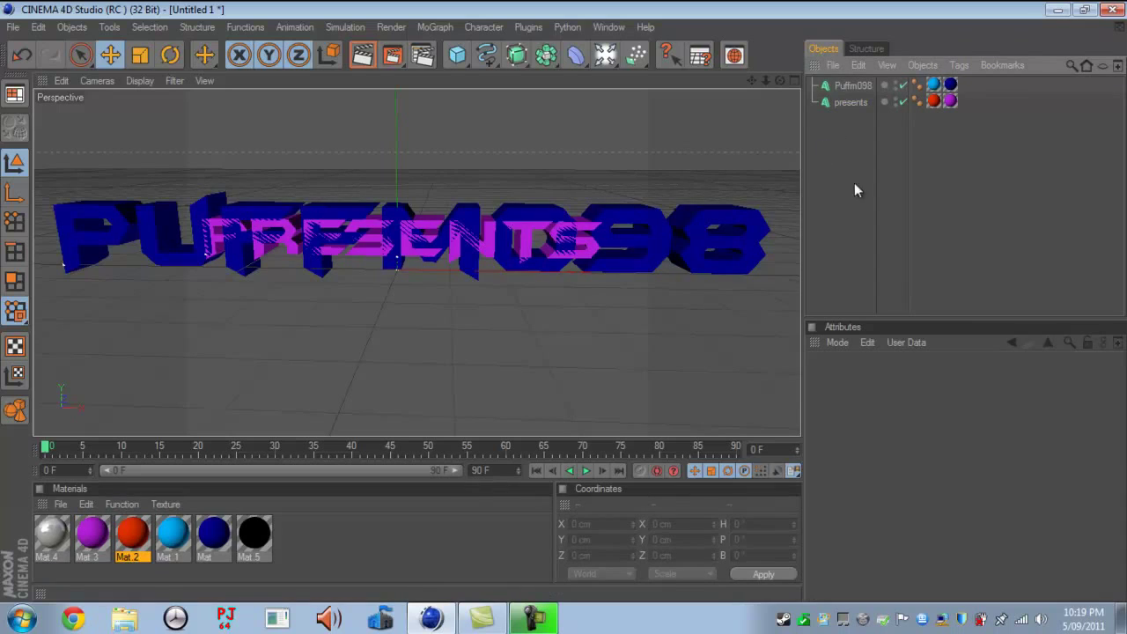
Step: Make the Puffm098 text editable and merge it with all its nested child objects into one polygon object using Connect+Delete
{"action": "left_click", "coordinate": [850, 84]}
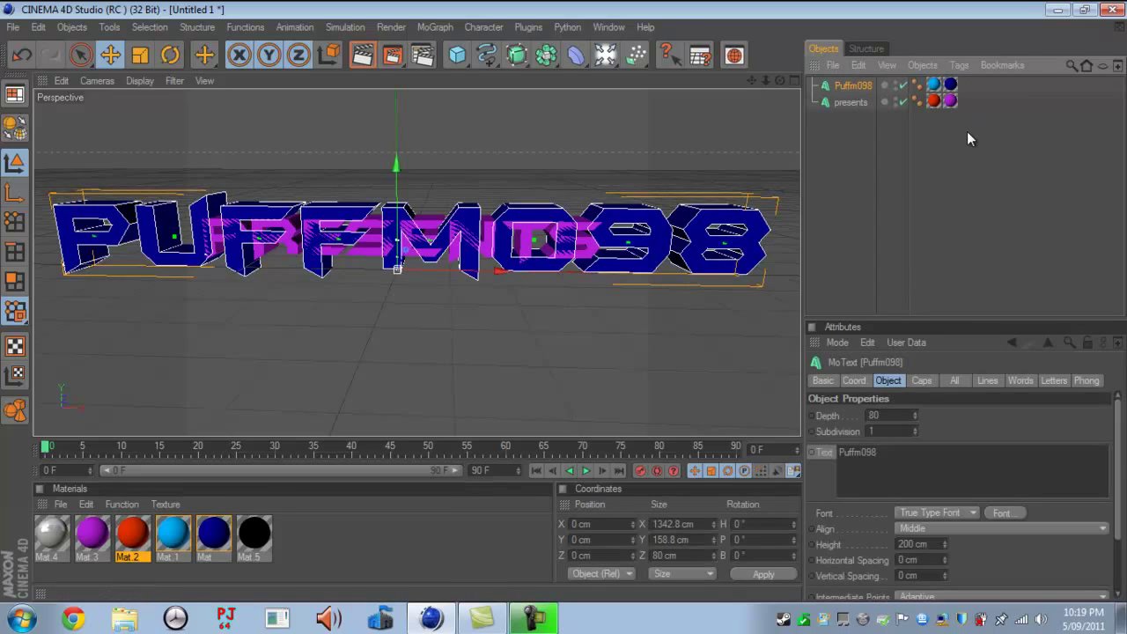
{"action": "key", "text": "c"}
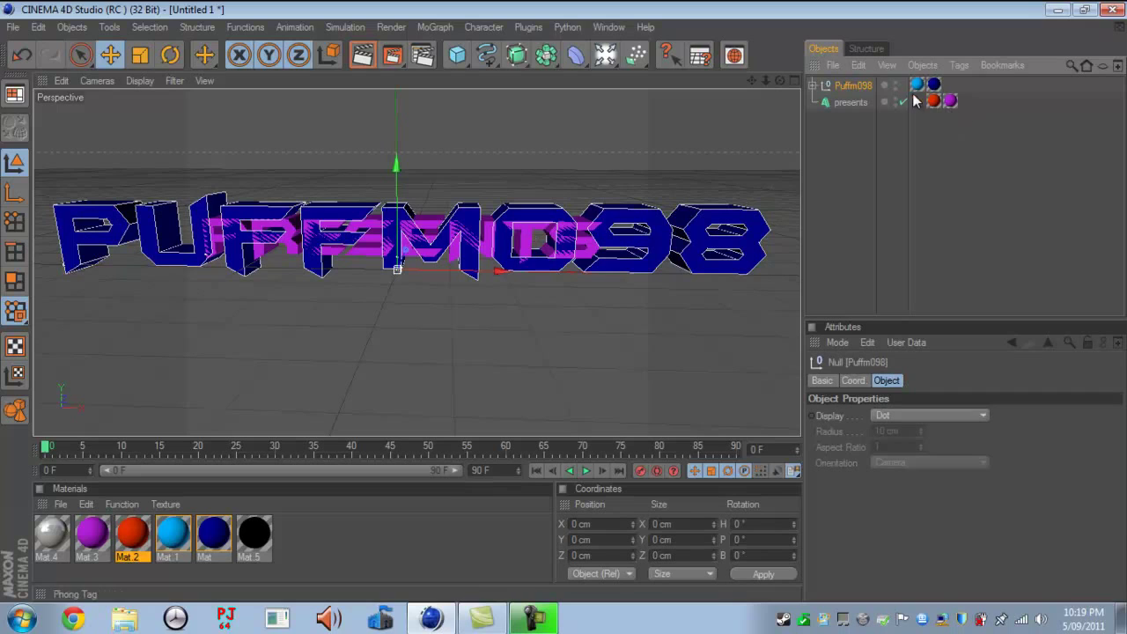
{"action": "left_click", "coordinate": [861, 65]}
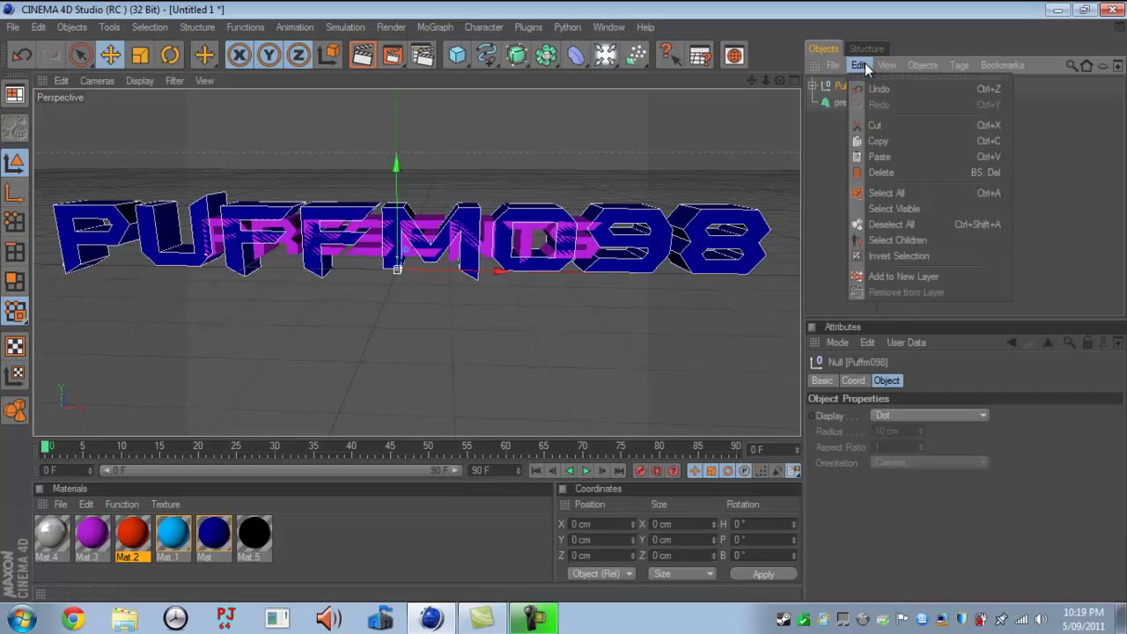
{"action": "left_click", "coordinate": [887, 234]}
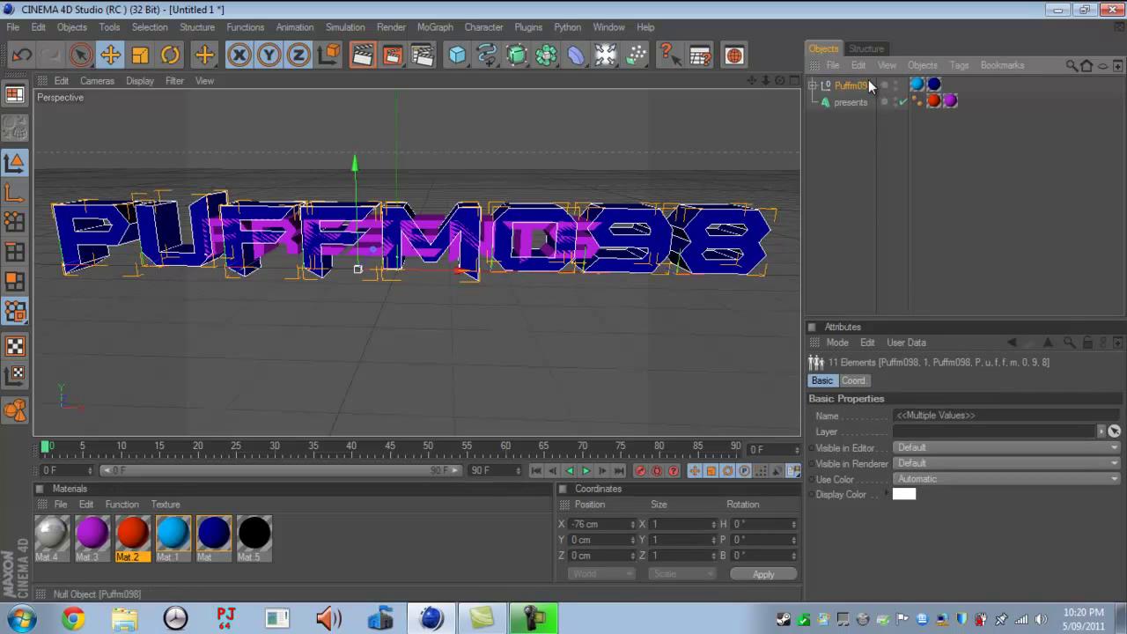
{"action": "left_click", "coordinate": [858, 66]}
{"action": "left_click", "coordinate": [884, 234]}
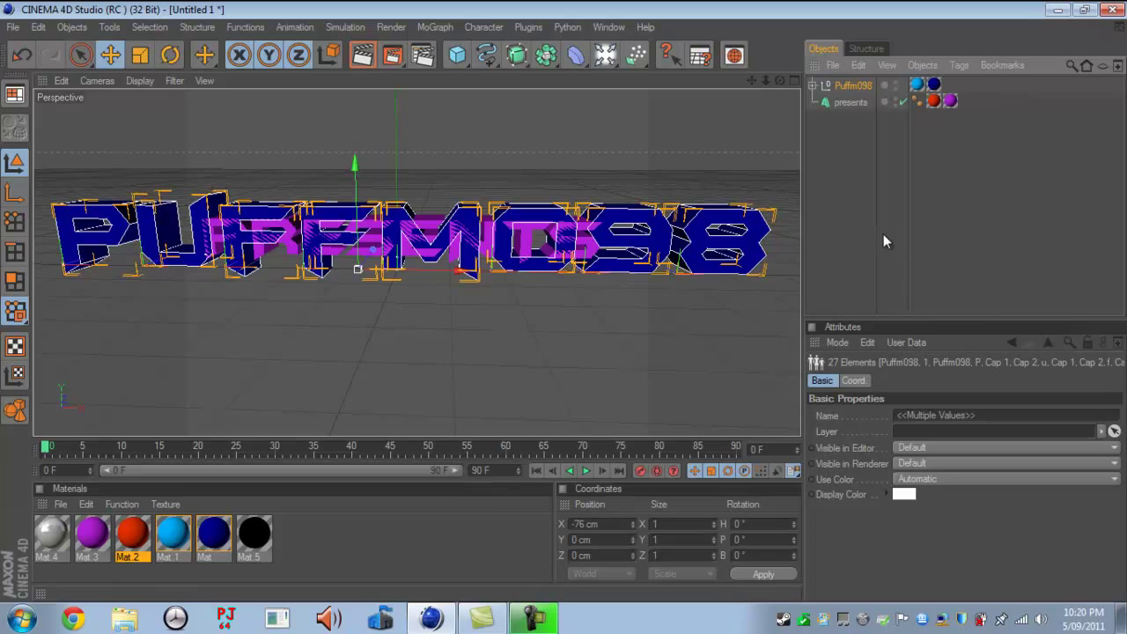
{"action": "left_click", "coordinate": [923, 65]}
{"action": "left_click", "coordinate": [957, 214]}
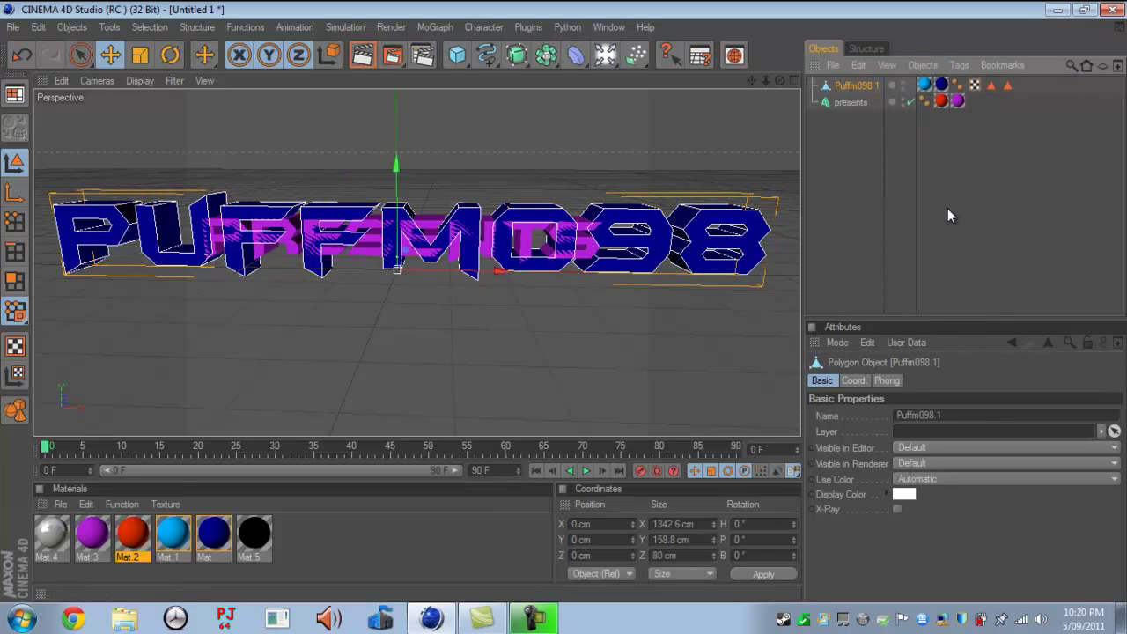
Step: Make the presents text editable and merge it with all its nested child objects into one polygon object using Connect+Delete
{"action": "left_click", "coordinate": [848, 105]}
{"action": "key", "text": "c"}
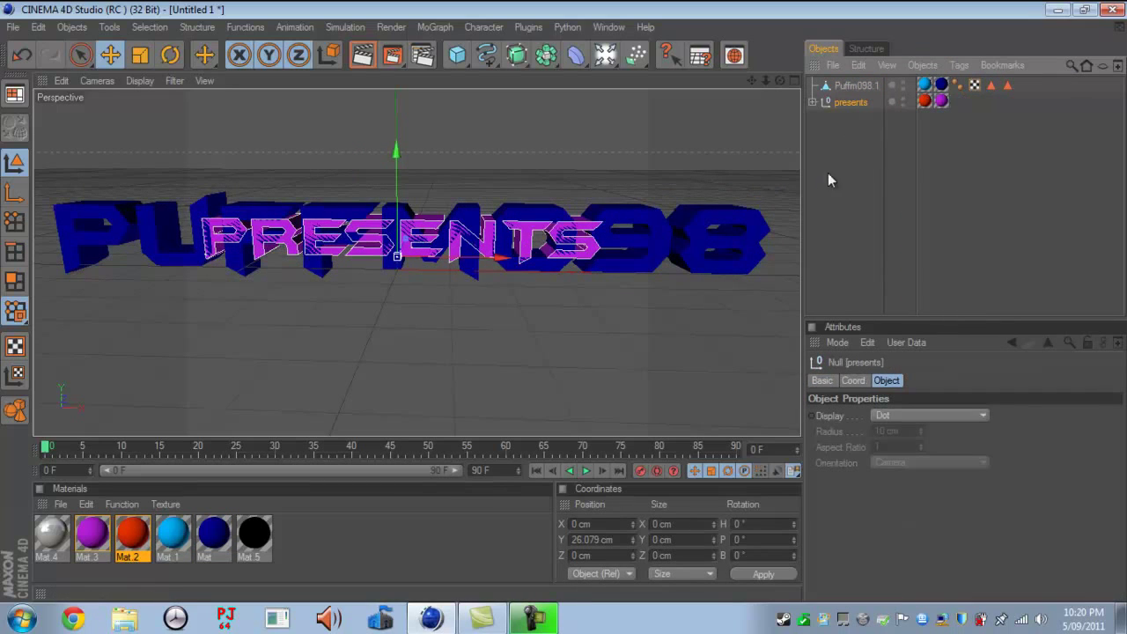
{"action": "left_click", "coordinate": [859, 66]}
{"action": "left_click", "coordinate": [897, 235]}
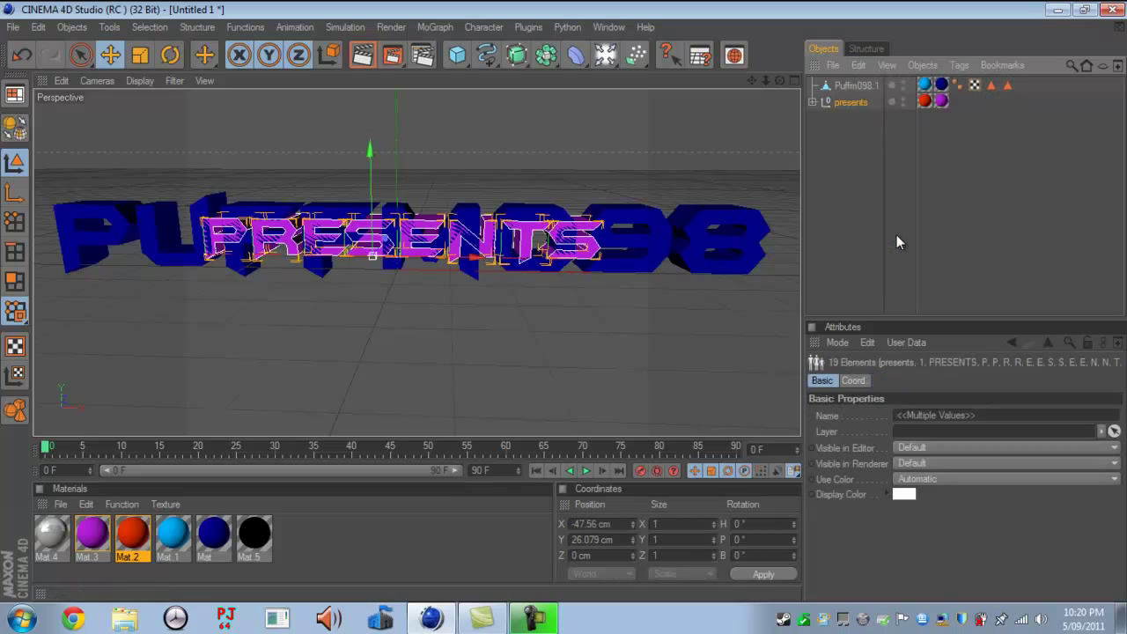
{"action": "key", "text": "c"}
{"action": "left_click", "coordinate": [858, 65]}
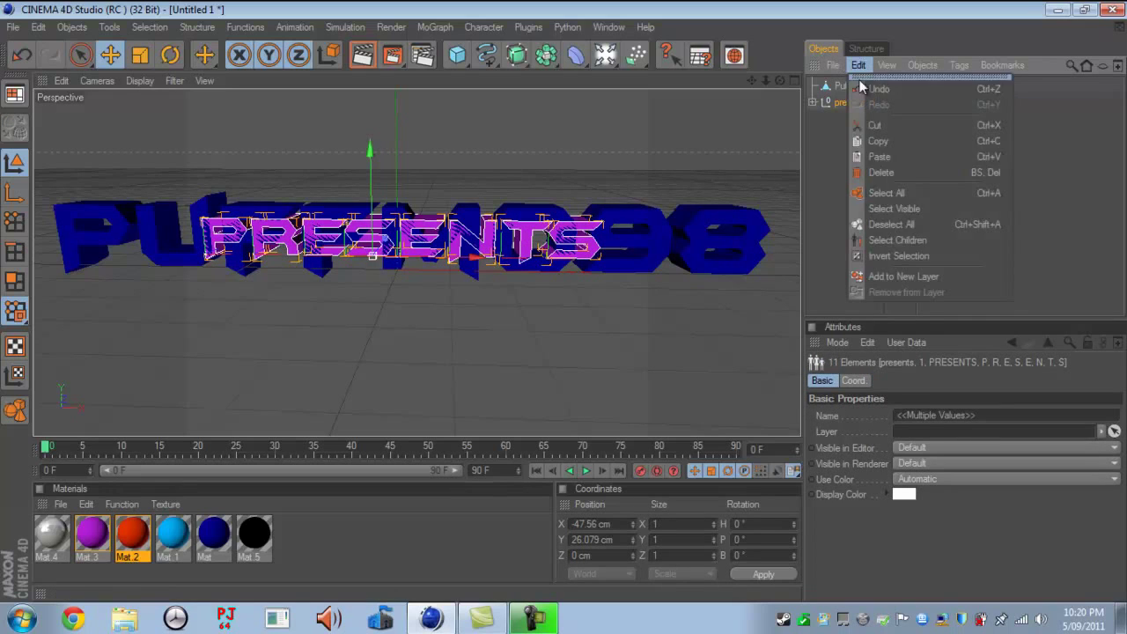
{"action": "left_click", "coordinate": [893, 234]}
{"action": "left_click", "coordinate": [924, 66]}
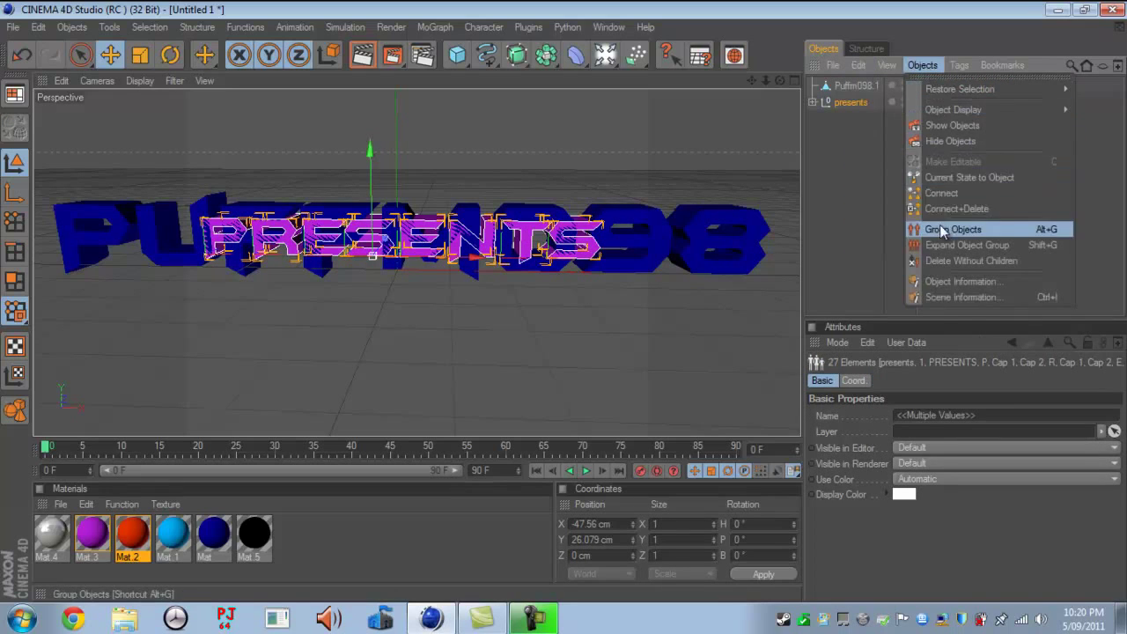
{"action": "left_click", "coordinate": [949, 207]}
Step: Break both merged text objects into 20 random pieces with the Thrausi plugin, without keeping the originals, and close the plugin
{"action": "left_click_drag", "start_coordinate": [857, 265], "coordinate": [845, 81]}
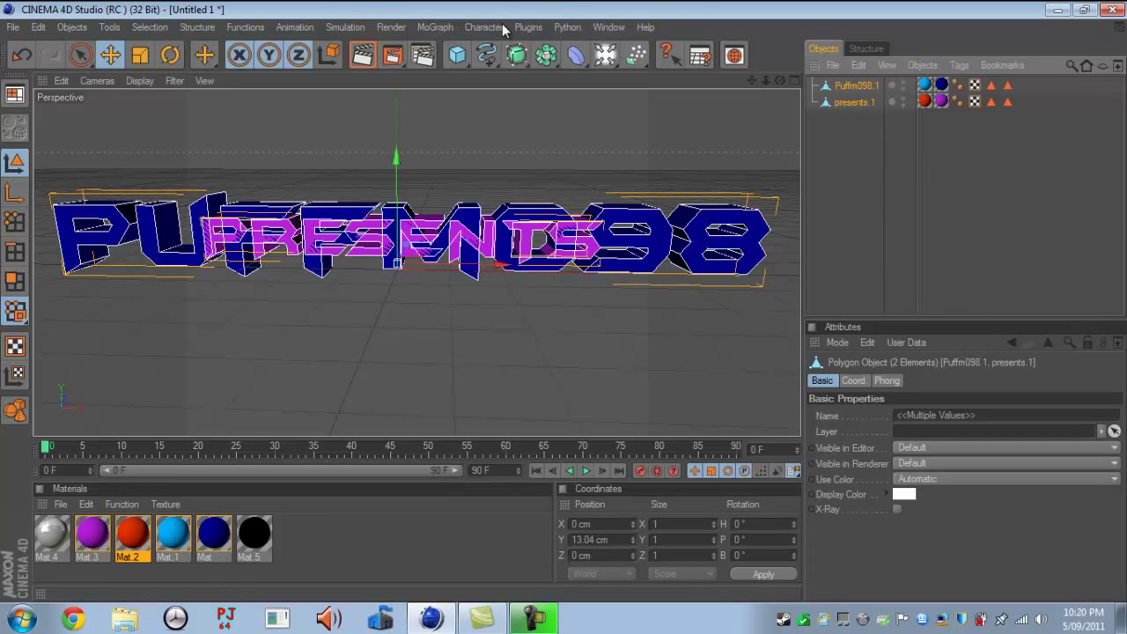
{"action": "left_click", "coordinate": [528, 27]}
{"action": "mouse_move", "coordinate": [555, 87]}
{"action": "left_click", "coordinate": [673, 93]}
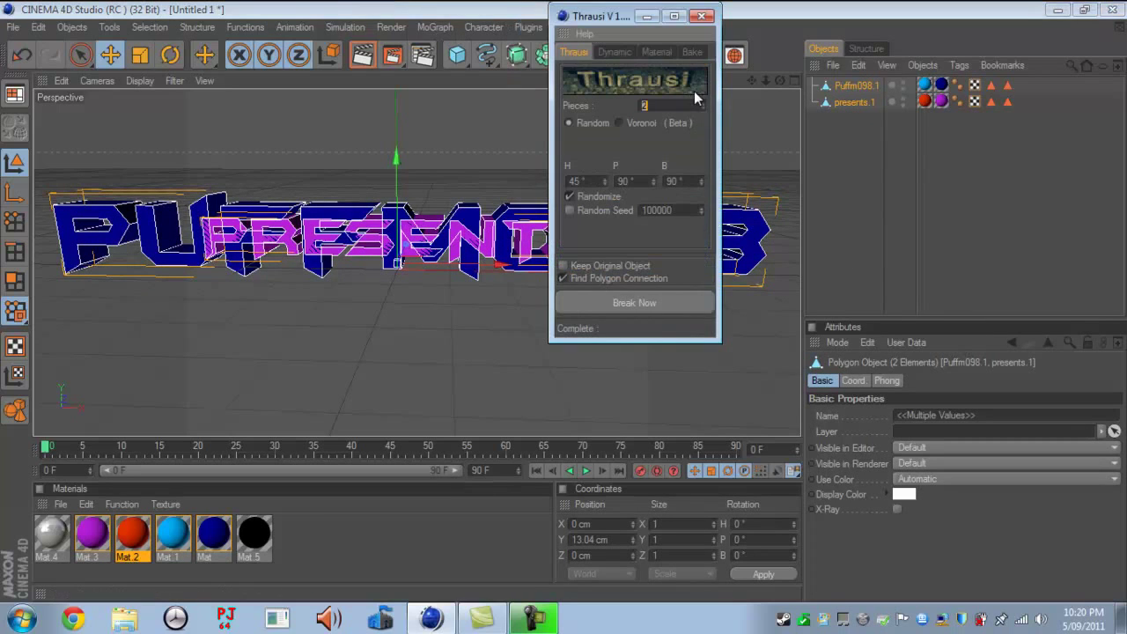
{"action": "left_click", "coordinate": [690, 106]}
{"action": "left_click", "coordinate": [643, 298]}
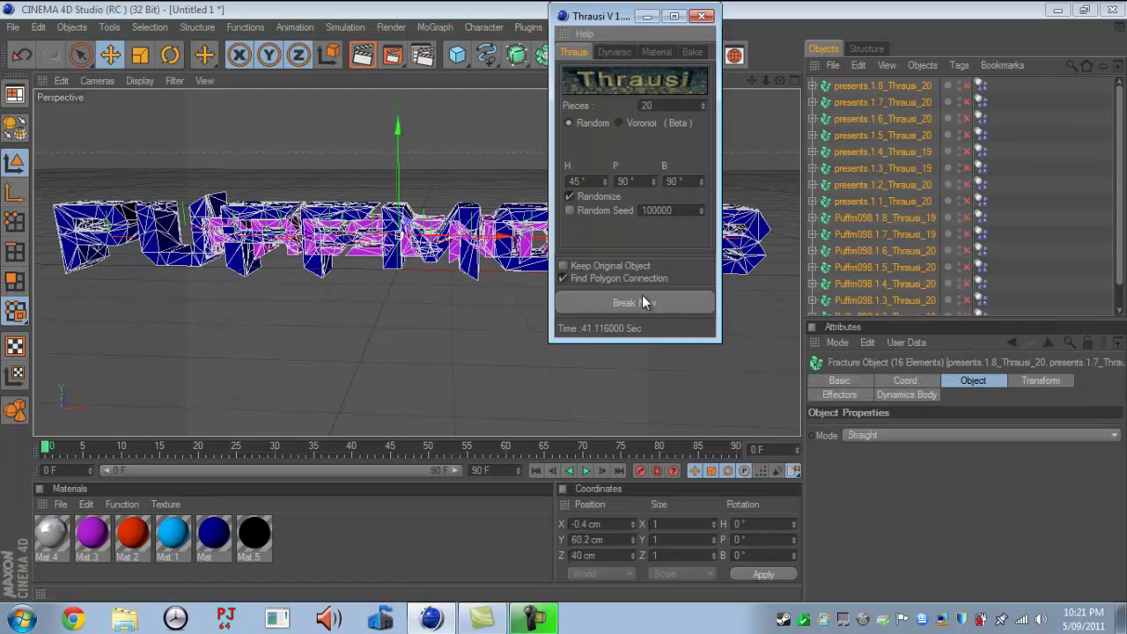
{"action": "left_click", "coordinate": [535, 620]}
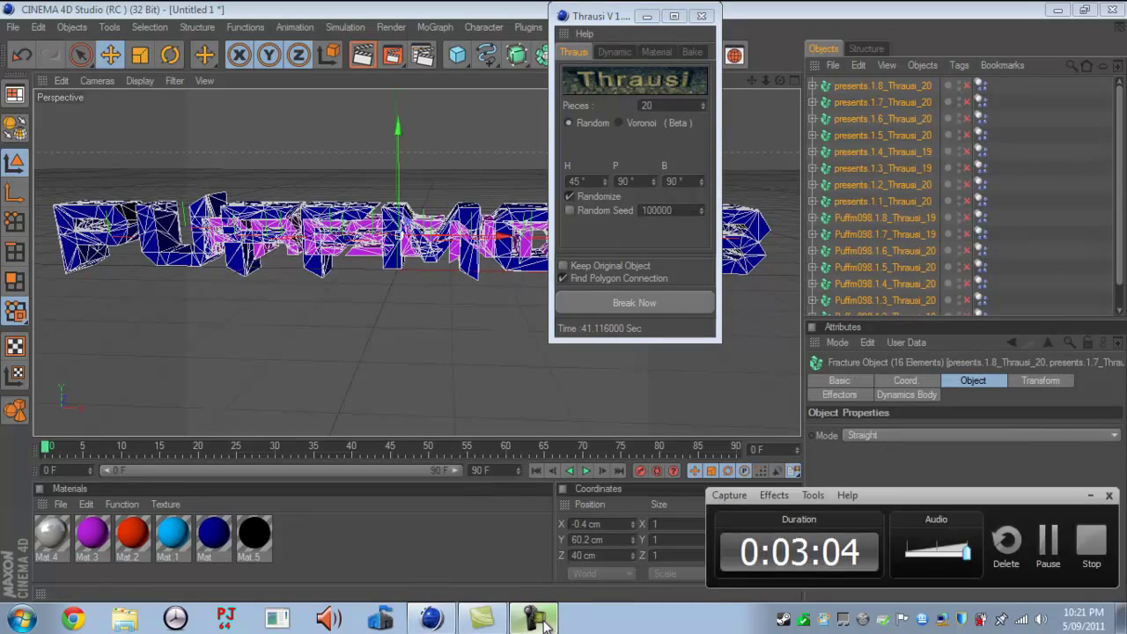
{"action": "left_click", "coordinate": [543, 622]}
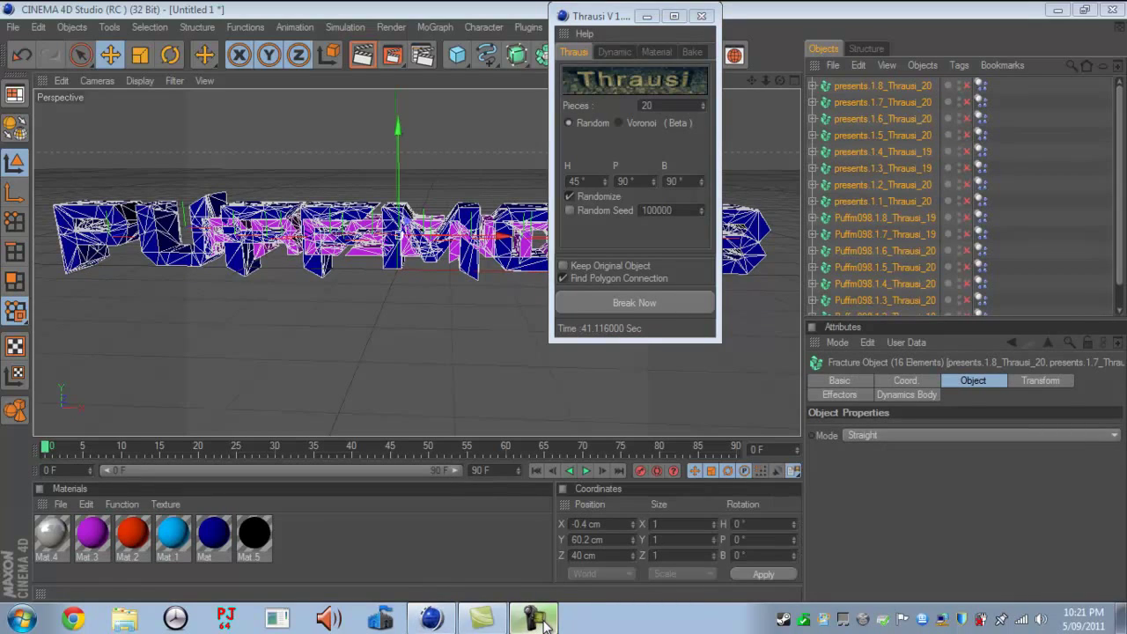
{"action": "left_click", "coordinate": [702, 17]}
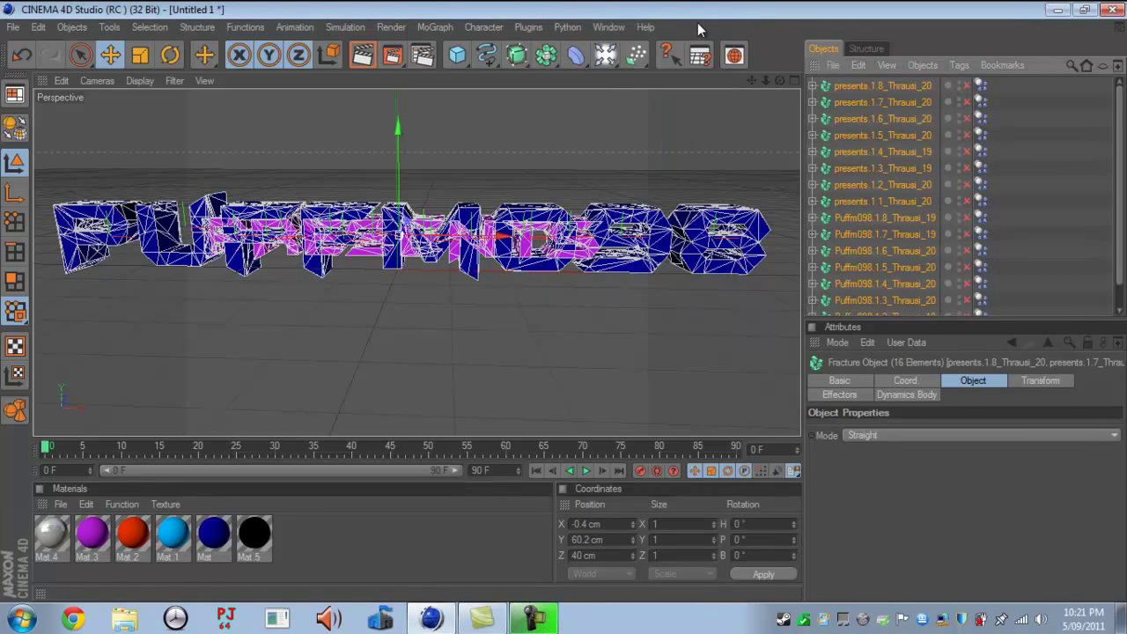
{"action": "left_click", "coordinate": [1037, 173]}
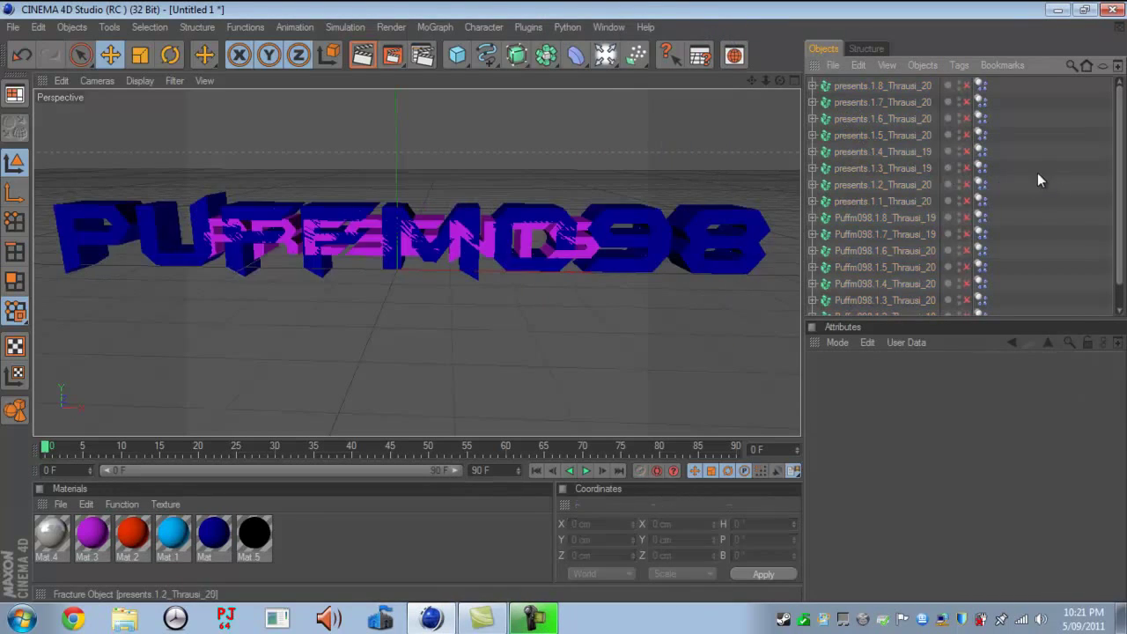
Step: Add two MoGraph Fracture objects to the scene
{"action": "left_click", "coordinate": [436, 26]}
{"action": "mouse_move", "coordinate": [471, 52]}
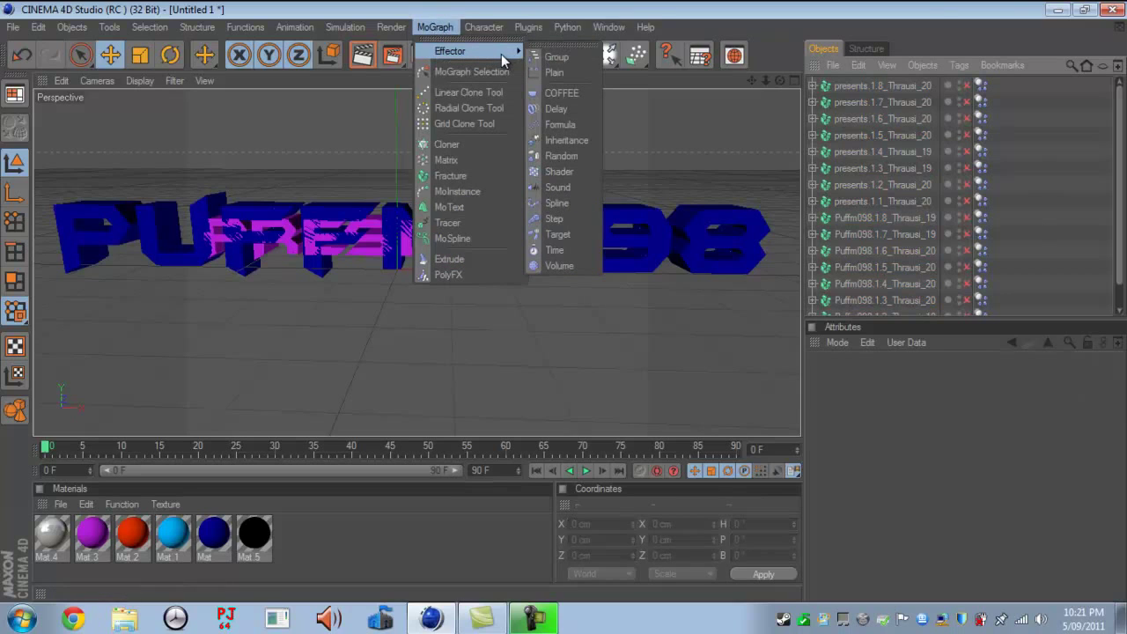
{"action": "left_click", "coordinate": [469, 175]}
{"action": "left_click", "coordinate": [436, 26]}
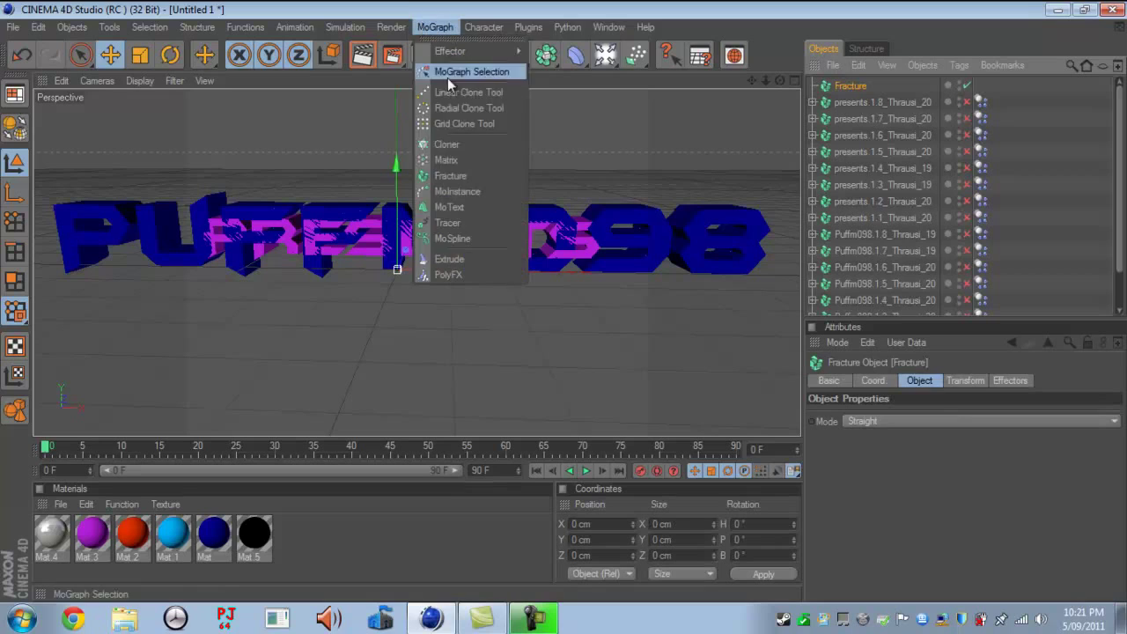
{"action": "left_click", "coordinate": [457, 177]}
Step: Rename the two new Fracture objects puffm098 and presents
{"action": "double_click", "coordinate": [851, 85]}
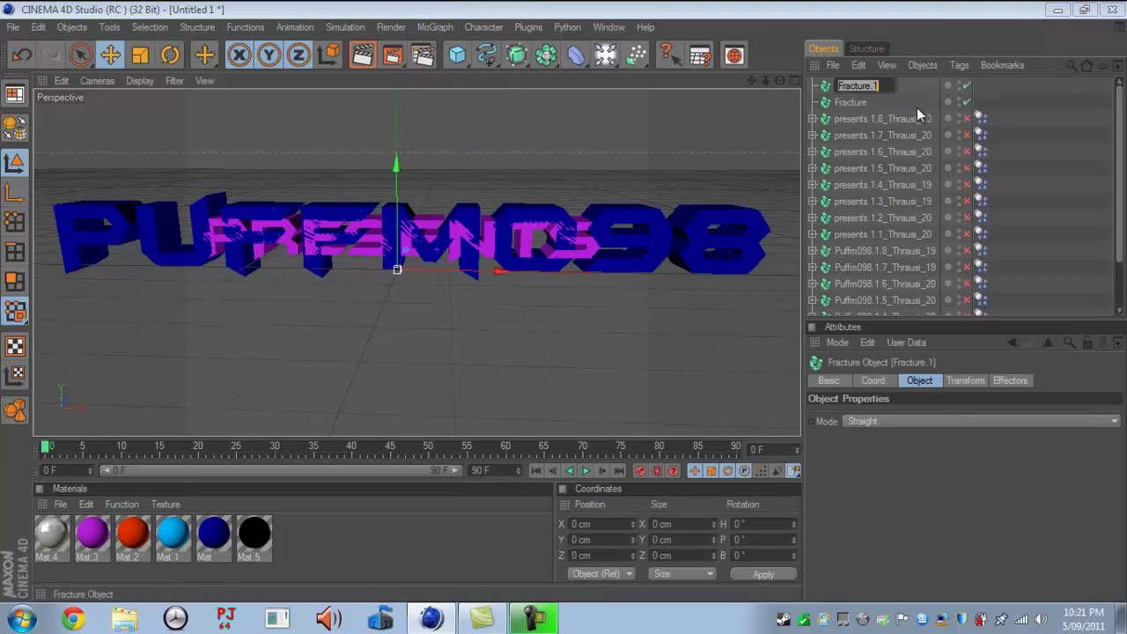
{"action": "key", "text": "BackSpace"}
{"action": "type", "text": "puffm098"}
{"action": "double_click", "coordinate": [917, 108]}
{"action": "type", "text": "pr"}
{"action": "type", "text": "esents"}
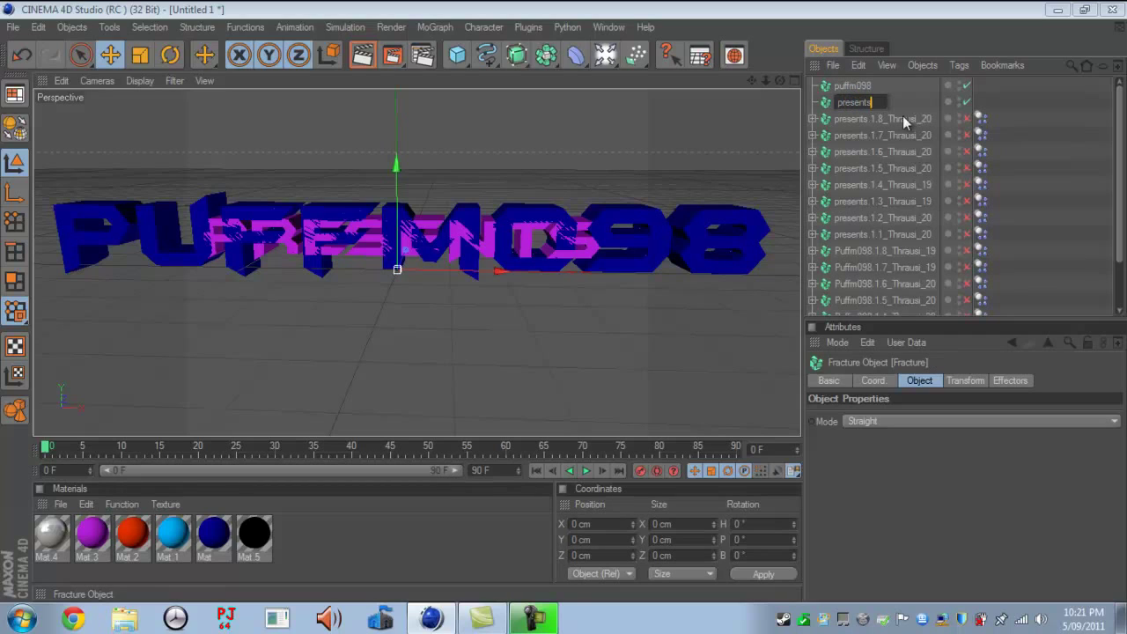
{"action": "key", "text": "Return"}
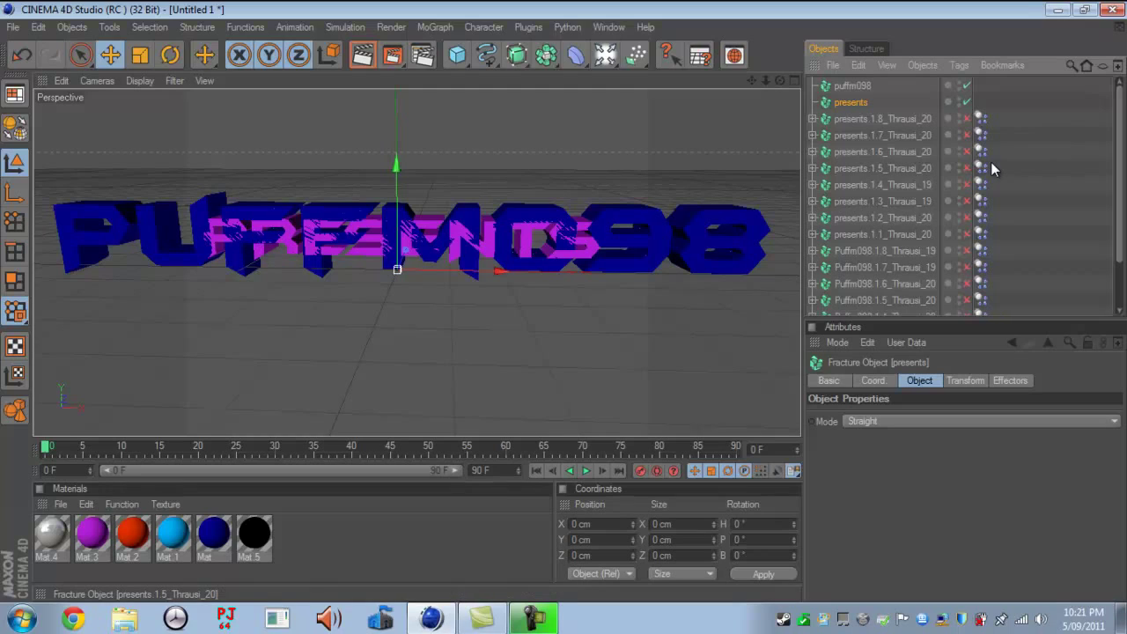
Step: Move all eight presents Thrausi objects into the presents Fracture object
{"action": "left_click", "coordinate": [879, 121]}
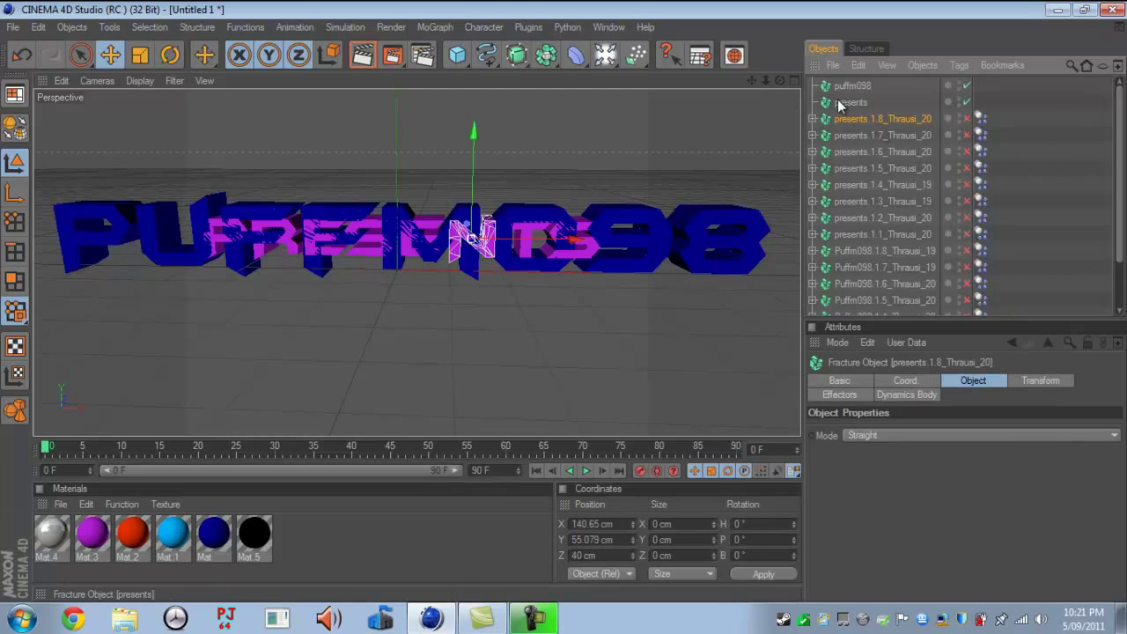
{"action": "left_click", "coordinate": [882, 234], "text": "shift"}
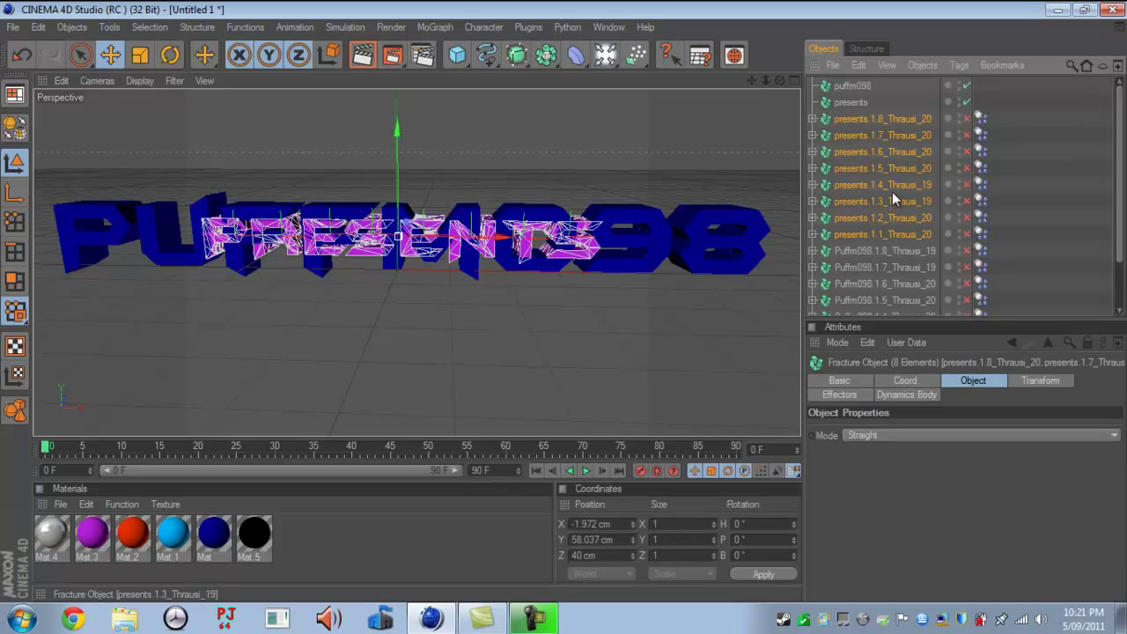
{"action": "left_click_drag", "start_coordinate": [892, 192], "coordinate": [852, 102]}
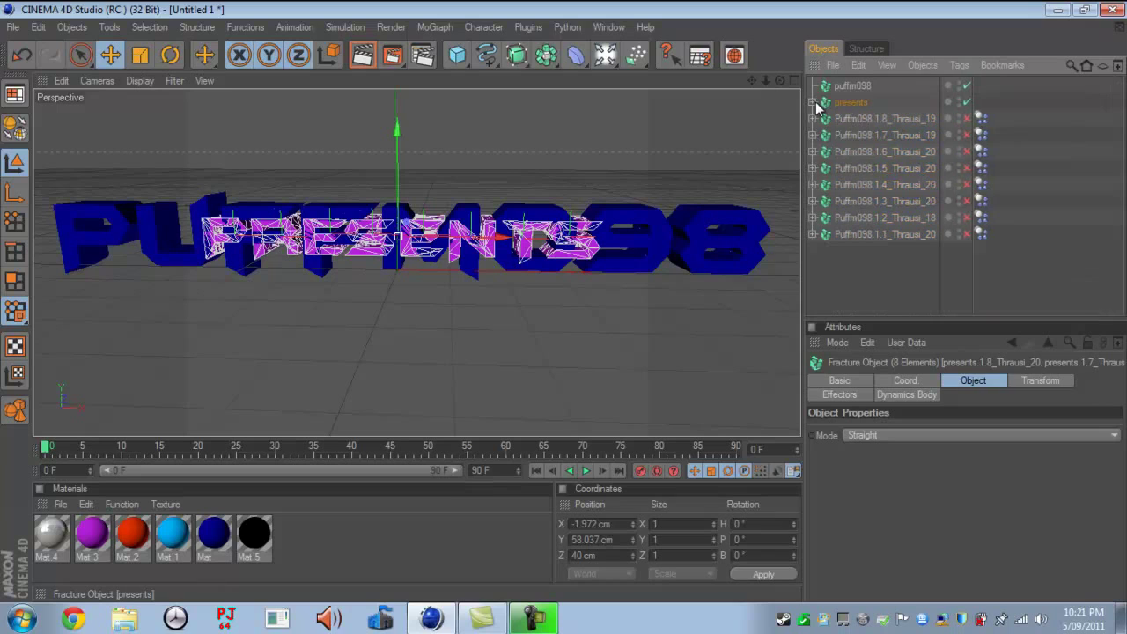
Step: Move all eight Puffm098 Thrausi objects into the puffm098 Fracture object
{"action": "left_click_drag", "start_coordinate": [897, 237], "coordinate": [861, 120]}
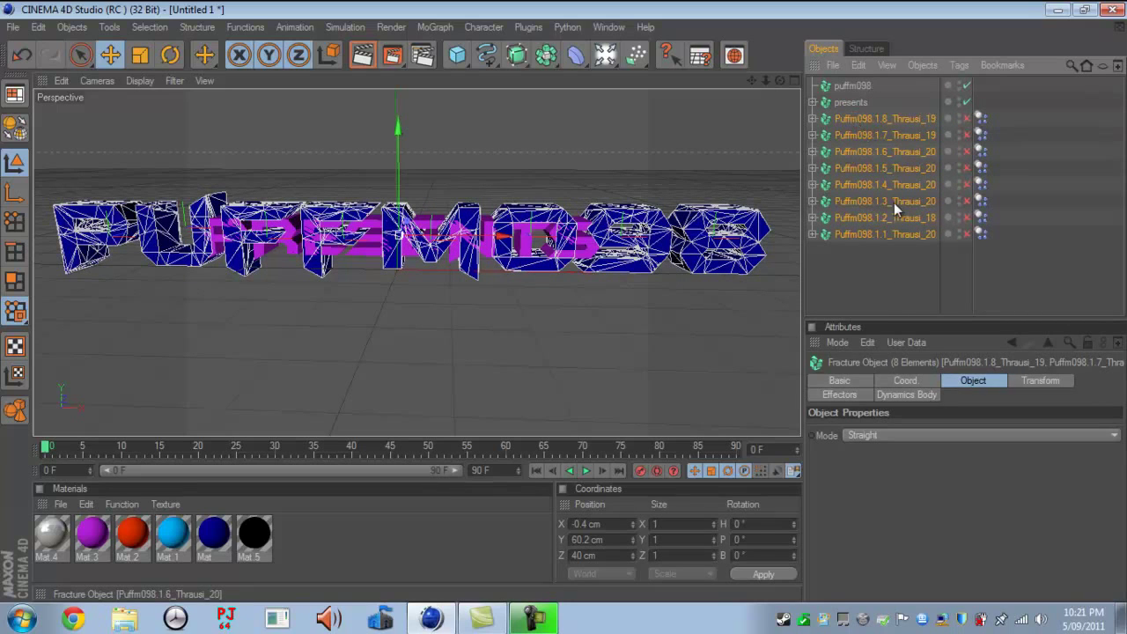
{"action": "left_click", "coordinate": [898, 307]}
{"action": "left_click_drag", "start_coordinate": [891, 291], "coordinate": [857, 84]}
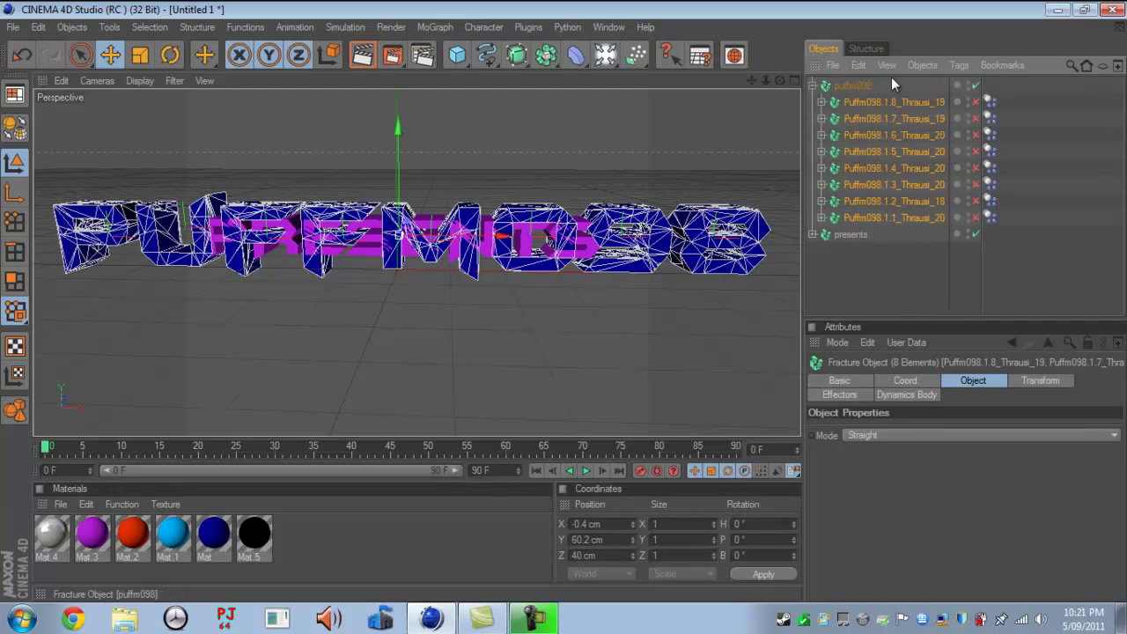
{"action": "left_click", "coordinate": [811, 81]}
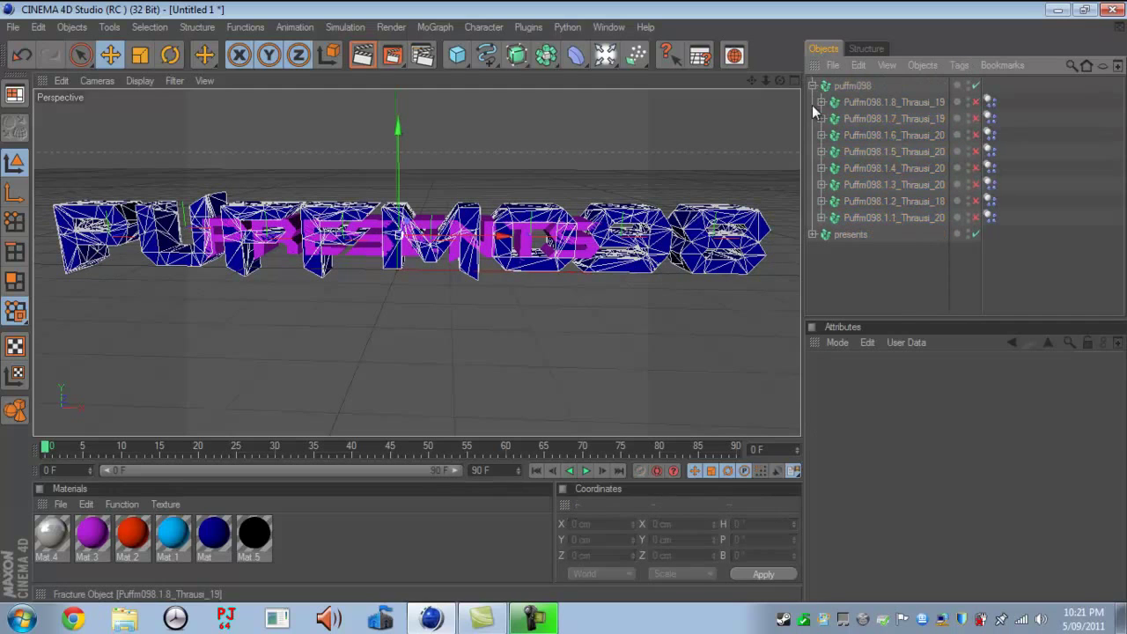
Step: Delete the eight Puffm098 Thrausi parent objects without their children and collapse the puffm098 Fracture group
{"action": "left_click", "coordinate": [895, 218]}
{"action": "left_click", "coordinate": [866, 102]}
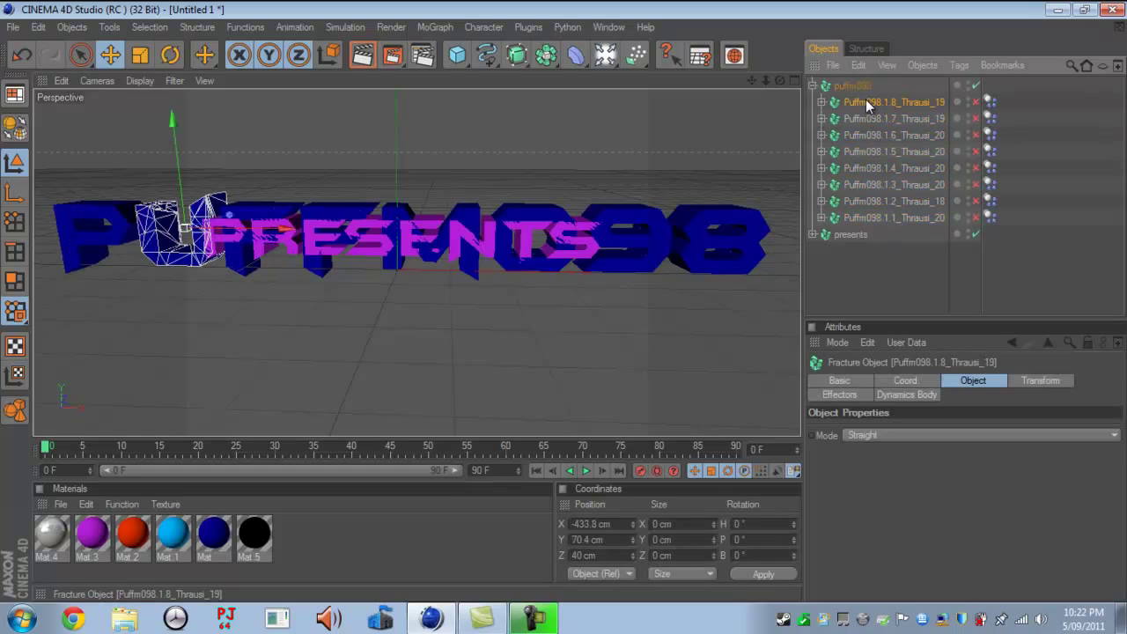
{"action": "left_click", "coordinate": [870, 216], "text": "shift"}
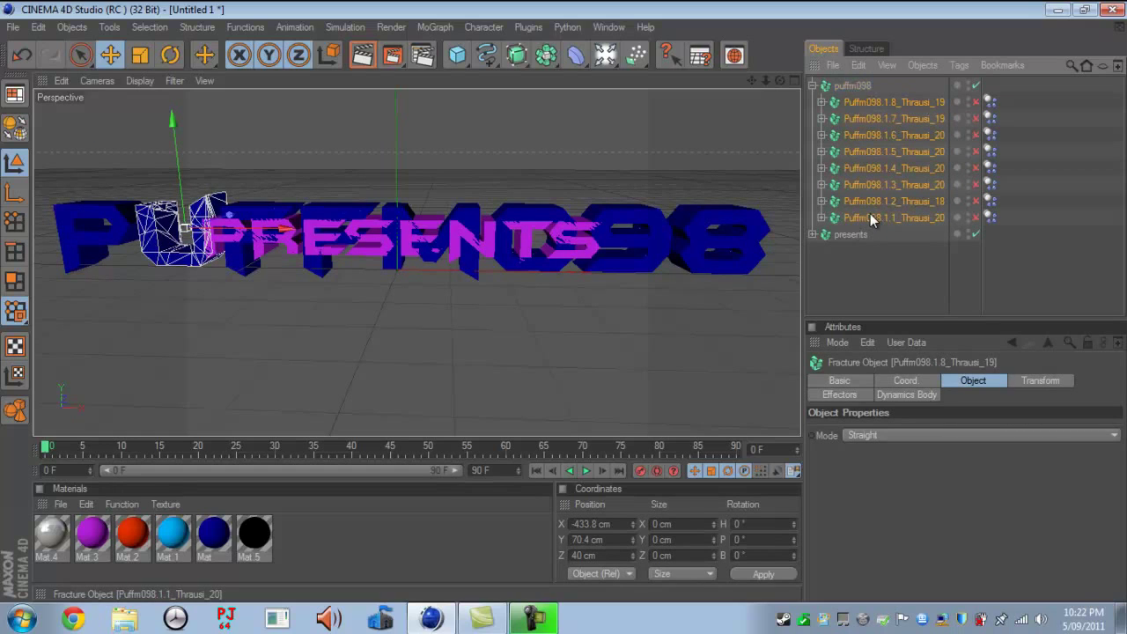
{"action": "left_click", "coordinate": [921, 64]}
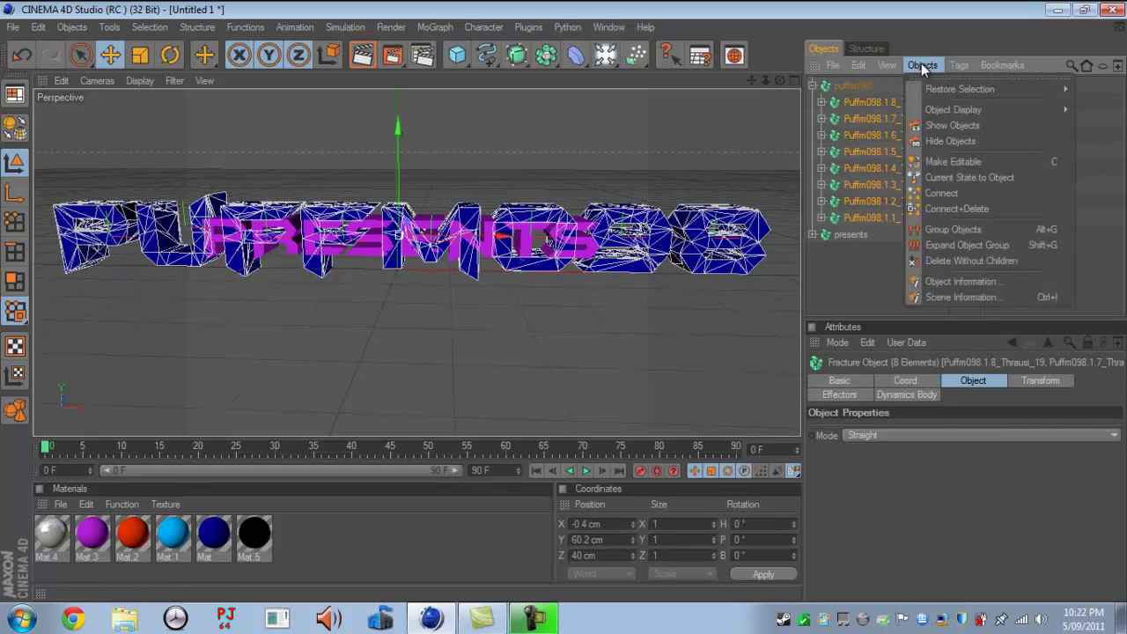
{"action": "left_click", "coordinate": [989, 261]}
{"action": "left_click", "coordinate": [812, 85]}
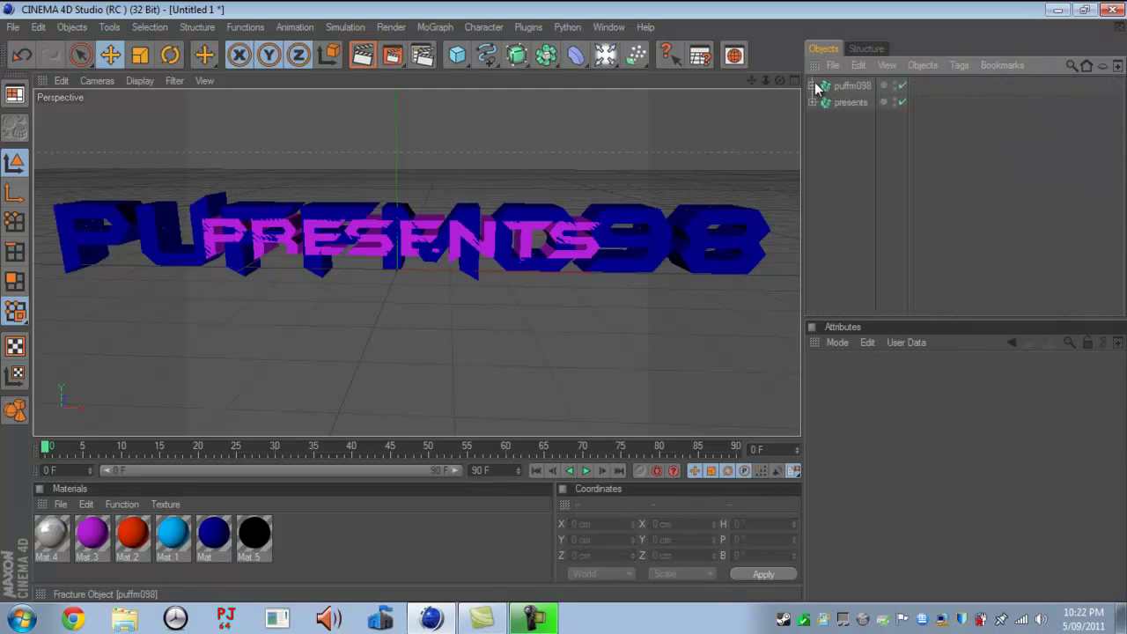
Step: Try to delete the eight presents Thrausi parent objects without their children and collapse the presents Fracture group
{"action": "left_click", "coordinate": [841, 103]}
{"action": "left_click", "coordinate": [812, 102]}
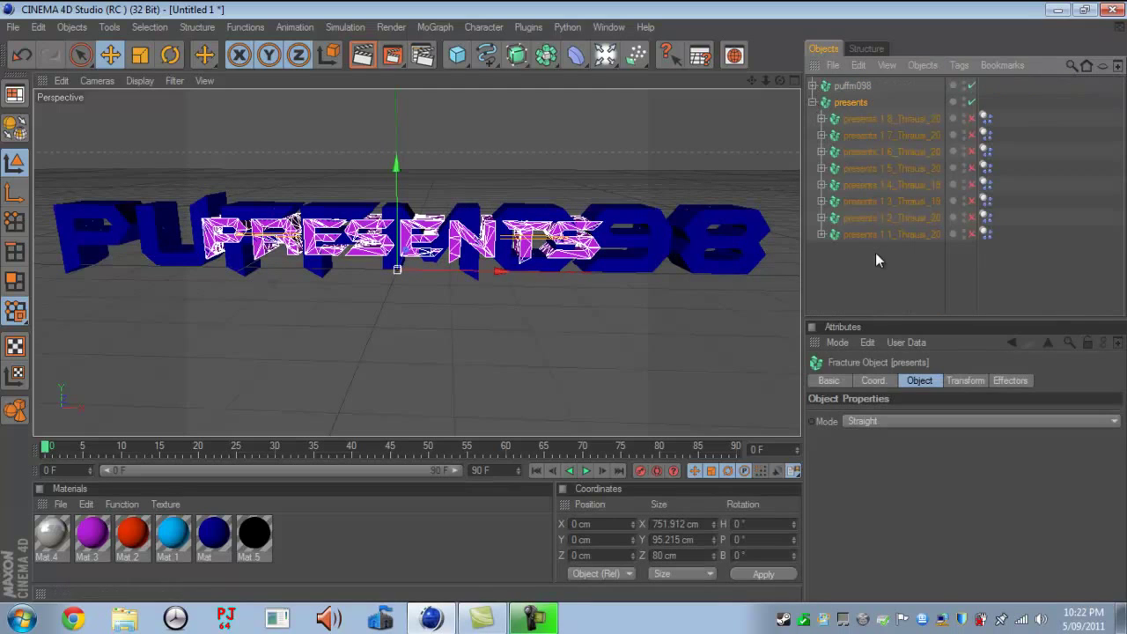
{"action": "left_click_drag", "start_coordinate": [891, 274], "coordinate": [880, 118]}
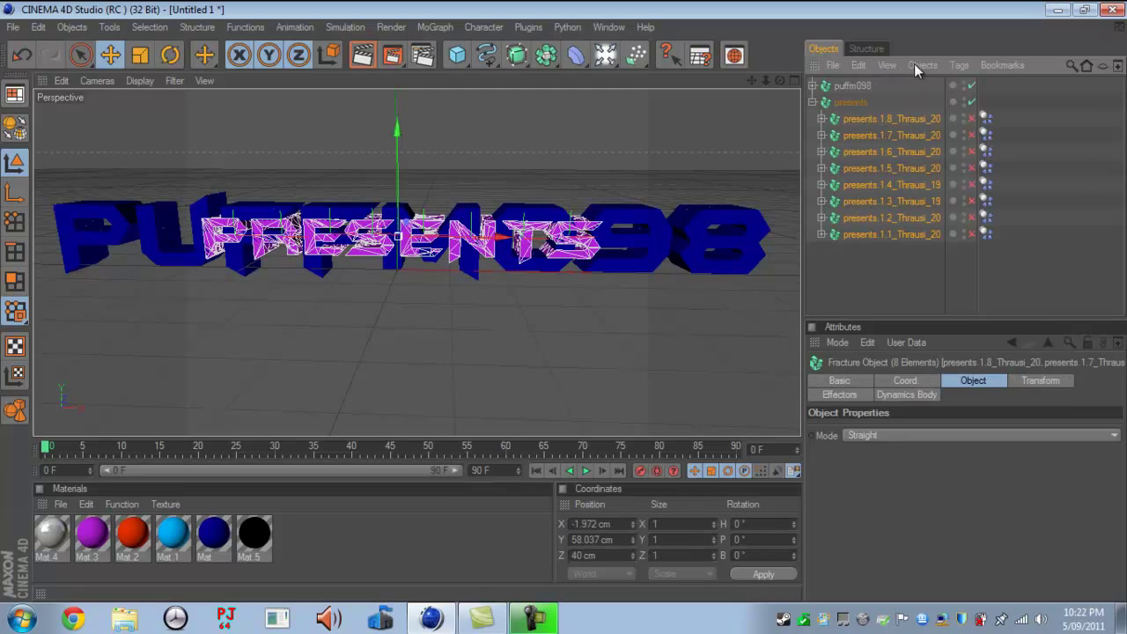
{"action": "left_click", "coordinate": [914, 63]}
{"action": "left_click", "coordinate": [854, 276]}
{"action": "left_click", "coordinate": [847, 102]}
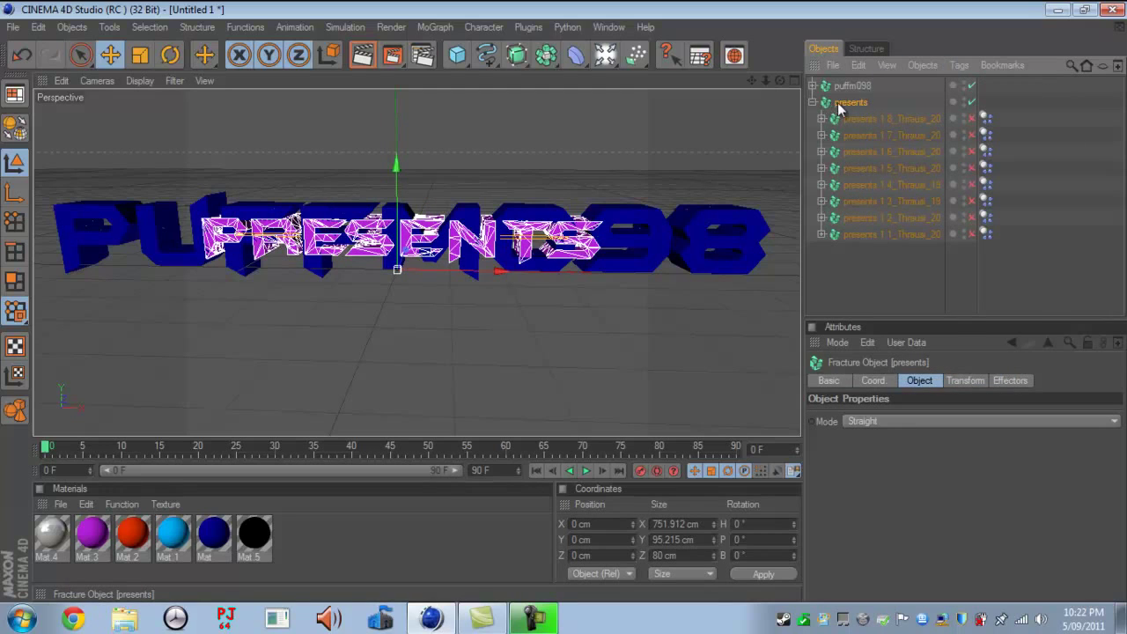
{"action": "left_click_drag", "start_coordinate": [889, 254], "coordinate": [896, 131]}
{"action": "left_click", "coordinate": [920, 66]}
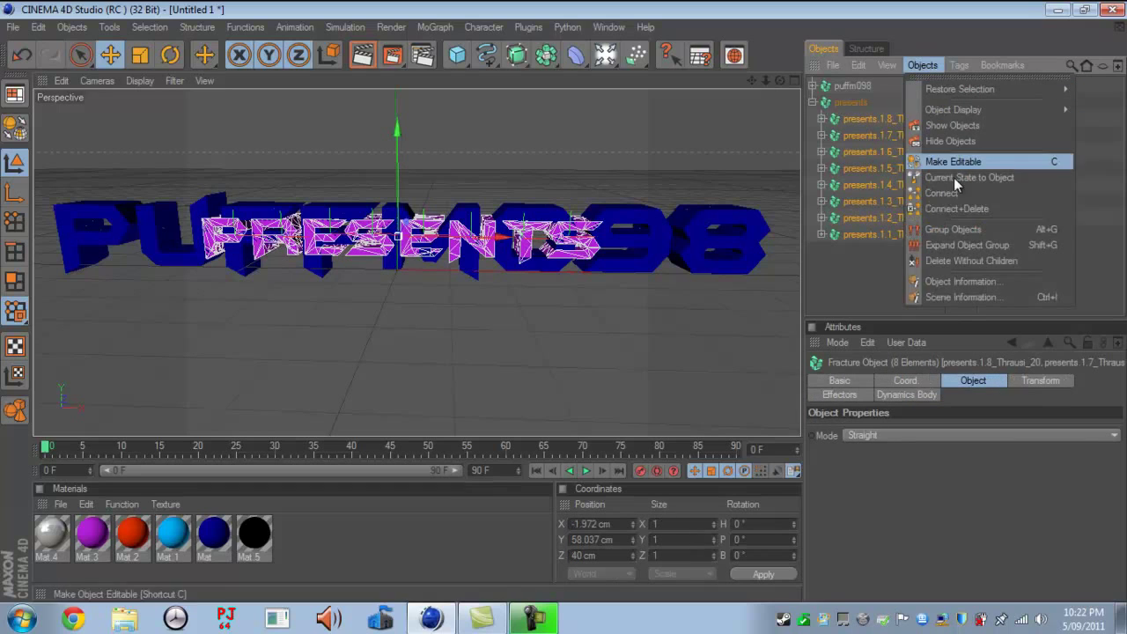
{"action": "left_click", "coordinate": [981, 261]}
{"action": "left_click", "coordinate": [812, 102]}
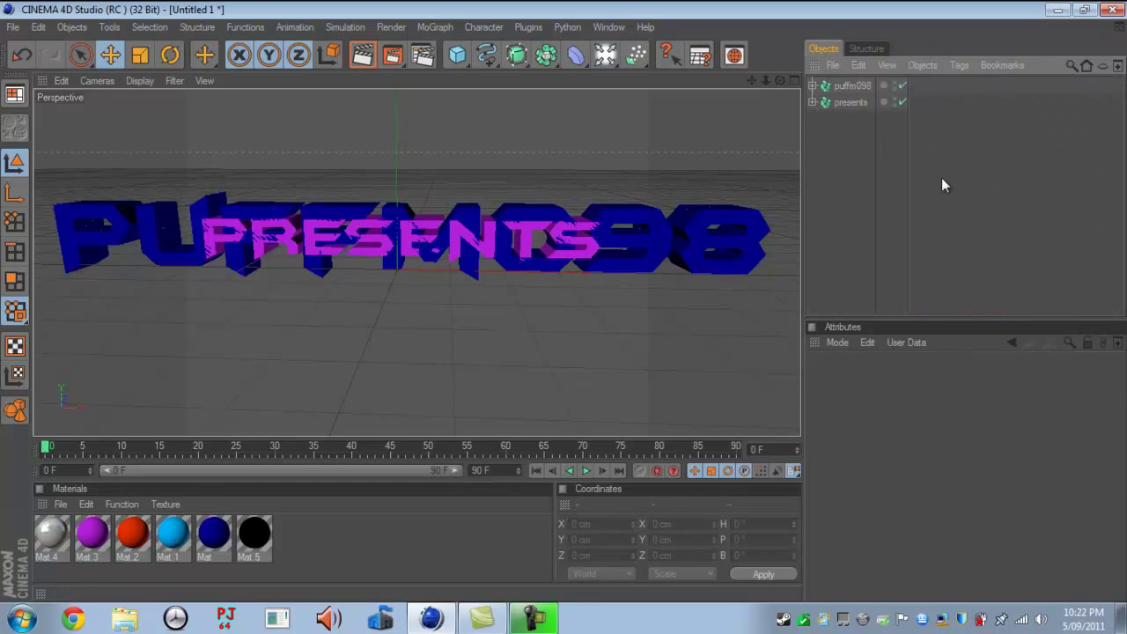
Step: Try the deletion without children on the restored presents Thrausi objects again and undo it
{"action": "left_click", "coordinate": [815, 101]}
{"action": "left_click", "coordinate": [812, 102]}
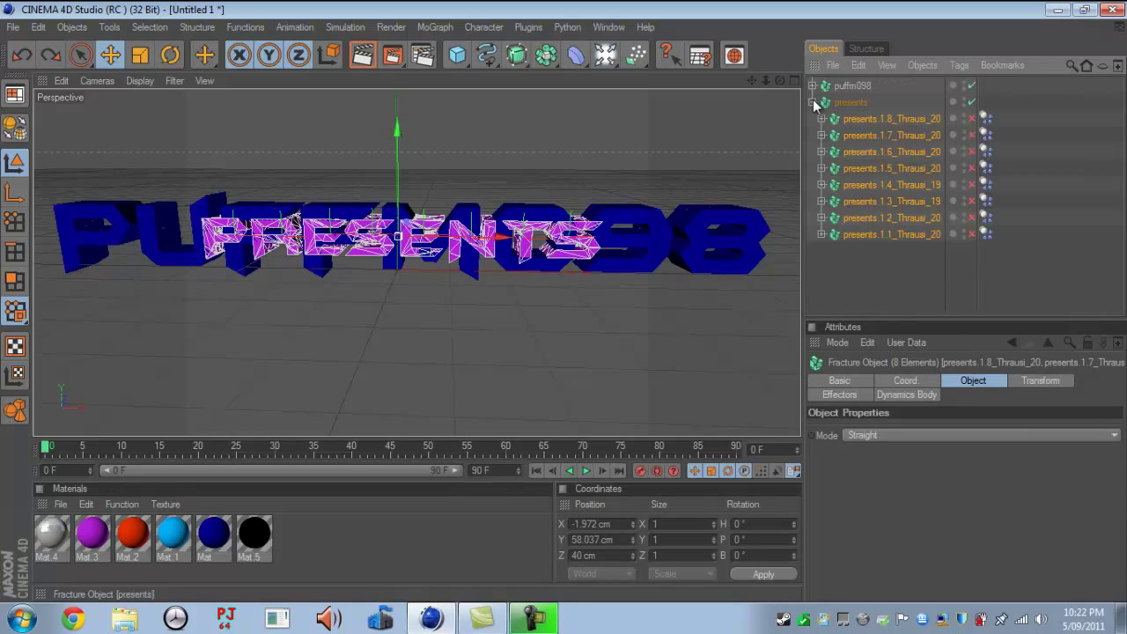
{"action": "left_click", "coordinate": [922, 66]}
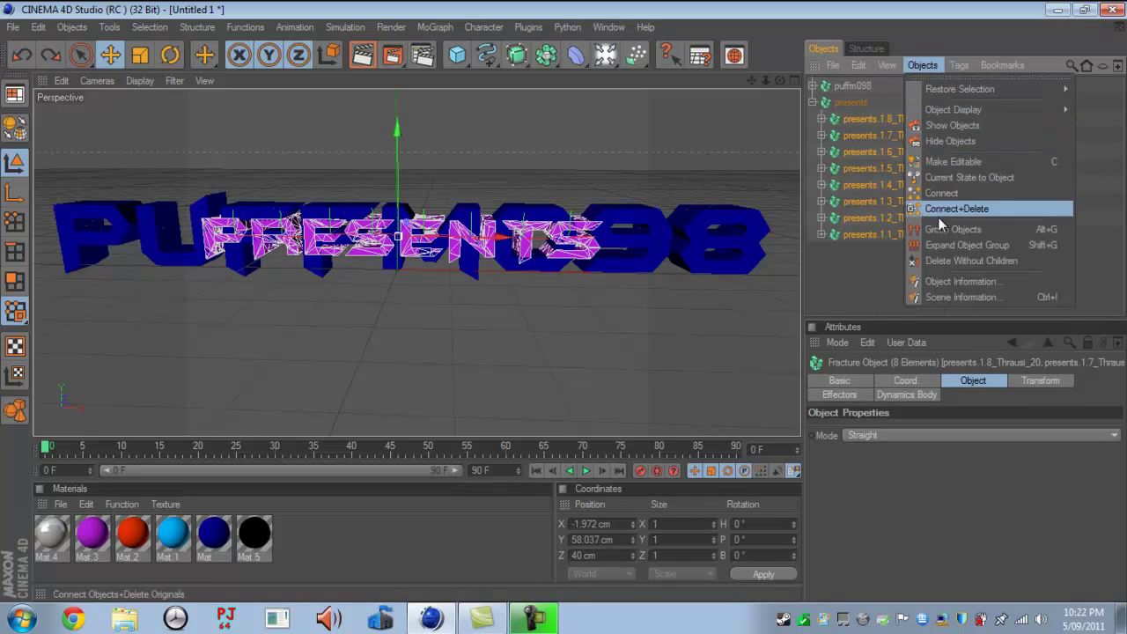
{"action": "left_click", "coordinate": [960, 261]}
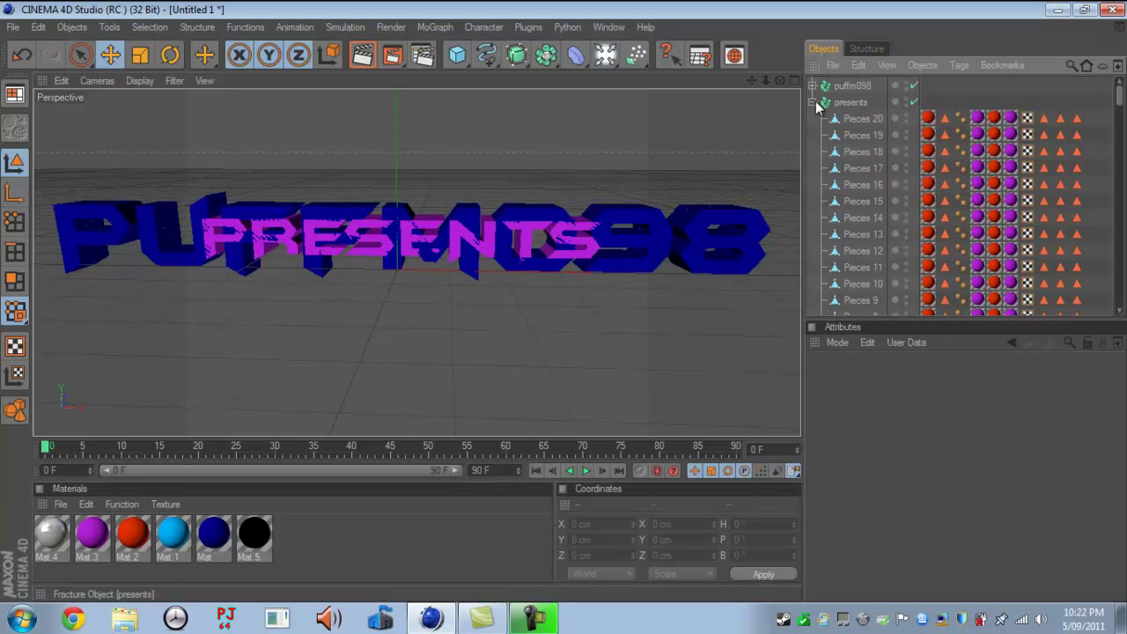
{"action": "key", "text": "ctrl+z"}
Step: Try to expand the object group of the presents Fracture object
{"action": "left_click", "coordinate": [892, 253]}
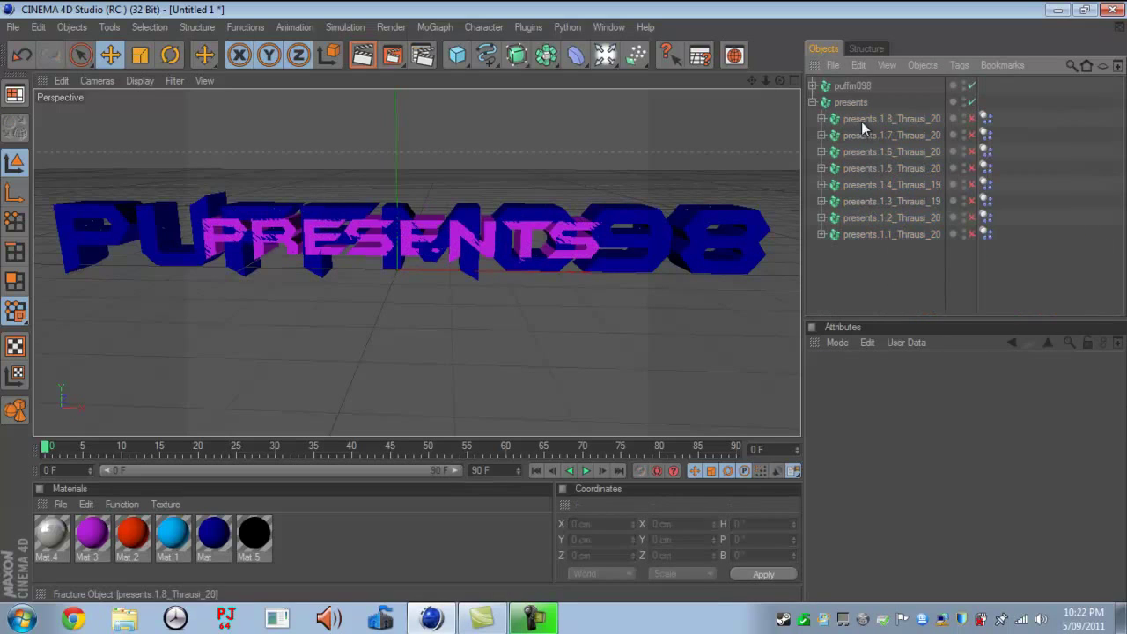
{"action": "left_click", "coordinate": [851, 102]}
{"action": "left_click", "coordinate": [922, 66]}
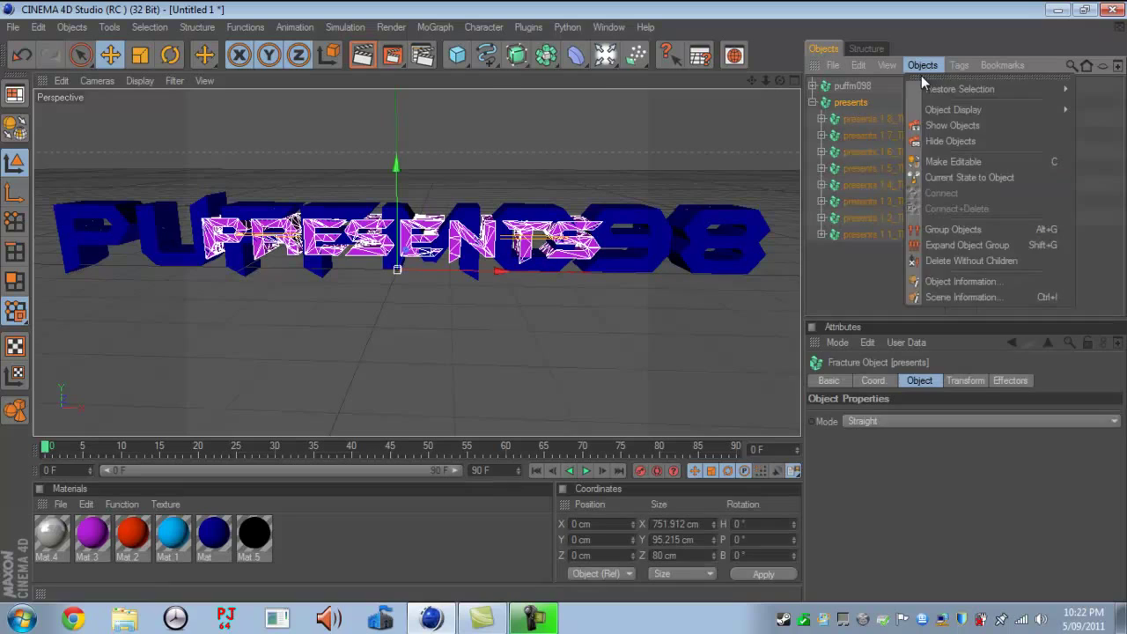
{"action": "left_click", "coordinate": [961, 247]}
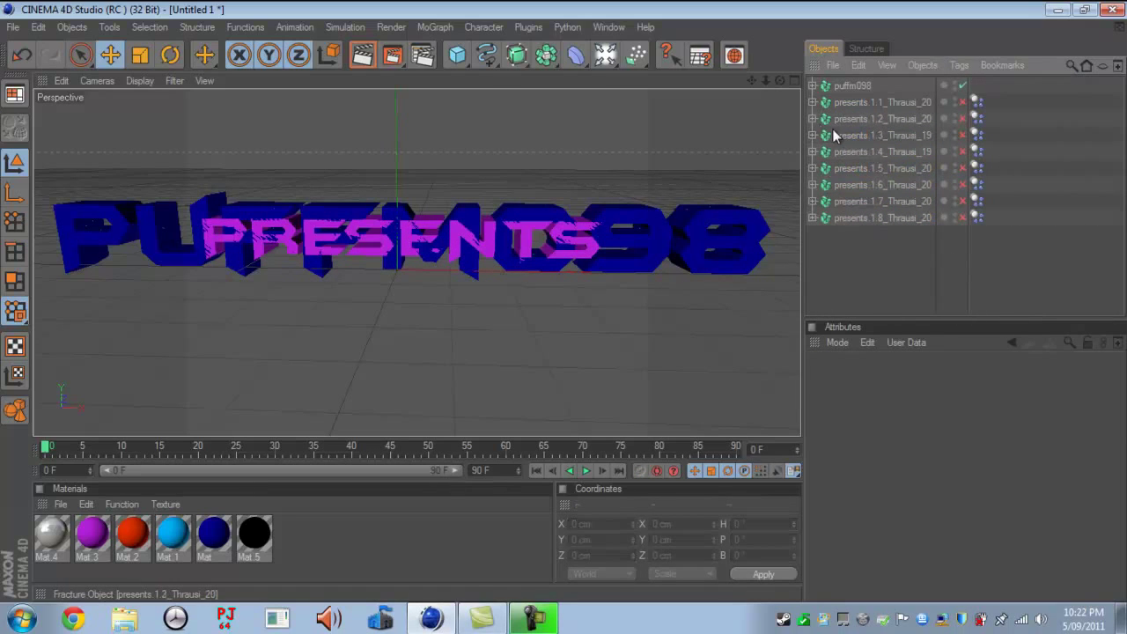
Step: Check several of the separated presents Thrausi objects and undo the group expansion
{"action": "left_click", "coordinate": [885, 168]}
{"action": "left_click", "coordinate": [883, 152]}
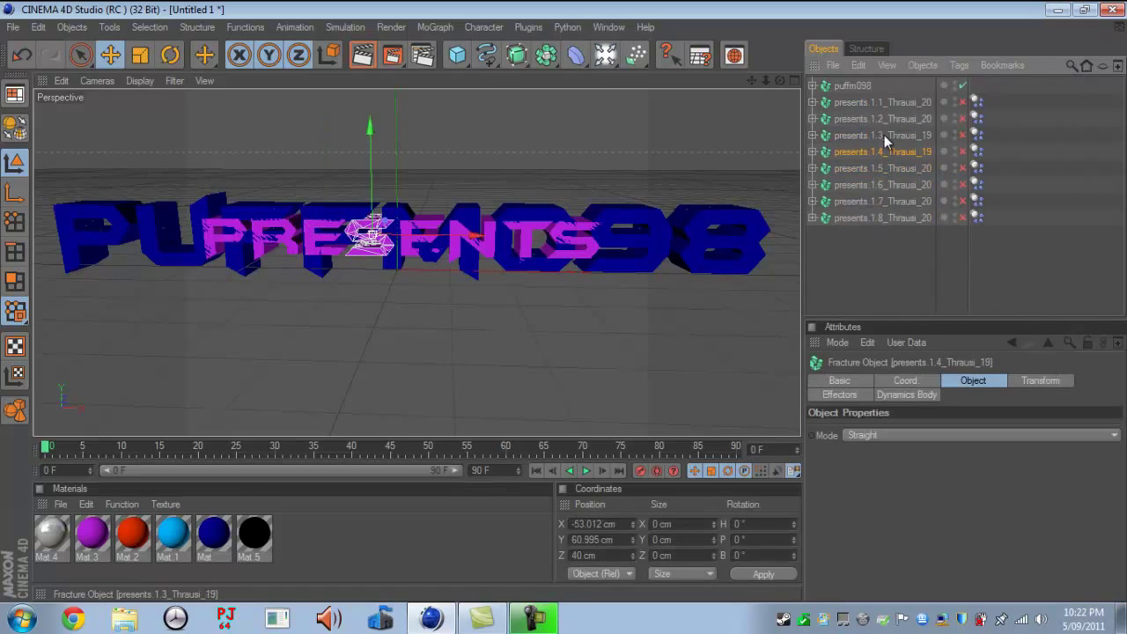
{"action": "left_click", "coordinate": [885, 135]}
{"action": "left_click", "coordinate": [886, 119]}
{"action": "left_click", "coordinate": [891, 135]}
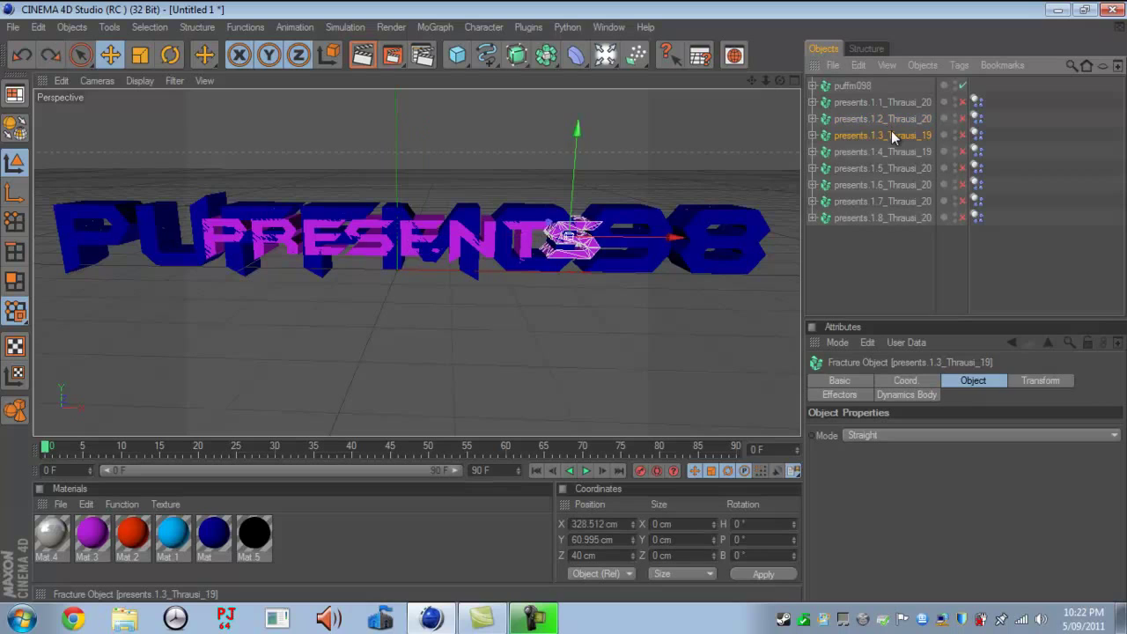
{"action": "left_click", "coordinate": [891, 135], "text": "ctrl"}
{"action": "key", "text": "ctrl+z"}
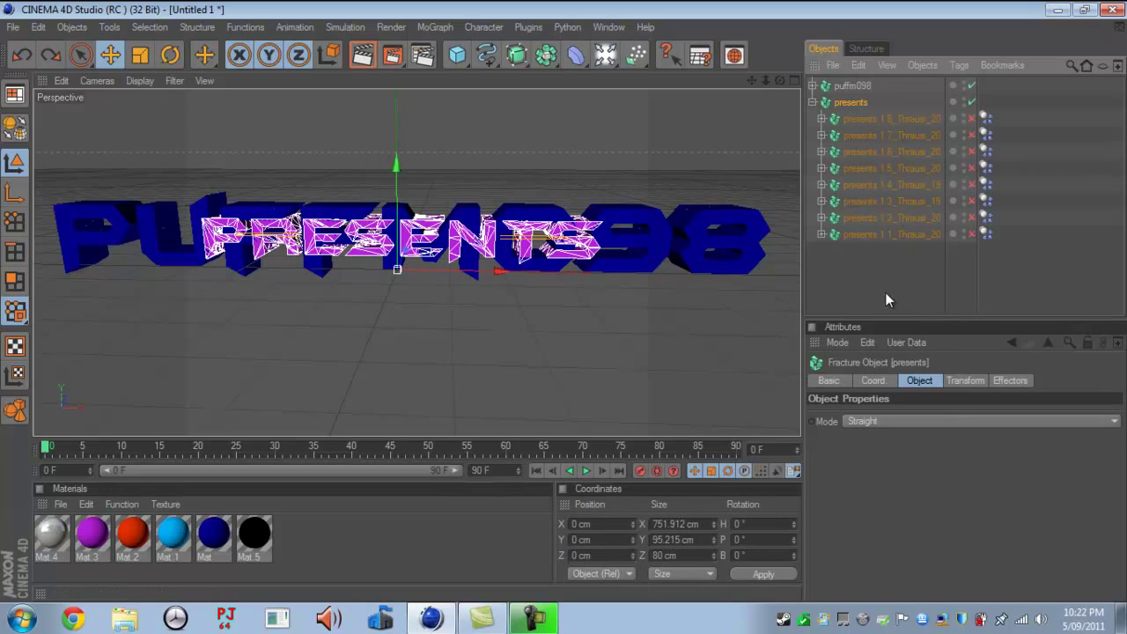
Step: Delete the eight presents Thrausi parent objects without their children, keeping the pieces in the presents Fracture group, and collapse it
{"action": "left_click_drag", "start_coordinate": [885, 293], "coordinate": [882, 113]}
{"action": "left_click", "coordinate": [925, 65]}
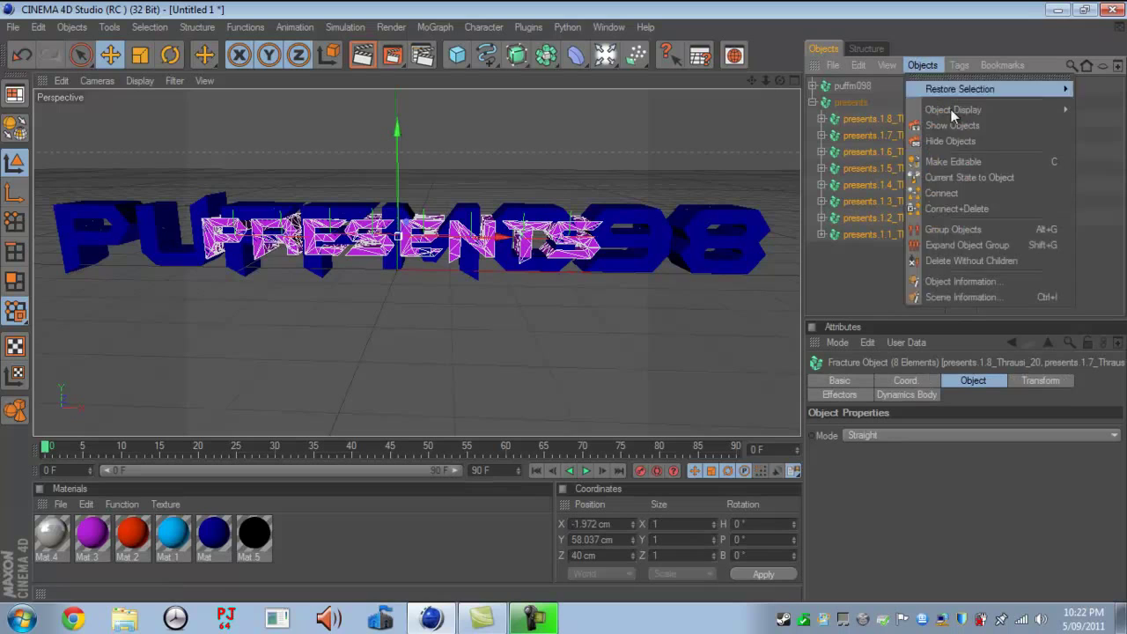
{"action": "left_click", "coordinate": [971, 259]}
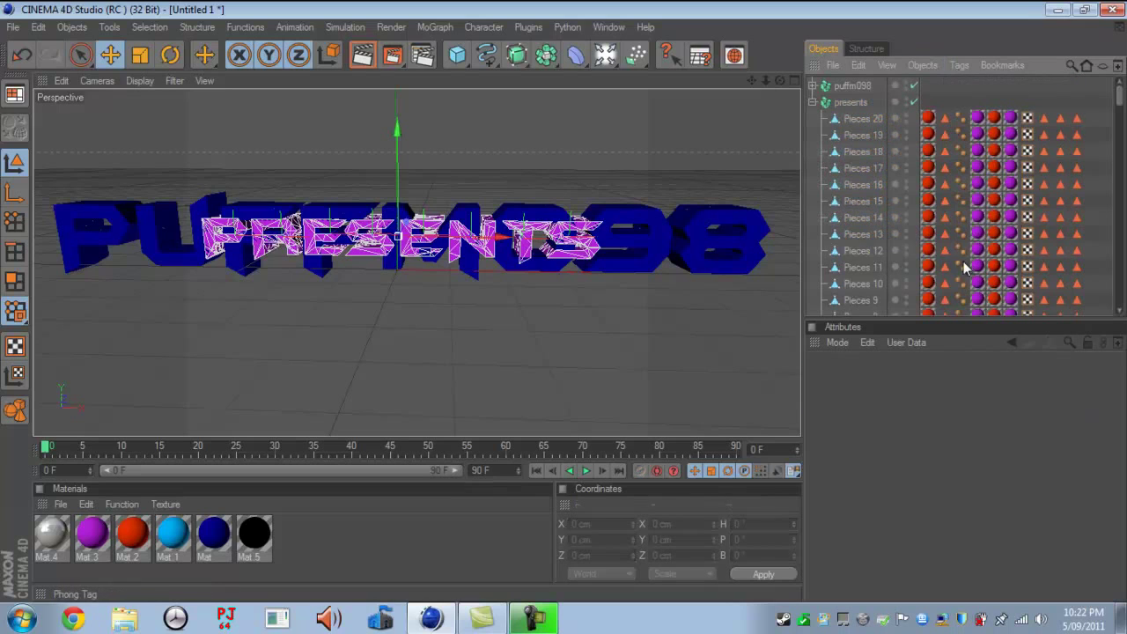
{"action": "left_click", "coordinate": [812, 102]}
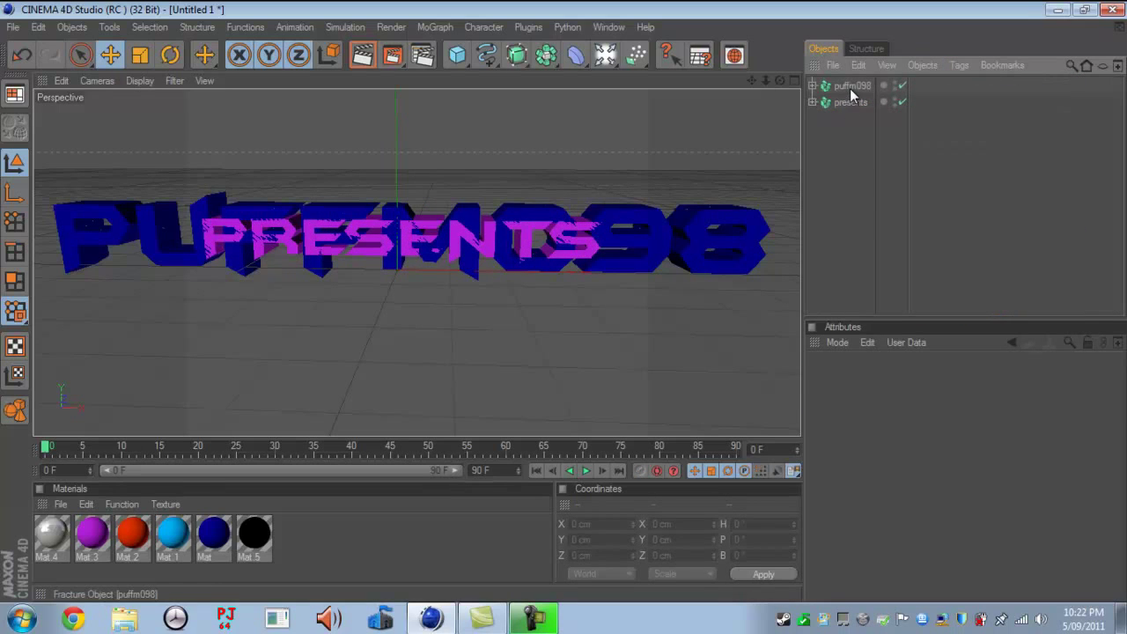
Step: Add a Plain effector to the puffm098 Fracture object and rename the effector puffm plain
{"action": "left_click", "coordinate": [850, 86]}
{"action": "left_click", "coordinate": [483, 26]}
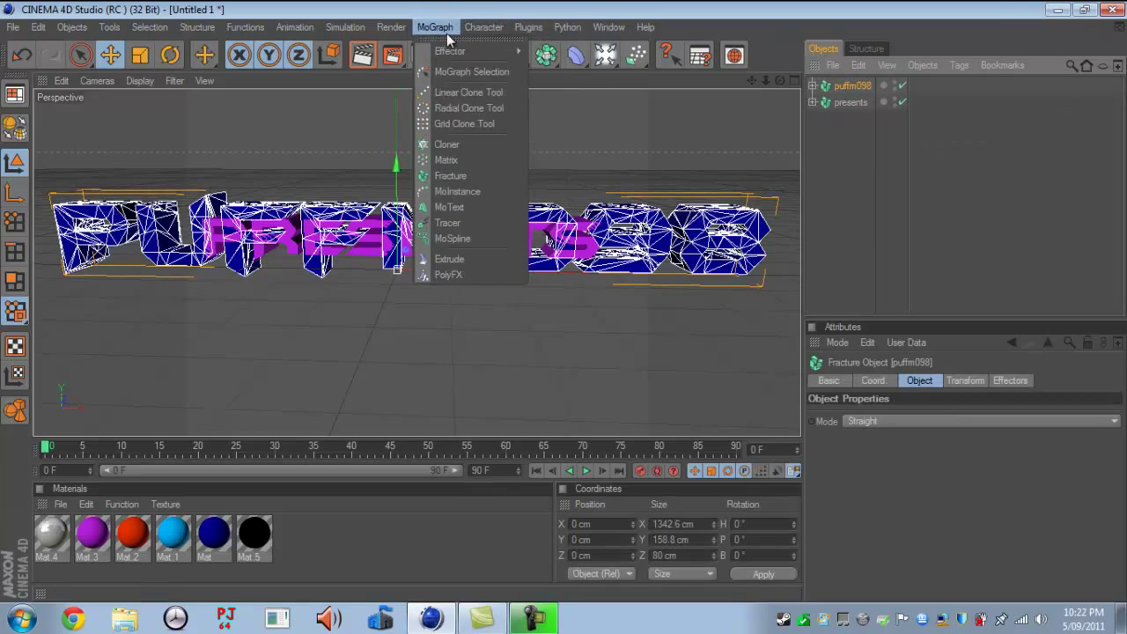
{"action": "mouse_move", "coordinate": [458, 52]}
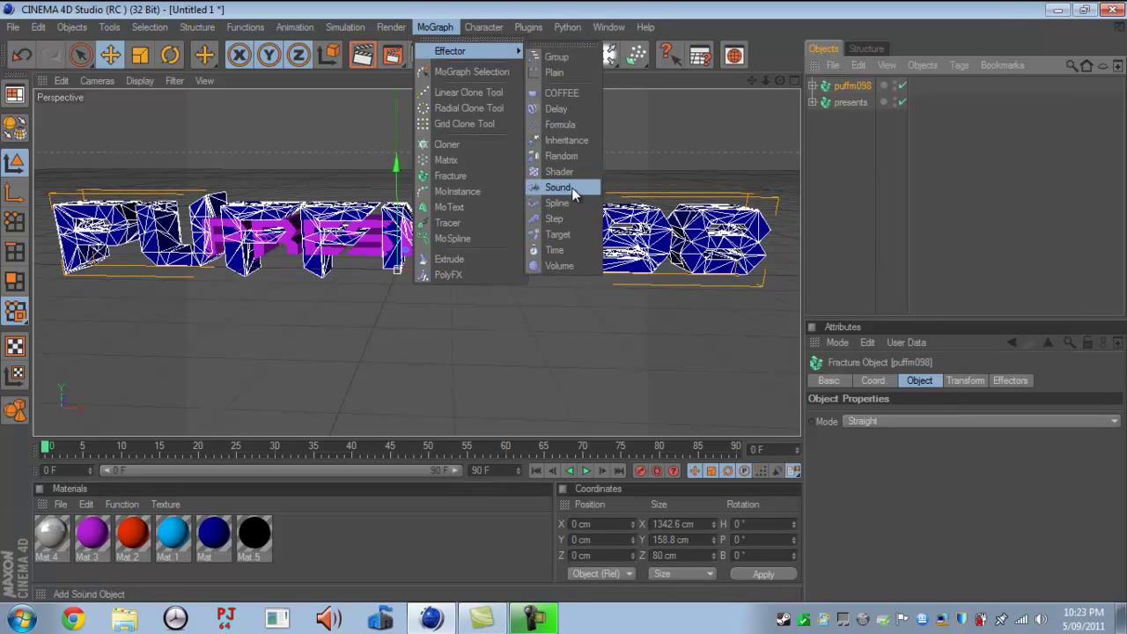
{"action": "left_click", "coordinate": [567, 73]}
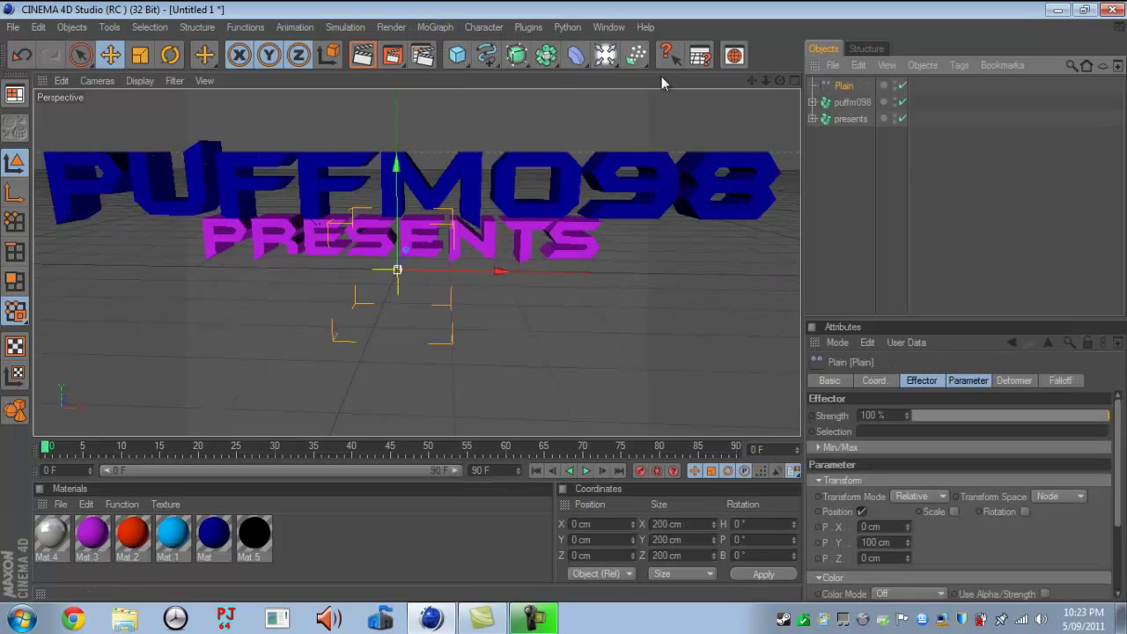
{"action": "left_click", "coordinate": [852, 118]}
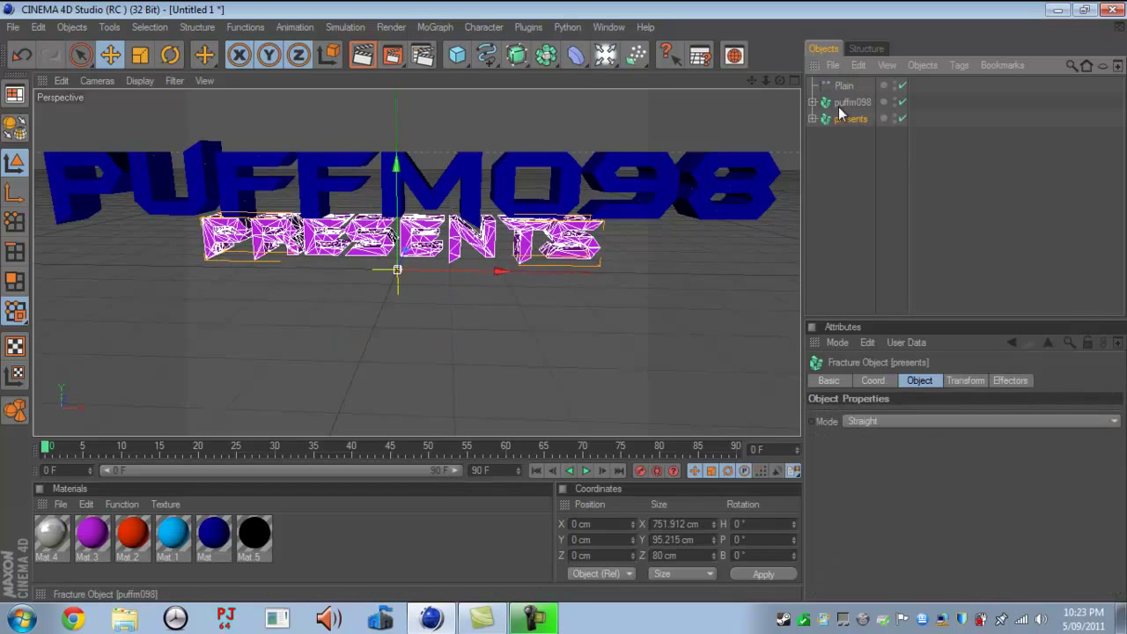
{"action": "double_click", "coordinate": [845, 86]}
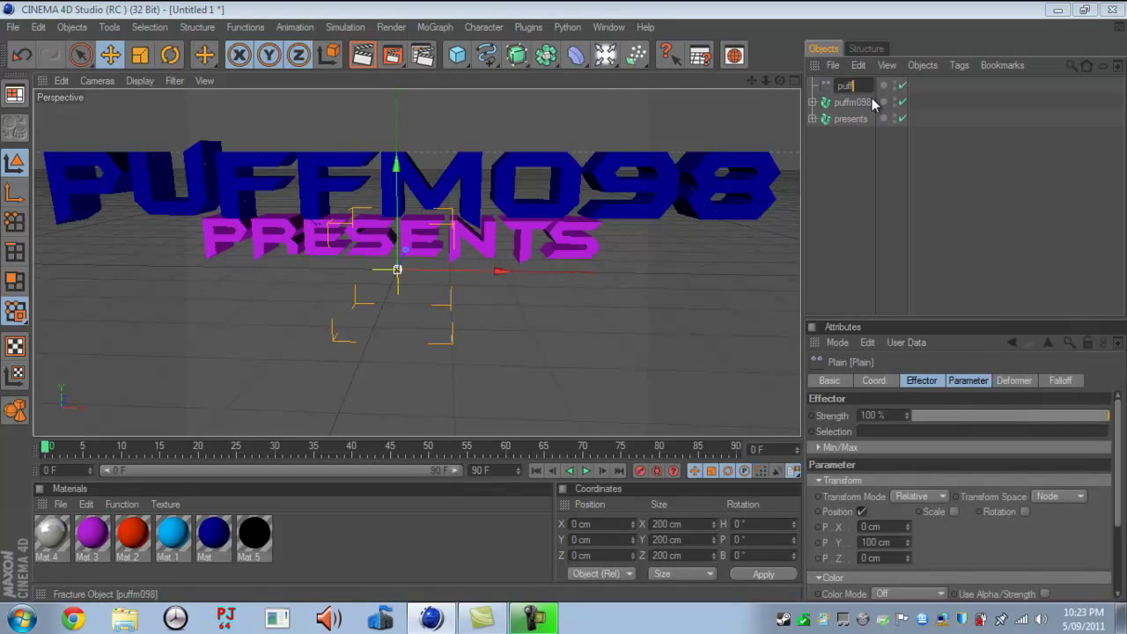
{"action": "type", "text": "puffm plain"}
{"action": "key", "text": "Return"}
Step: Add a Plain effector to the presents Fracture object and rename the effector presents effector
{"action": "left_click", "coordinate": [844, 103]}
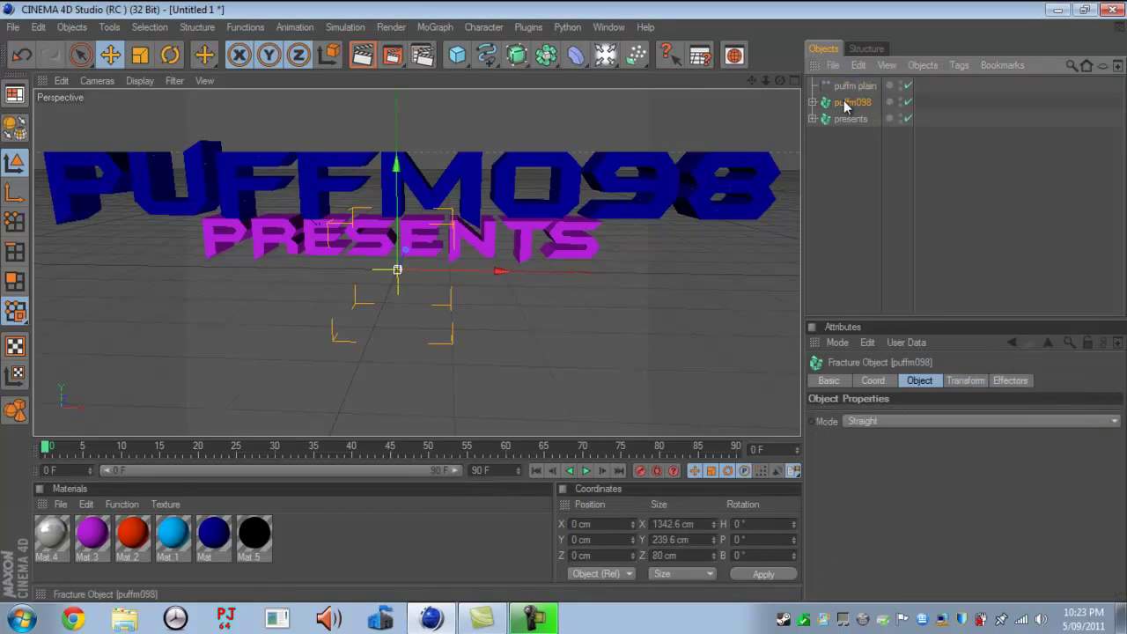
{"action": "double_click", "coordinate": [850, 118]}
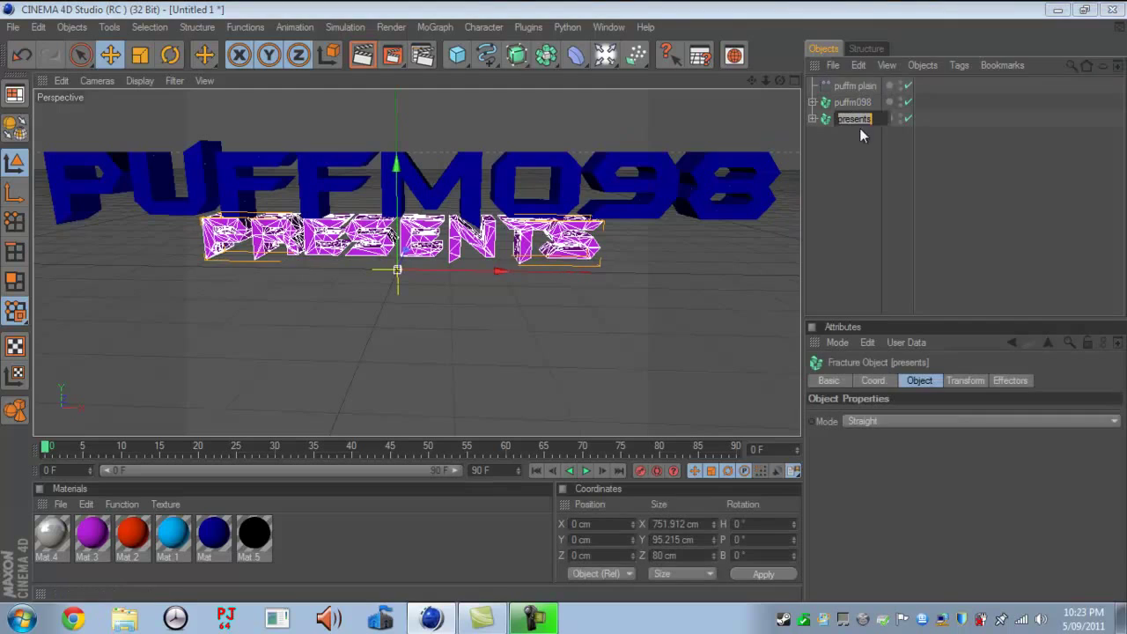
{"action": "key", "text": "Return"}
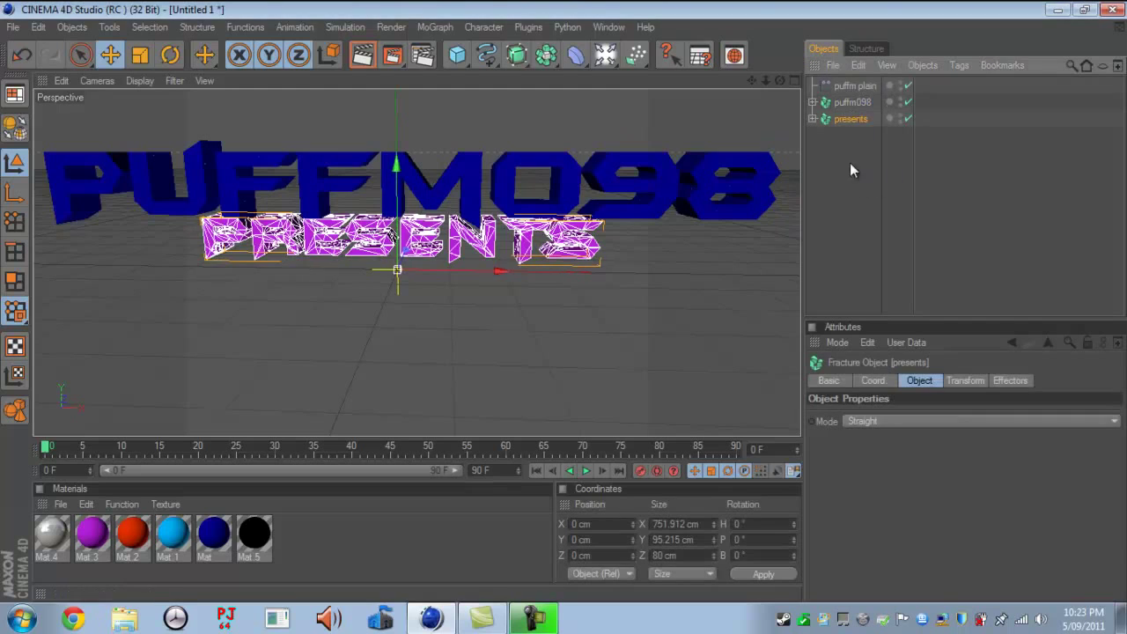
{"action": "left_click", "coordinate": [431, 27]}
{"action": "mouse_move", "coordinate": [466, 50]}
{"action": "left_click", "coordinate": [578, 72]}
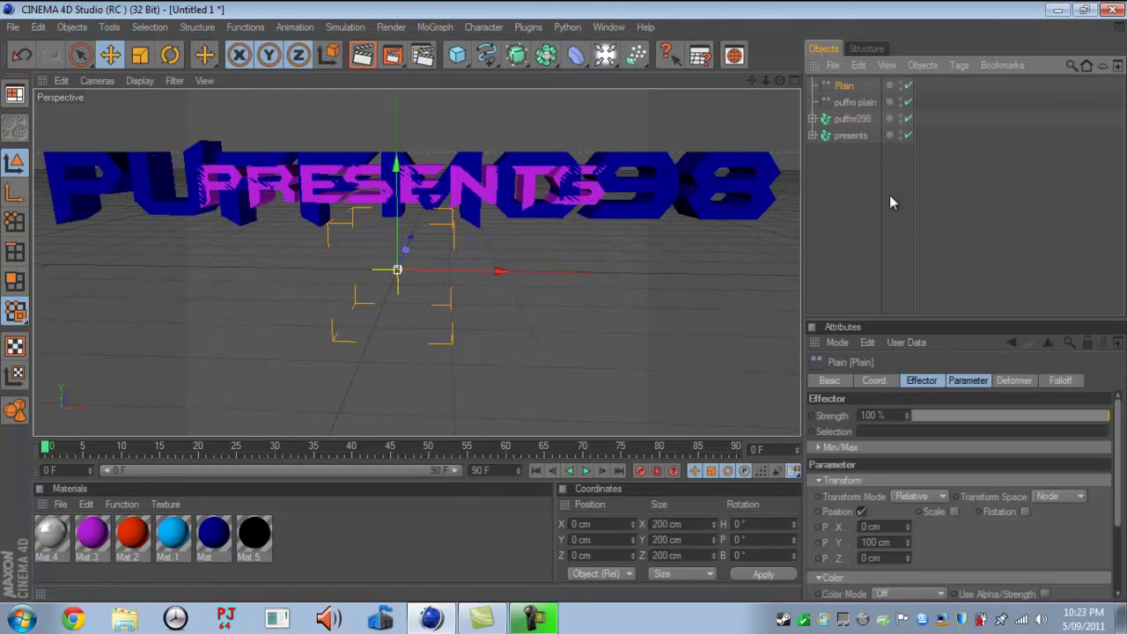
{"action": "double_click", "coordinate": [847, 86]}
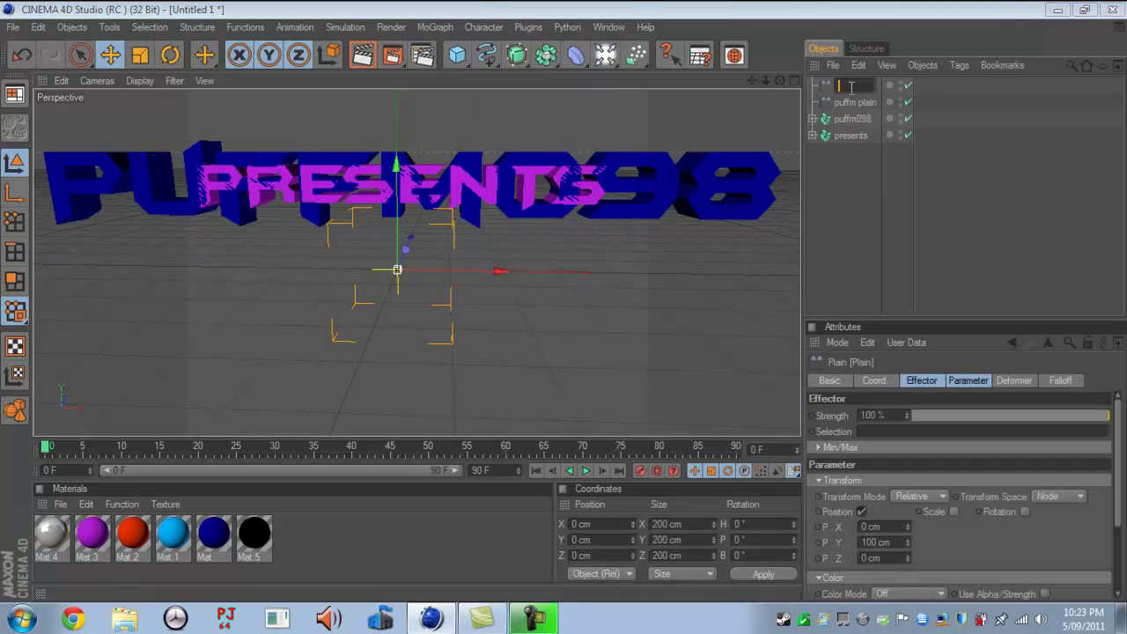
{"action": "type", "text": "presents"}
{"action": "type", "text": " effector"}
{"action": "key", "text": "Return"}
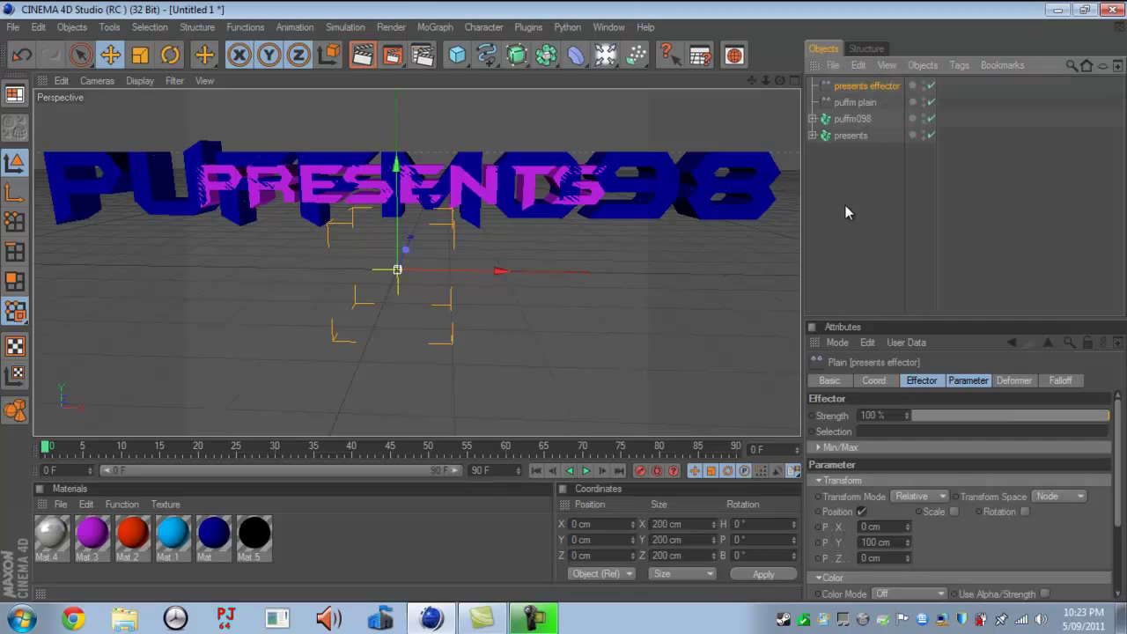
Step: For both Plain effectors together, enable uniform scale with a value of -1 and set the Y position to 0 cm
{"action": "left_click", "coordinate": [873, 102]}
{"action": "left_click", "coordinate": [867, 86], "text": "ctrl"}
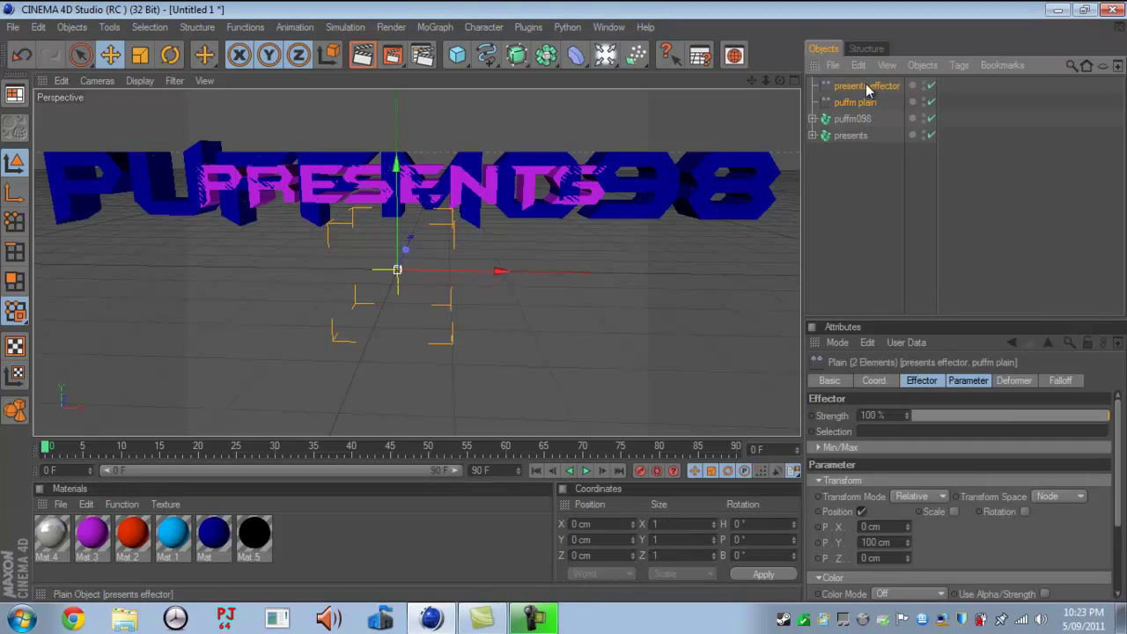
{"action": "left_click", "coordinate": [921, 382]}
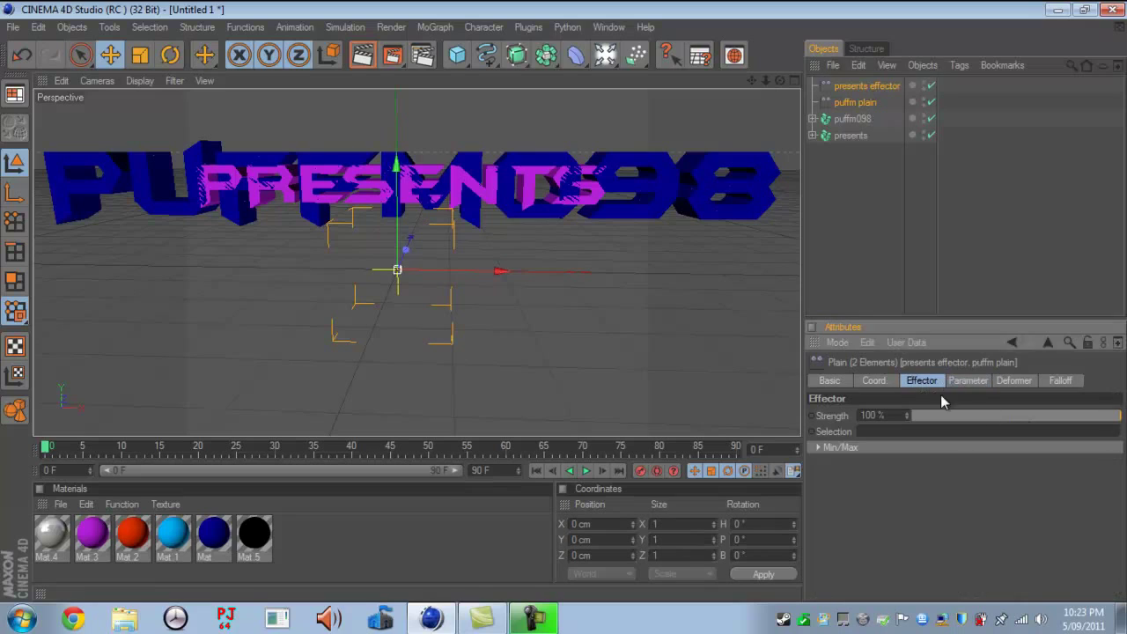
{"action": "left_click", "coordinate": [970, 381]}
{"action": "left_click", "coordinate": [954, 446]}
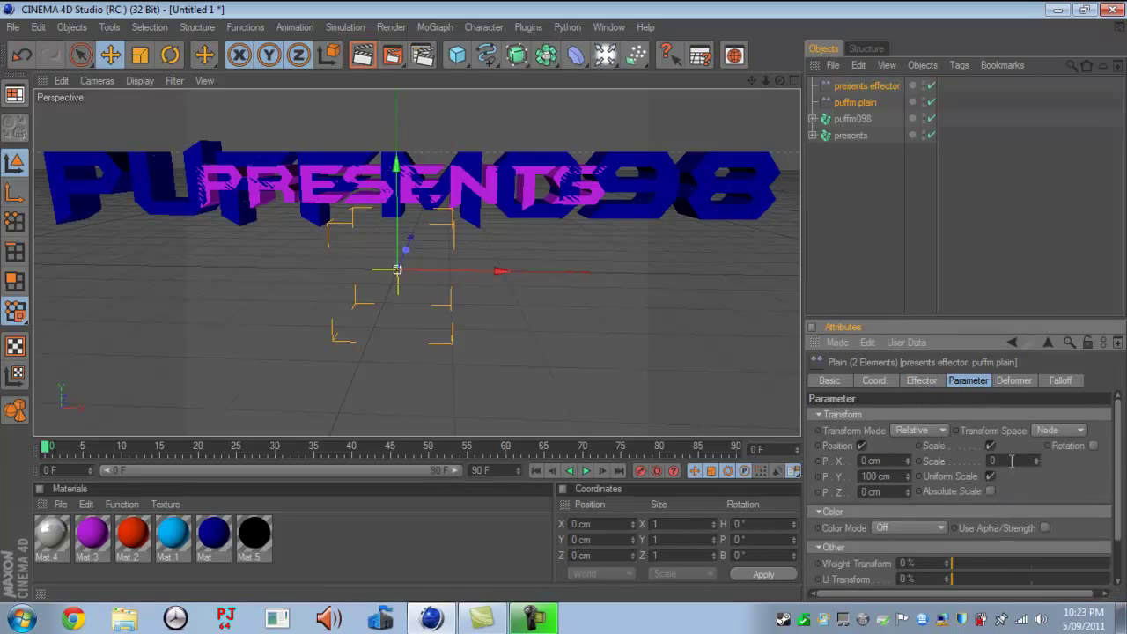
{"action": "left_click", "coordinate": [994, 461]}
{"action": "left_click", "coordinate": [870, 476]}
{"action": "key", "text": "BackSpace"}
{"action": "key", "text": "BackSpace"}
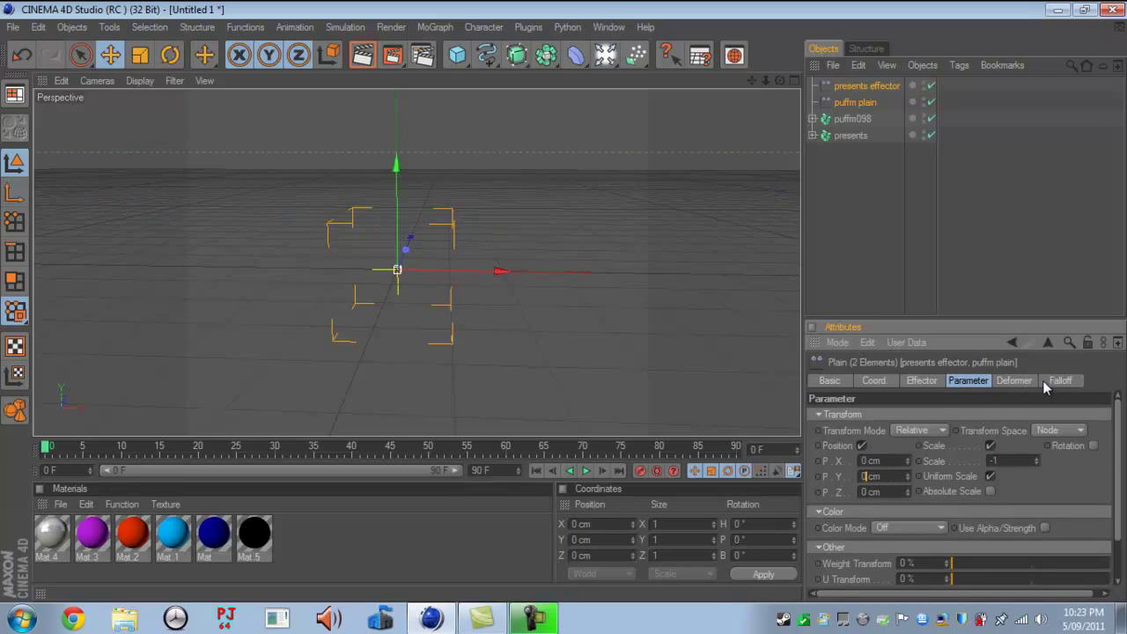
Step: Set the falloff of both Plain effectors to a Linear shape with +Z orientation and Invert turned off
{"action": "left_click", "coordinate": [1056, 380]}
{"action": "left_click", "coordinate": [908, 430]}
{"action": "left_click", "coordinate": [874, 414]}
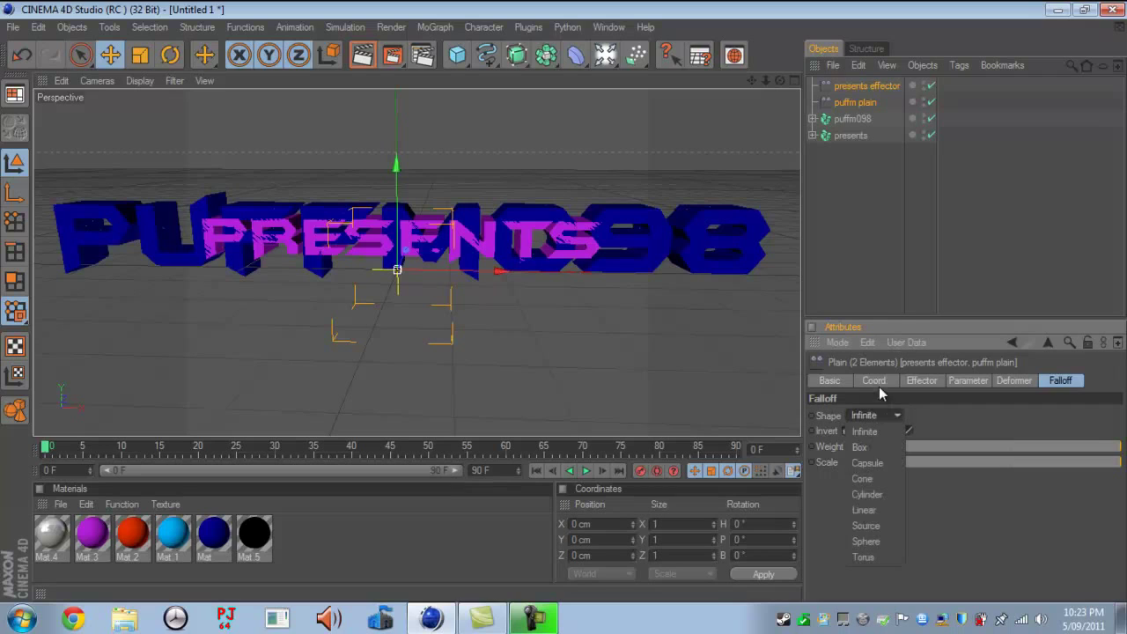
{"action": "left_click", "coordinate": [867, 511]}
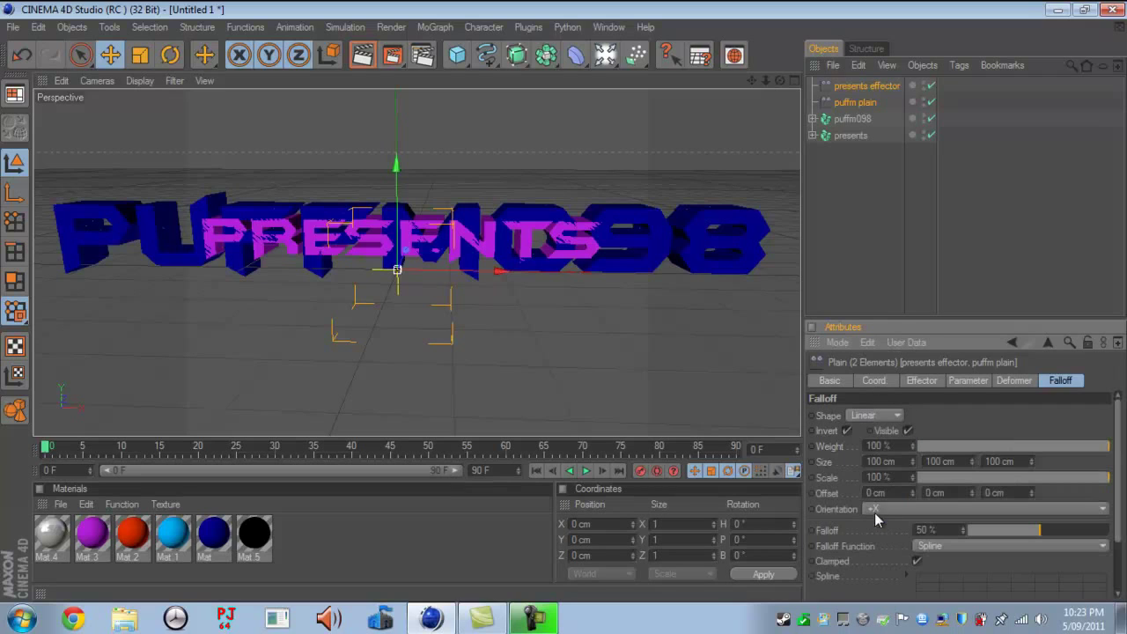
{"action": "left_click", "coordinate": [845, 431]}
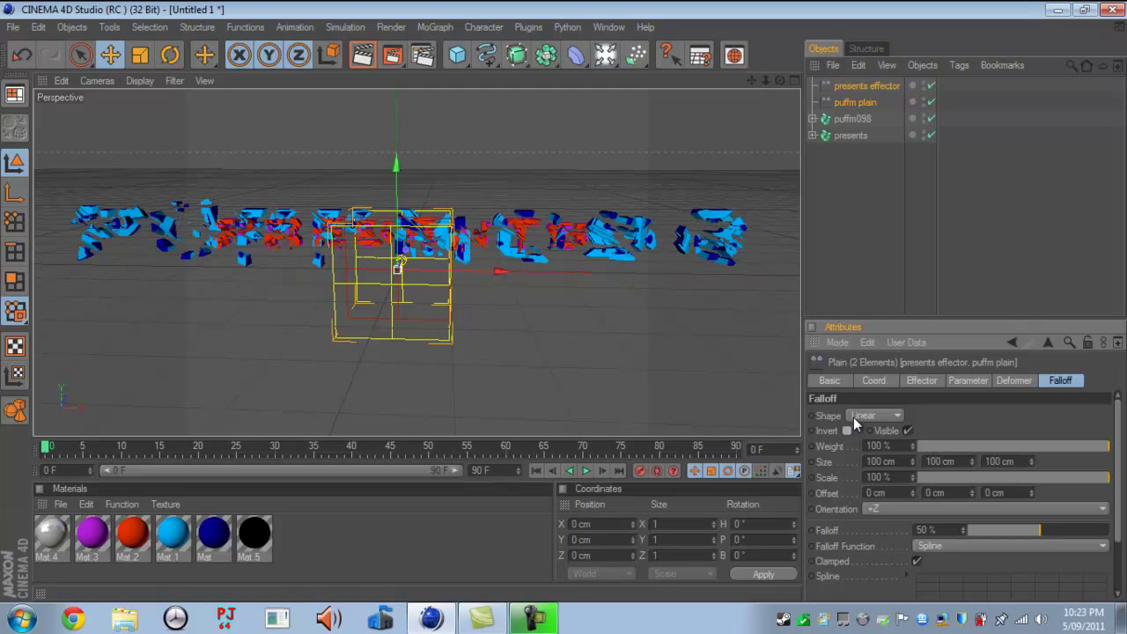
Step: Keep the Linear falloff shape on both Plain effectors and set their heading rotation to 90°
{"action": "left_click", "coordinate": [853, 417]}
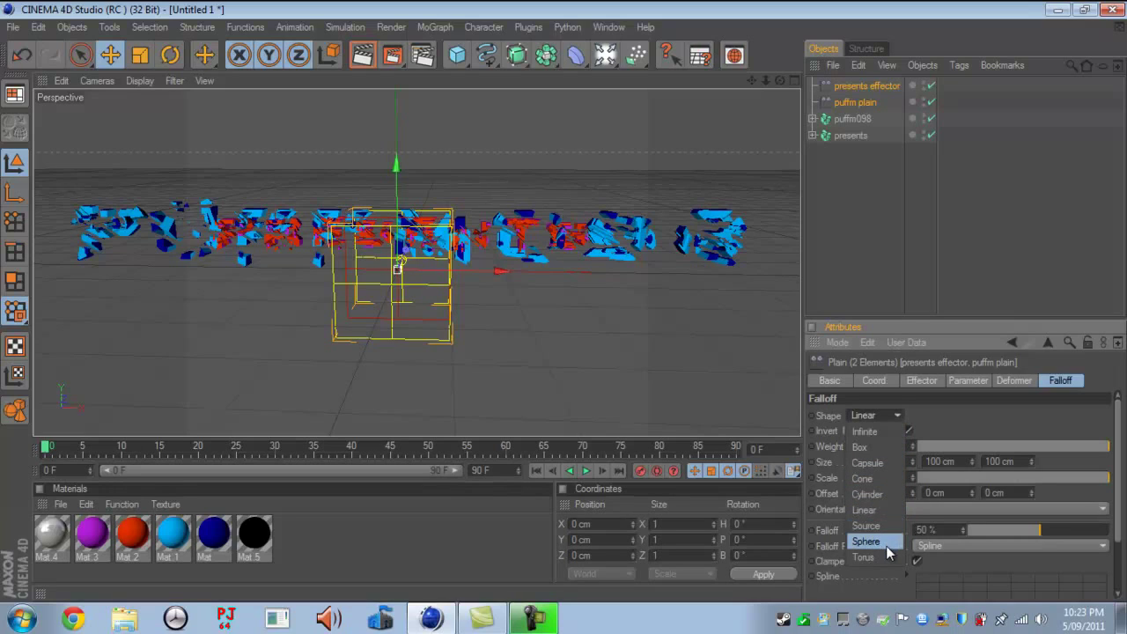
{"action": "left_click", "coordinate": [880, 510]}
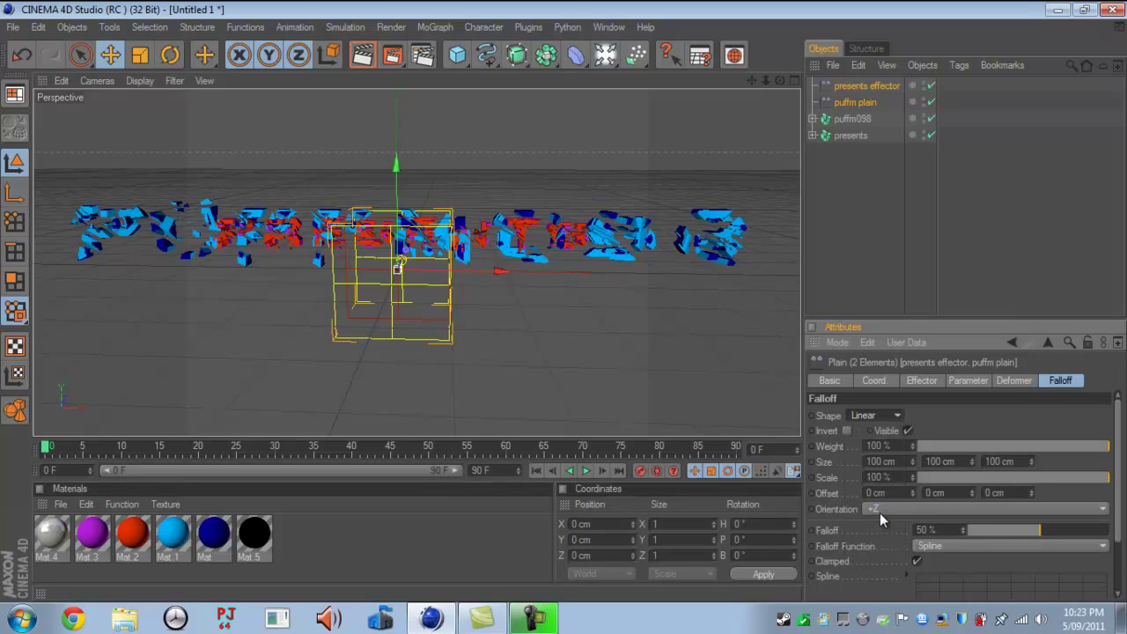
{"action": "left_click", "coordinate": [1009, 381]}
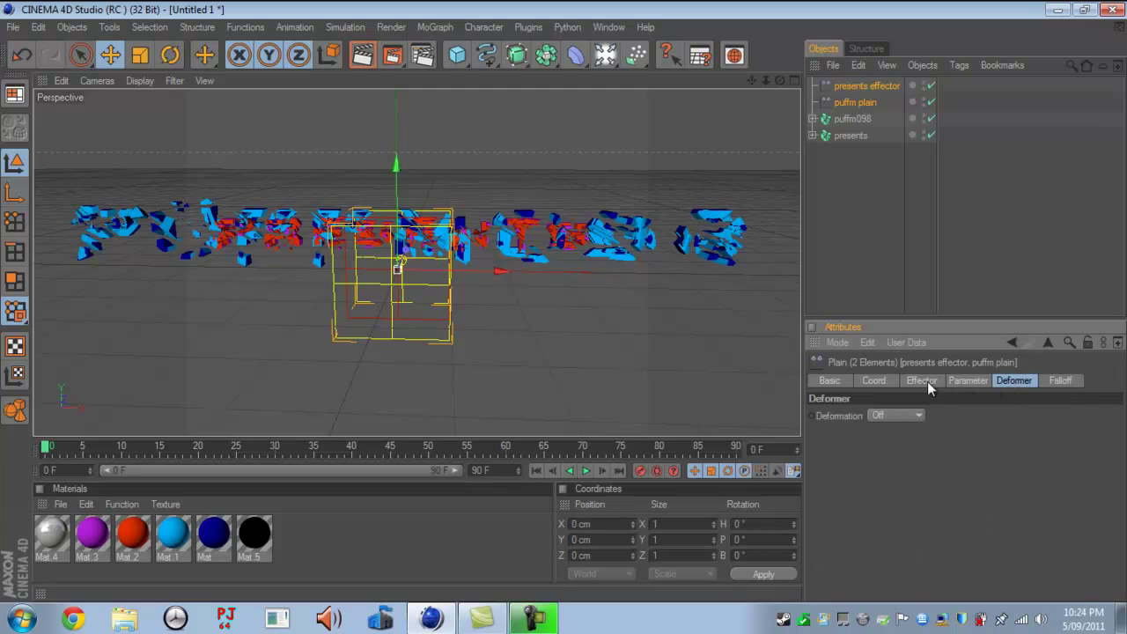
{"action": "left_click", "coordinate": [868, 384]}
{"action": "left_click", "coordinate": [1029, 414]}
{"action": "type", "text": "90"}
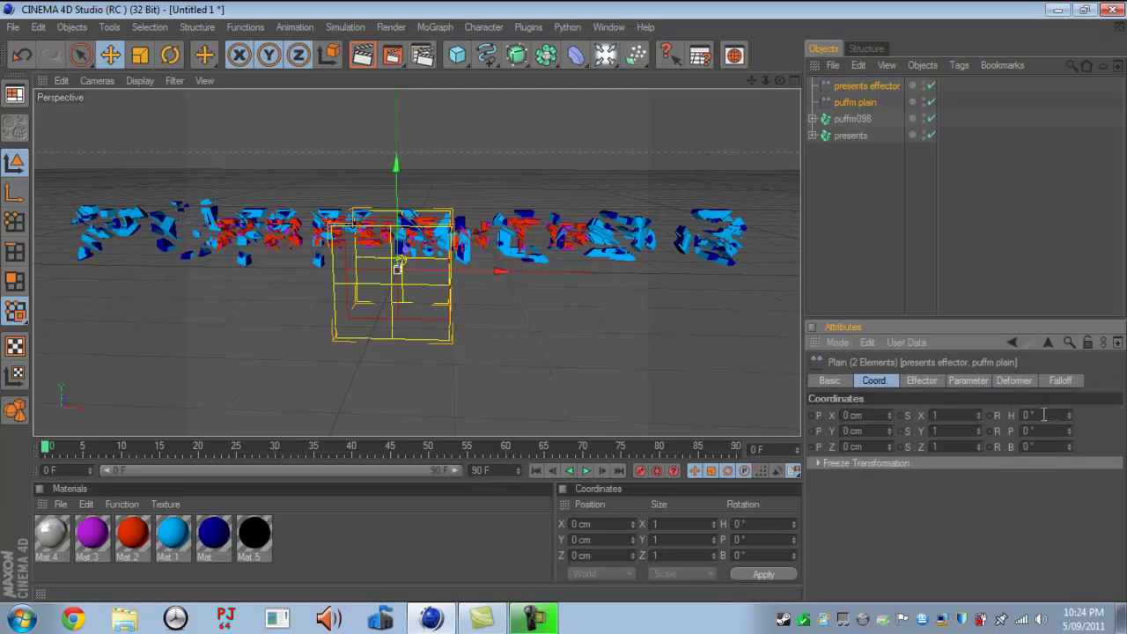
{"action": "key", "text": "Return"}
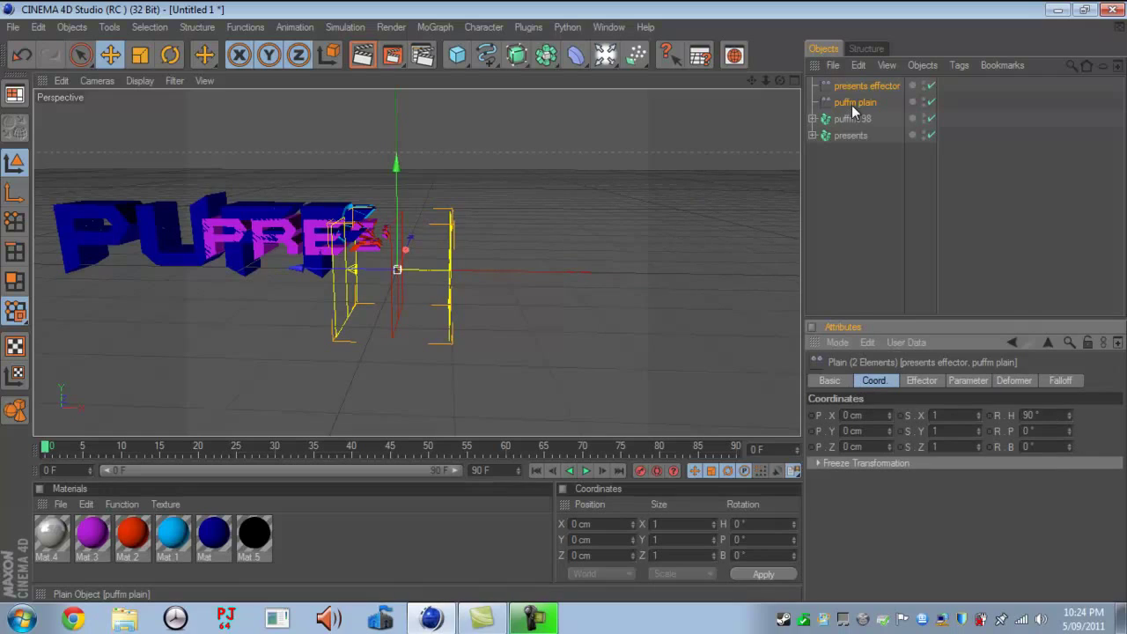
{"action": "left_click", "coordinate": [869, 86]}
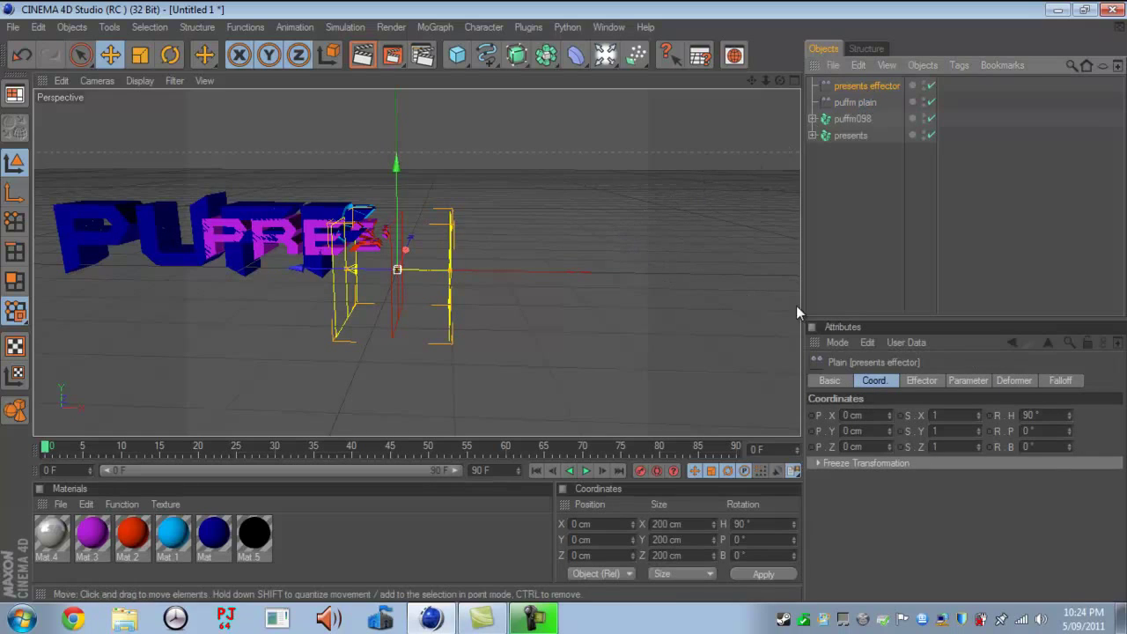
{"action": "left_click", "coordinate": [1061, 380]}
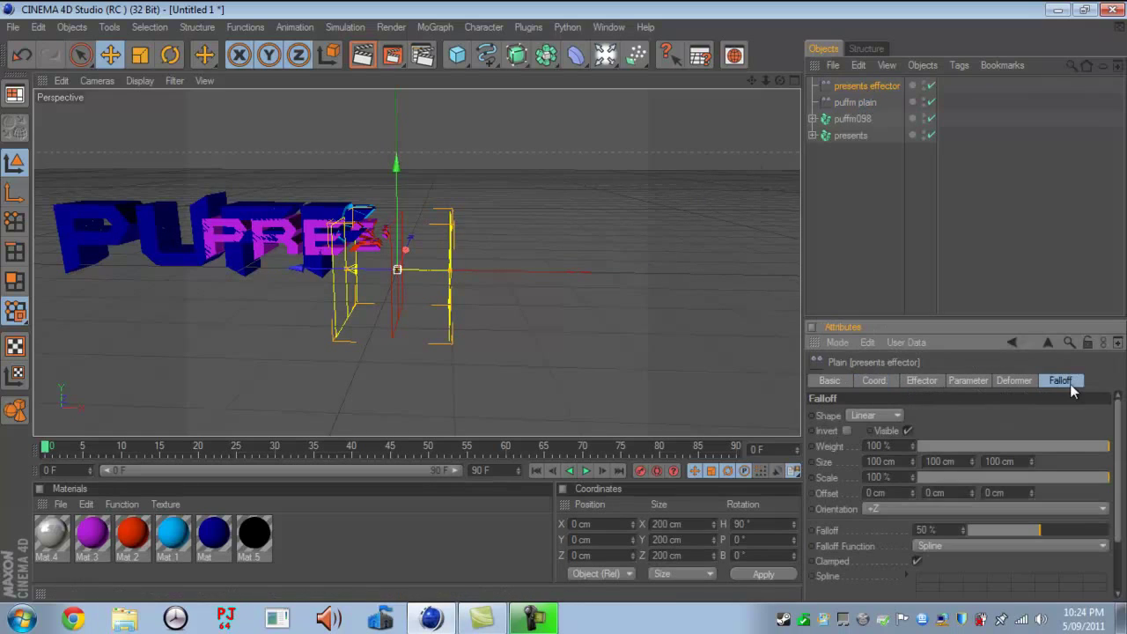
{"action": "left_click", "coordinate": [846, 430]}
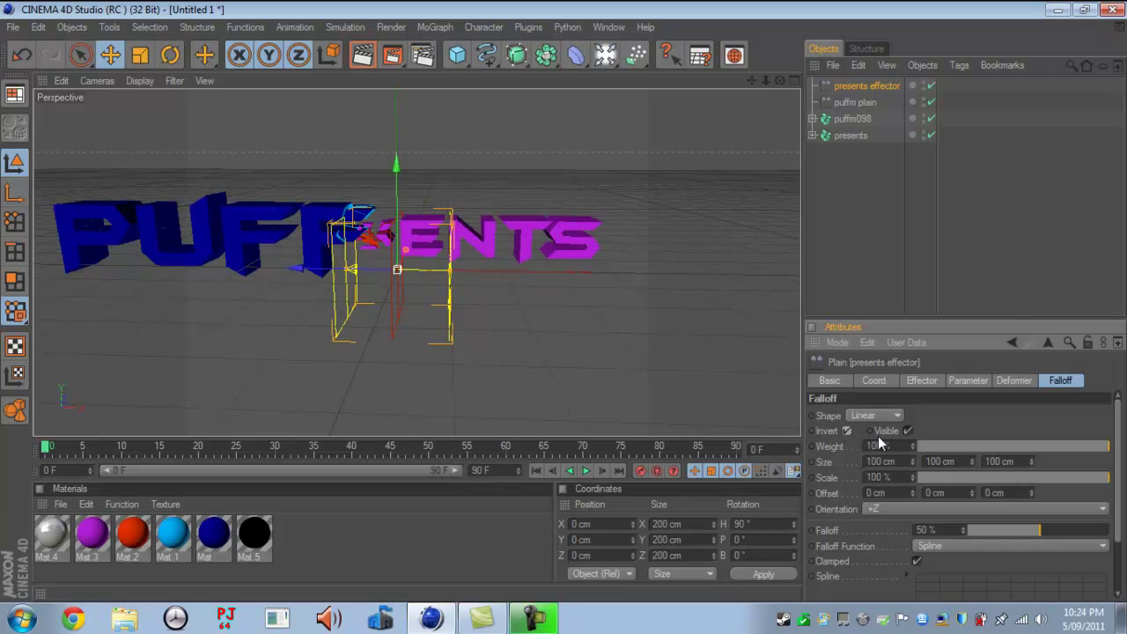
{"action": "left_click", "coordinate": [847, 428]}
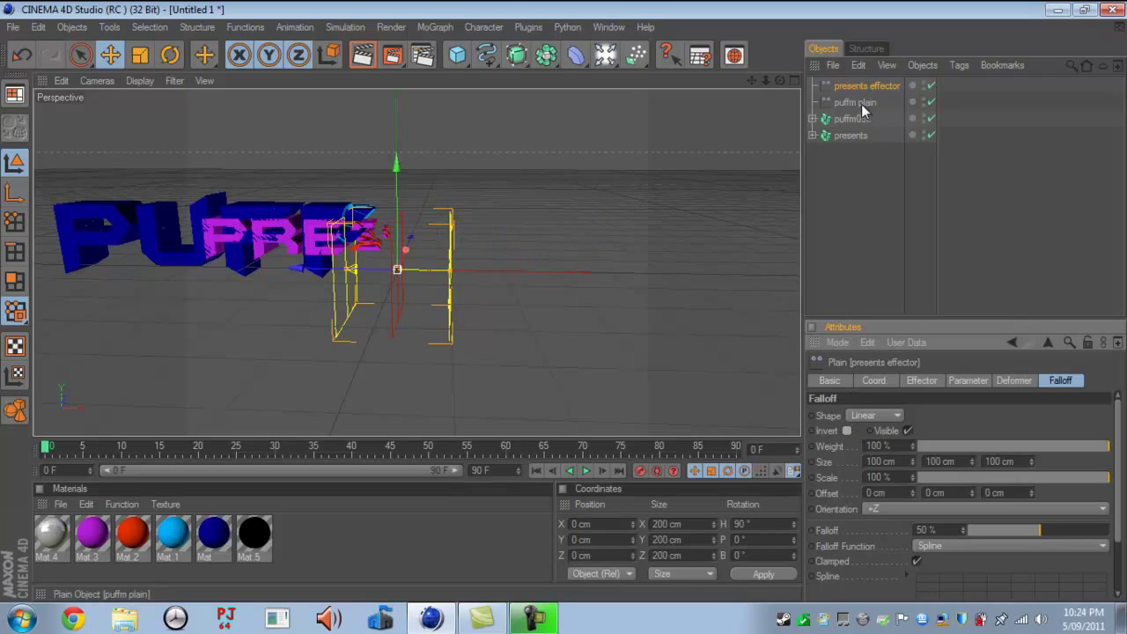
Step: Turn on Invert in the falloff of the puffm plain effector only
{"action": "left_click", "coordinate": [856, 103]}
{"action": "left_click", "coordinate": [846, 432]}
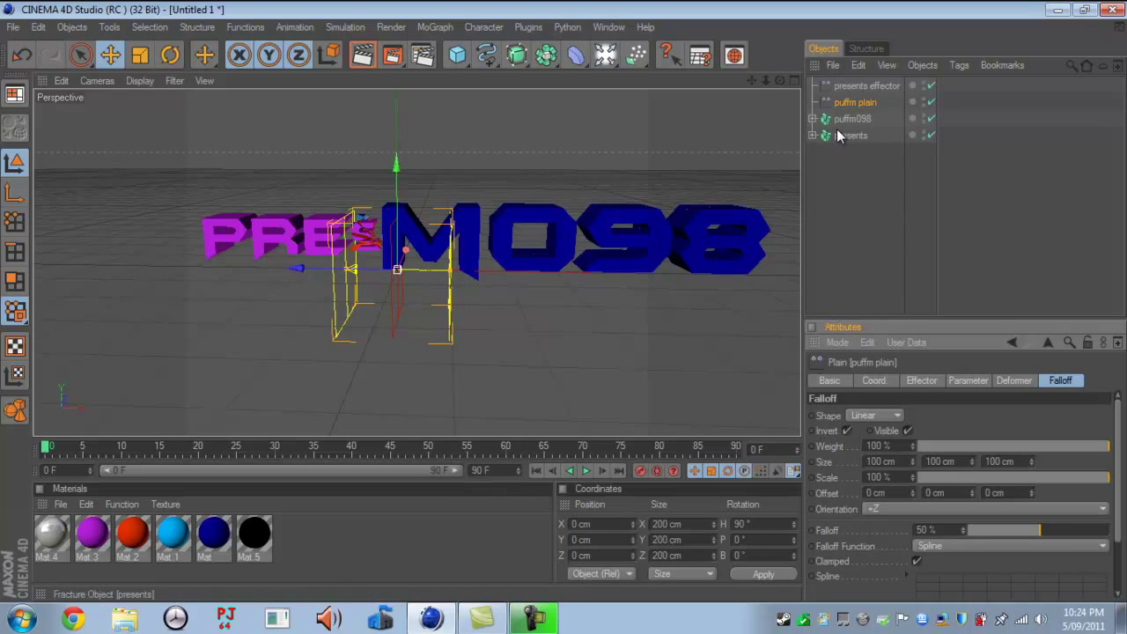
{"action": "left_click", "coordinate": [861, 86], "text": "ctrl"}
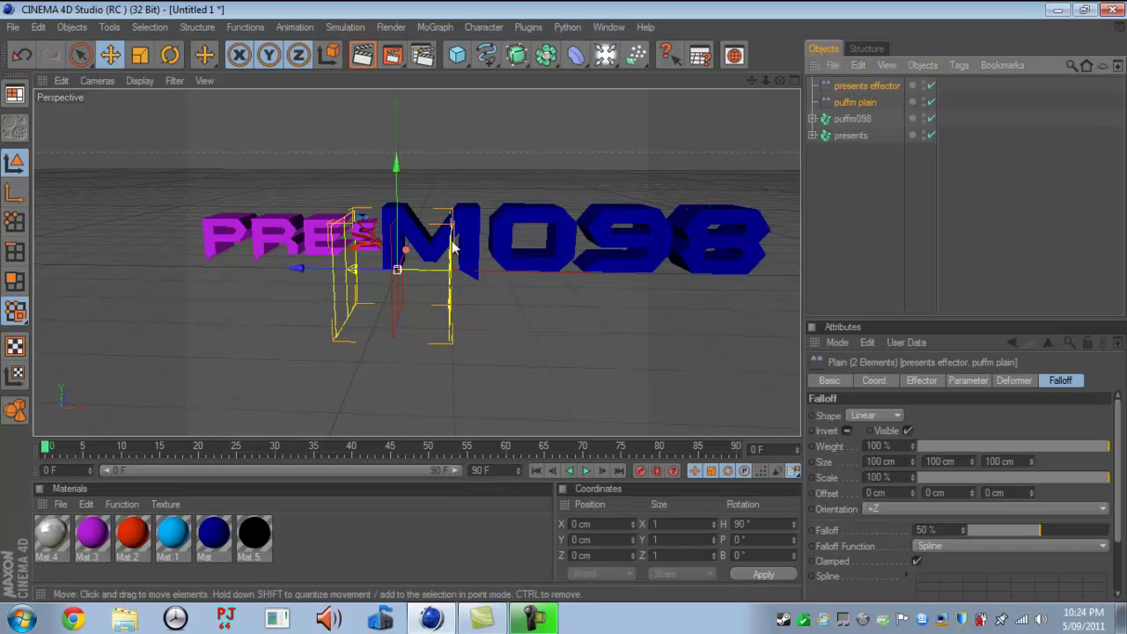
{"action": "left_click_drag", "start_coordinate": [317, 269], "coordinate": [564, 301]}
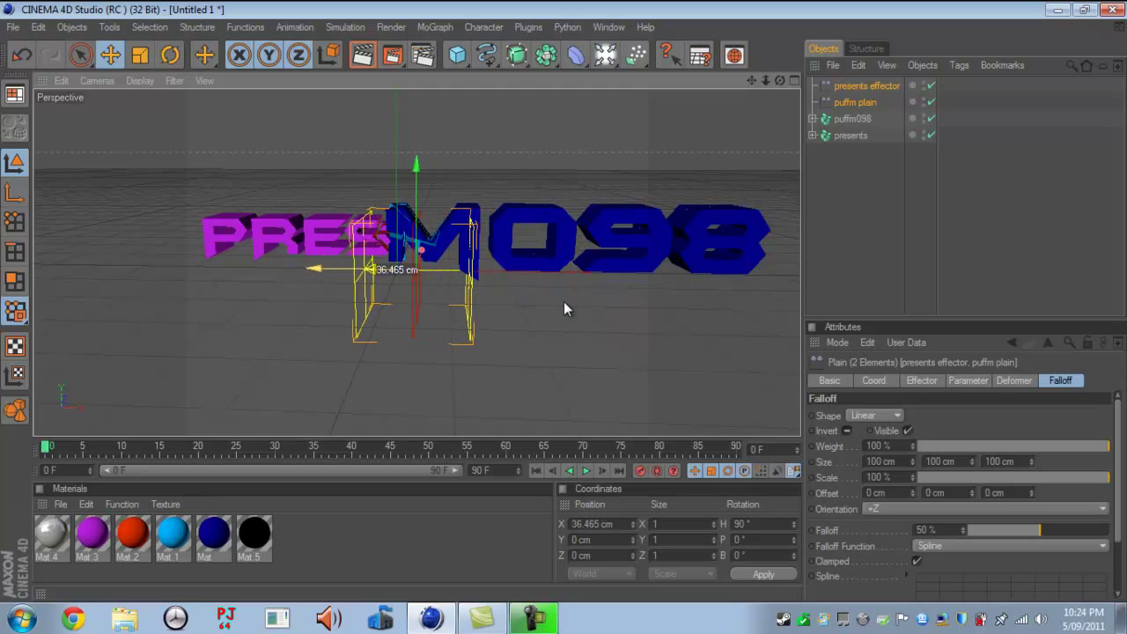
{"action": "key", "text": "ctrl+z"}
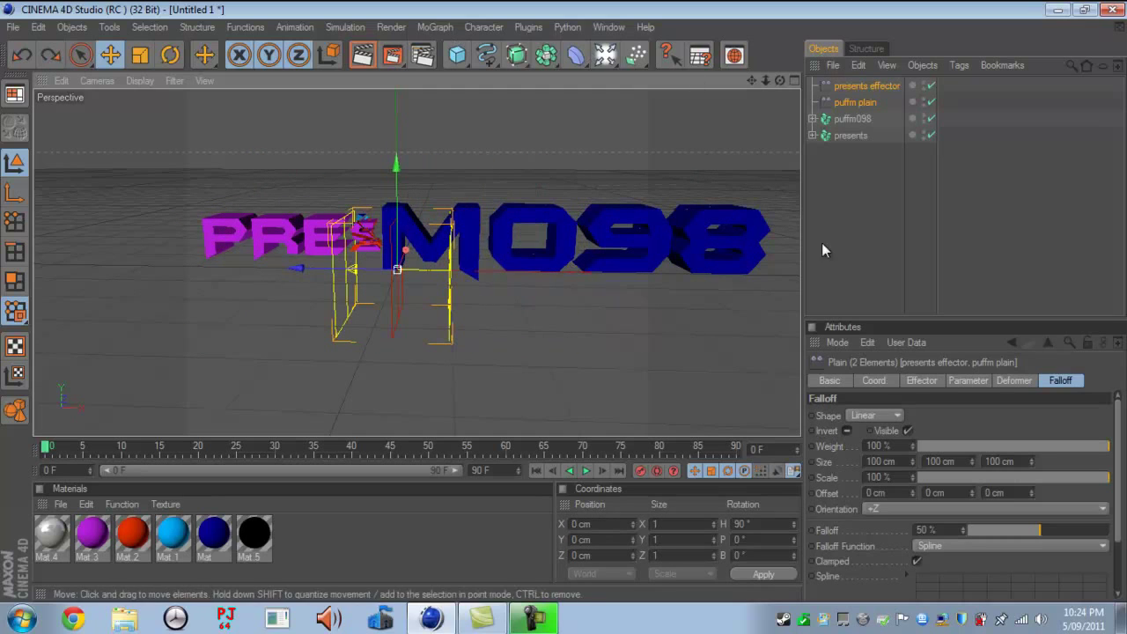
Step: Add a Random effector to both the puffm098 and presents Fracture objects and set its falloff shape to Sphere
{"action": "left_click", "coordinate": [853, 118]}
{"action": "left_click", "coordinate": [850, 135], "text": "ctrl"}
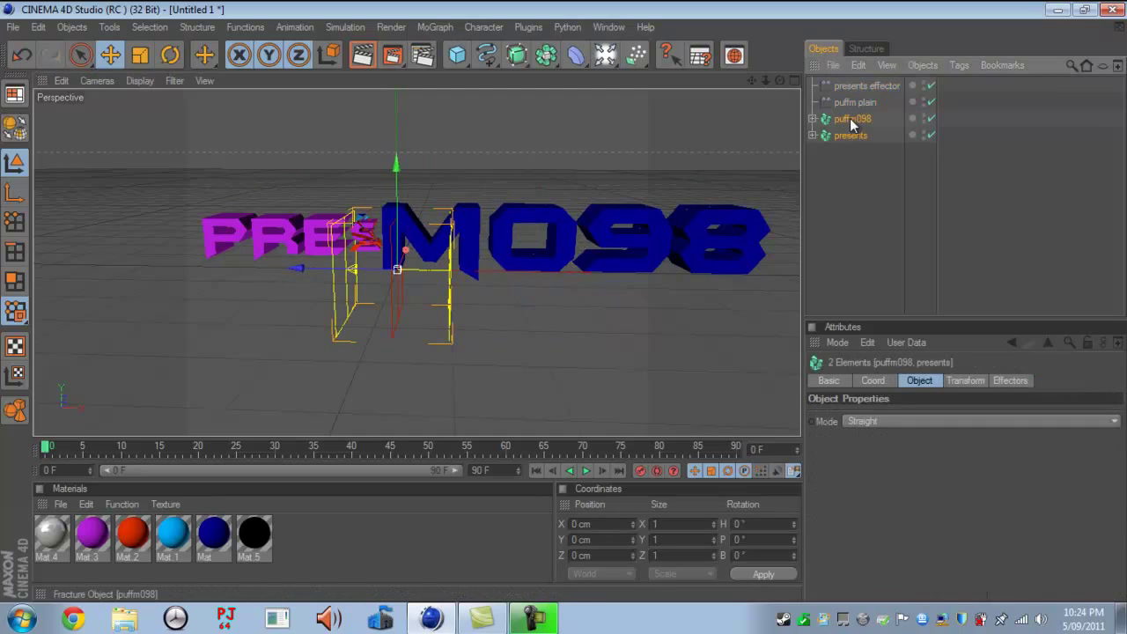
{"action": "left_click", "coordinate": [435, 26]}
{"action": "mouse_move", "coordinate": [438, 51]}
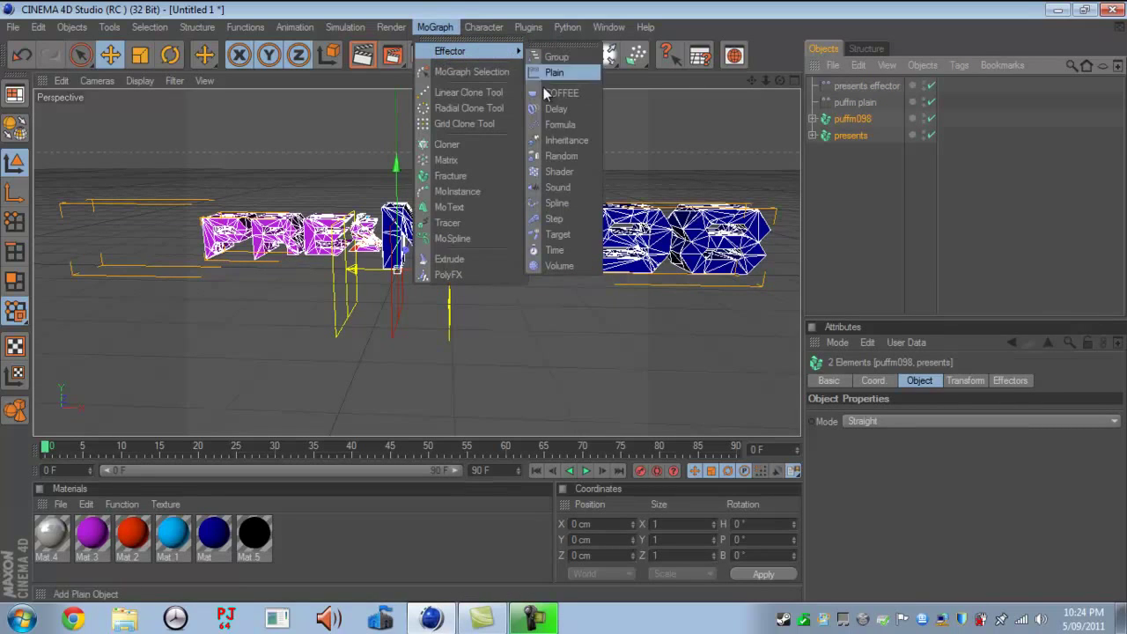
{"action": "left_click", "coordinate": [561, 156]}
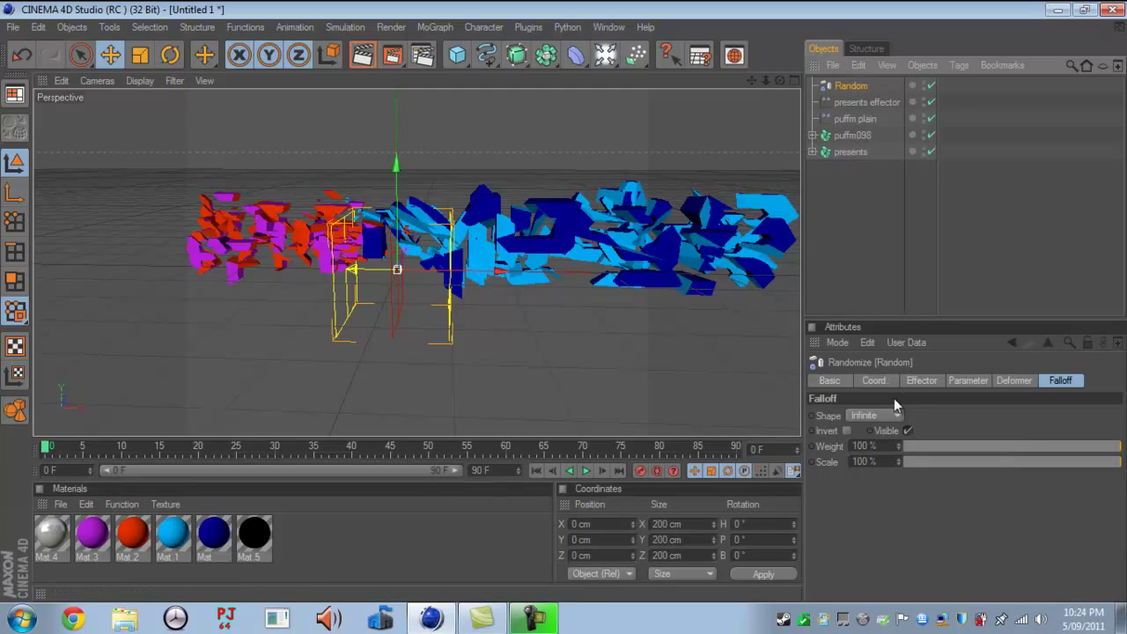
{"action": "left_click", "coordinate": [876, 415]}
{"action": "left_click", "coordinate": [869, 541]}
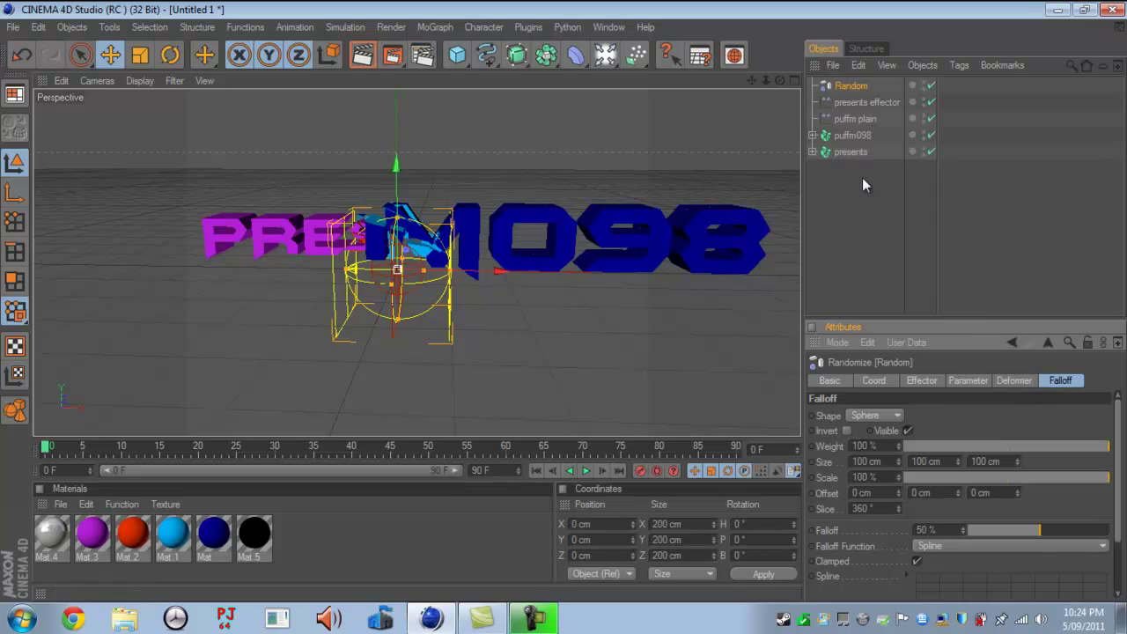
Step: Add a Delay effector to both the puffm098 and presents Fracture objects and set its mode to Spring
{"action": "left_click", "coordinate": [852, 134]}
{"action": "left_click", "coordinate": [851, 152], "text": "shift"}
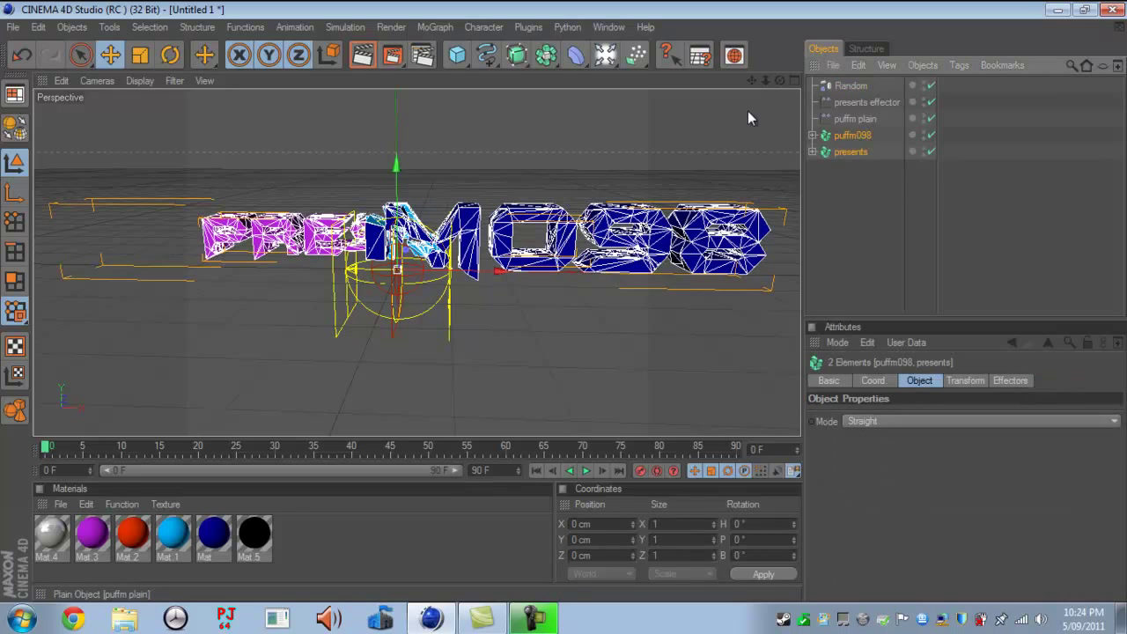
{"action": "left_click", "coordinate": [435, 28]}
{"action": "mouse_move", "coordinate": [445, 54]}
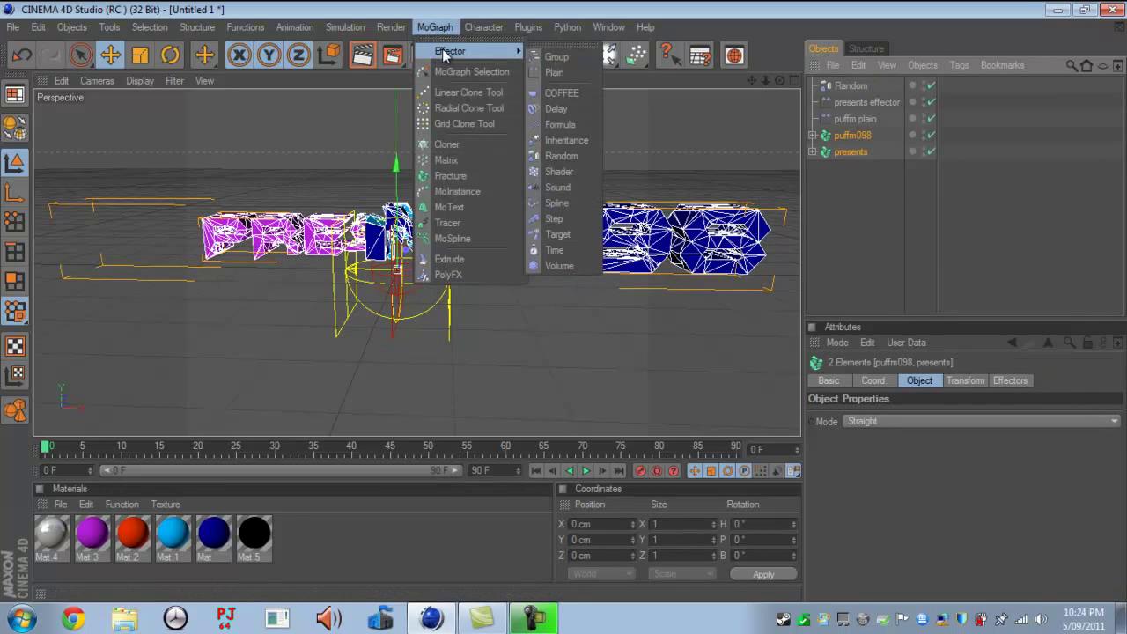
{"action": "left_click", "coordinate": [565, 107]}
{"action": "left_click", "coordinate": [873, 416]}
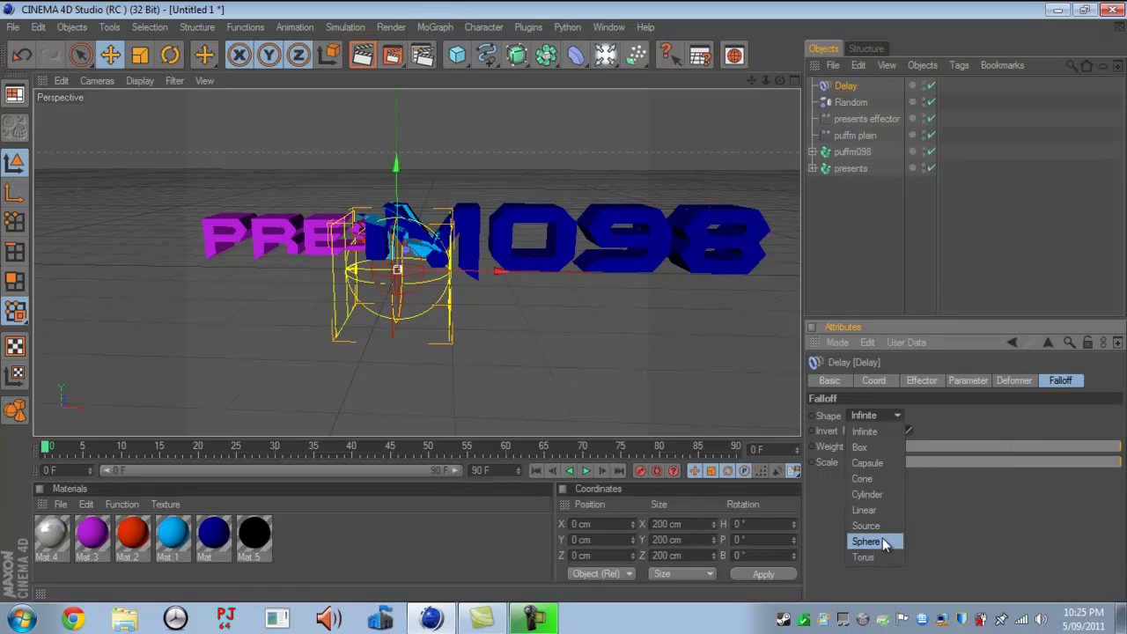
{"action": "left_click", "coordinate": [921, 380]}
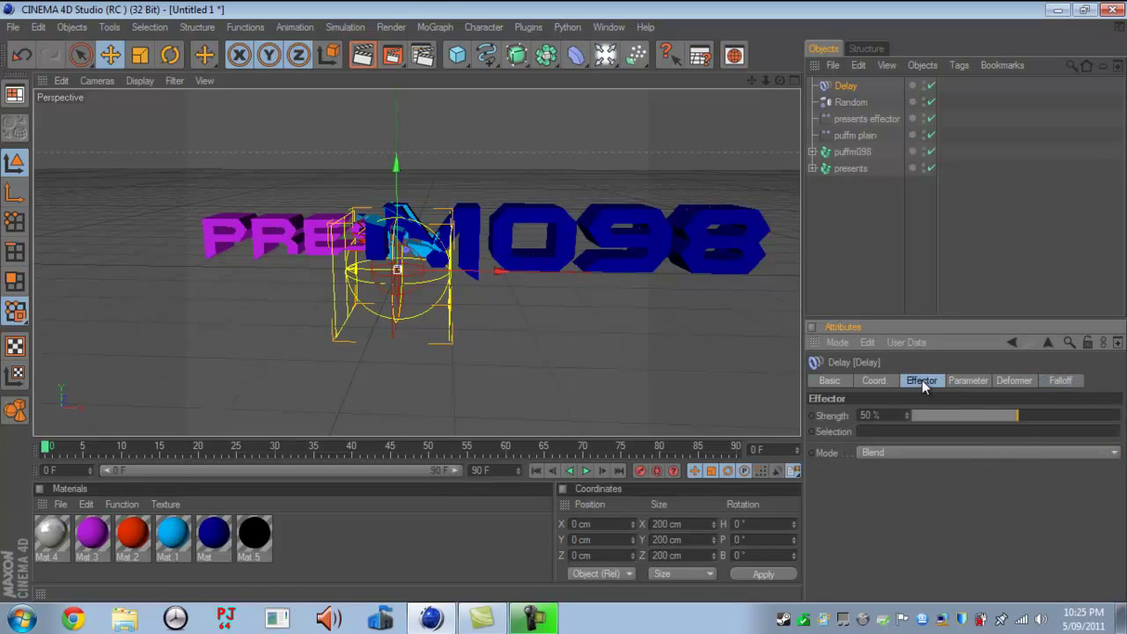
{"action": "left_click", "coordinate": [901, 458]}
{"action": "left_click", "coordinate": [898, 500]}
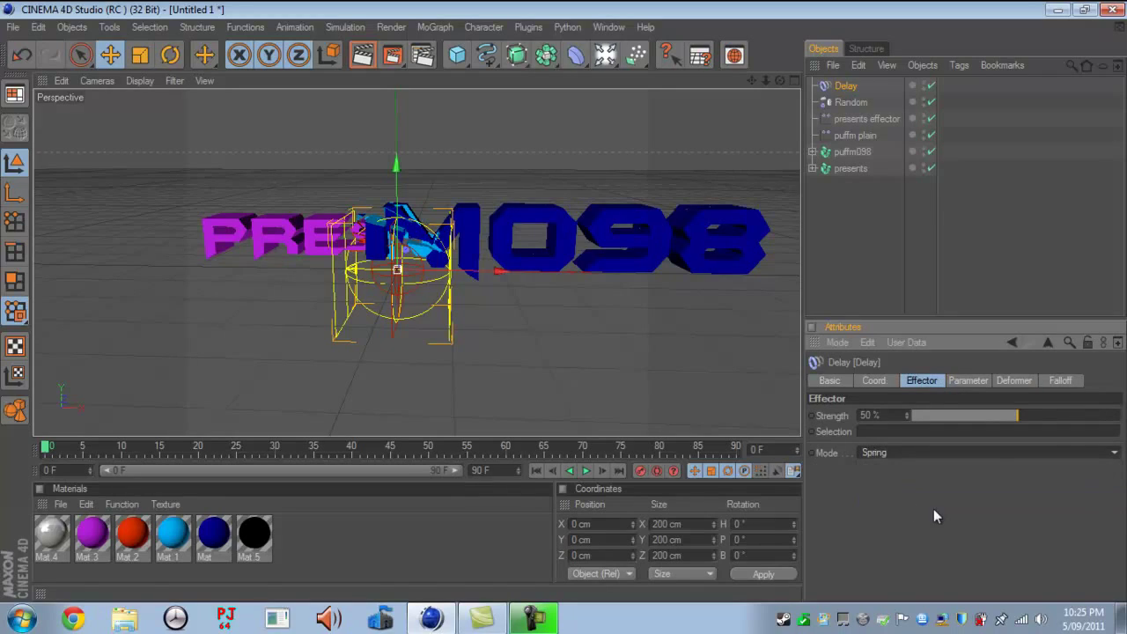
Step: Group the Random, presents effector and puffm plain effectors under a null and rename the null effectors
{"action": "left_click", "coordinate": [854, 134]}
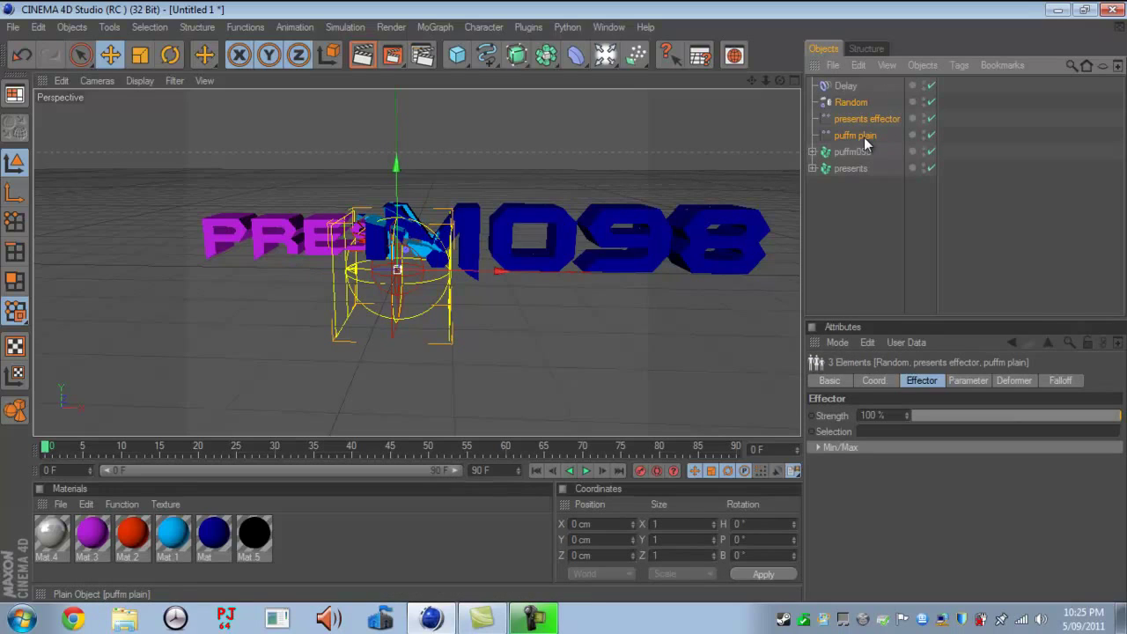
{"action": "key", "text": "alt+g"}
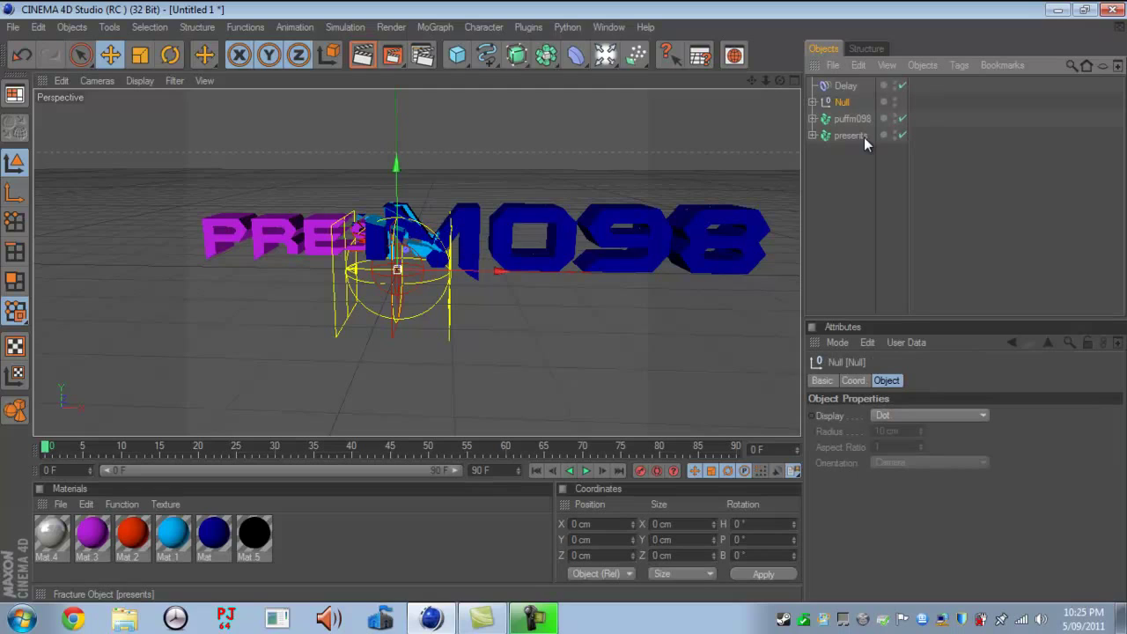
{"action": "double_click", "coordinate": [847, 105]}
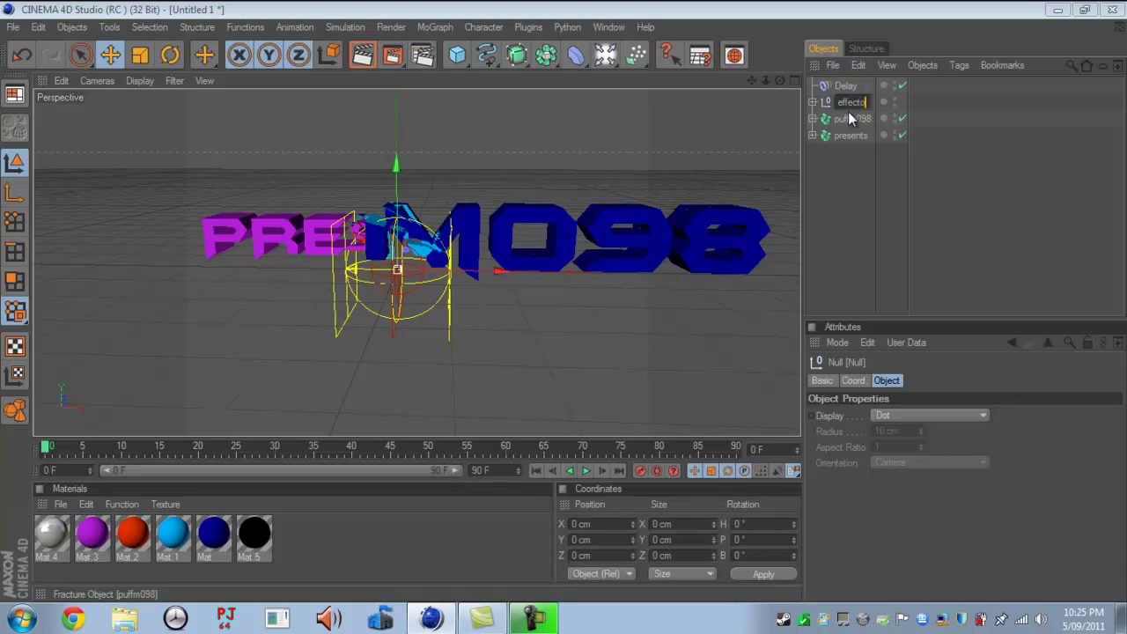
{"action": "type", "text": "effectors"}
{"action": "key", "text": "Return"}
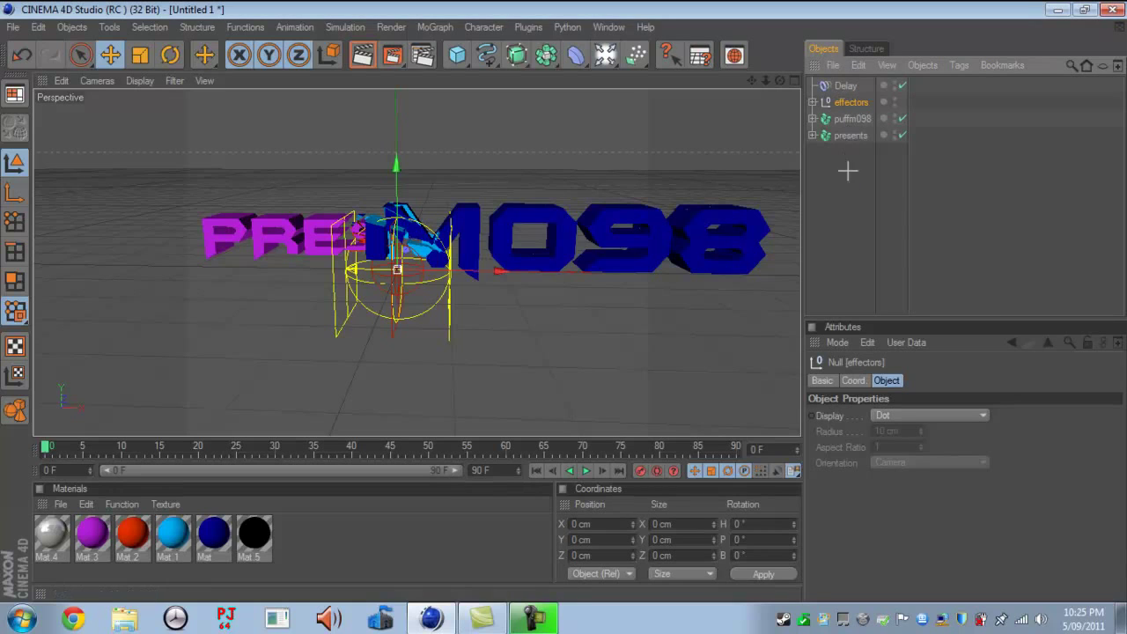
Step: Move the effectors null beyond the start of the text to about X -672 cm, Y 48 cm, and record a keyframe at frame 0
{"action": "left_click", "coordinate": [848, 171]}
{"action": "left_click", "coordinate": [846, 103]}
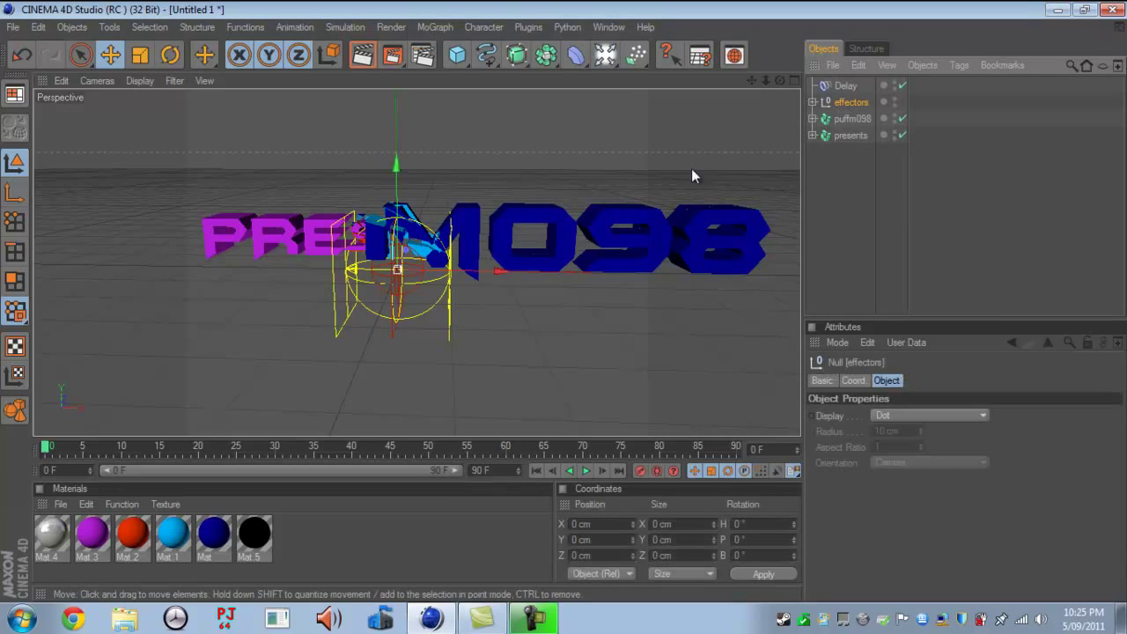
{"action": "mouse_move", "coordinate": [473, 271]}
{"action": "left_mouse_down"}
{"action": "mouse_move", "coordinate": [549, 308]}
{"action": "mouse_move", "coordinate": [473, 277]}
{"action": "left_mouse_up"}
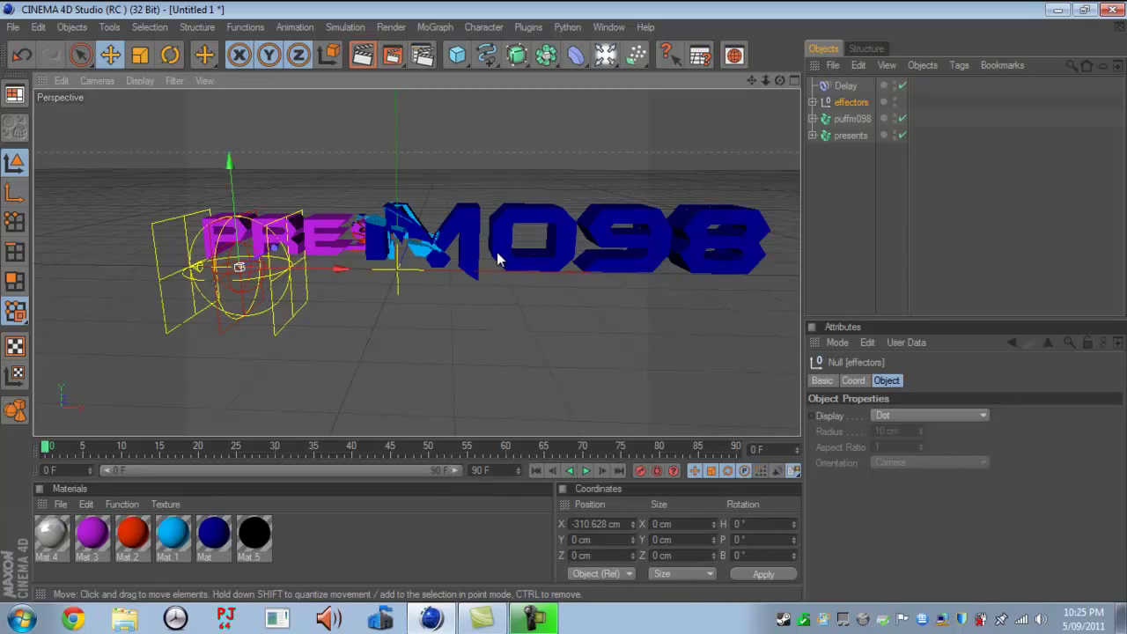
{"action": "key", "text": "ctrl+z"}
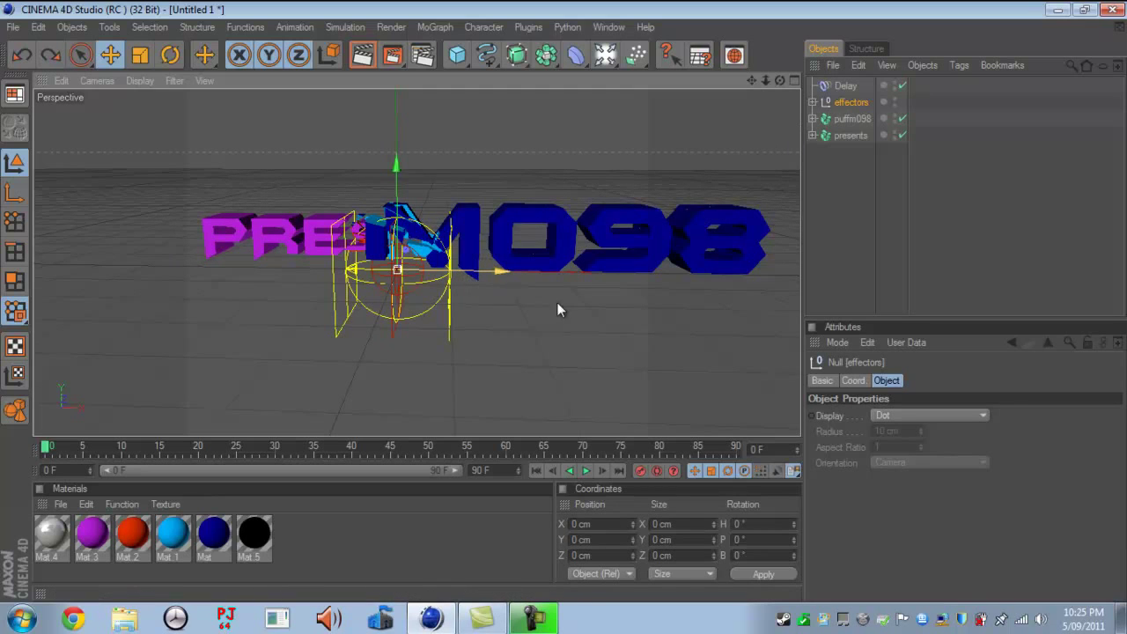
{"action": "mouse_move", "coordinate": [557, 304]}
{"action": "left_mouse_down"}
{"action": "mouse_move", "coordinate": [546, 303]}
{"action": "mouse_move", "coordinate": [559, 302]}
{"action": "left_mouse_up"}
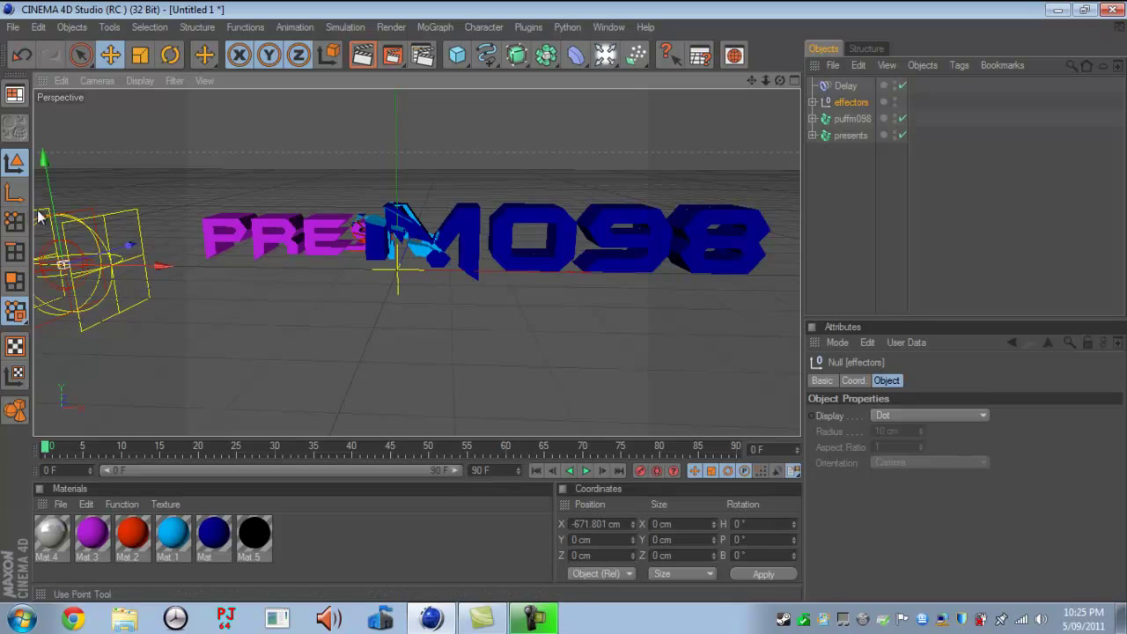
{"action": "left_click_drag", "start_coordinate": [40, 216], "coordinate": [564, 293]}
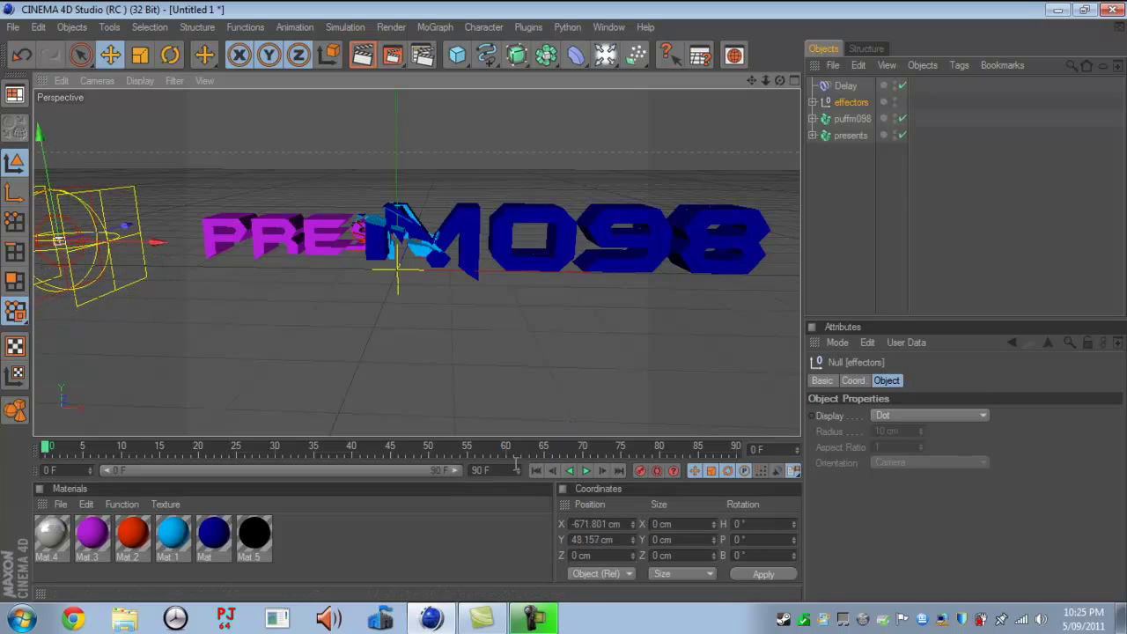
{"action": "left_click", "coordinate": [640, 472]}
Step: Keyframe the effectors null at frame 90 with X at about 860 cm, and play the animation from the start
{"action": "left_click_drag", "start_coordinate": [343, 451], "coordinate": [735, 451]}
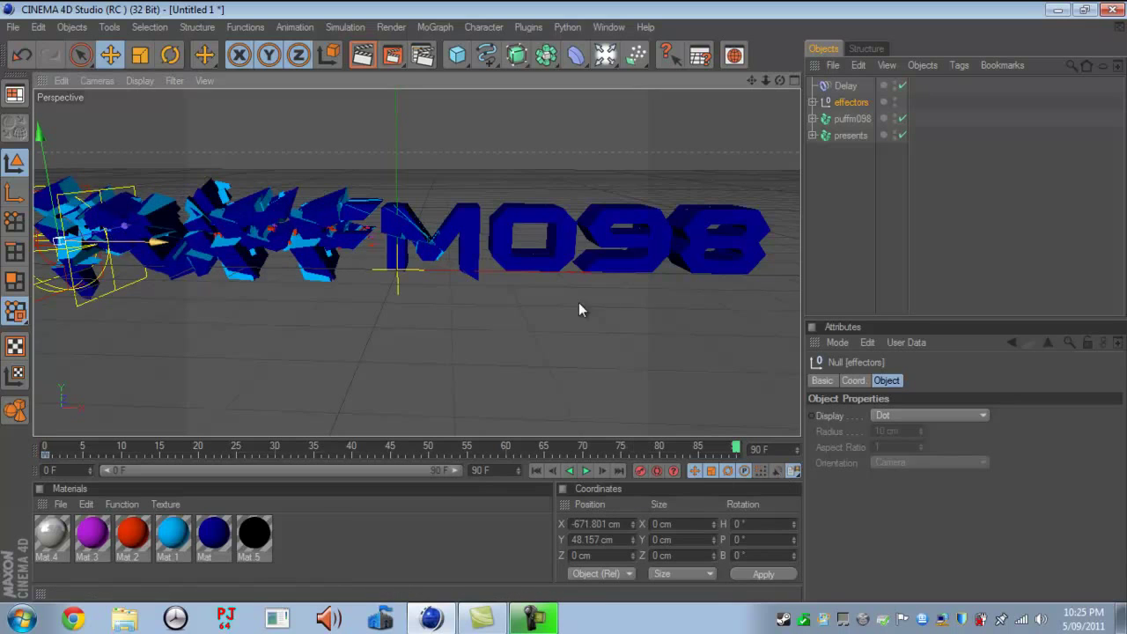
{"action": "mouse_move", "coordinate": [578, 309]}
{"action": "left_mouse_down"}
{"action": "mouse_move", "coordinate": [591, 309]}
{"action": "mouse_move", "coordinate": [567, 308]}
{"action": "left_mouse_up"}
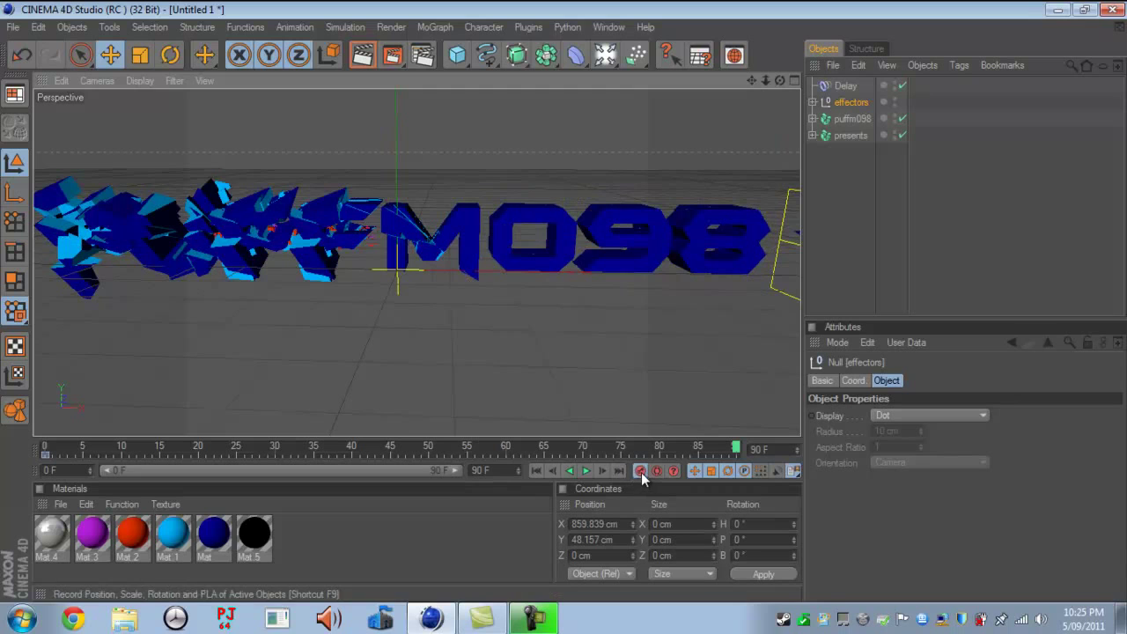
{"action": "left_click", "coordinate": [536, 468]}
{"action": "left_click", "coordinate": [585, 470]}
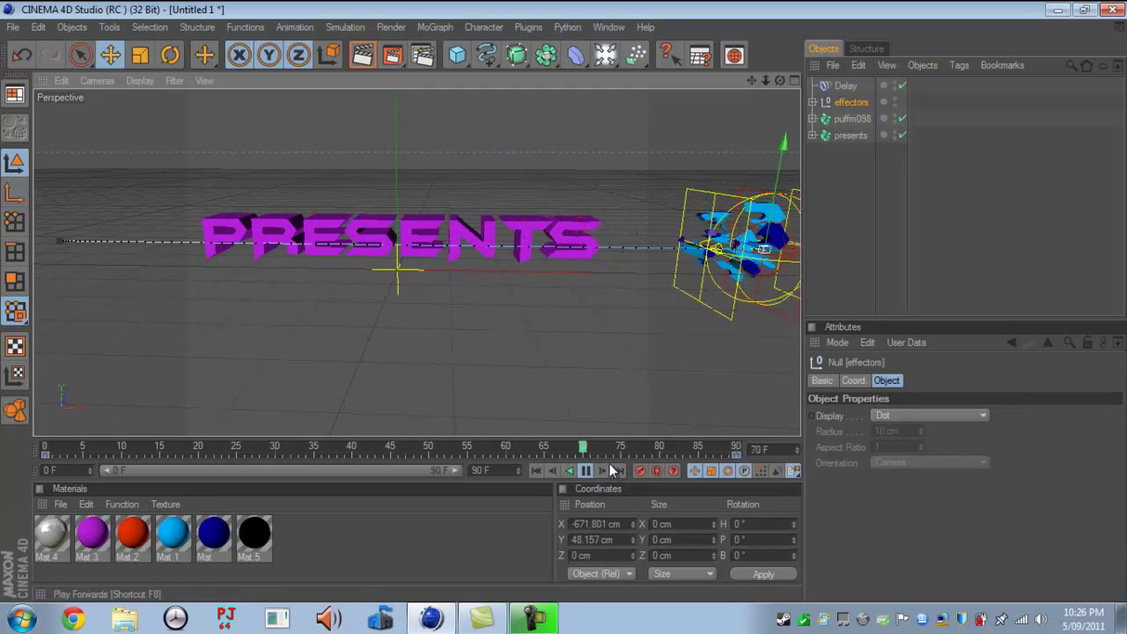
{"action": "left_click", "coordinate": [584, 472]}
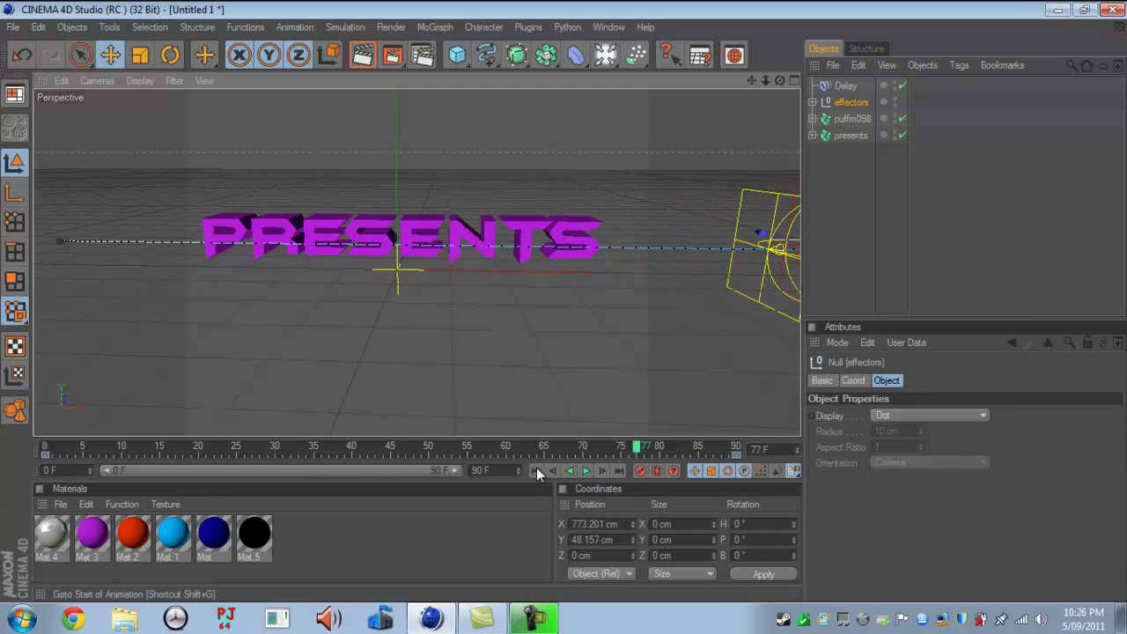
Step: Return to frame 0 and disable the Delay effector in the presents Fracture object's effector list
{"action": "left_click", "coordinate": [536, 469]}
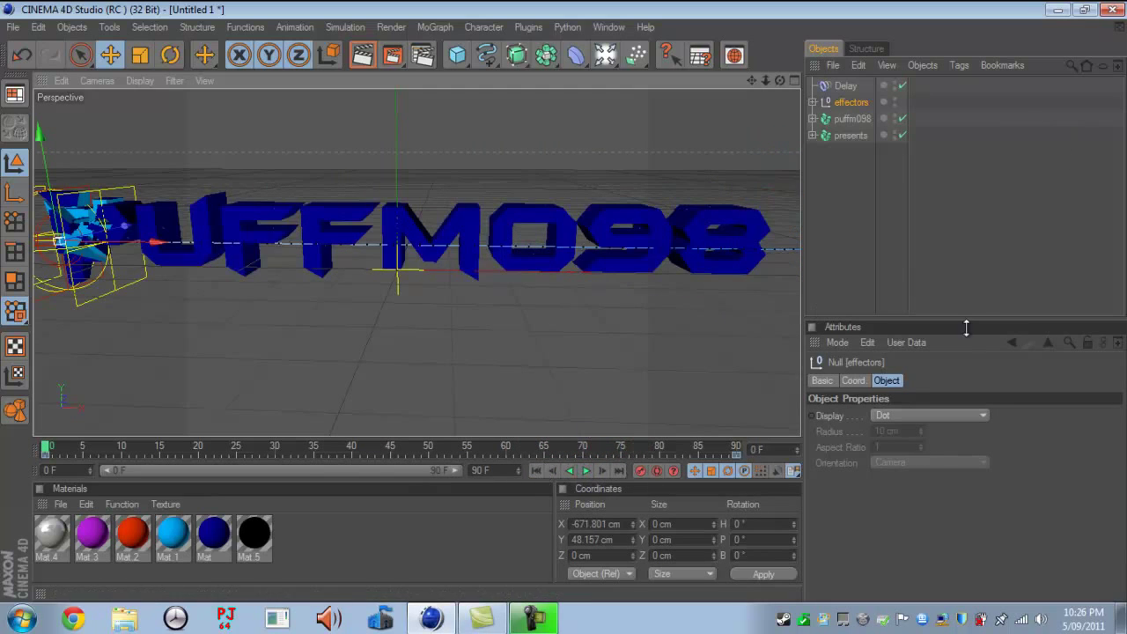
{"action": "left_click", "coordinate": [851, 136]}
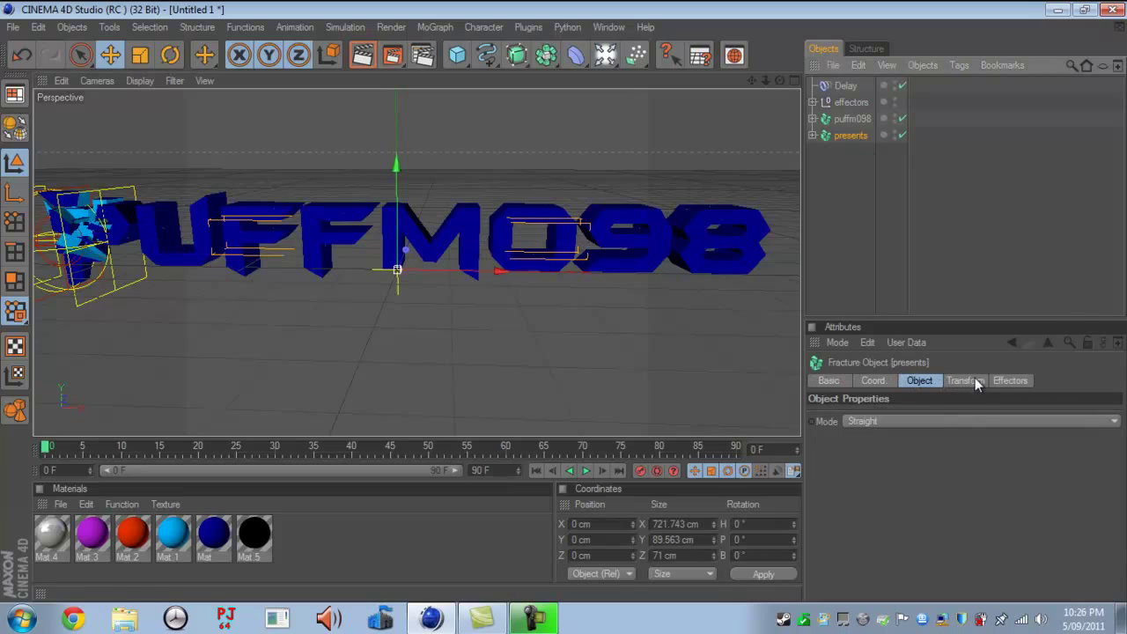
{"action": "left_click", "coordinate": [1009, 380]}
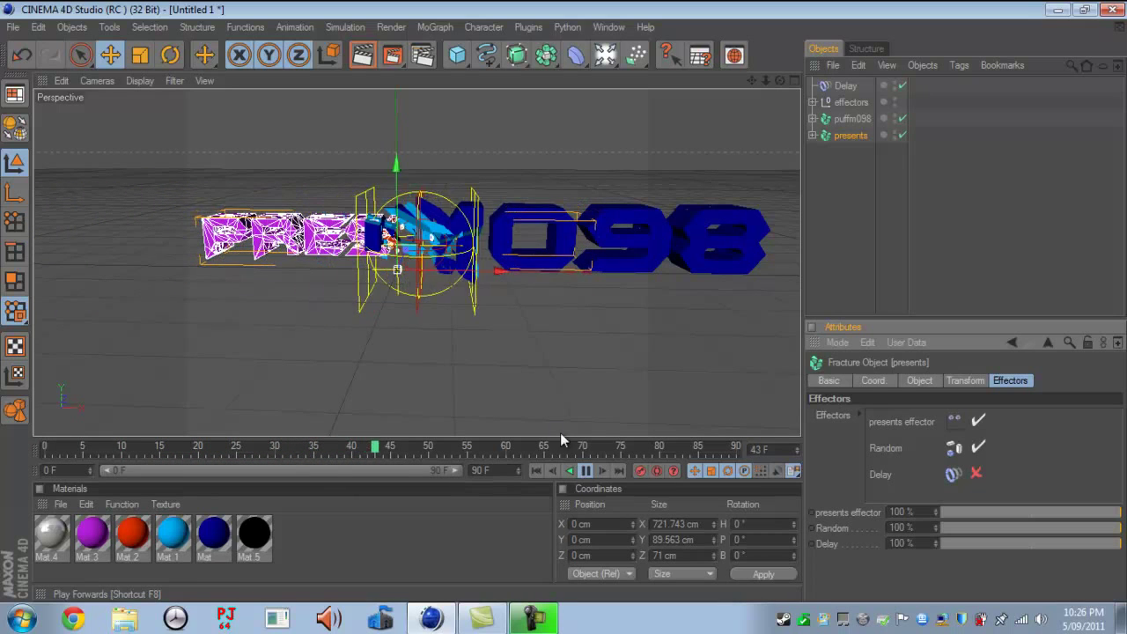
Step: Preview the text transition by playing the animation, and return to frame 0
{"action": "left_click", "coordinate": [527, 399]}
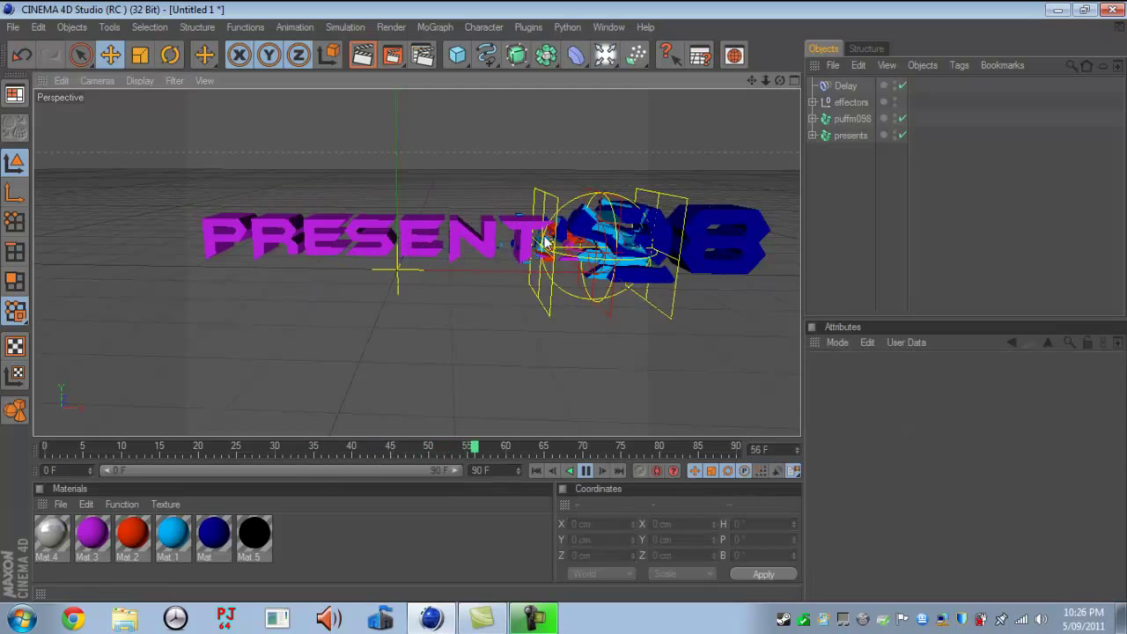
{"action": "left_click", "coordinate": [535, 469]}
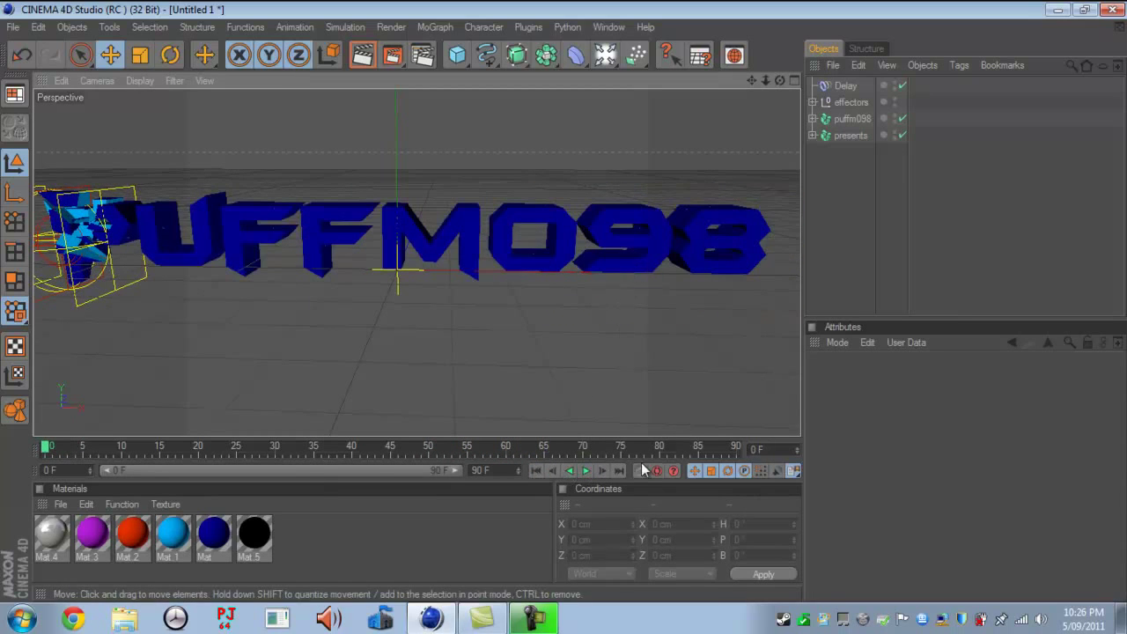
{"action": "left_click_drag", "start_coordinate": [782, 80], "coordinate": [529, 307]}
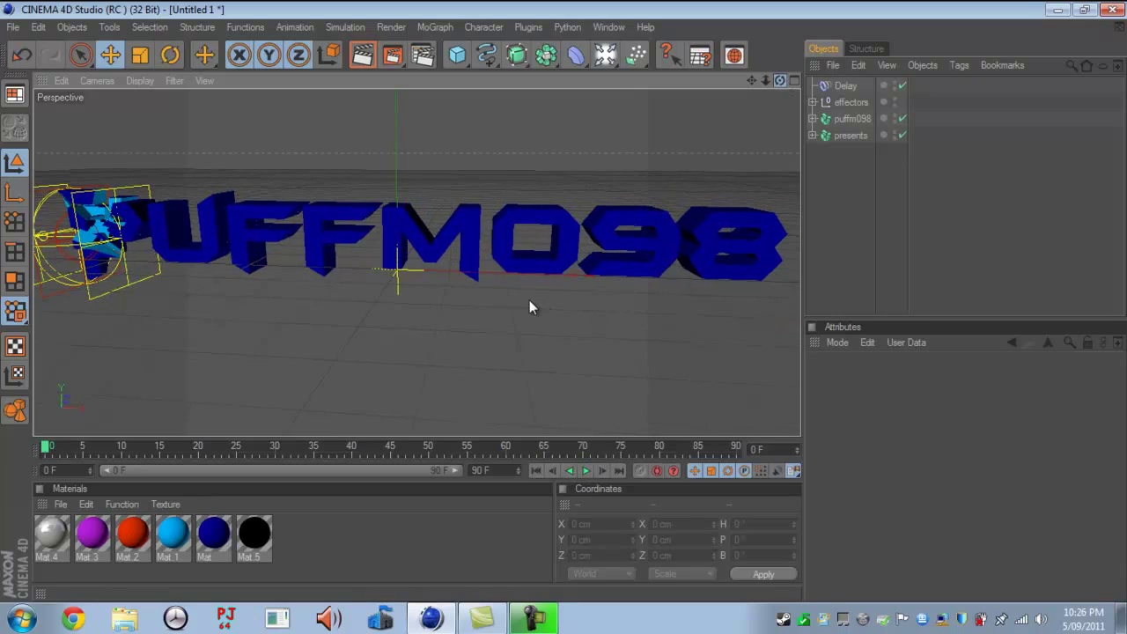
{"action": "mouse_move", "coordinate": [762, 79]}
{"action": "left_mouse_down"}
{"action": "mouse_move", "coordinate": [433, 321]}
{"action": "mouse_move", "coordinate": [414, 312]}
{"action": "mouse_move", "coordinate": [637, 297]}
{"action": "mouse_move", "coordinate": [572, 298]}
{"action": "left_mouse_up"}
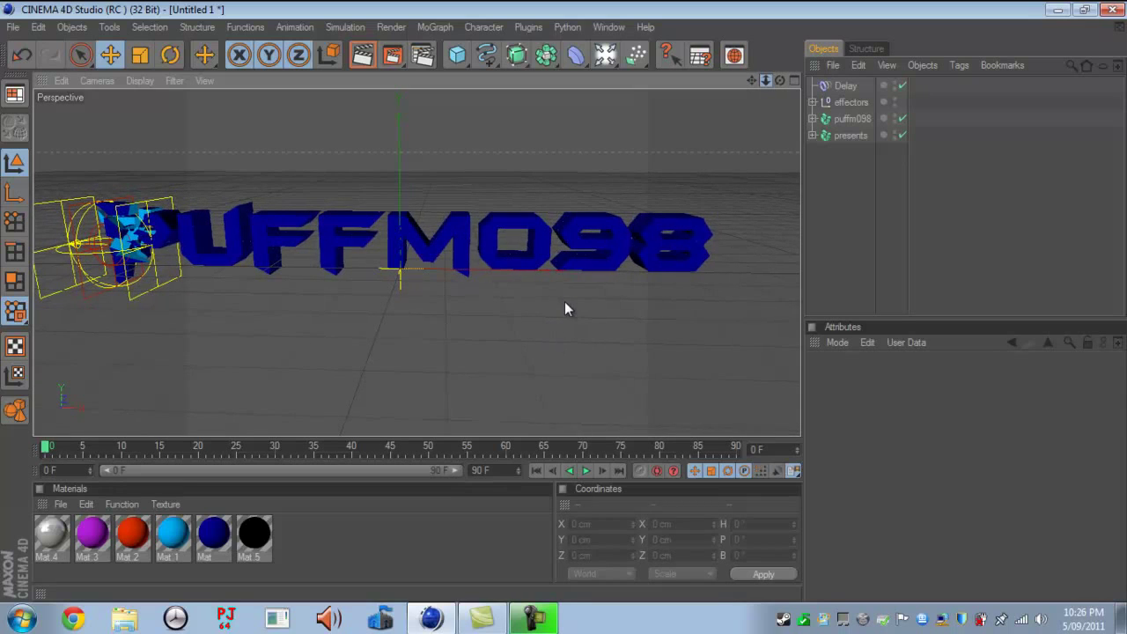
{"action": "left_click", "coordinate": [585, 470]}
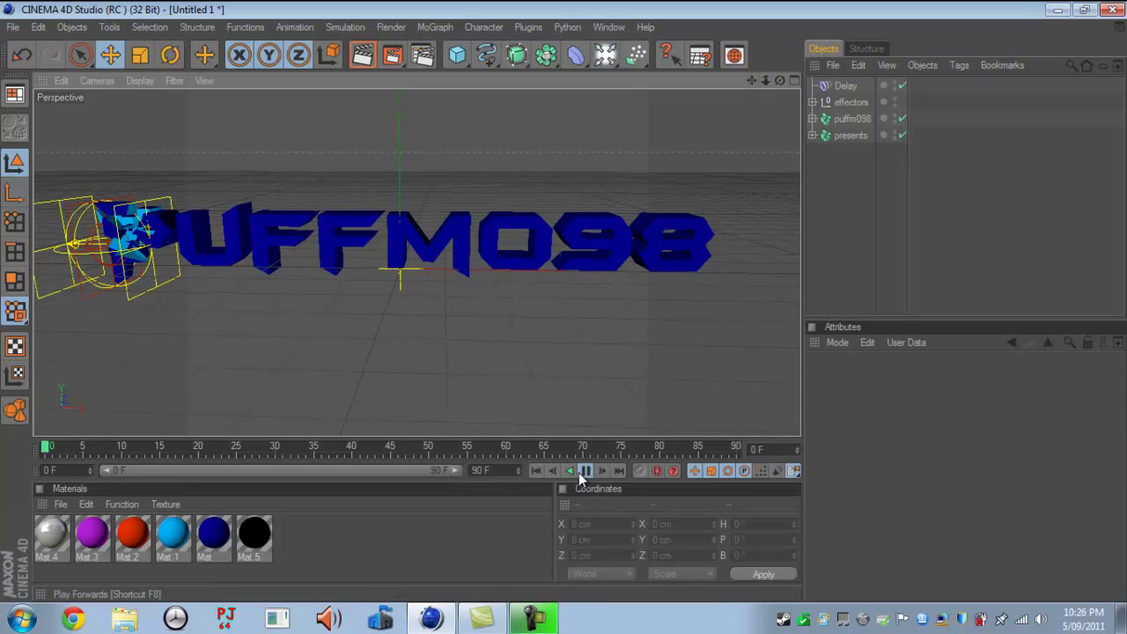
{"action": "left_click", "coordinate": [586, 470]}
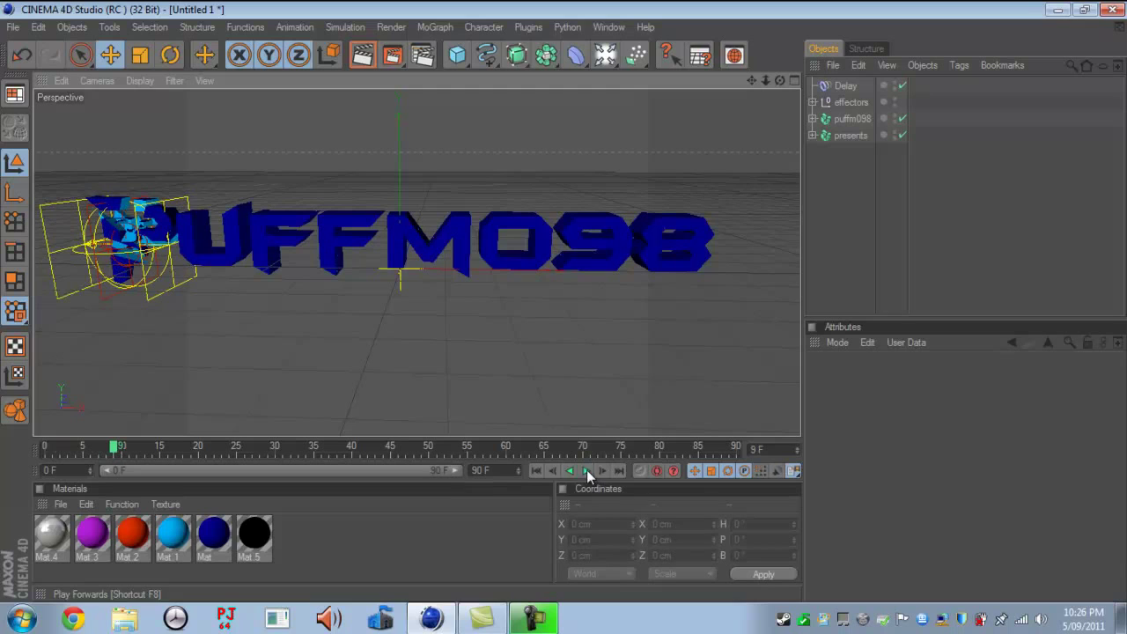
{"action": "left_click", "coordinate": [537, 470]}
Step: Add a Dynamics Body tag to both the puffm098 and presents Fracture objects
{"action": "left_click_drag", "start_coordinate": [859, 253], "coordinate": [863, 123]}
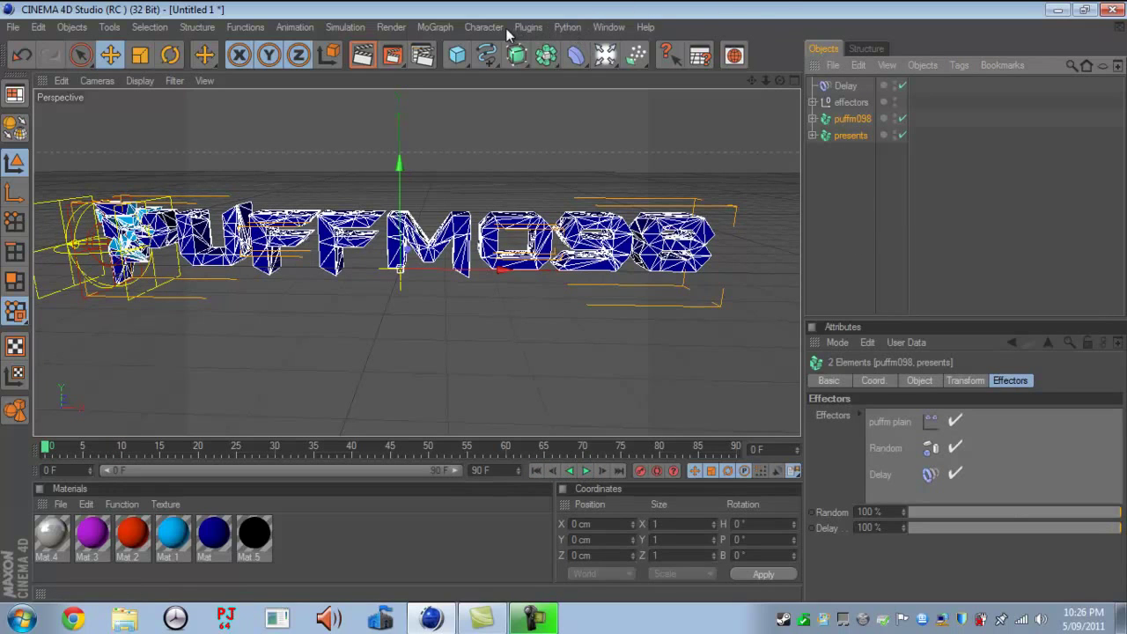
{"action": "left_click", "coordinate": [436, 27]}
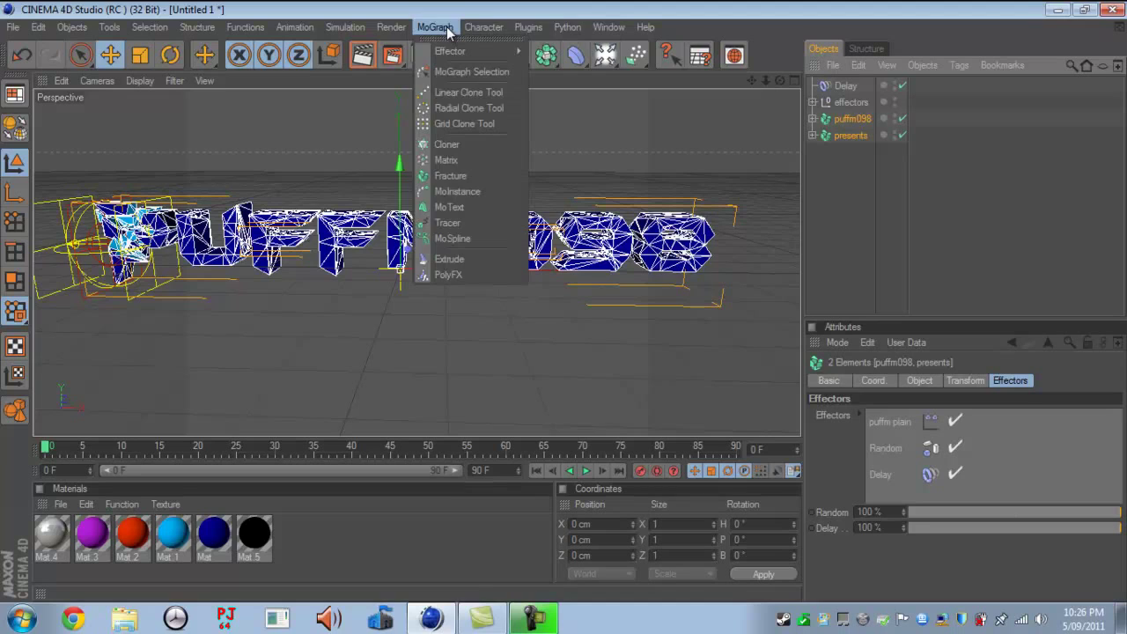
{"action": "key", "text": "Escape"}
{"action": "right_click", "coordinate": [838, 123]}
{"action": "mouse_move", "coordinate": [914, 139]}
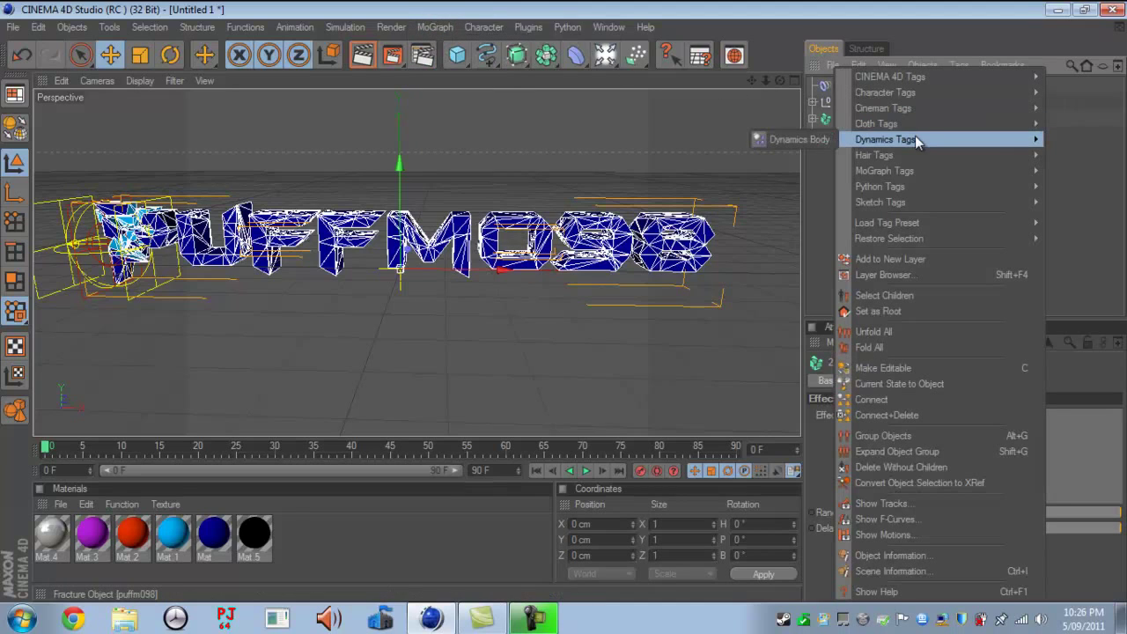
{"action": "left_click", "coordinate": [821, 138]}
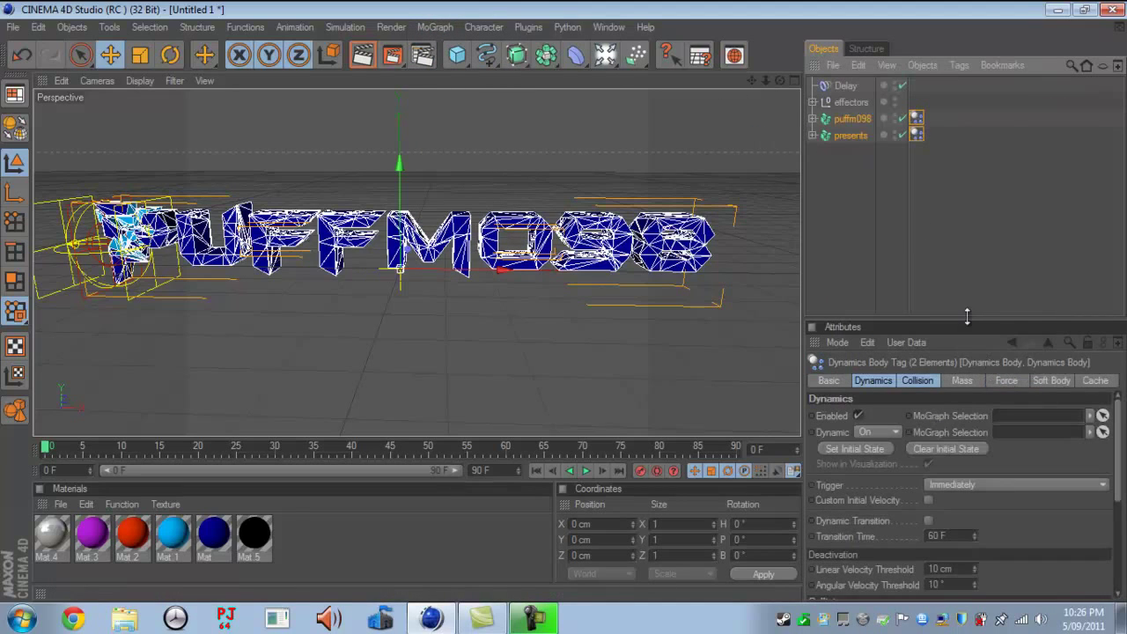
Step: Disable dynamics on the presents object's Dynamics Body tag
{"action": "left_click", "coordinate": [928, 102]}
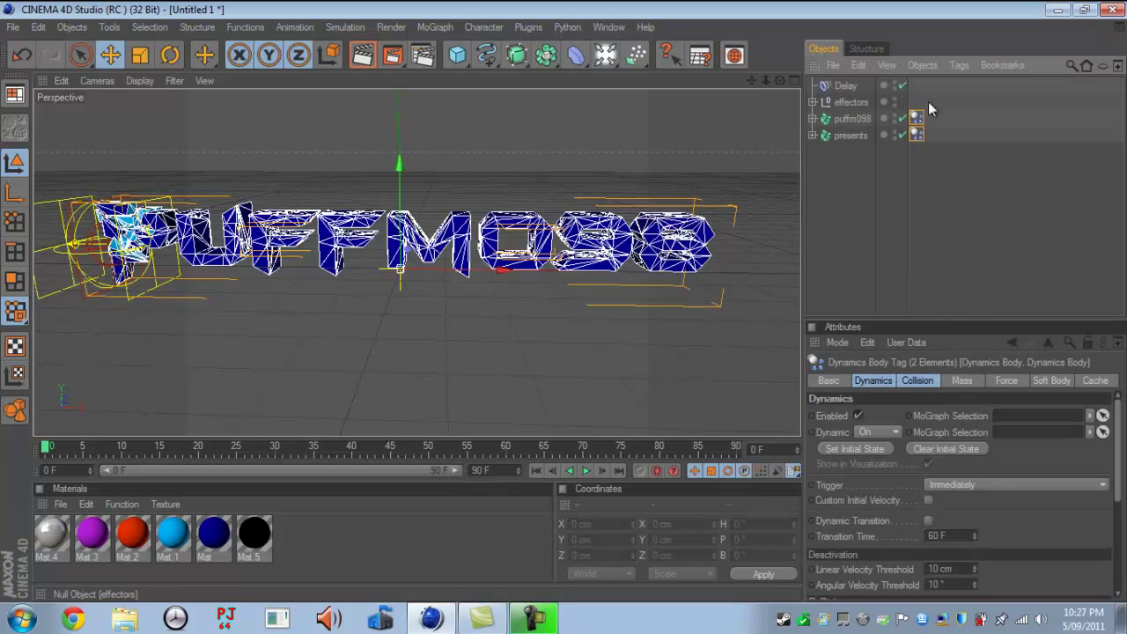
{"action": "left_click", "coordinate": [916, 381]}
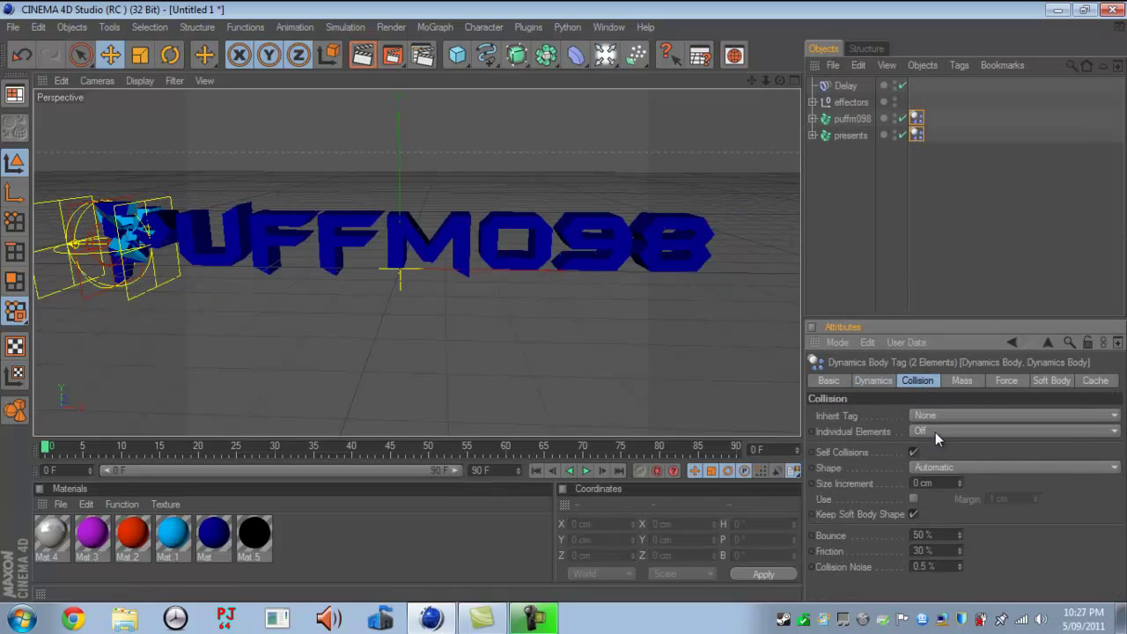
{"action": "left_click", "coordinate": [869, 380]}
{"action": "left_click", "coordinate": [917, 134]}
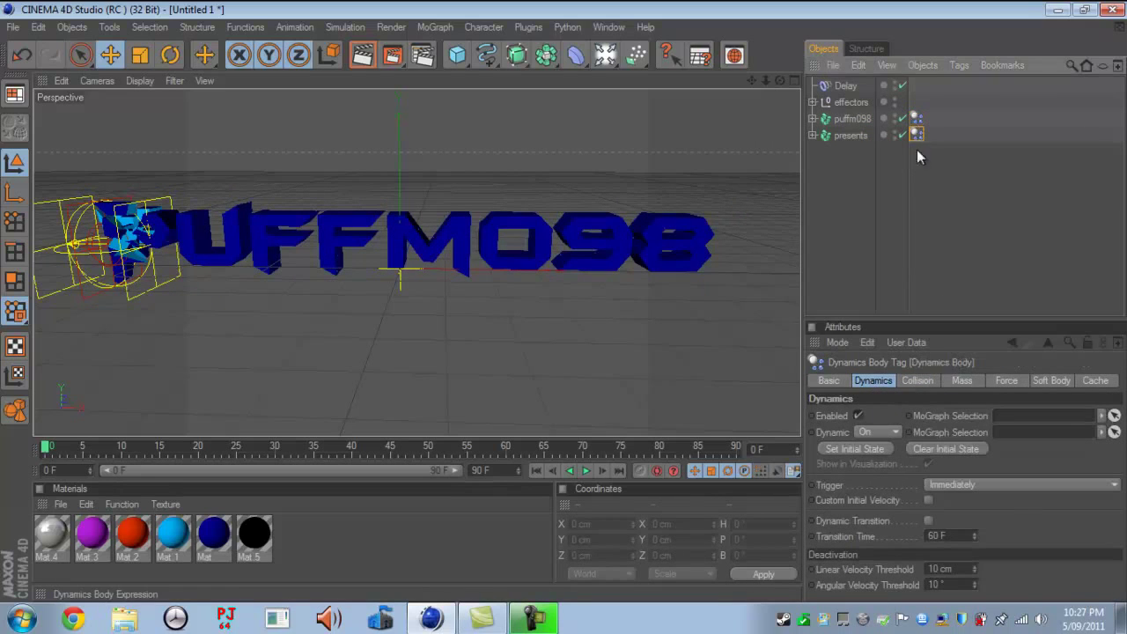
{"action": "left_click", "coordinate": [860, 415]}
Step: Set the trigger of the puffm098 object's Dynamics Body tag to At Velocity Peak
{"action": "left_click", "coordinate": [917, 118]}
{"action": "left_click", "coordinate": [970, 483]}
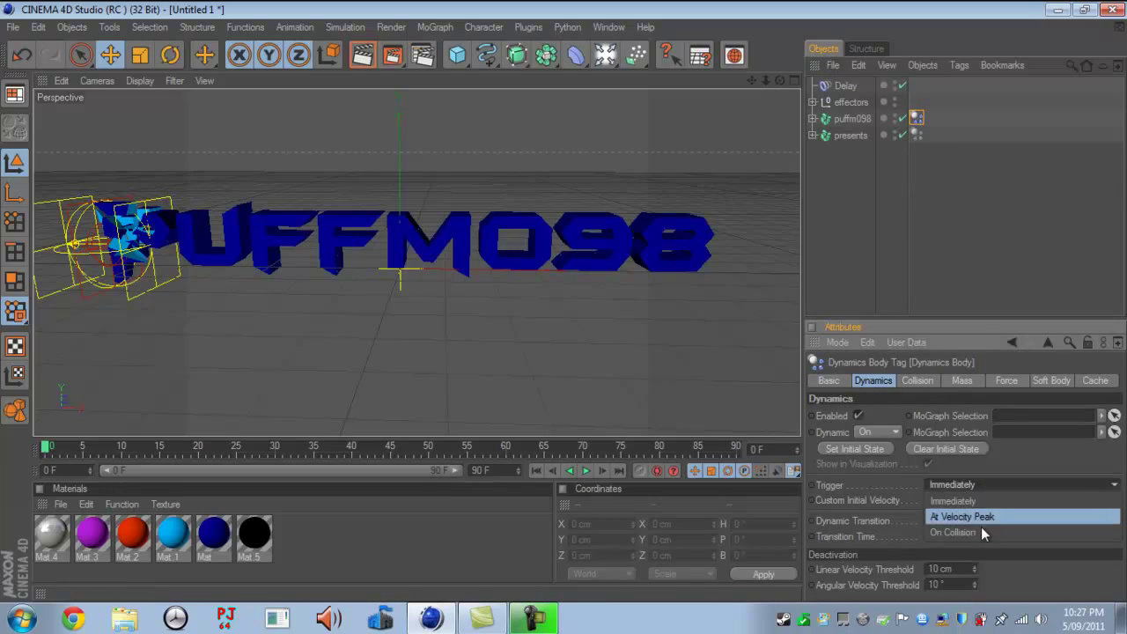
{"action": "left_click", "coordinate": [989, 520]}
Step: Set the puffm098 Dynamics Body tag's Individual Elements to All and its collision shape to Automatic (MoDynamics)
{"action": "left_click", "coordinate": [921, 379]}
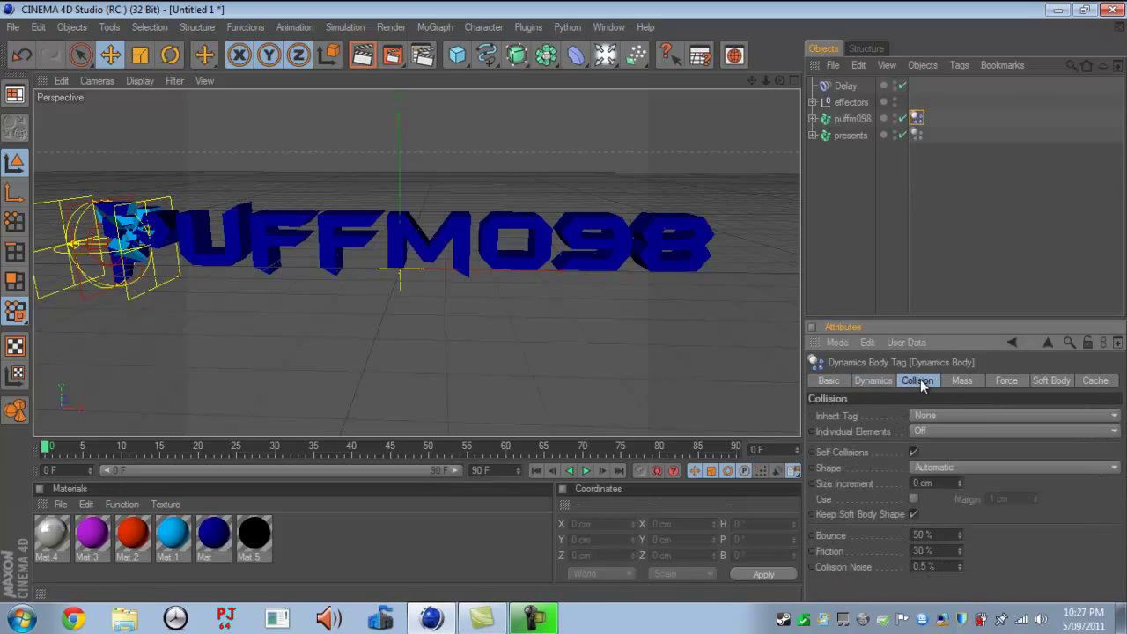
{"action": "left_click", "coordinate": [966, 432]}
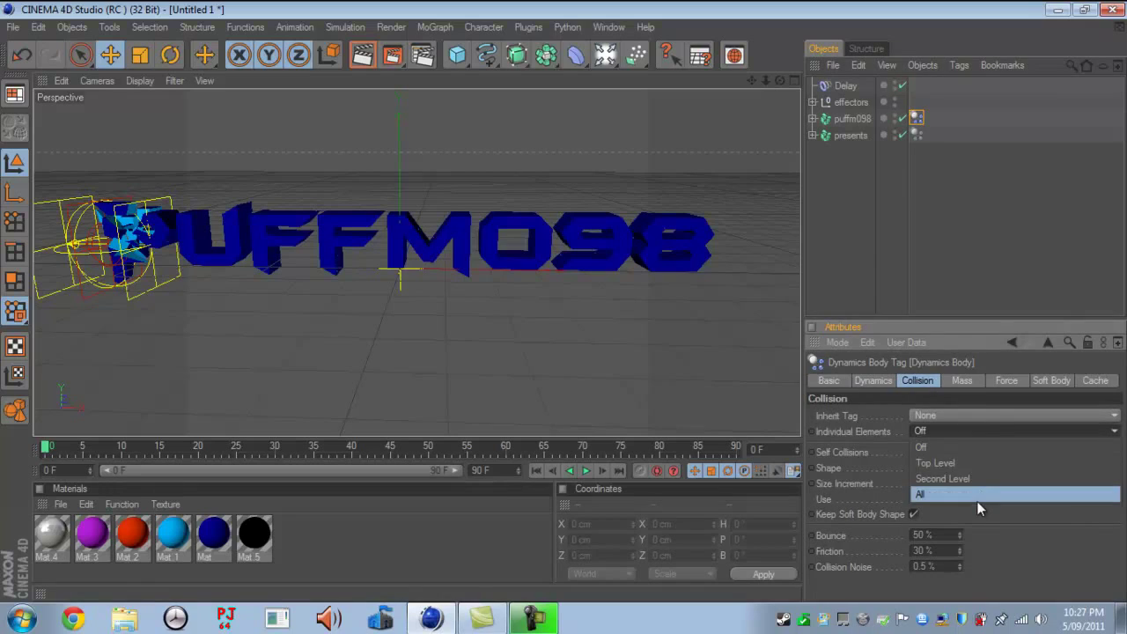
{"action": "left_click", "coordinate": [975, 497]}
{"action": "left_click", "coordinate": [957, 467]}
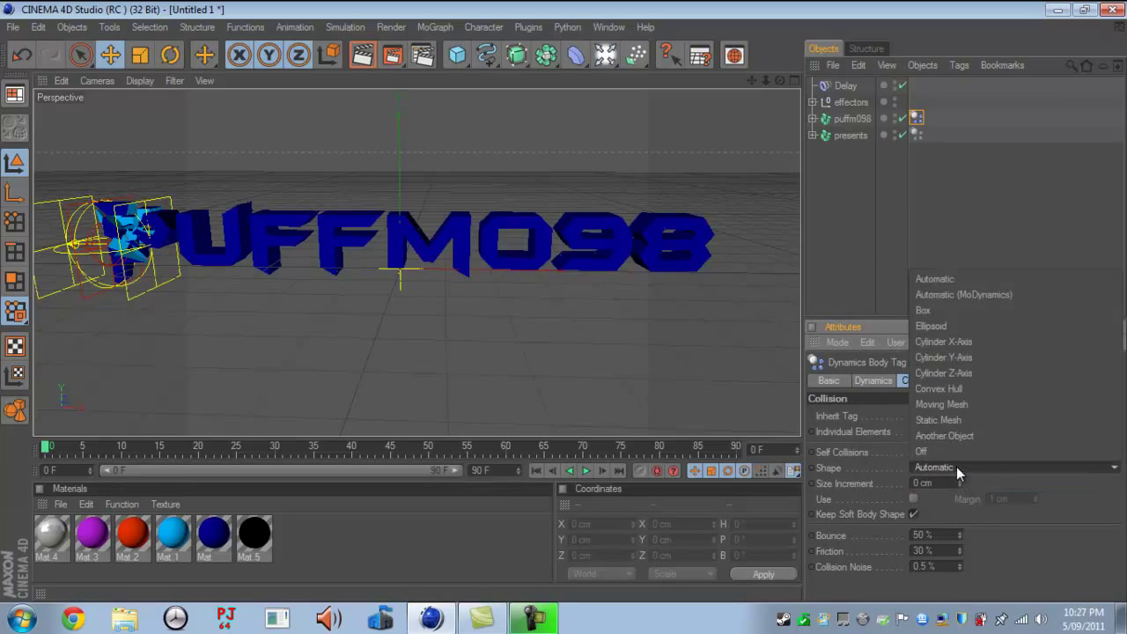
{"action": "left_click", "coordinate": [986, 296]}
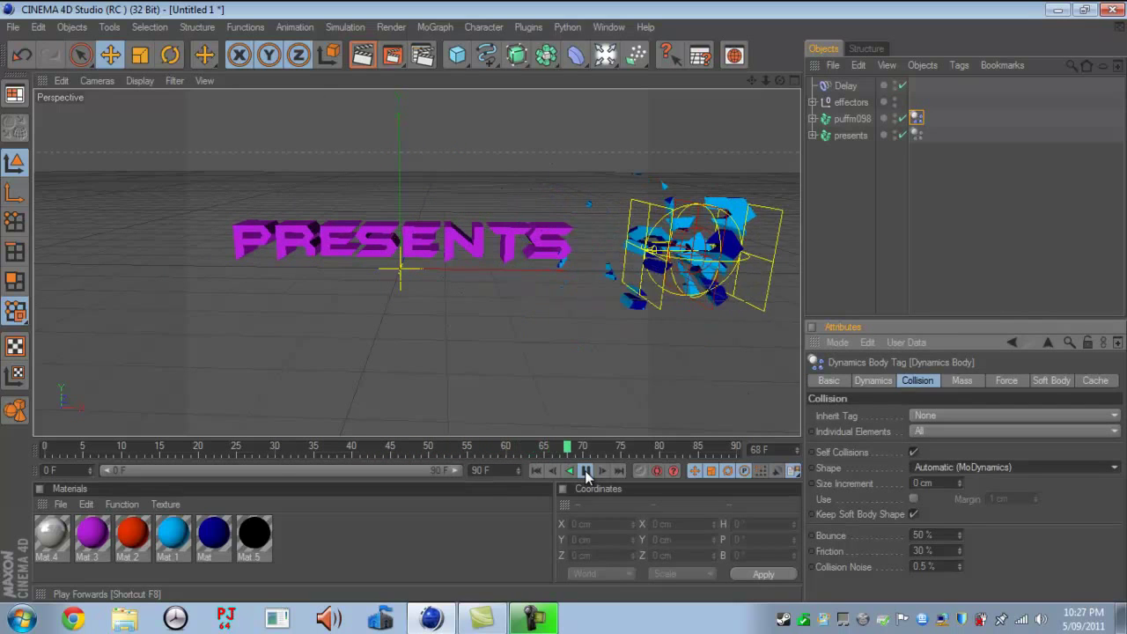
Step: Replay the animation from the start to check how the puffm098 pieces move with dynamics
{"action": "left_click", "coordinate": [586, 473]}
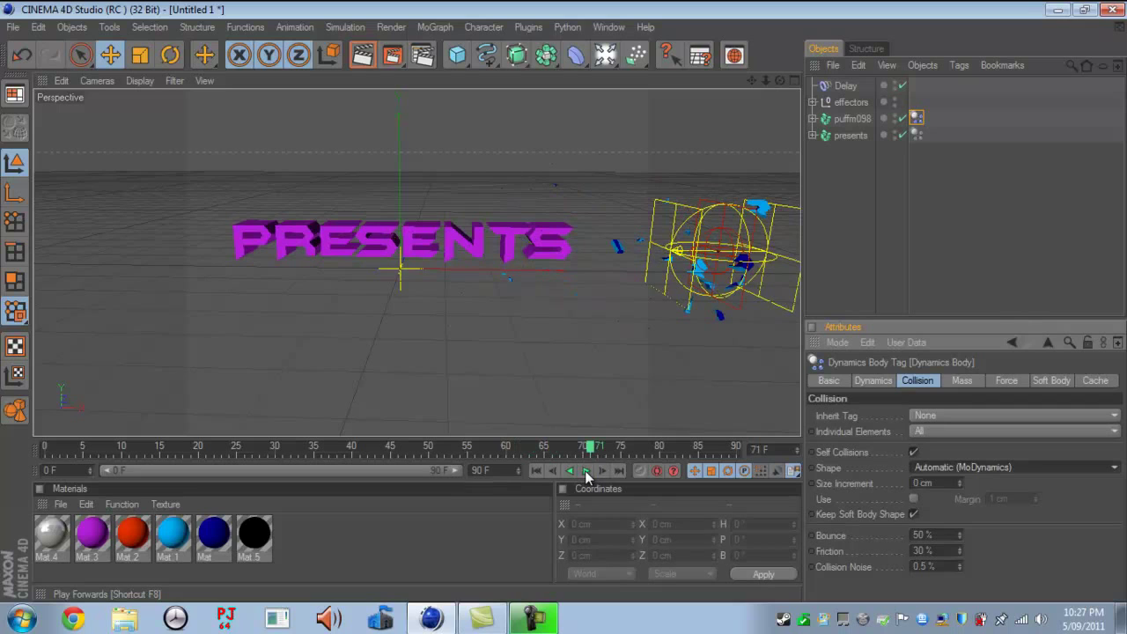
{"action": "left_click", "coordinate": [569, 470]}
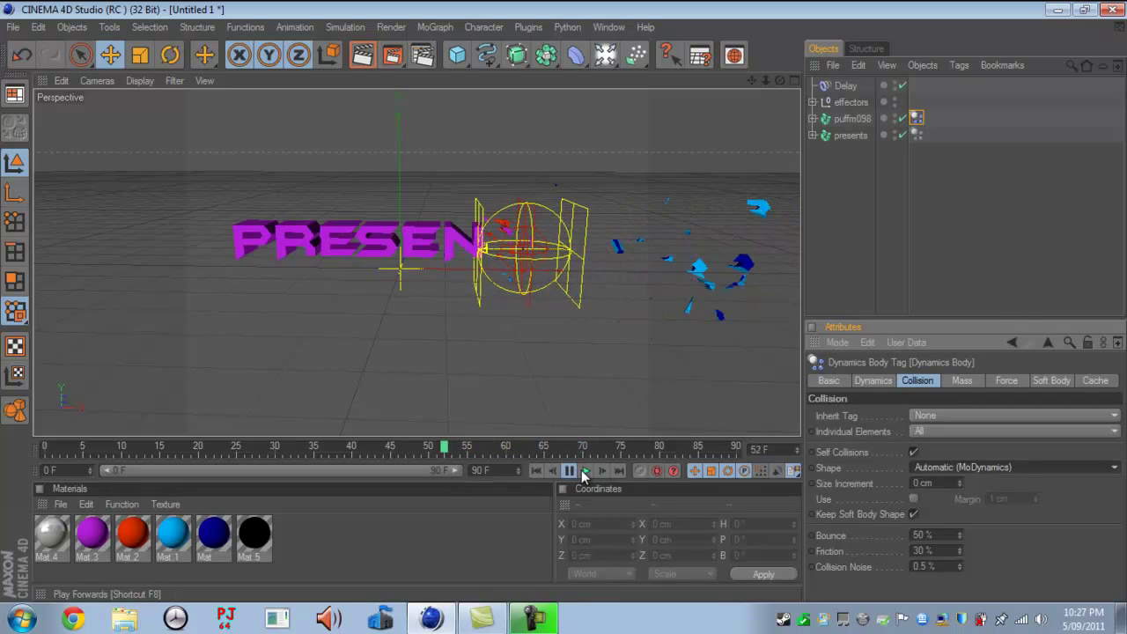
{"action": "left_click", "coordinate": [537, 471]}
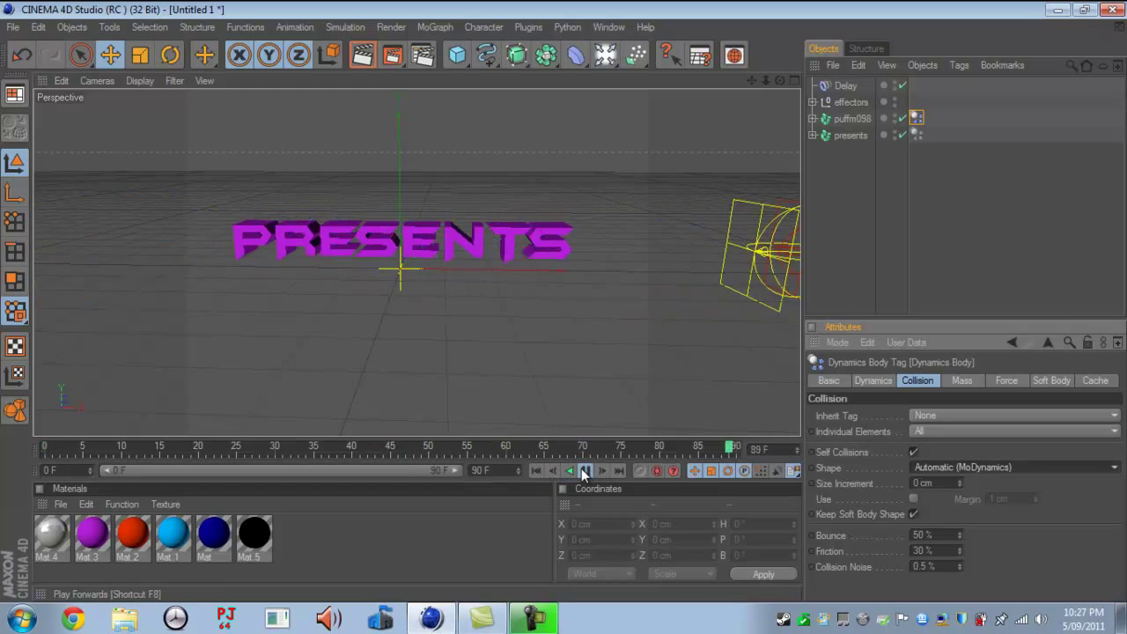
{"action": "left_click", "coordinate": [586, 470]}
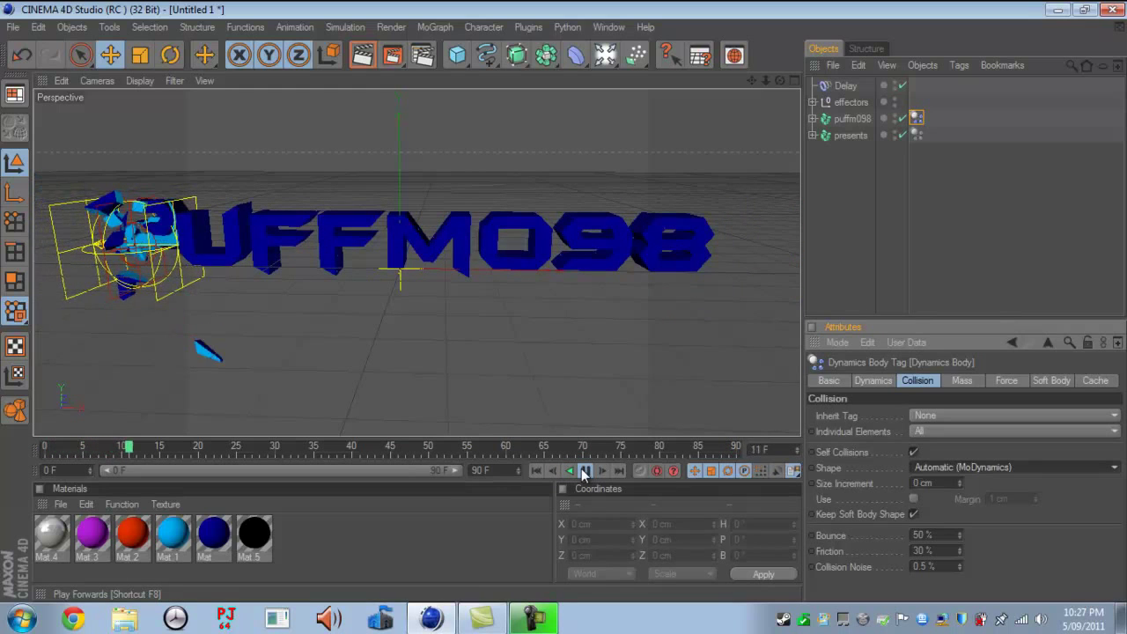
{"action": "left_click", "coordinate": [584, 471]}
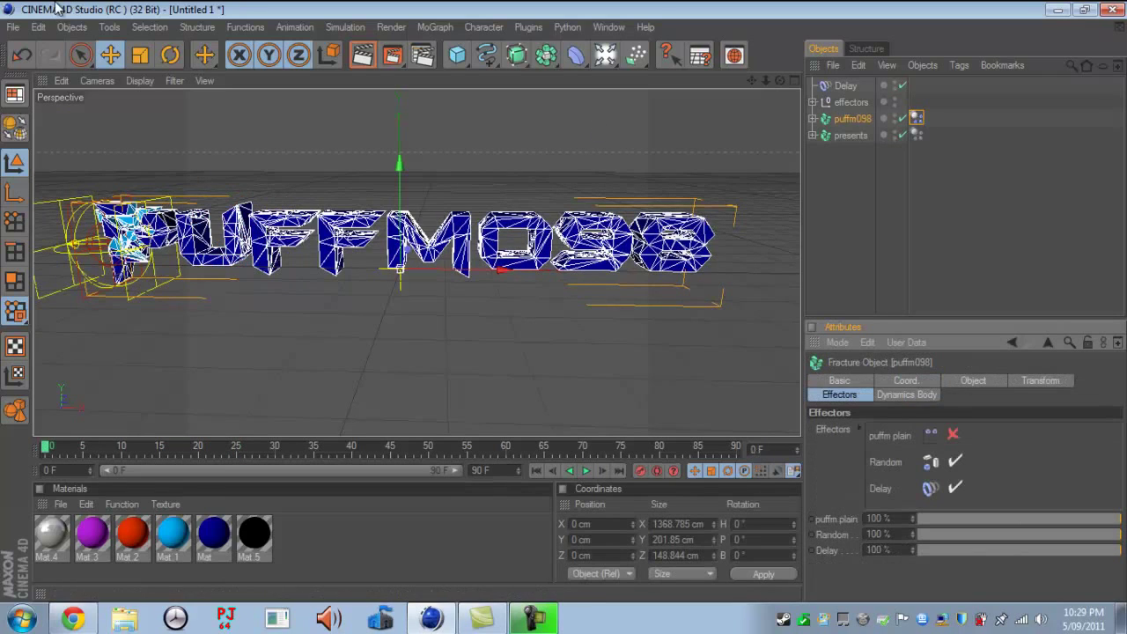
Step: Play the animation to frame 46 with the puffm plain effector switched off on puffm098, and render the view
{"action": "left_click_drag", "start_coordinate": [397, 288], "coordinate": [398, 288]}
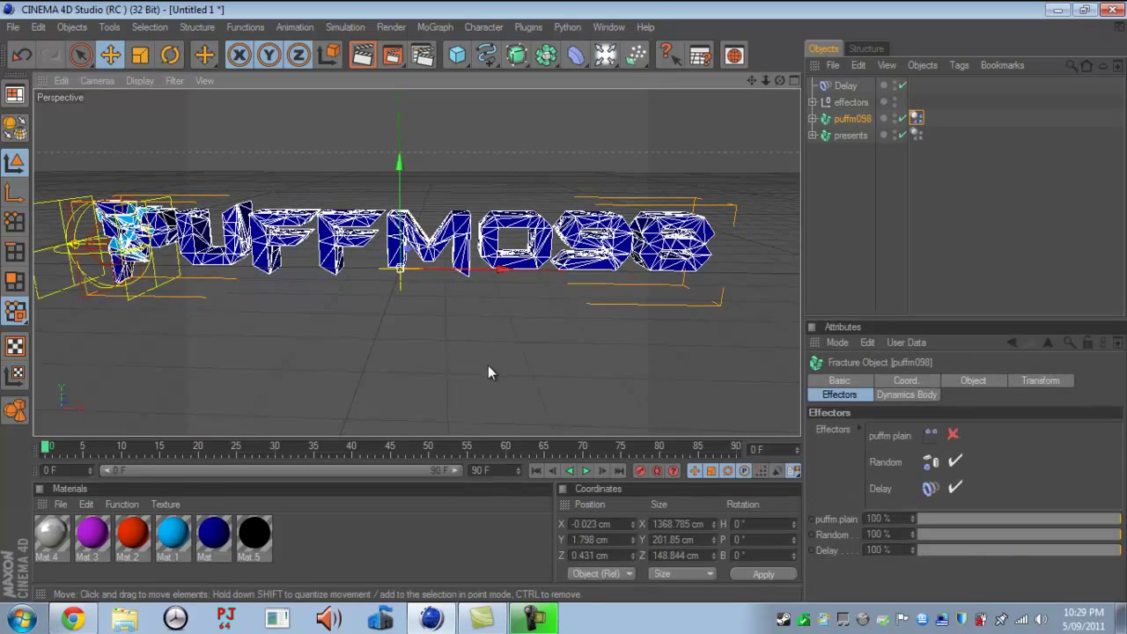
{"action": "key", "text": "ctrl+z"}
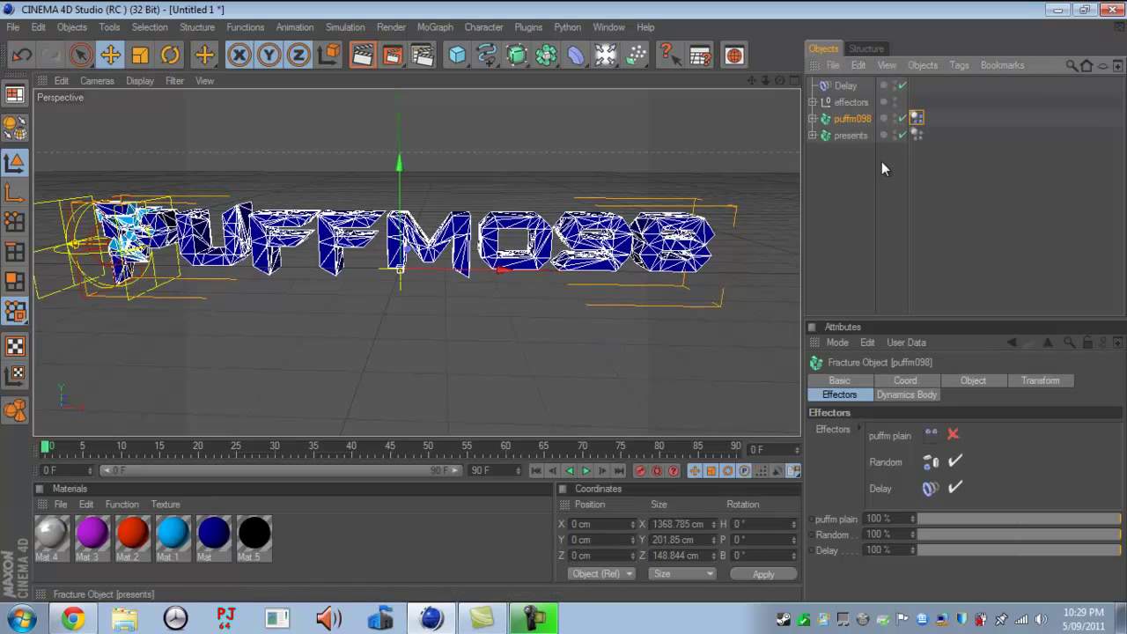
{"action": "left_click", "coordinate": [954, 434]}
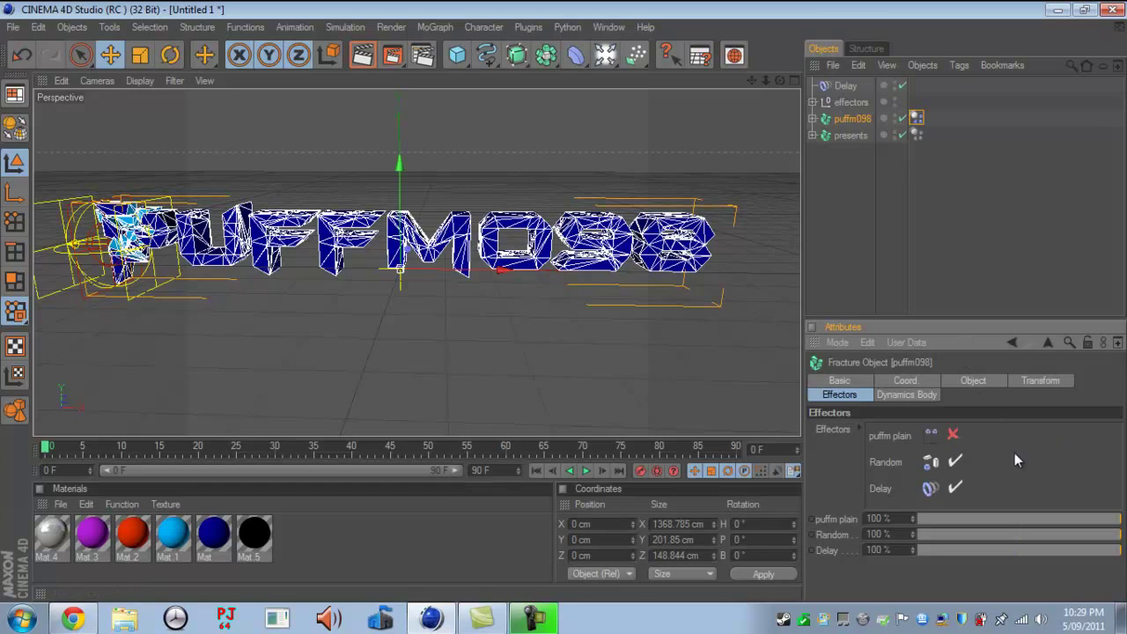
{"action": "left_click", "coordinate": [585, 471]}
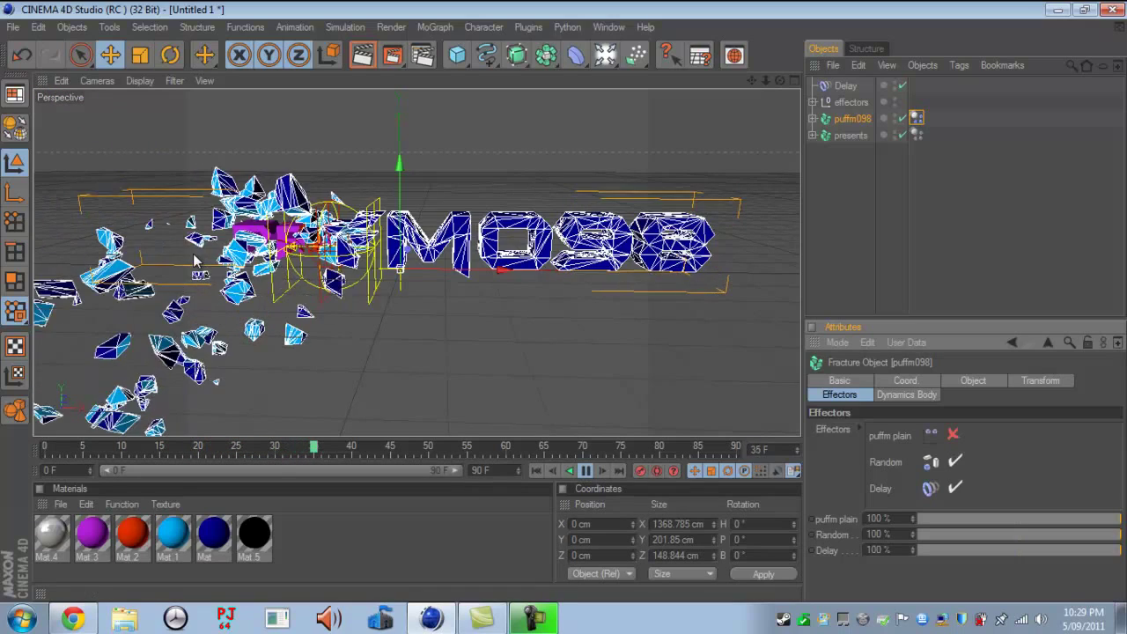
{"action": "left_click", "coordinate": [585, 471]}
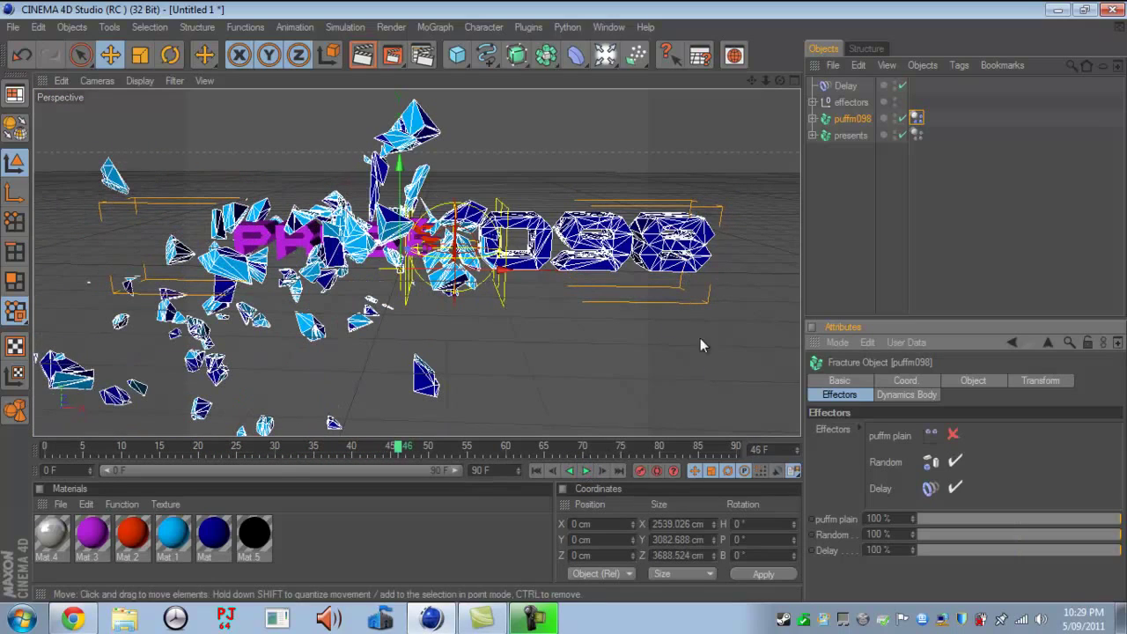
{"action": "left_click", "coordinate": [362, 56]}
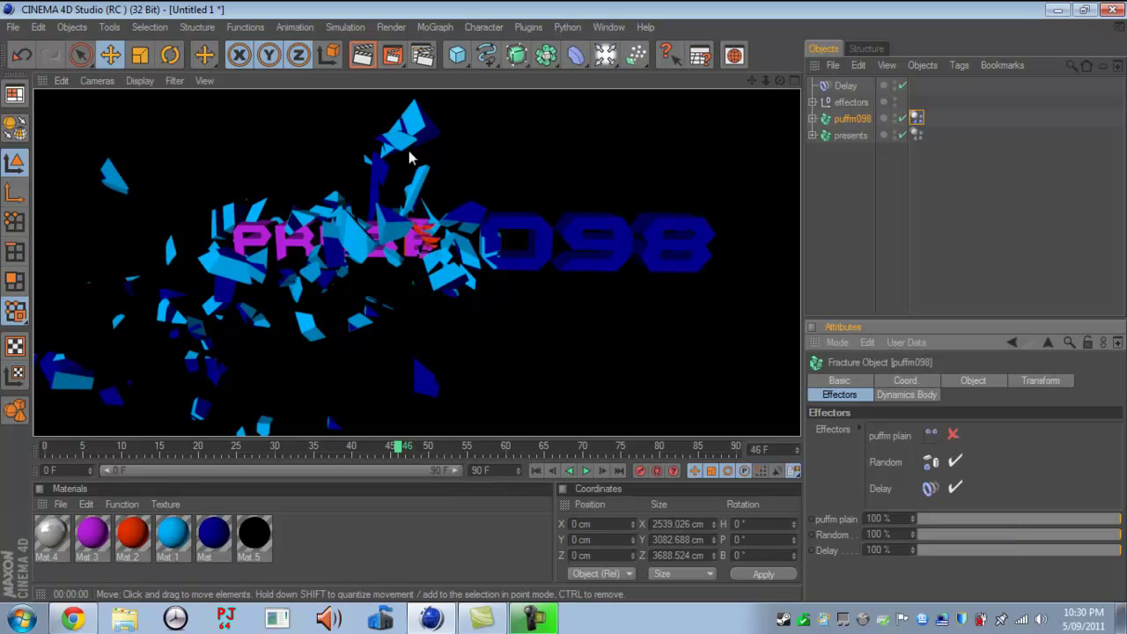
{"action": "left_click", "coordinate": [472, 201]}
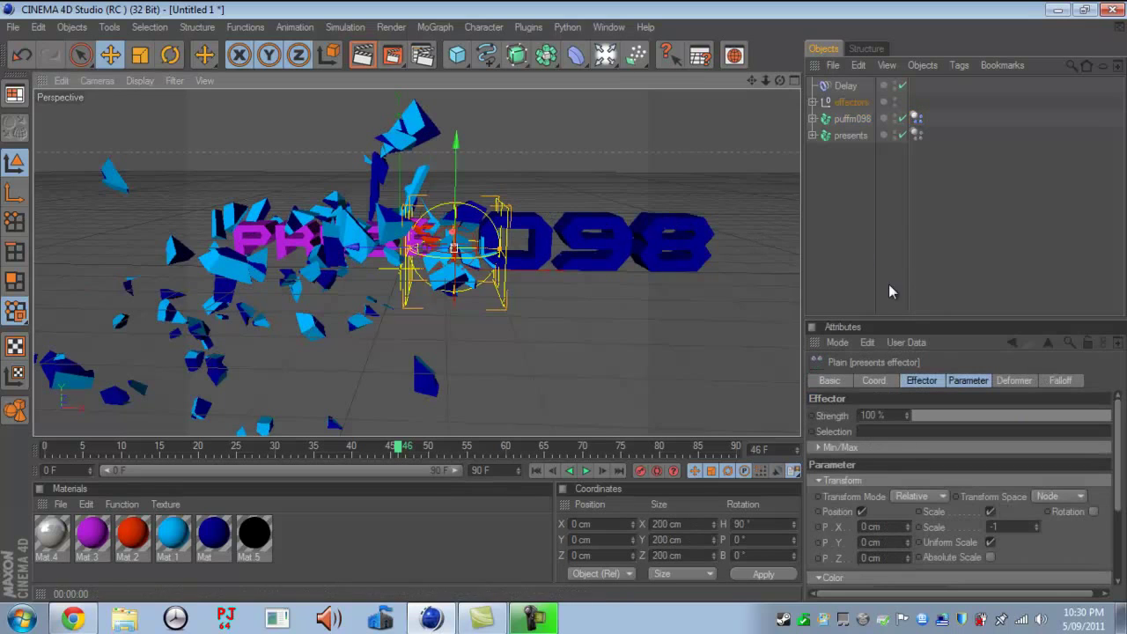
Step: Try adding a Sun light to the scene, and undo it
{"action": "left_click_drag", "start_coordinate": [605, 54], "coordinate": [683, 190]}
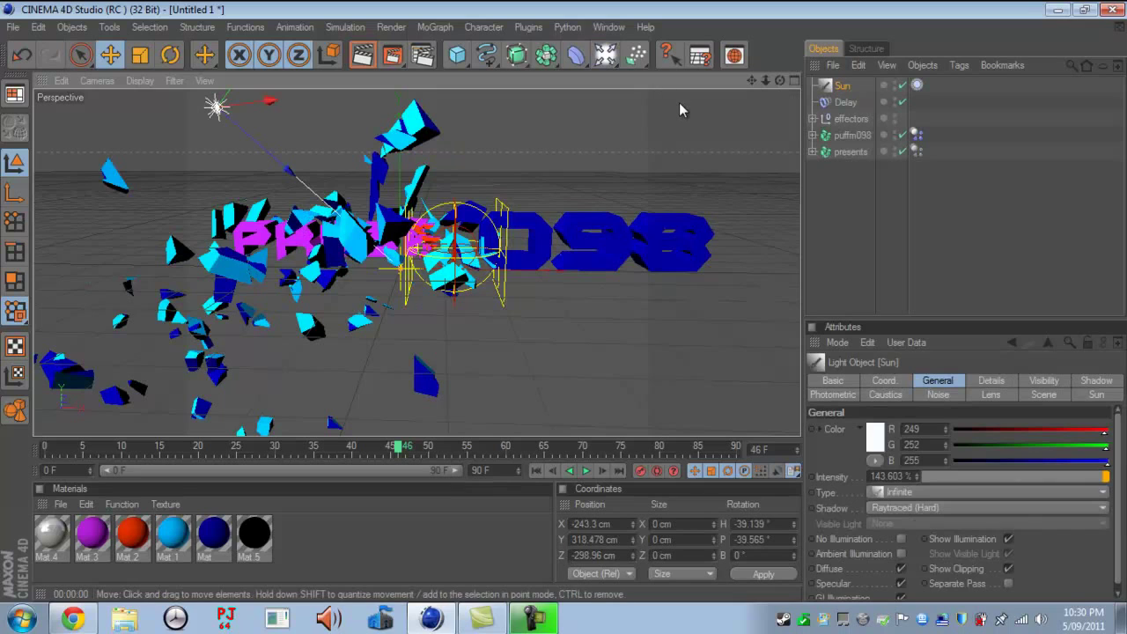
{"action": "key", "text": "ctrl+z"}
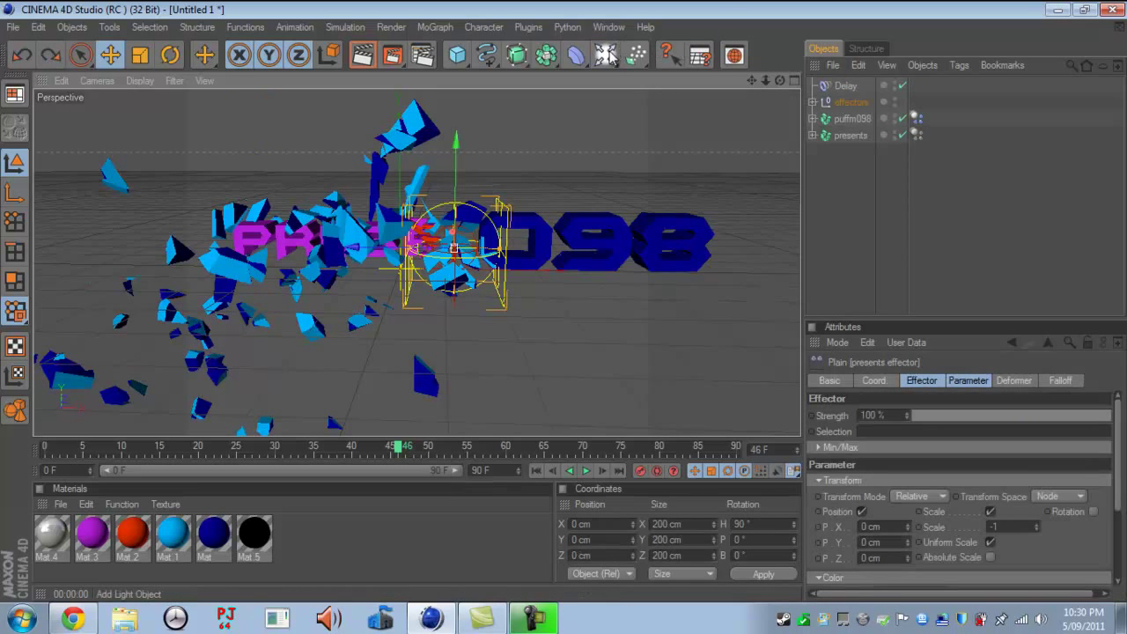
Step: Add a Floor object, lower it to about -21.58 cm in Y, and give it a Dynamics Body tag
{"action": "left_click_drag", "start_coordinate": [616, 55], "coordinate": [757, 189]}
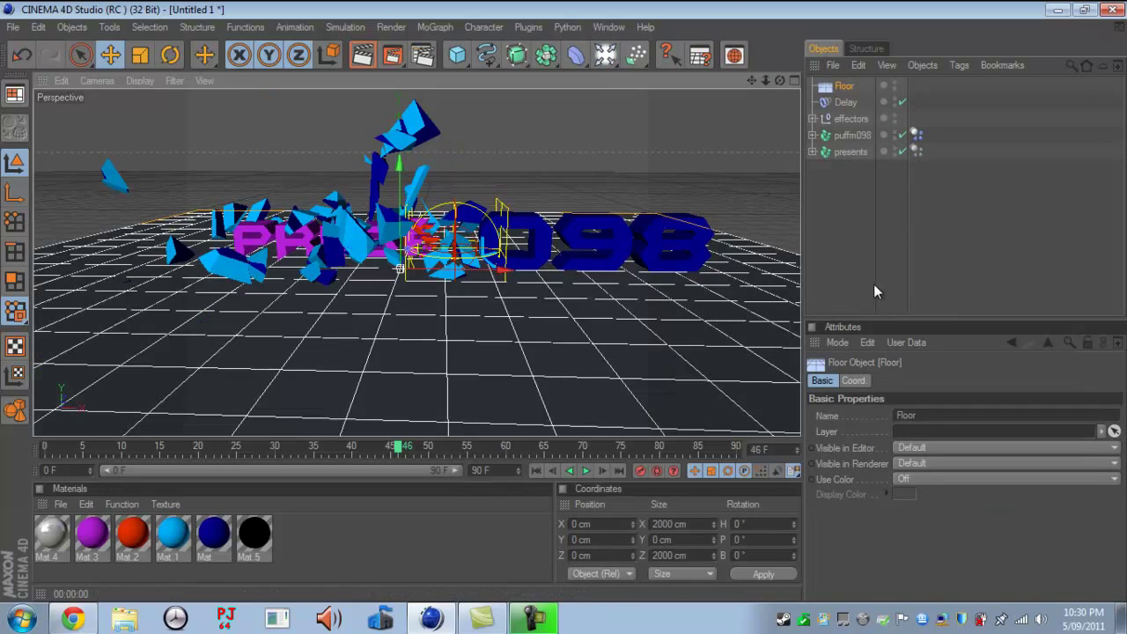
{"action": "left_click_drag", "start_coordinate": [400, 189], "coordinate": [569, 309]}
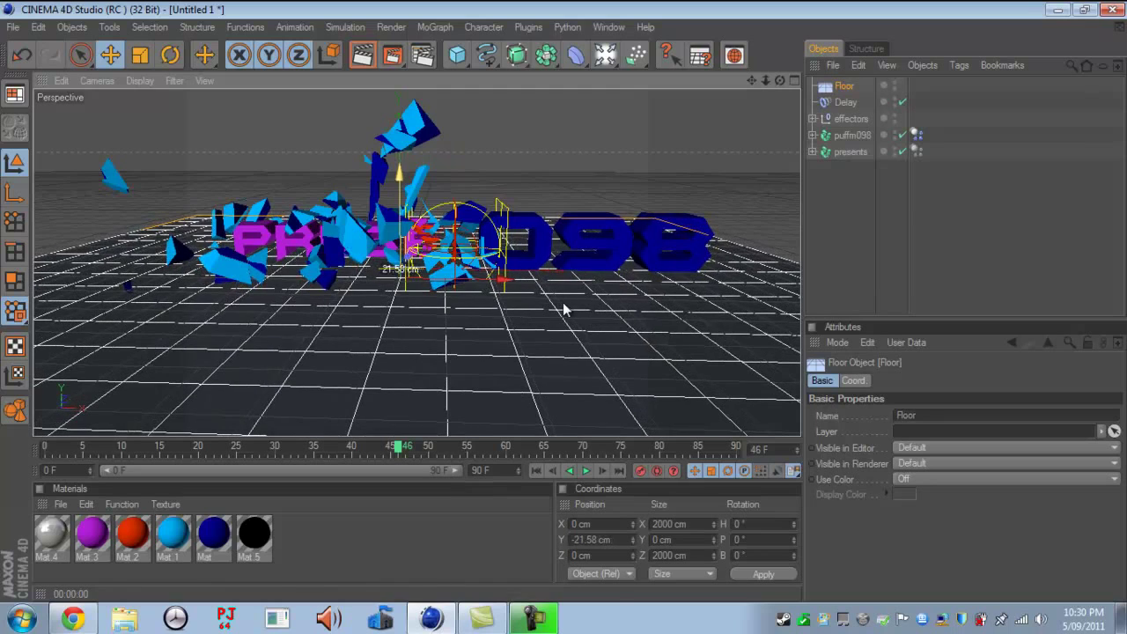
{"action": "right_click", "coordinate": [881, 87]}
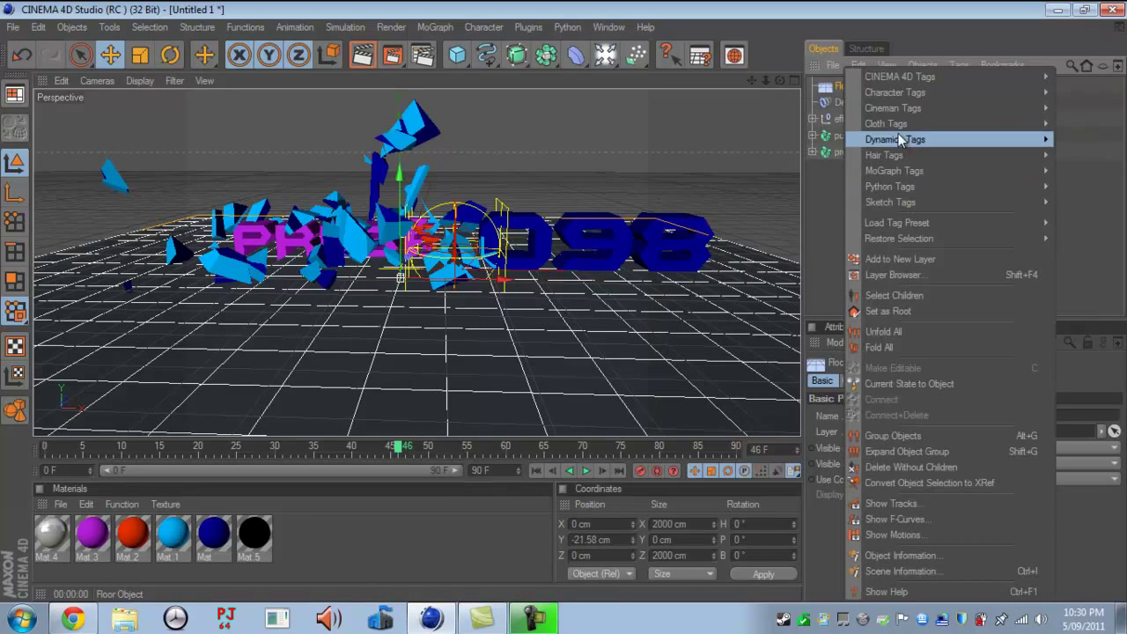
{"action": "mouse_move", "coordinate": [907, 141]}
{"action": "left_click", "coordinate": [805, 143]}
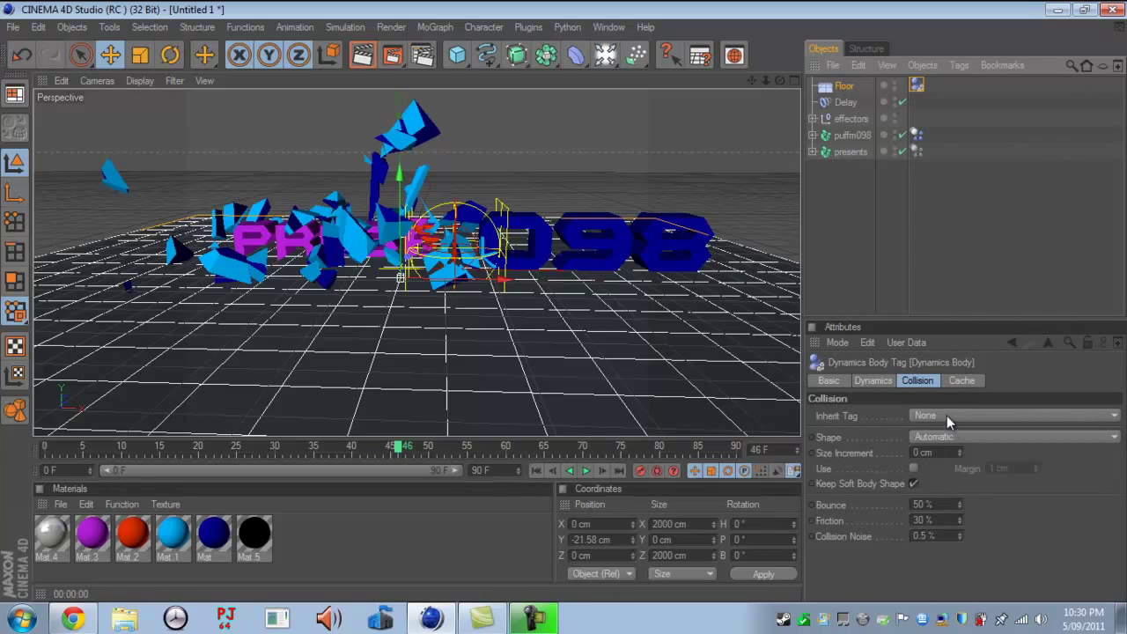
Step: Replay the animation from the start to frame 51 and render the view to check the pieces against the floor
{"action": "left_click", "coordinate": [535, 471]}
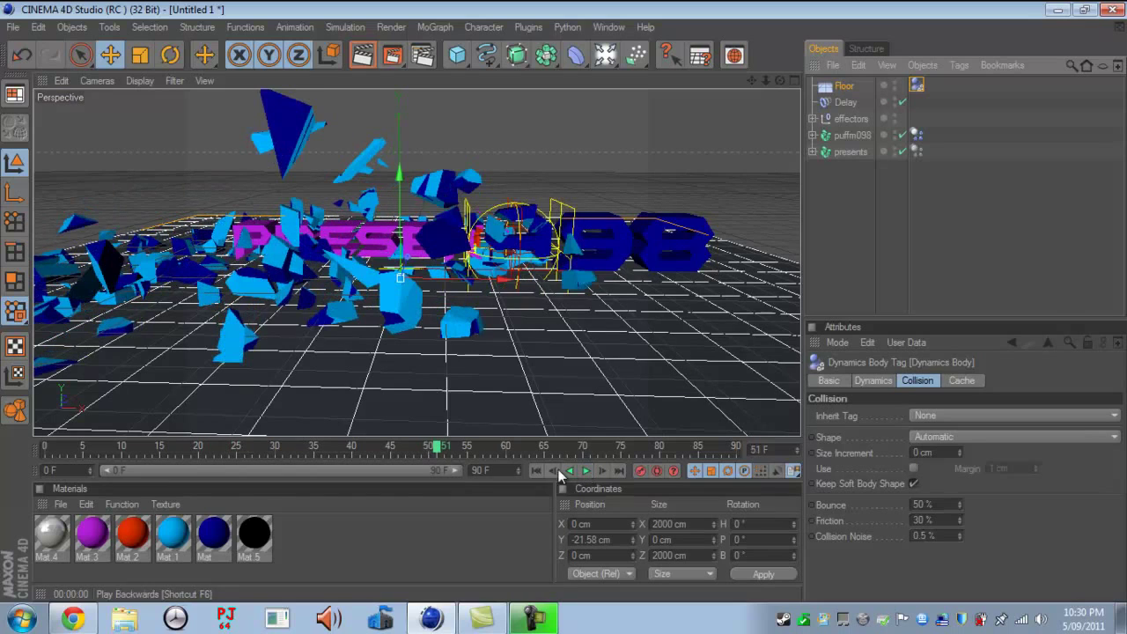
{"action": "left_click", "coordinate": [362, 54]}
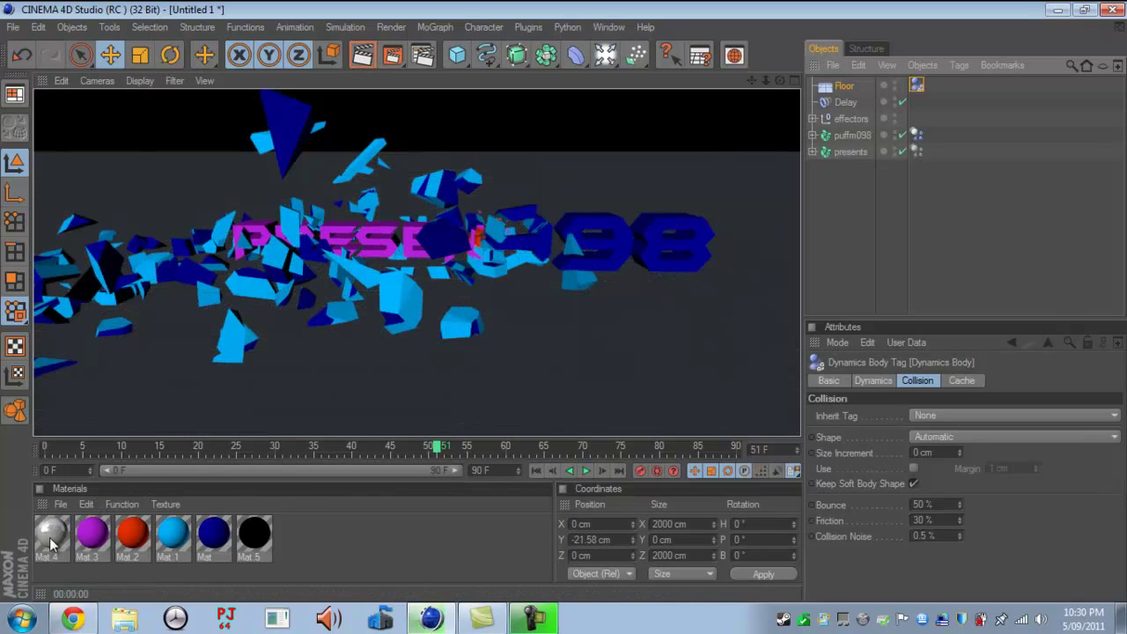
Step: Apply Mat.4 to the Floor, and undo its stray application to puffm098
{"action": "left_click_drag", "start_coordinate": [50, 543], "coordinate": [142, 420]}
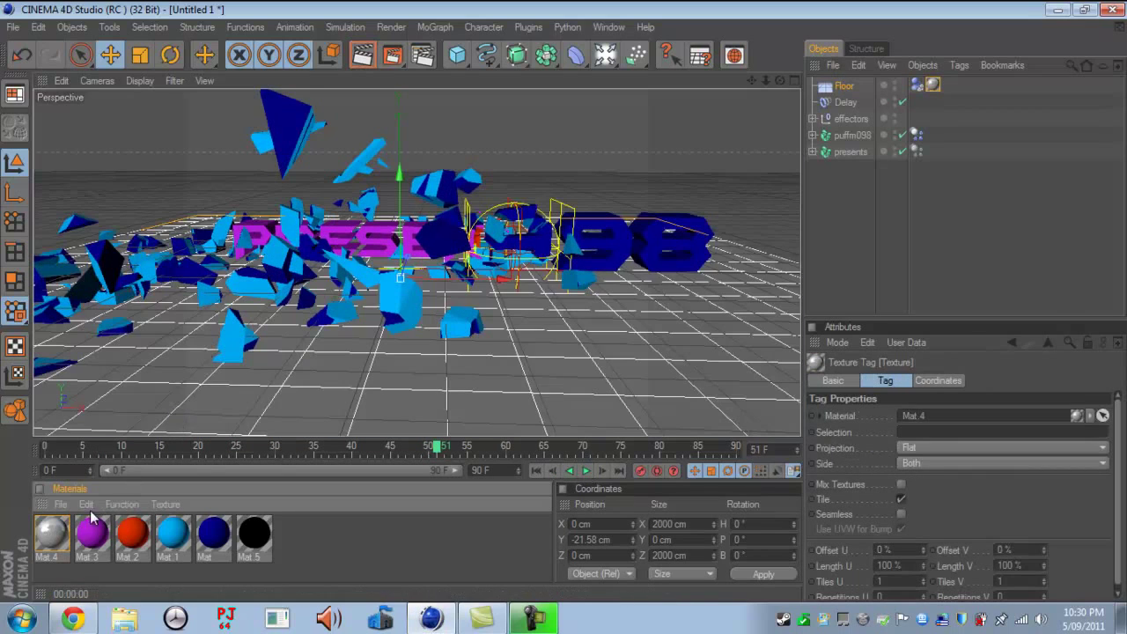
{"action": "left_click_drag", "start_coordinate": [256, 154], "coordinate": [256, 154]}
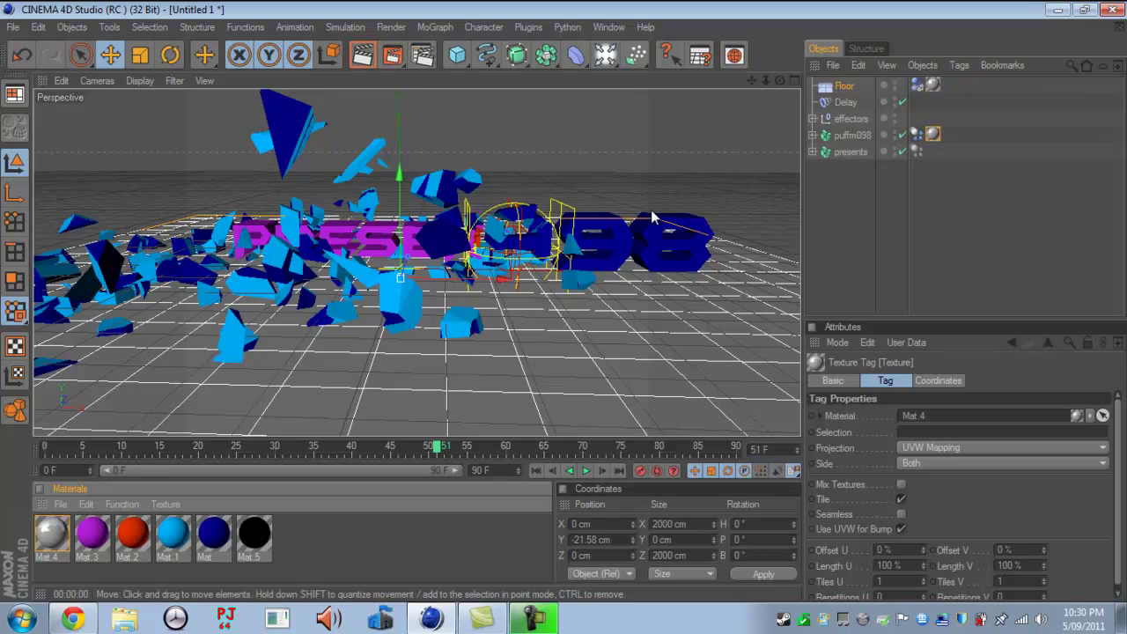
{"action": "key", "text": "ctrl+z"}
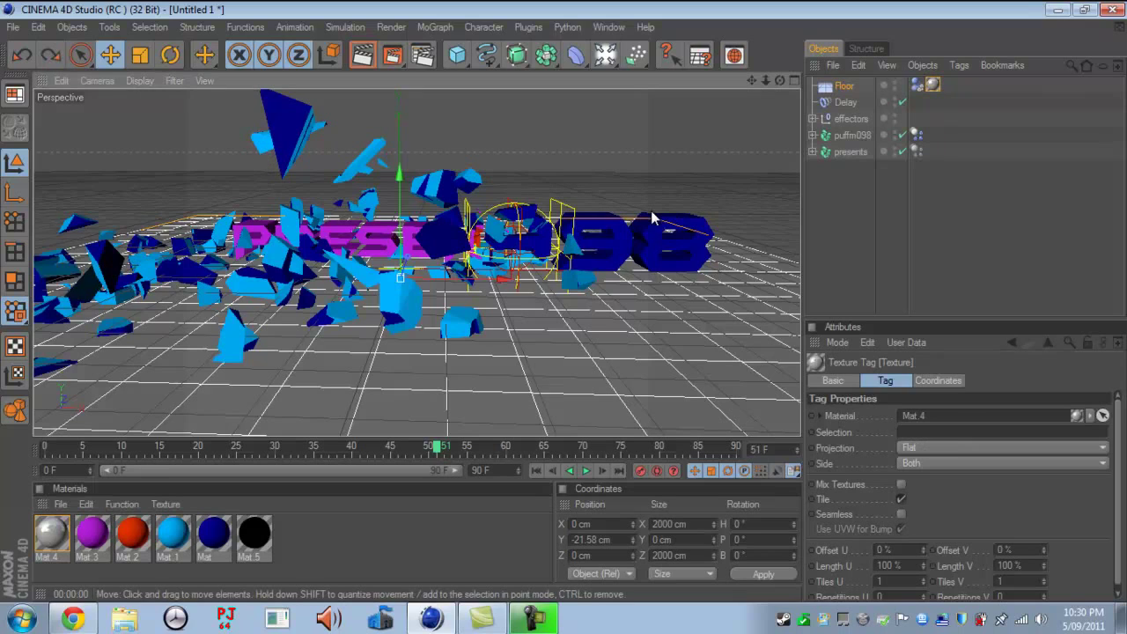
Step: Add a Sky object with Mat.4 applied to it and render the view
{"action": "left_click", "coordinate": [606, 56]}
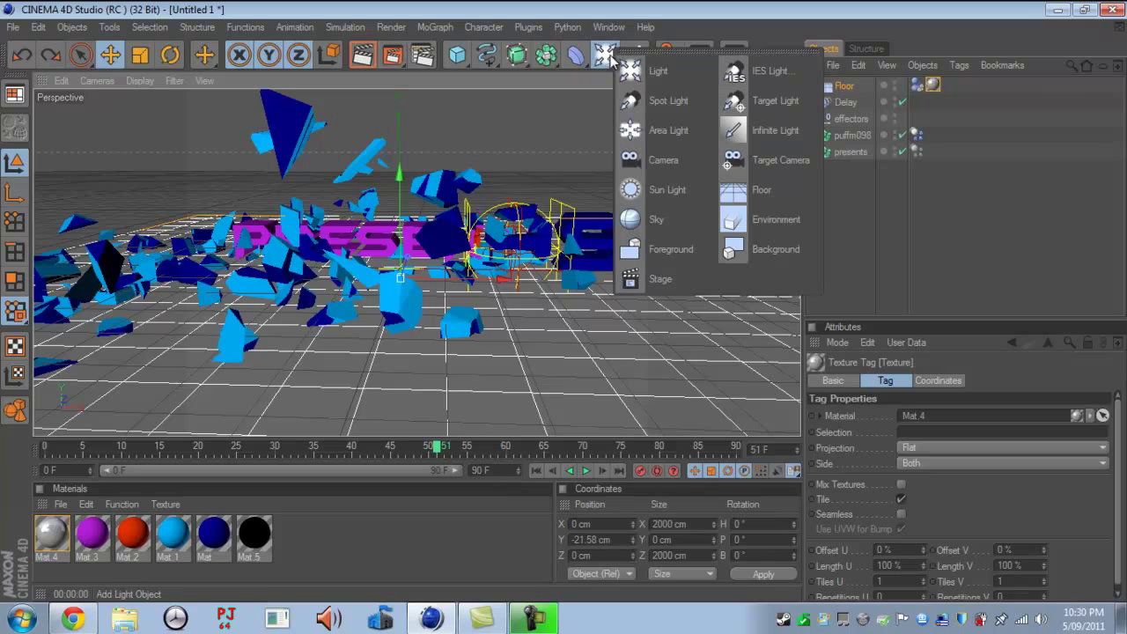
{"action": "left_click", "coordinate": [669, 221]}
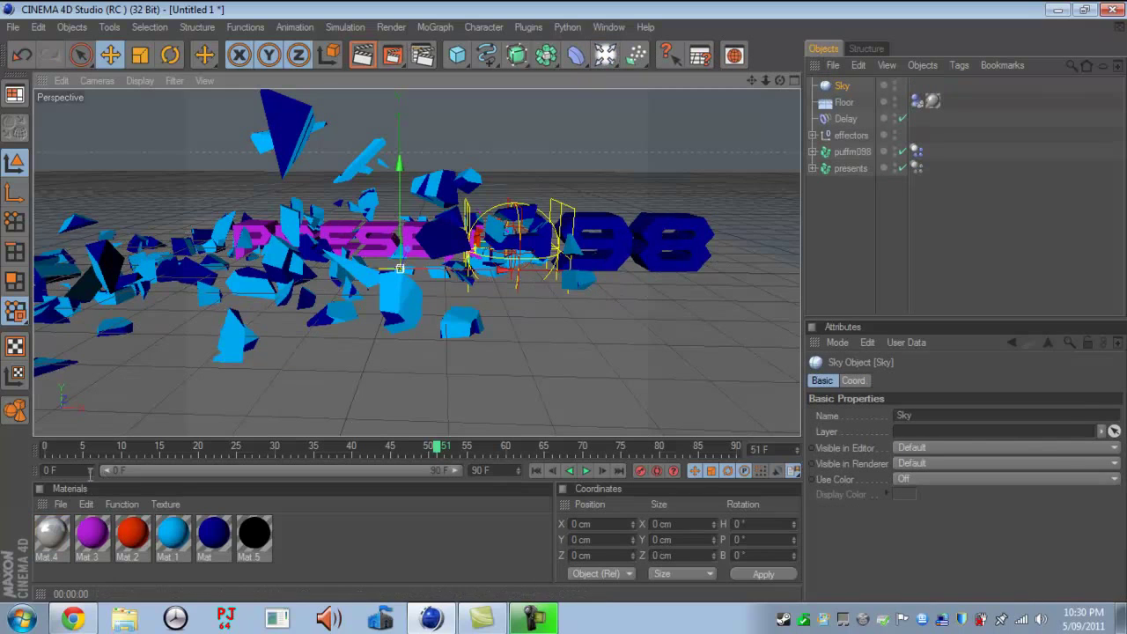
{"action": "left_click", "coordinate": [63, 550]}
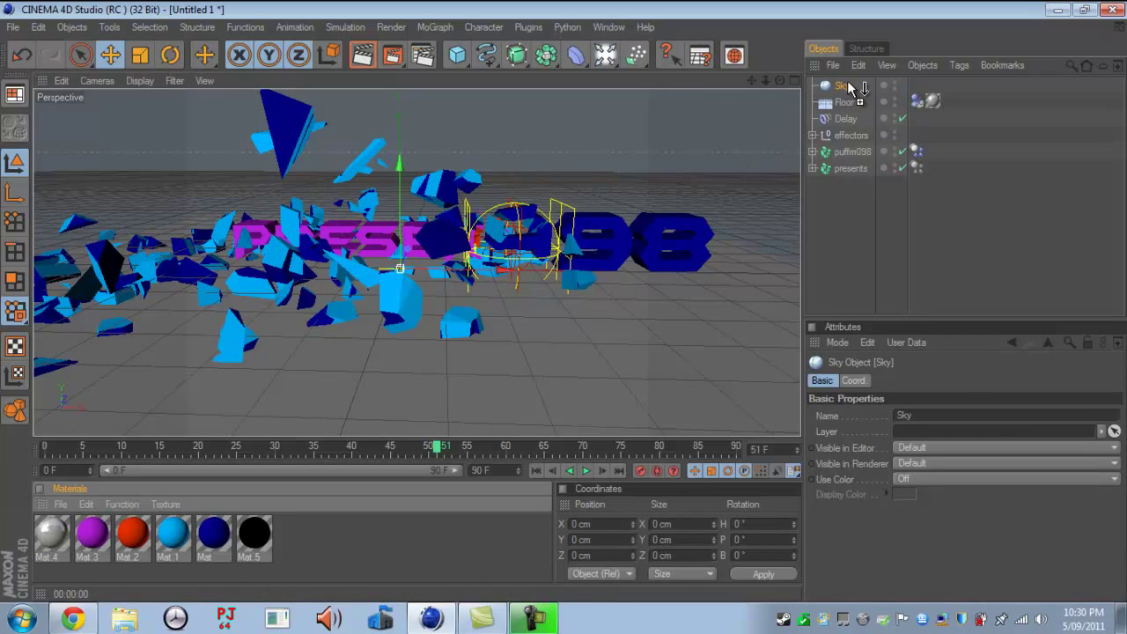
{"action": "left_click_drag", "start_coordinate": [849, 86], "coordinate": [847, 86]}
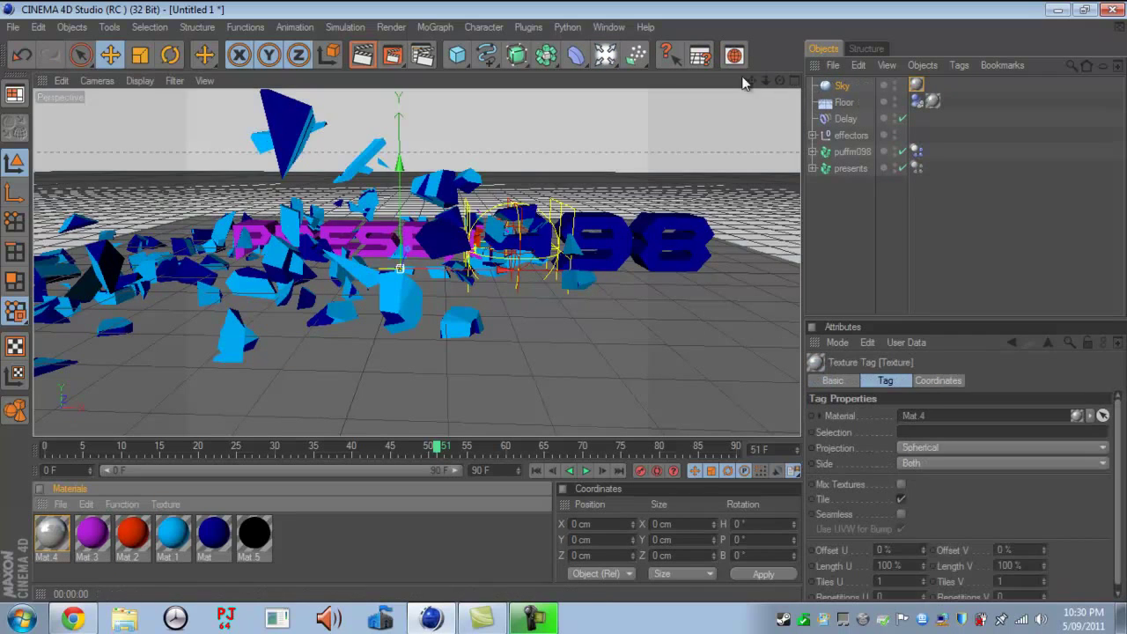
{"action": "left_click", "coordinate": [361, 55]}
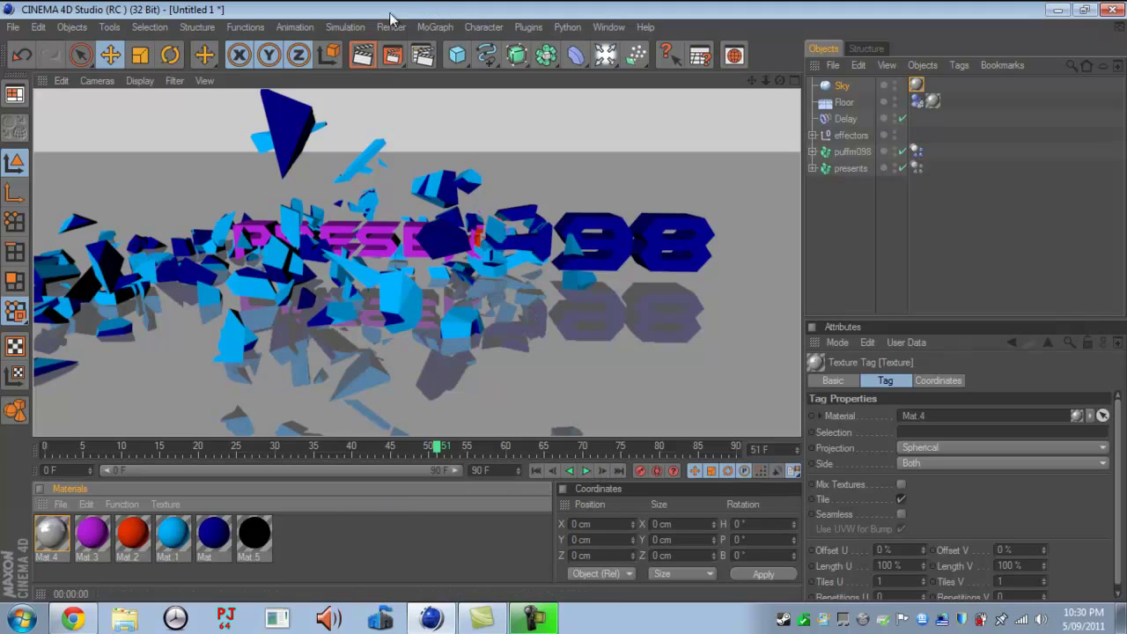
Step: Return to frame 0 and add a Camera that faces the whole puffm098 text
{"action": "left_click", "coordinate": [539, 471]}
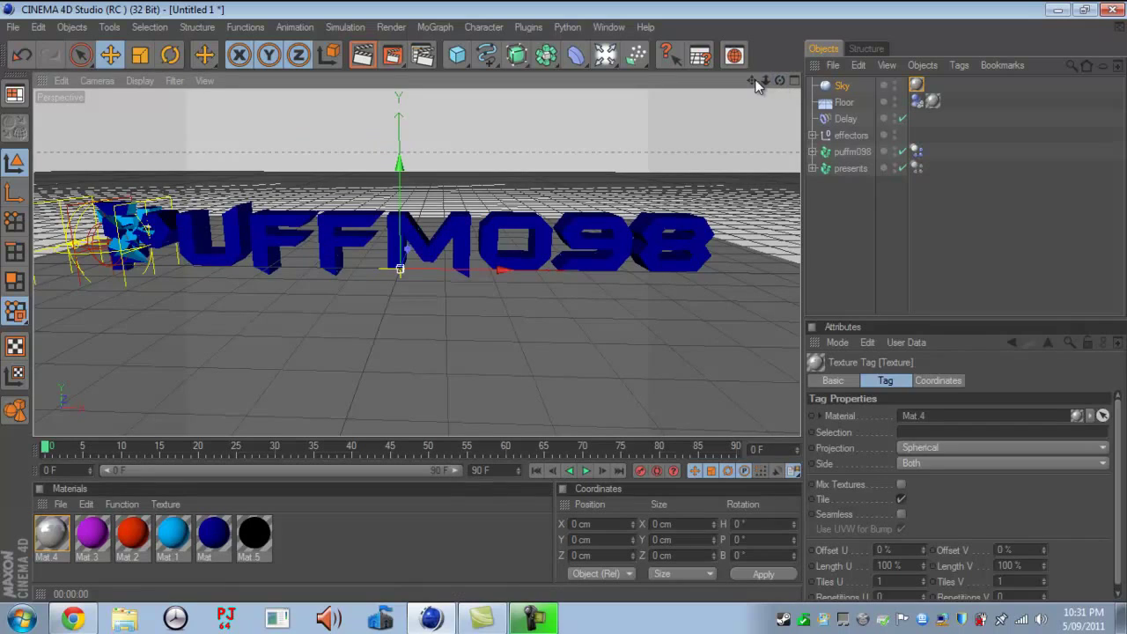
{"action": "left_click_drag", "start_coordinate": [754, 79], "coordinate": [561, 301]}
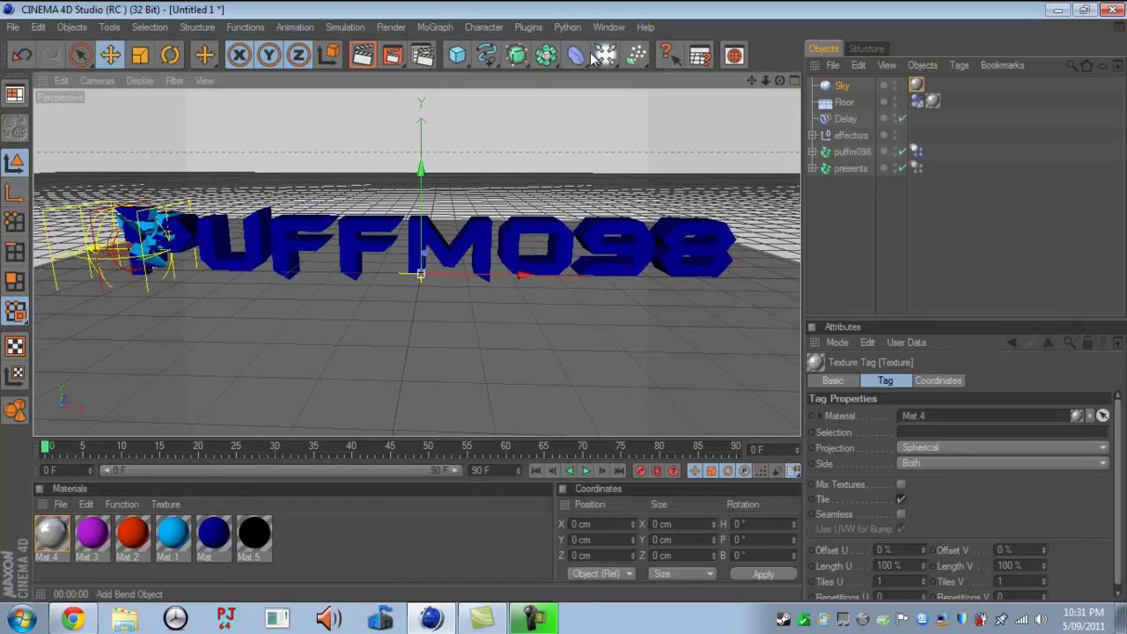
{"action": "left_click_drag", "start_coordinate": [605, 54], "coordinate": [651, 160]}
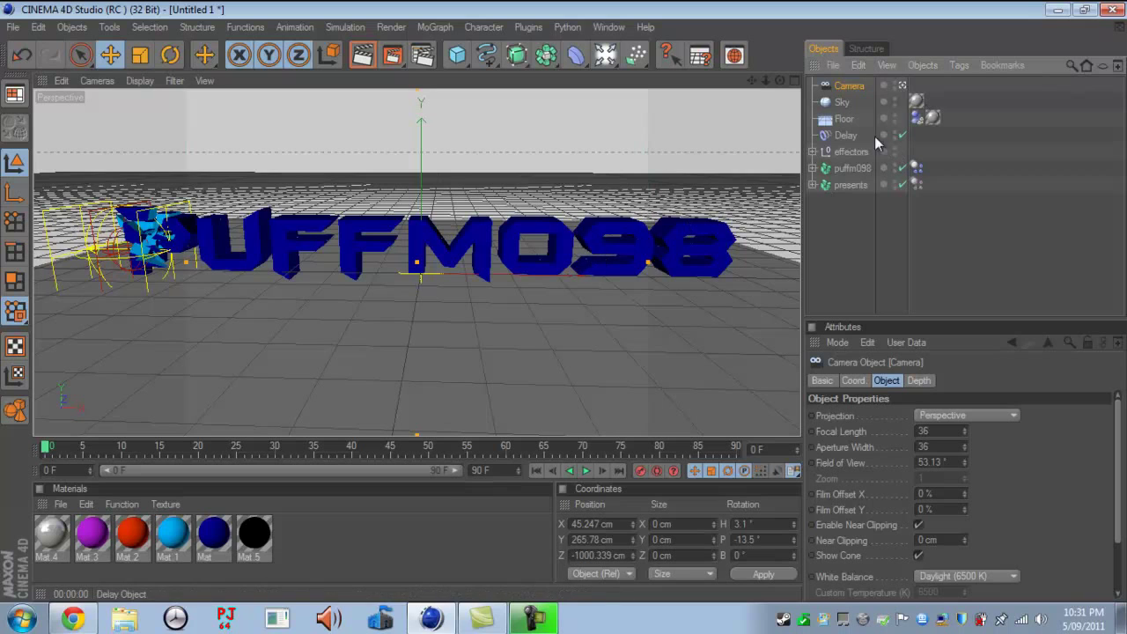
Step: Frame puffm098 through the Camera at about X 118, Y 332, Z -980 cm and record a keyframe at frame 0
{"action": "left_click_drag", "start_coordinate": [751, 80], "coordinate": [641, 310]}
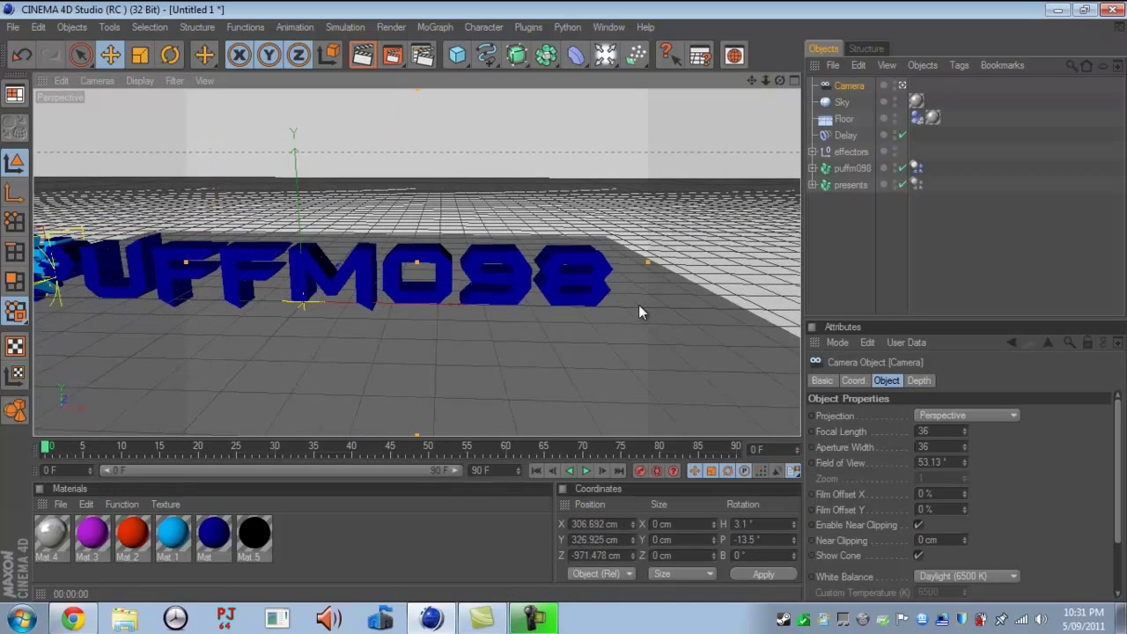
{"action": "left_click", "coordinate": [903, 85]}
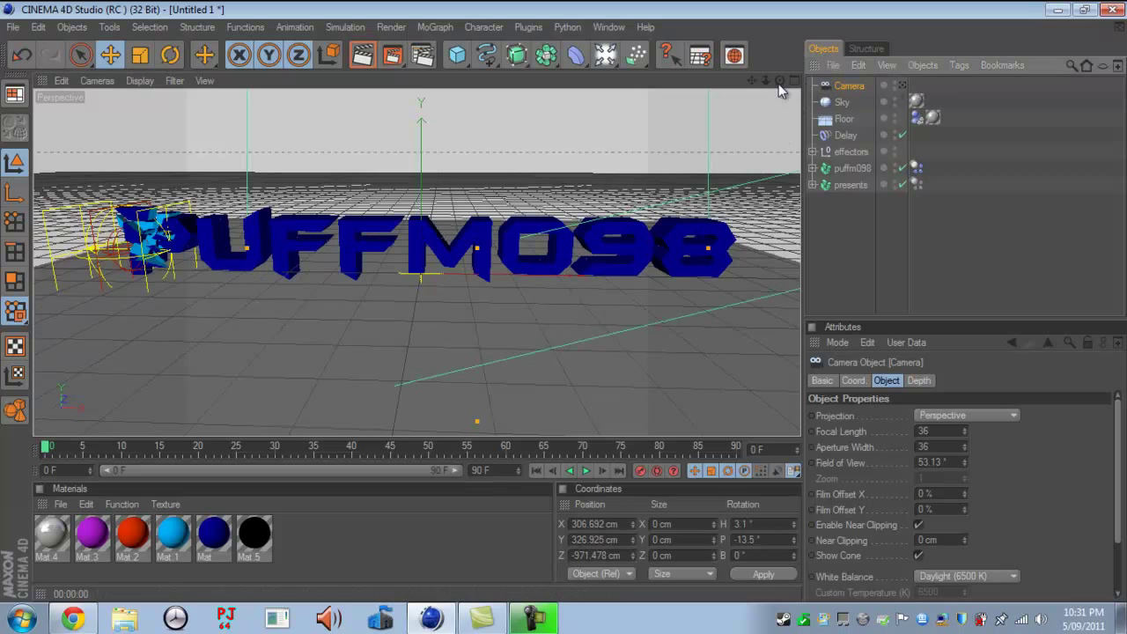
{"action": "left_click_drag", "start_coordinate": [766, 80], "coordinate": [704, 295]}
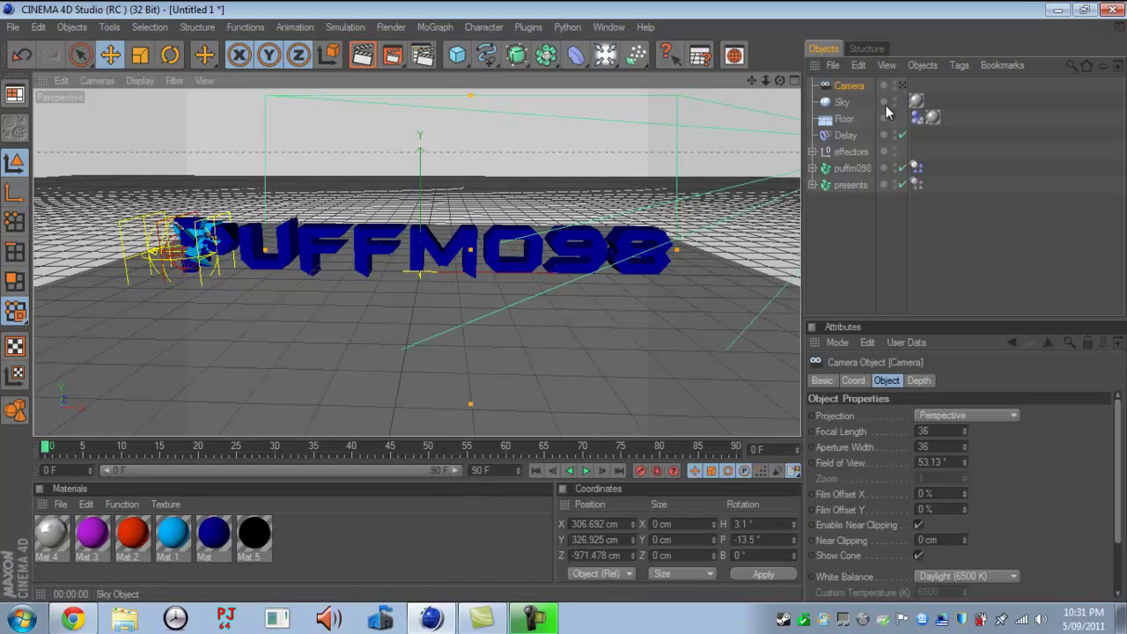
{"action": "left_click", "coordinate": [903, 85]}
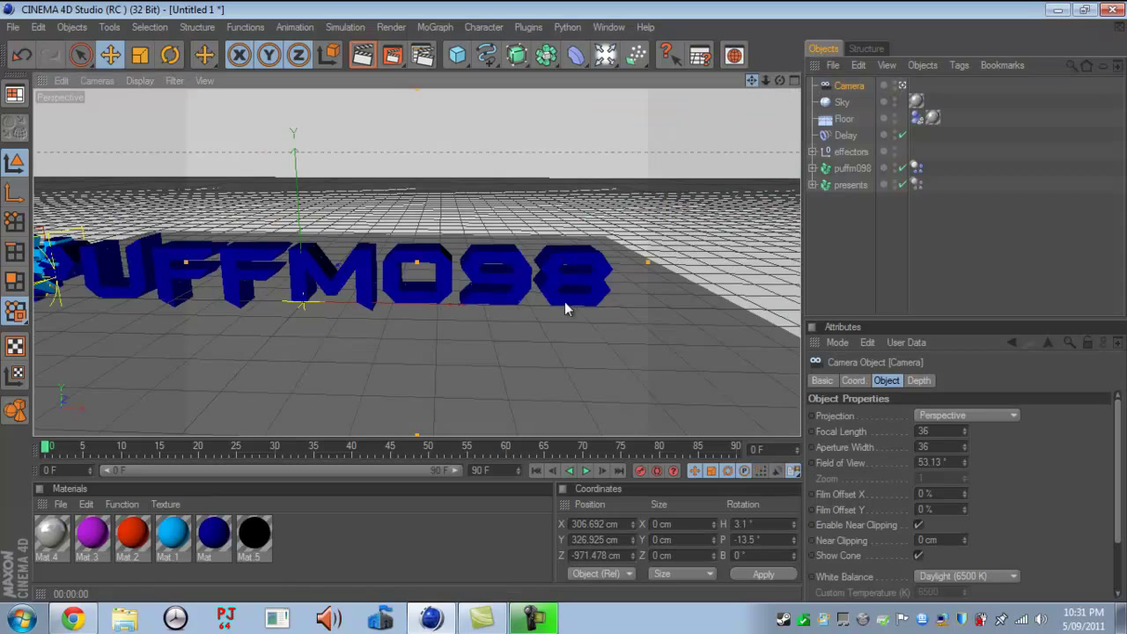
{"action": "middle_click_drag", "start_coordinate": [566, 301], "coordinate": [638, 440], "text": "alt"}
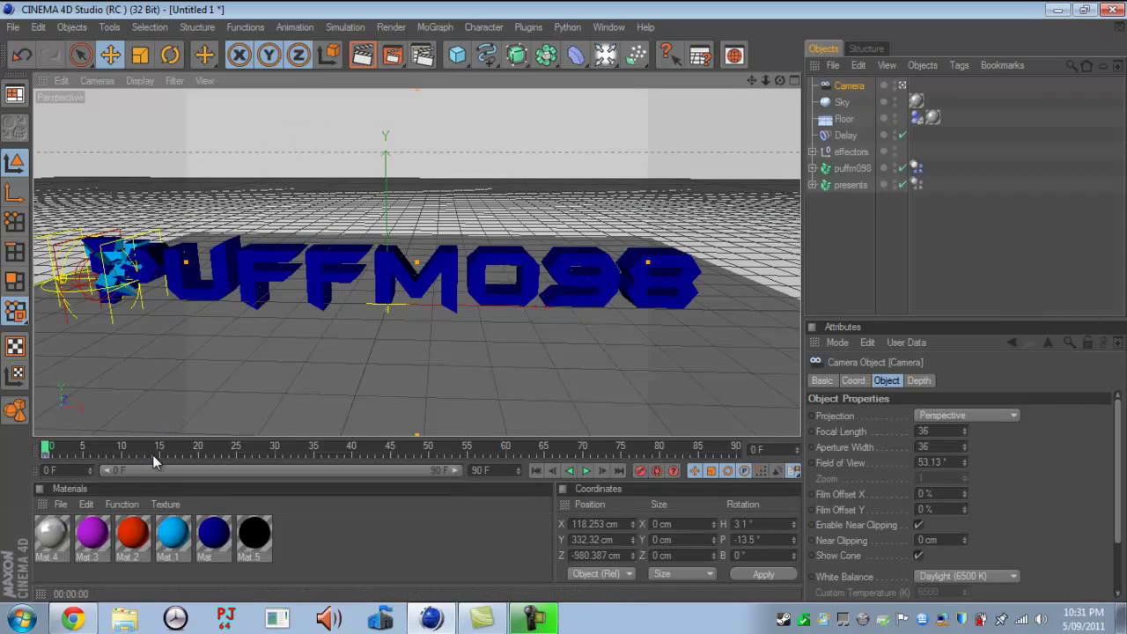
Step: At frame 20, move the Camera close to the first letters, about X -451, Y 140, Z -223 cm, and record a keyframe
{"action": "left_click", "coordinate": [198, 448]}
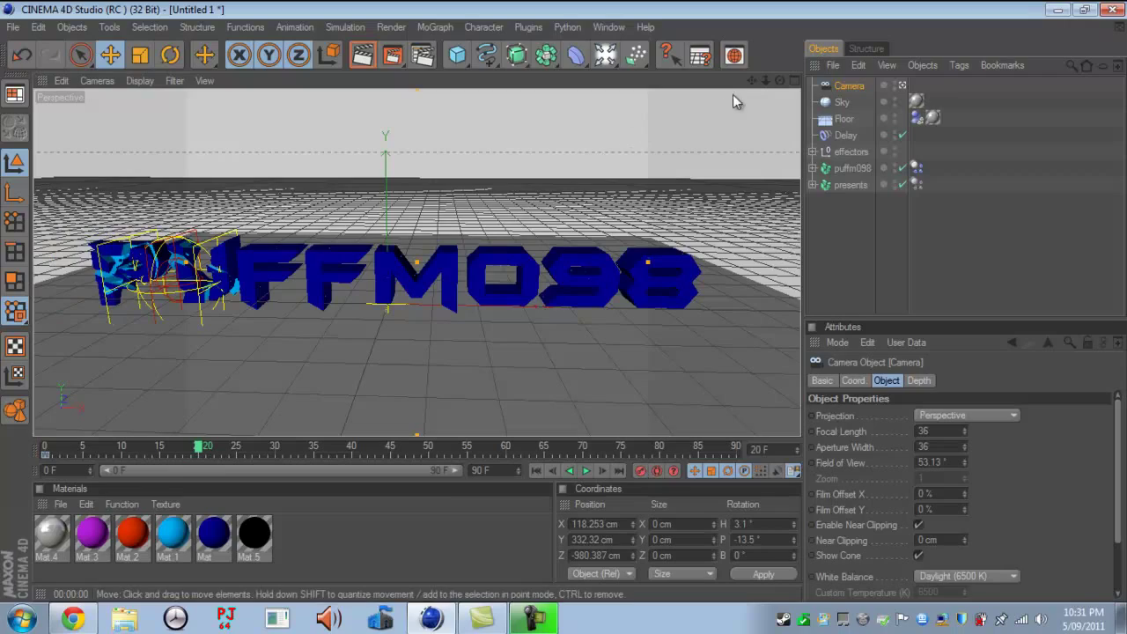
{"action": "right_click_drag", "start_coordinate": [610, 316], "coordinate": [611, 114], "text": "alt"}
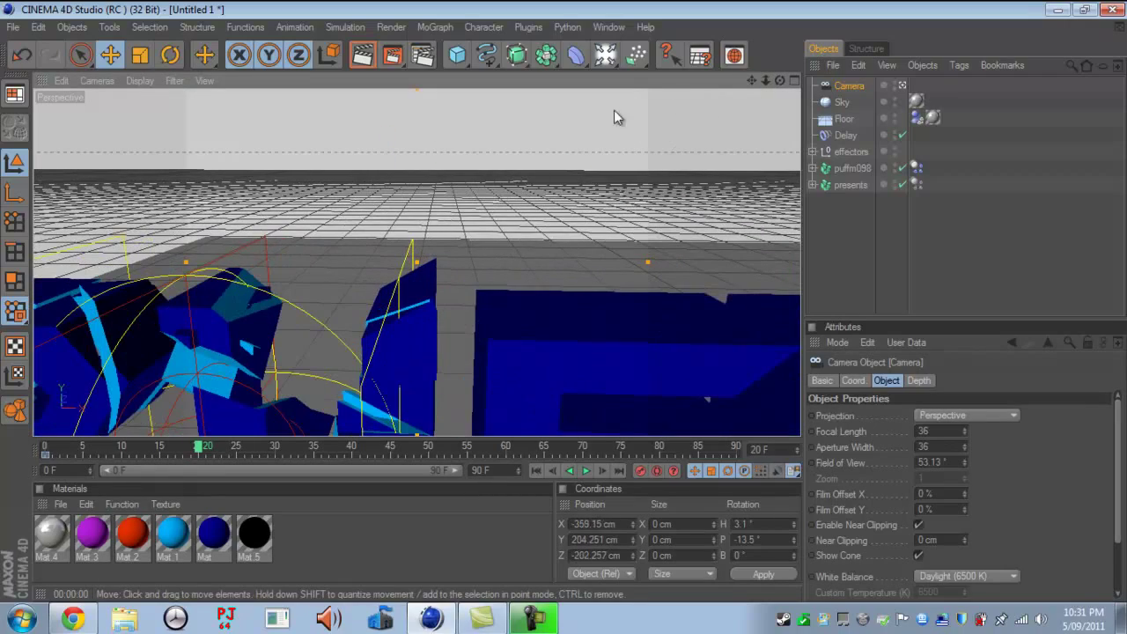
{"action": "left_click_drag", "start_coordinate": [757, 80], "coordinate": [565, 302]}
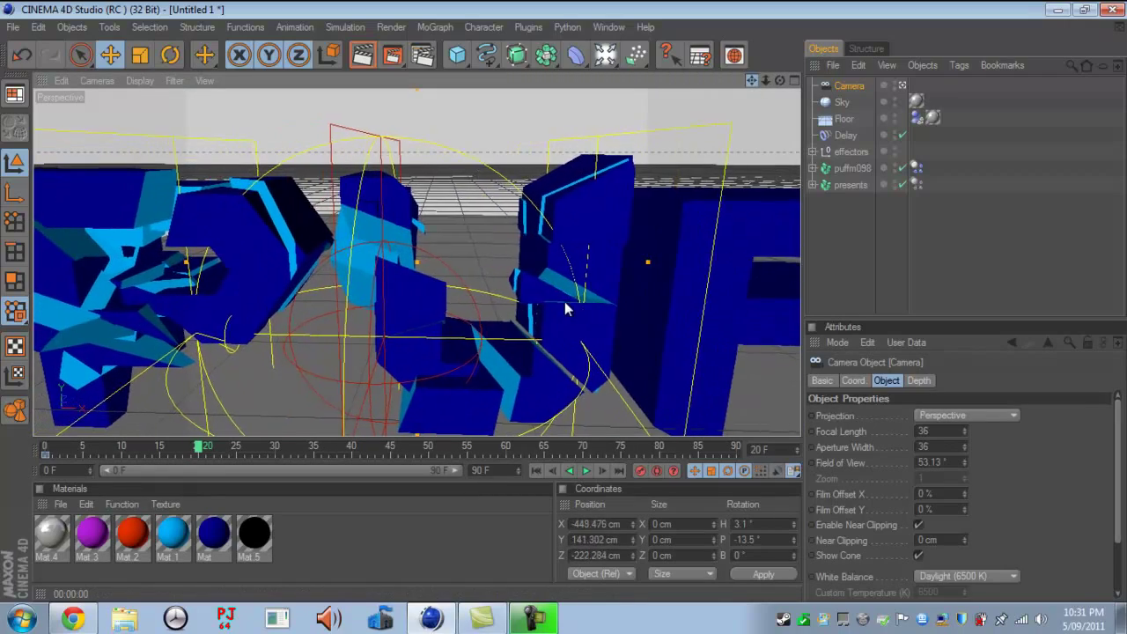
{"action": "left_click", "coordinate": [640, 471]}
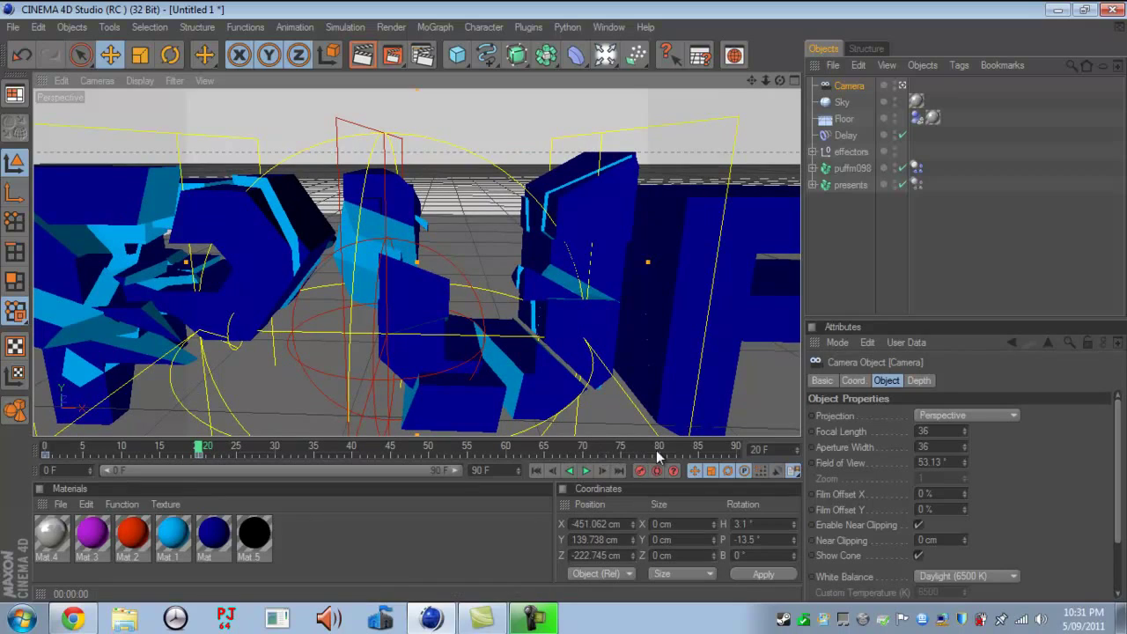
Step: At frame 75, move the Camera along to the closing 98, about X 677, Y 189, Z -347 cm, and record a keyframe
{"action": "left_click", "coordinate": [658, 450]}
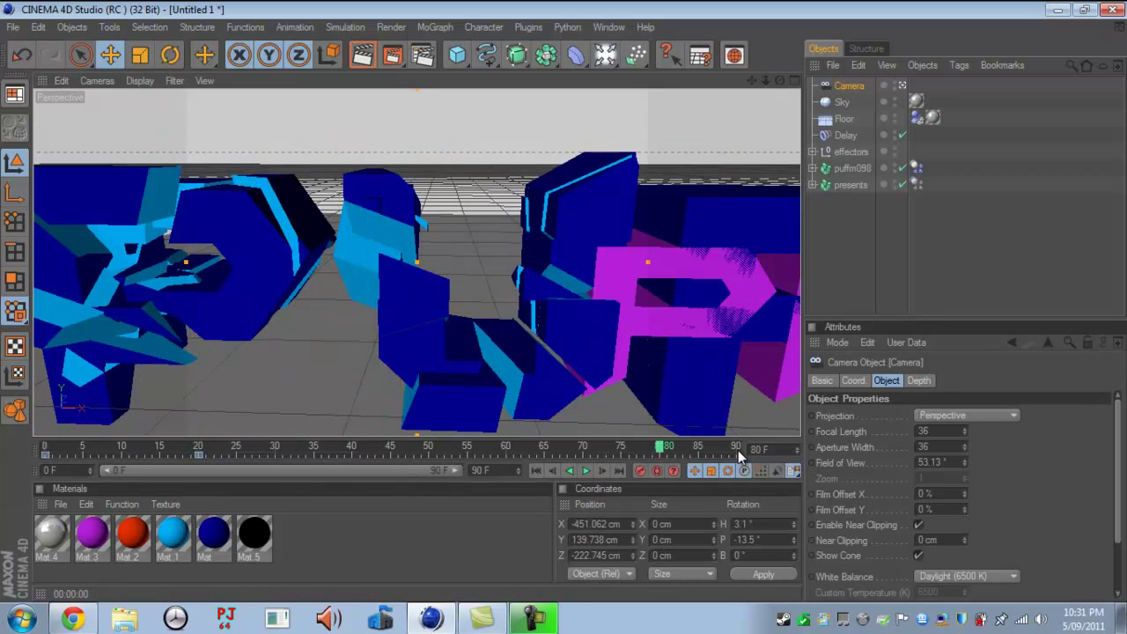
{"action": "left_click", "coordinate": [620, 450]}
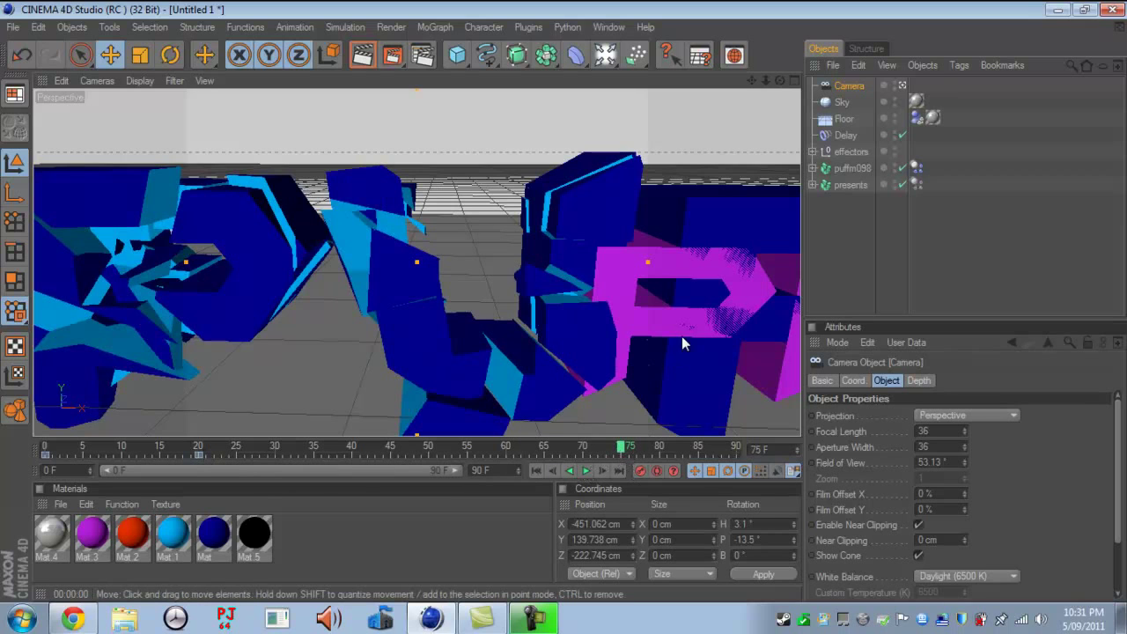
{"action": "left_click_drag", "start_coordinate": [765, 83], "coordinate": [563, 303]}
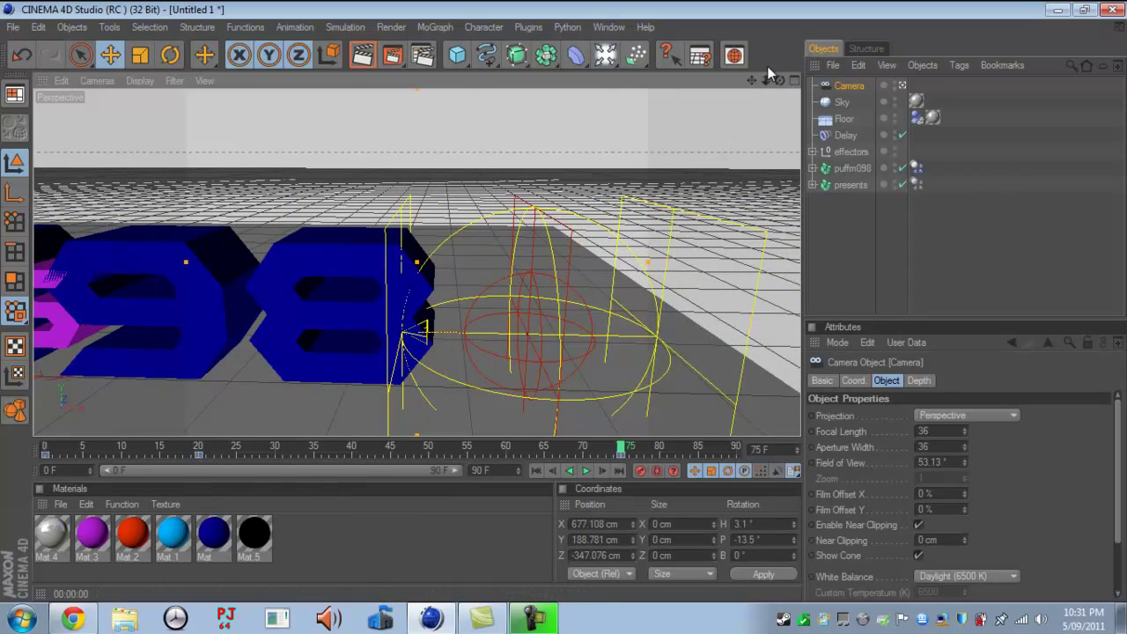
Step: At frame 90, pull the Camera back over the whole PRESENTS text, about X 157, Y 317, Z -956 cm, and record a keyframe
{"action": "mouse_move", "coordinate": [765, 80]}
{"action": "left_mouse_down"}
{"action": "mouse_move", "coordinate": [526, 304]}
{"action": "mouse_move", "coordinate": [561, 301]}
{"action": "mouse_move", "coordinate": [756, 89]}
{"action": "left_mouse_up"}
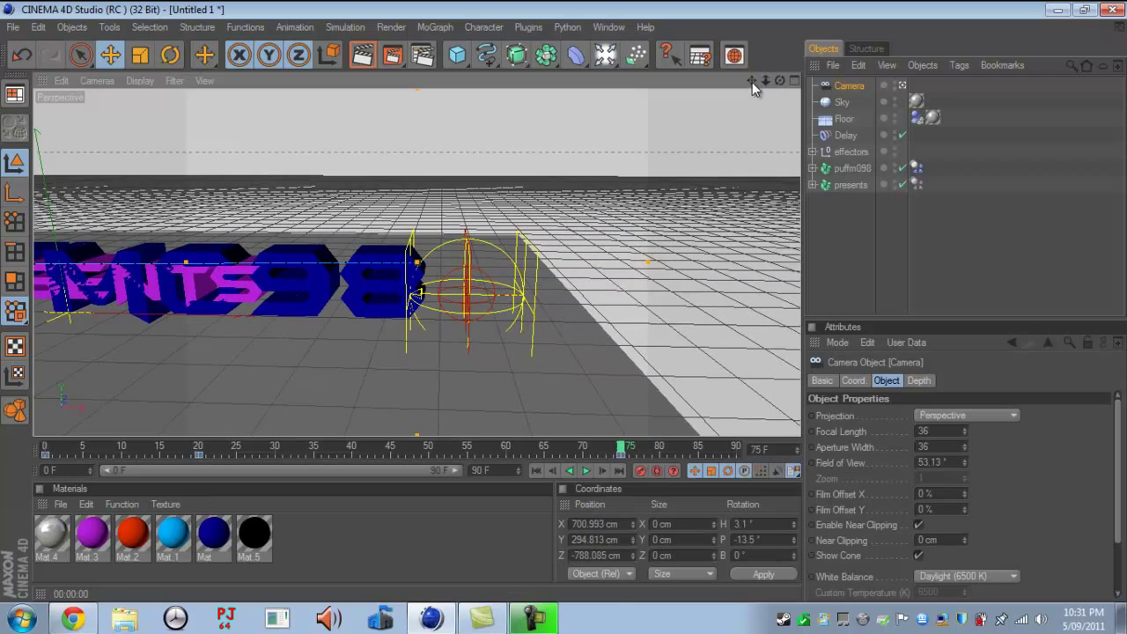
{"action": "left_click", "coordinate": [736, 450]}
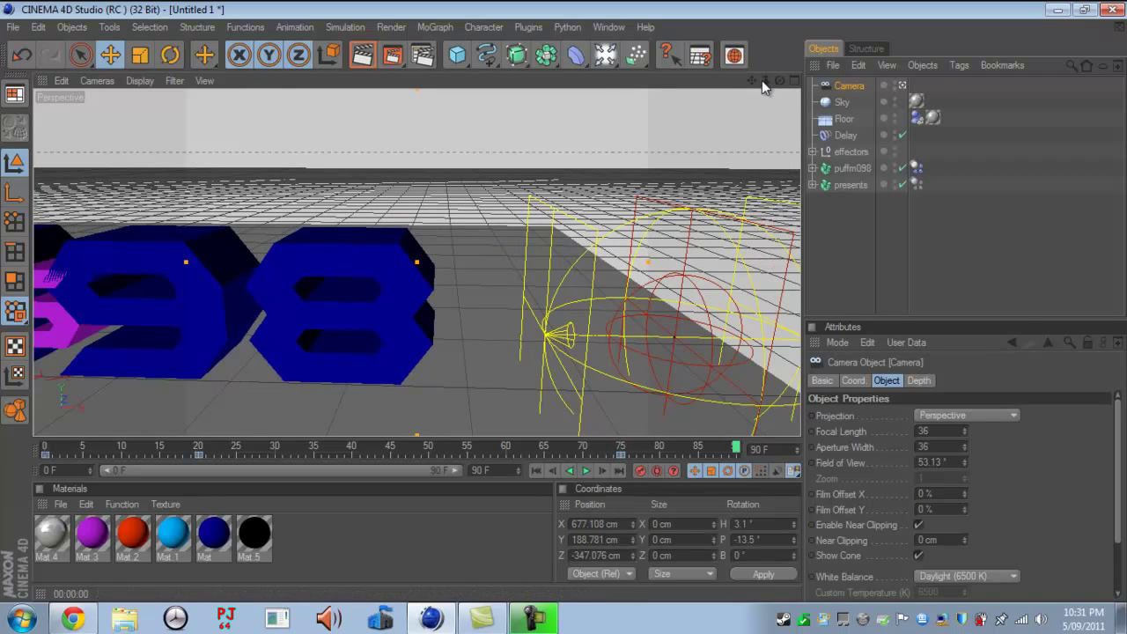
{"action": "left_click_drag", "start_coordinate": [762, 80], "coordinate": [584, 261]}
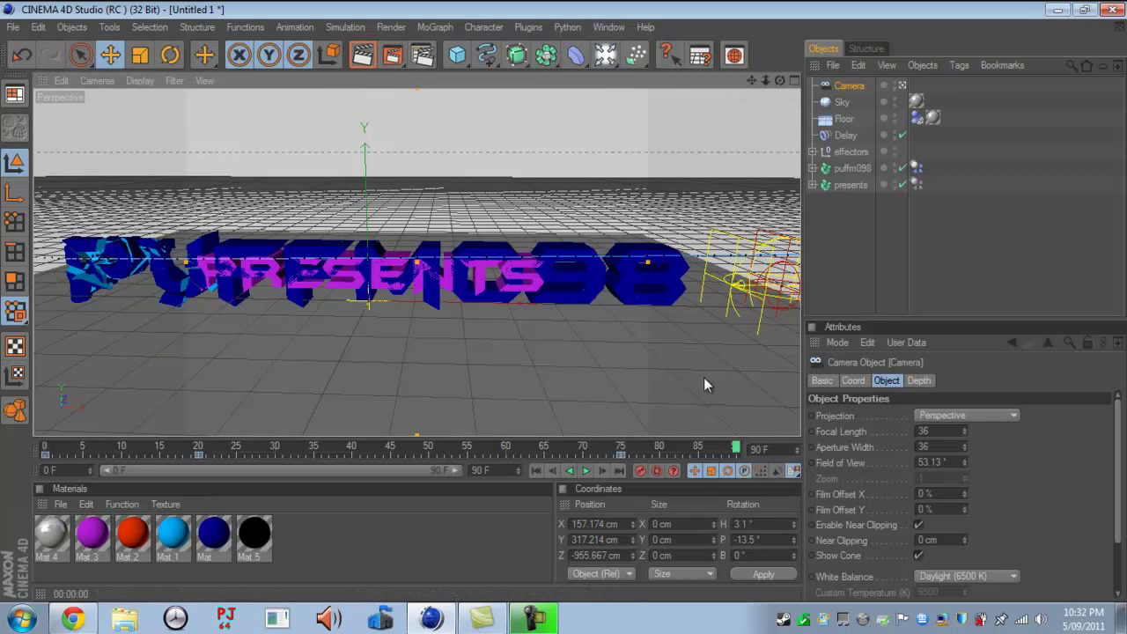
Step: Play the animation through the Camera to check its keyframed movement, and stop playback
{"action": "left_click", "coordinate": [586, 471]}
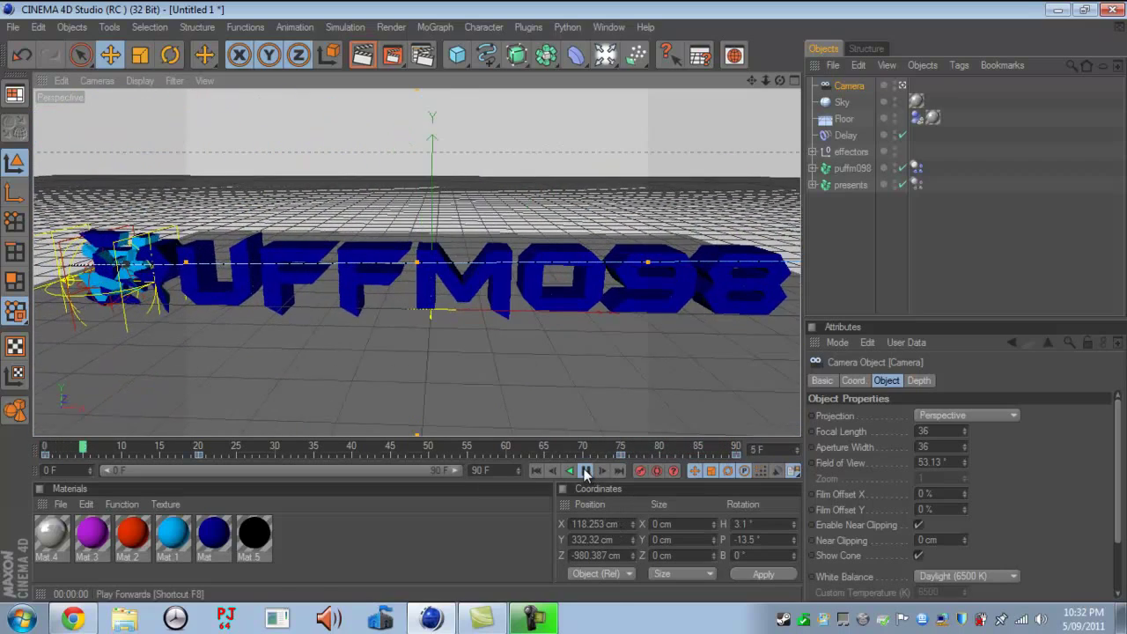
{"action": "left_click", "coordinate": [586, 471]}
Step: Set the render output to the HDV/HDTV 720 25 preset and the frame range to All Frames
{"action": "left_click", "coordinate": [430, 59]}
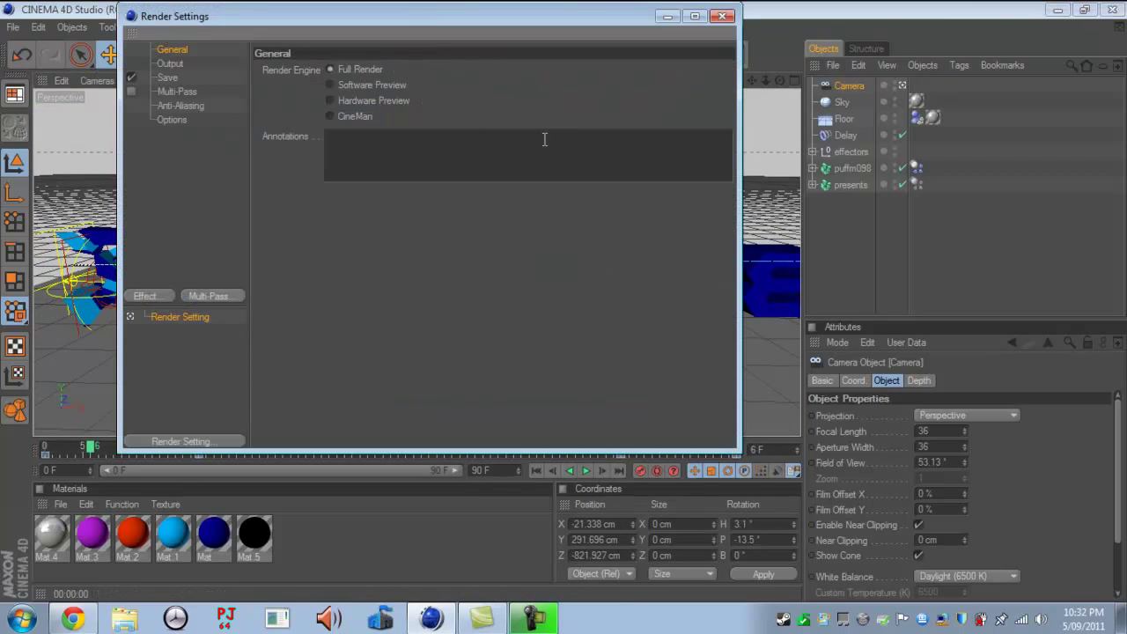
{"action": "left_click", "coordinate": [168, 64]}
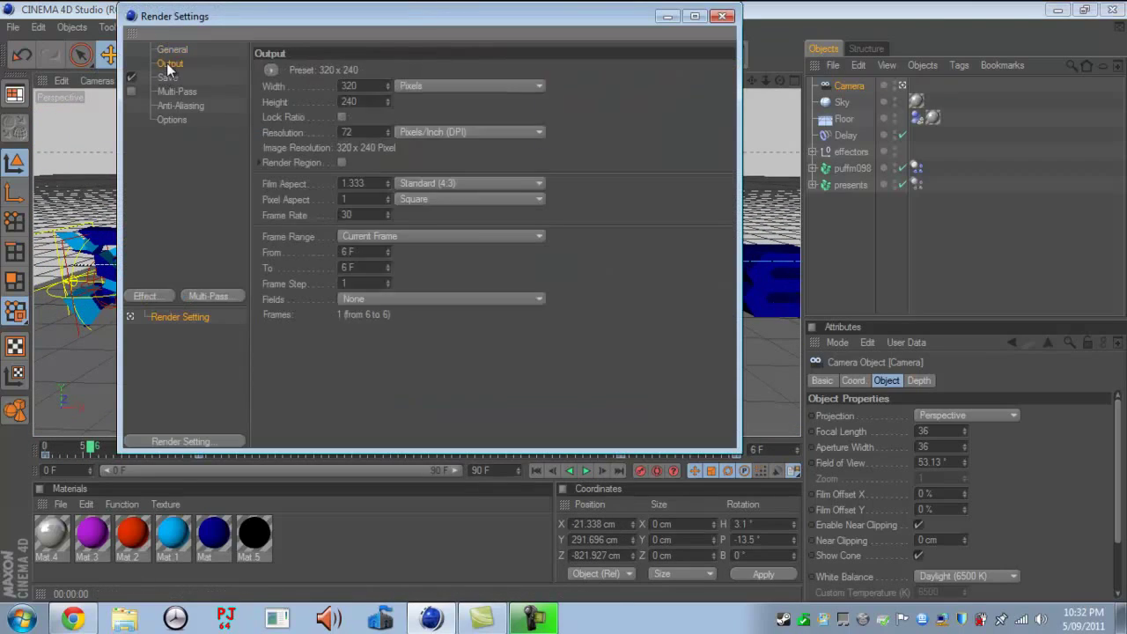
{"action": "left_click", "coordinate": [271, 70]}
{"action": "mouse_move", "coordinate": [319, 106]}
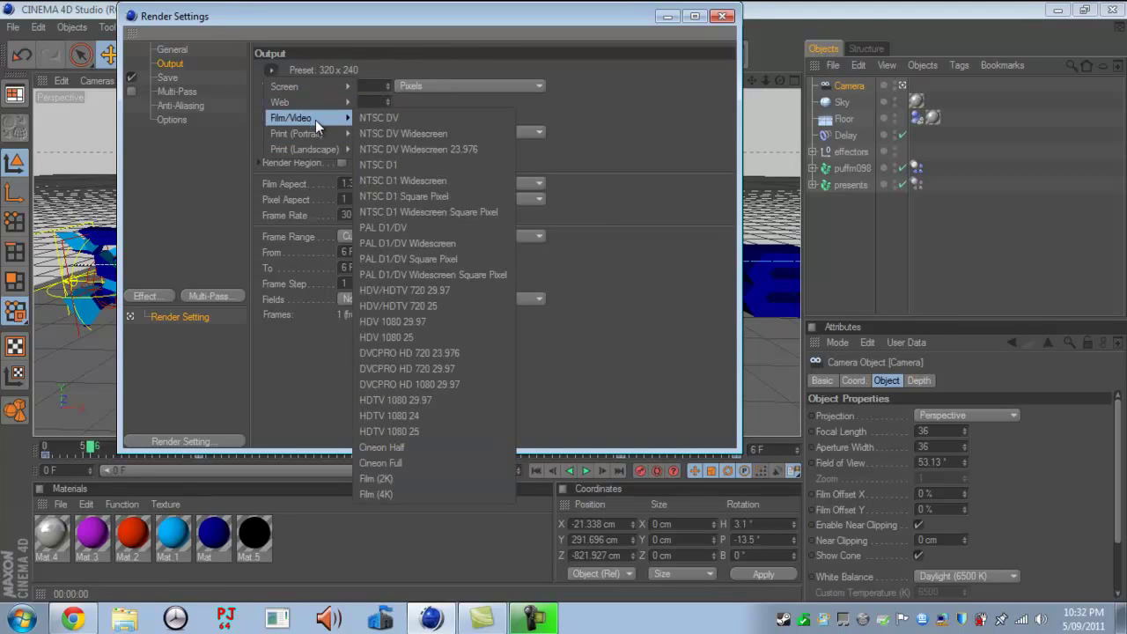
{"action": "left_click", "coordinate": [464, 308]}
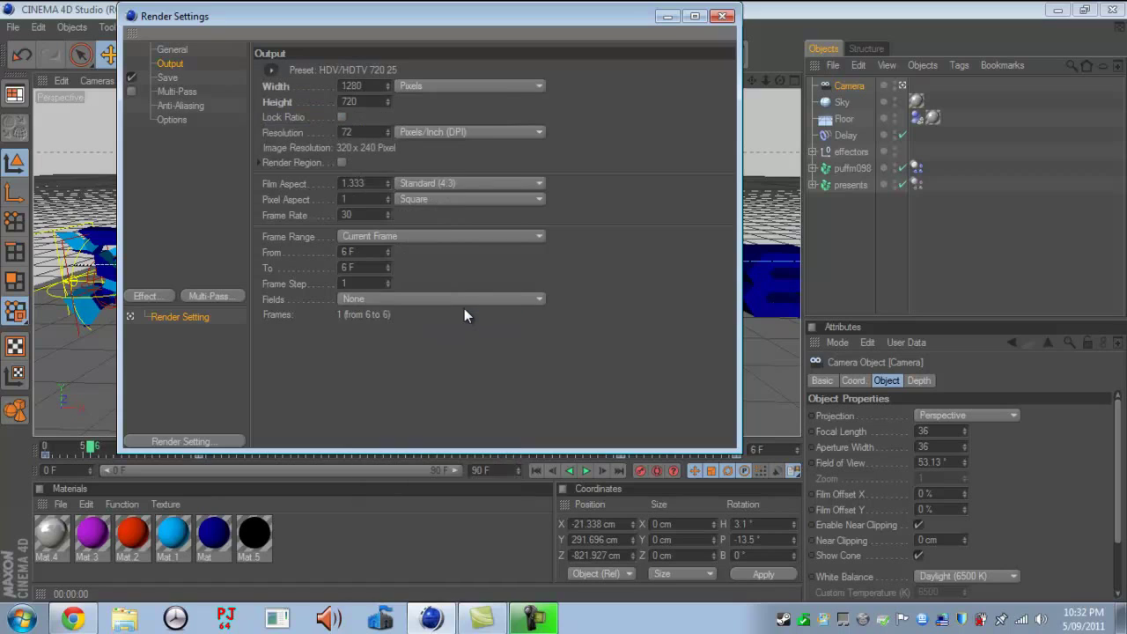
{"action": "left_click", "coordinate": [382, 238]}
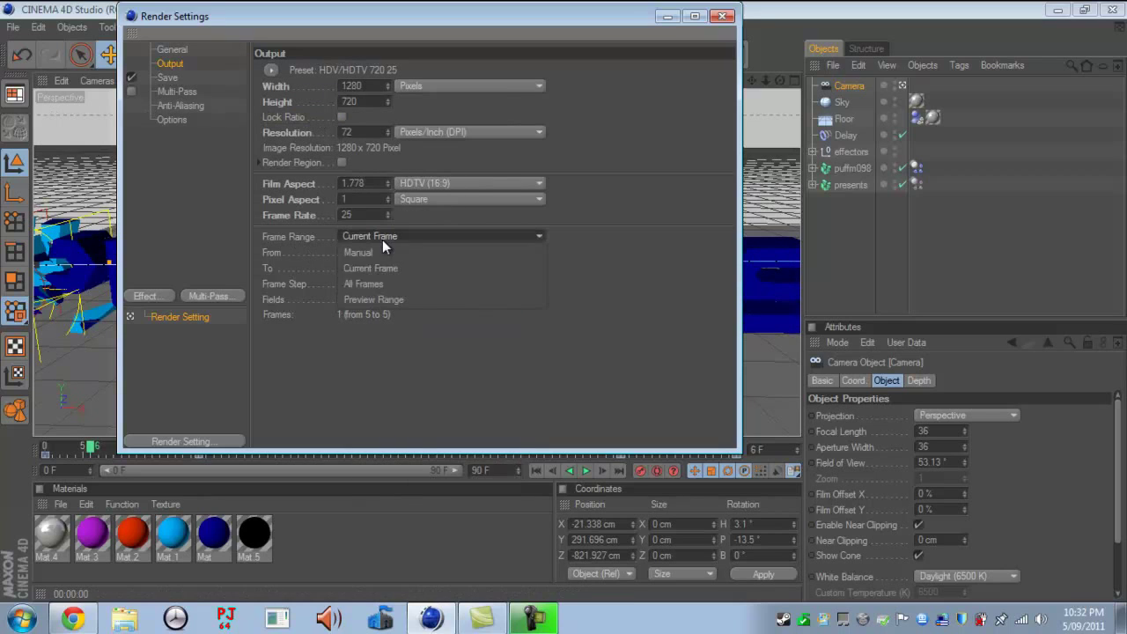
{"action": "left_click", "coordinate": [378, 291]}
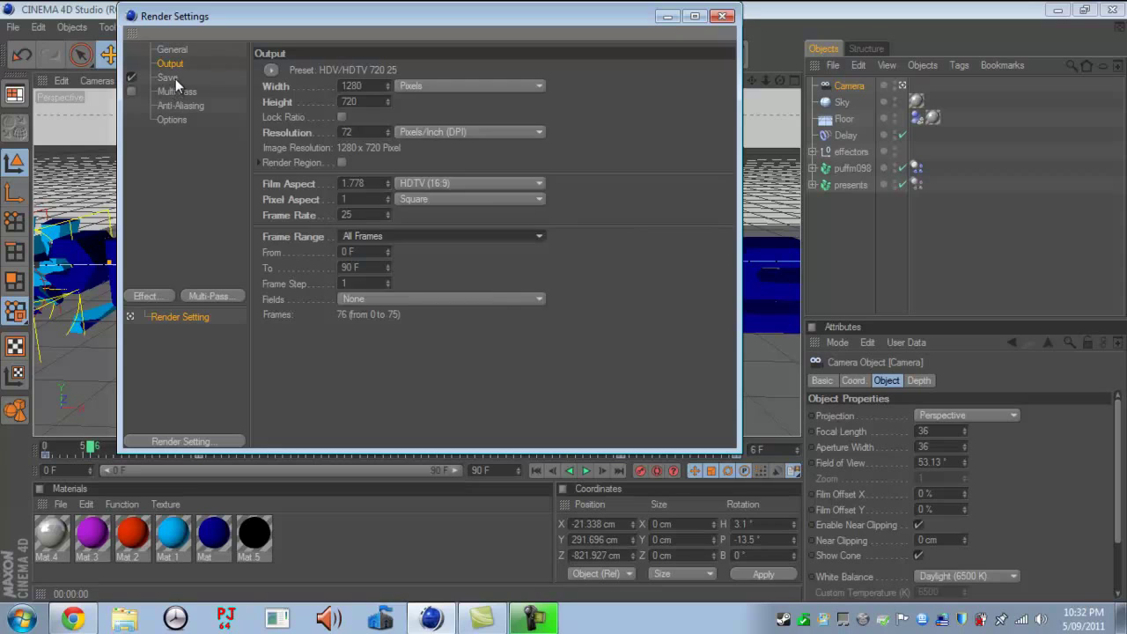
Step: Set the render to save as an AVI Movie on the Desktop under the file name lolololol
{"action": "left_click", "coordinate": [171, 78]}
{"action": "left_click", "coordinate": [423, 115]}
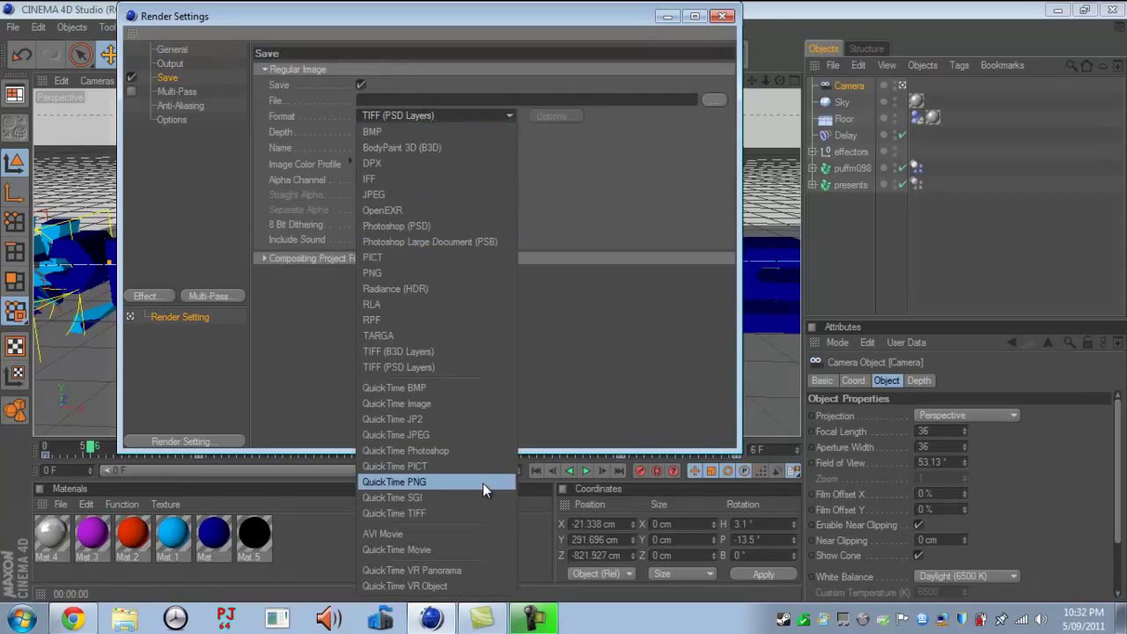
{"action": "left_click", "coordinate": [475, 533]}
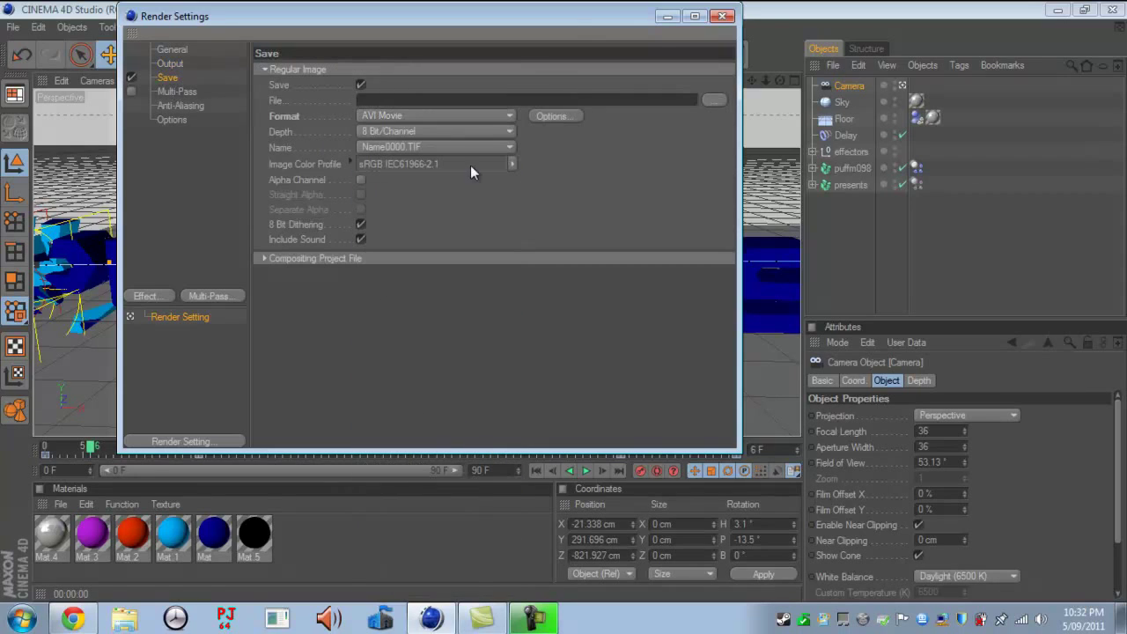
{"action": "left_click", "coordinate": [711, 100]}
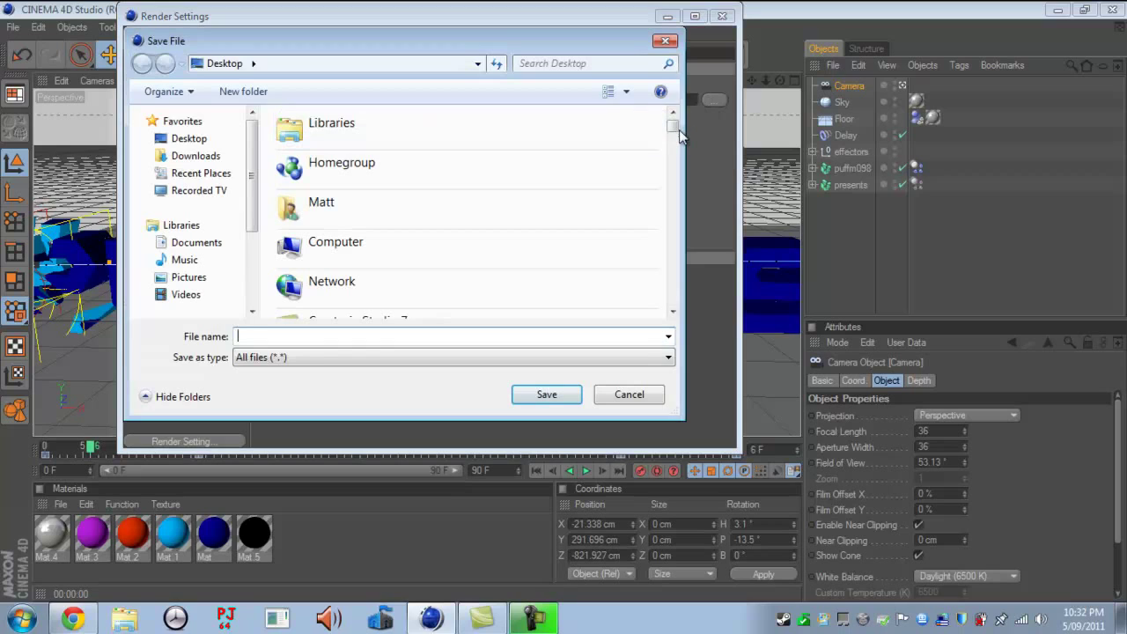
{"action": "left_click", "coordinate": [219, 141]}
{"action": "left_click", "coordinate": [276, 339]}
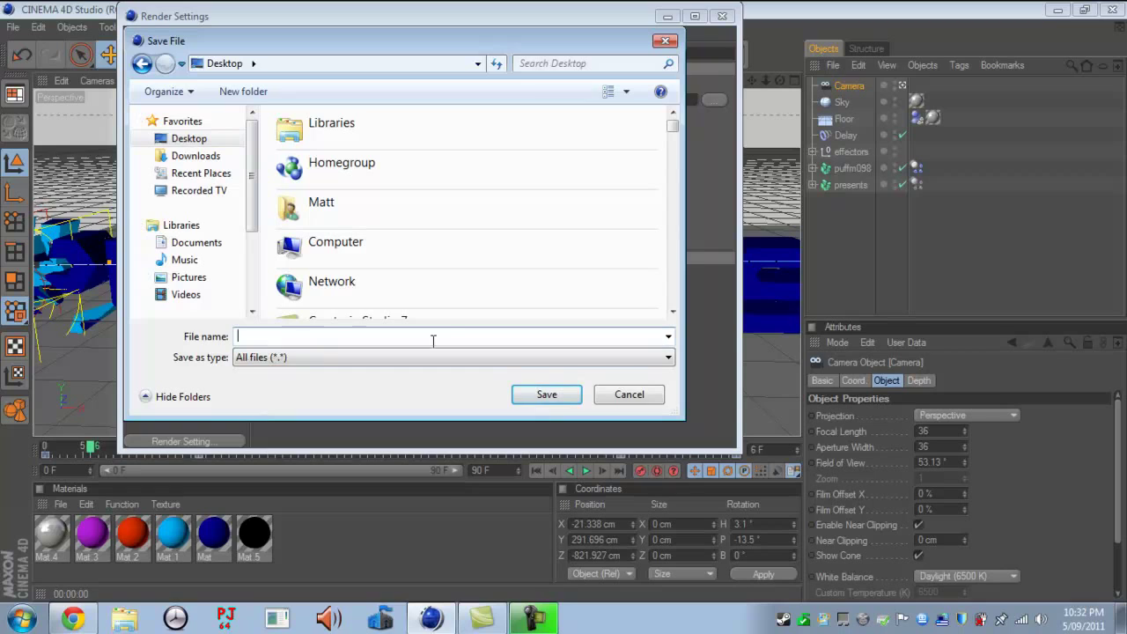
{"action": "type", "text": "lolololol"}
{"action": "left_click", "coordinate": [567, 401]}
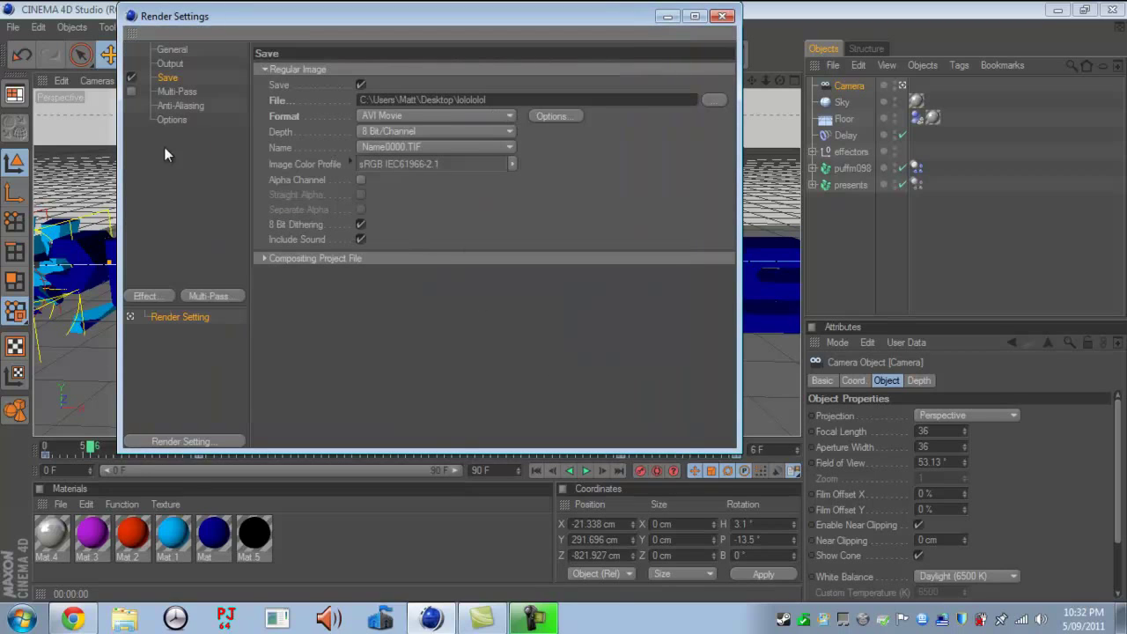
Step: In the render options, set Ray Depth to 6, Reflection Depth to 2 and Shadow Depth to 6, and close the render settings
{"action": "left_click", "coordinate": [173, 92]}
{"action": "left_click", "coordinate": [188, 106]}
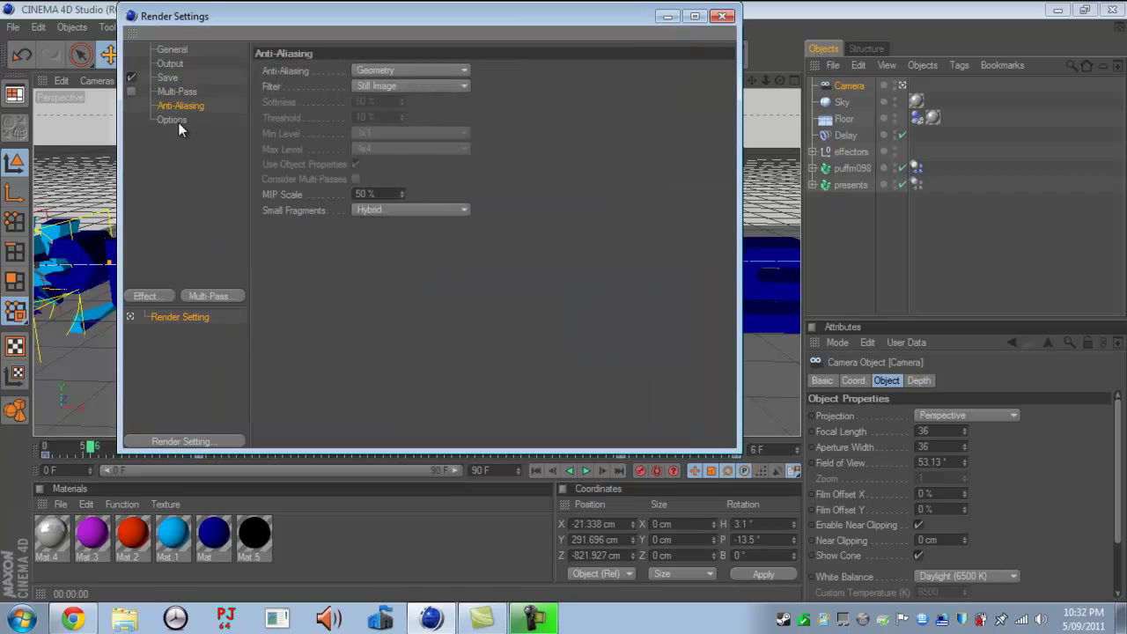
{"action": "left_click", "coordinate": [176, 120]}
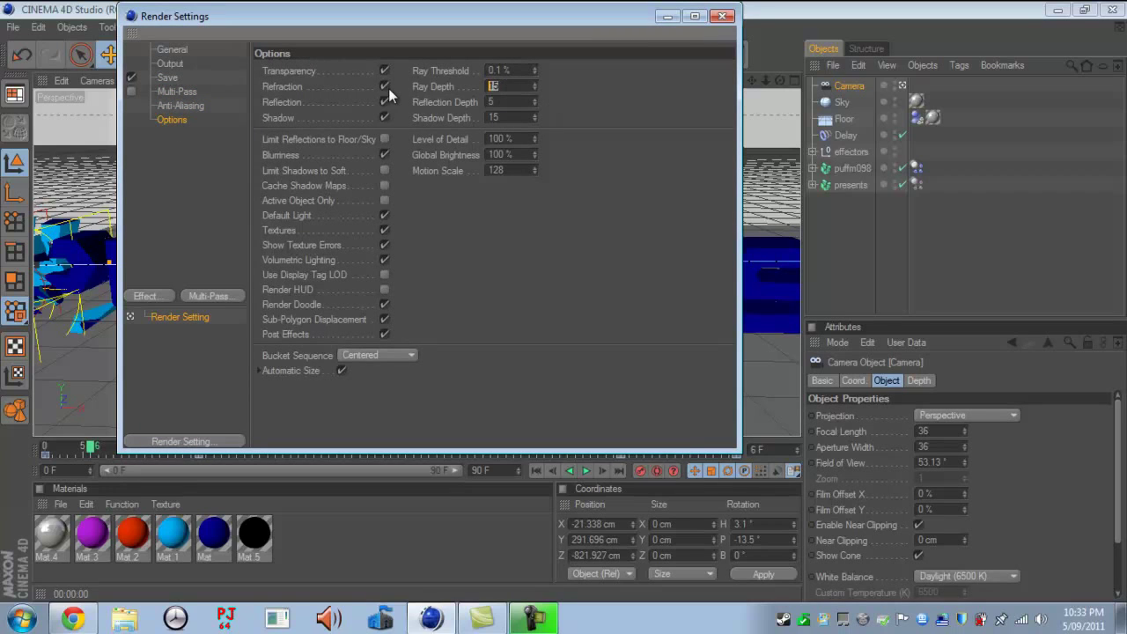
{"action": "type", "text": "6"}
{"action": "key", "text": "Return"}
{"action": "key", "text": "Tab"}
{"action": "type", "text": "2"}
{"action": "key", "text": "BackSpace"}
{"action": "type", "text": "1"}
{"action": "key", "text": "Return"}
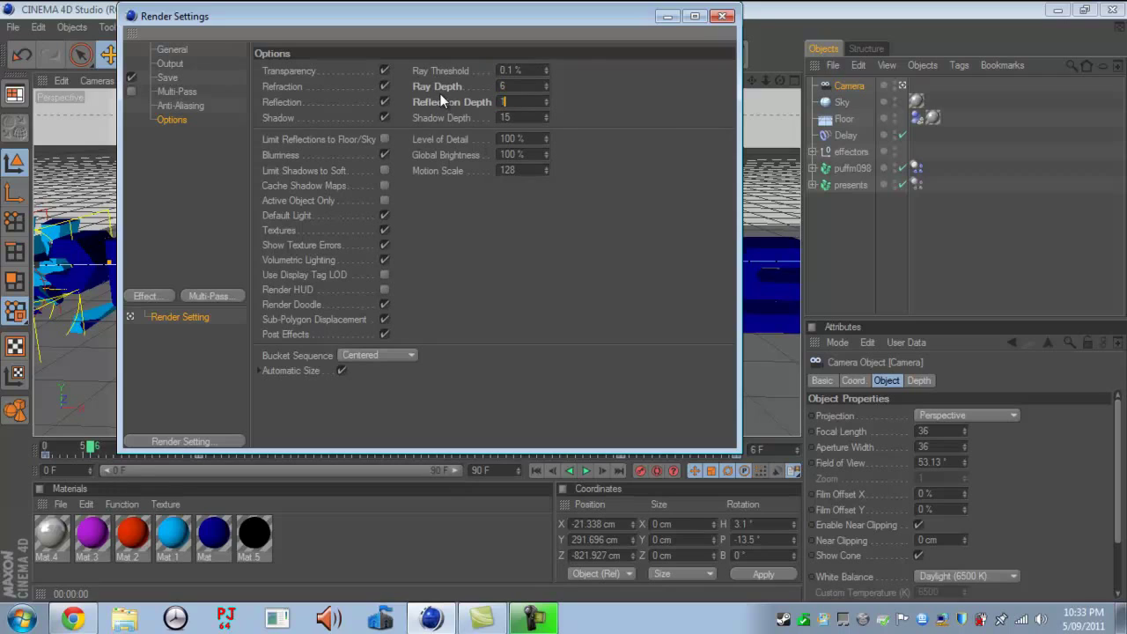
{"action": "type", "text": "2"}
{"action": "key", "text": "Tab"}
{"action": "type", "text": "6"}
{"action": "left_click", "coordinate": [722, 17]}
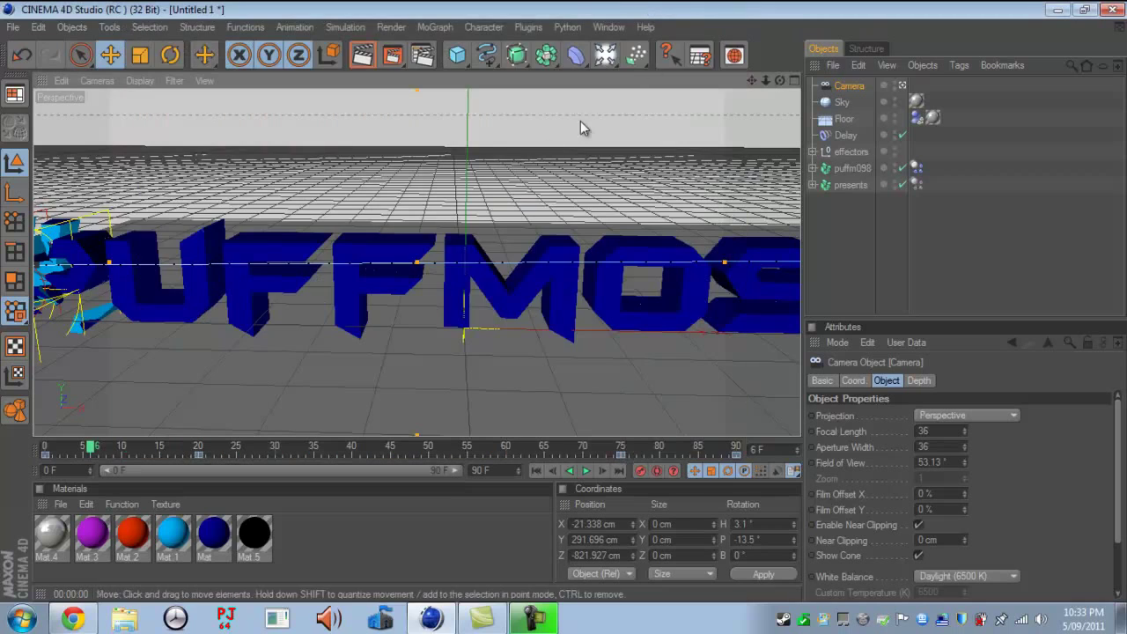
Step: Start rendering the animation to the Picture Viewer, and stop the render after the first few frames
{"action": "left_click", "coordinate": [393, 56]}
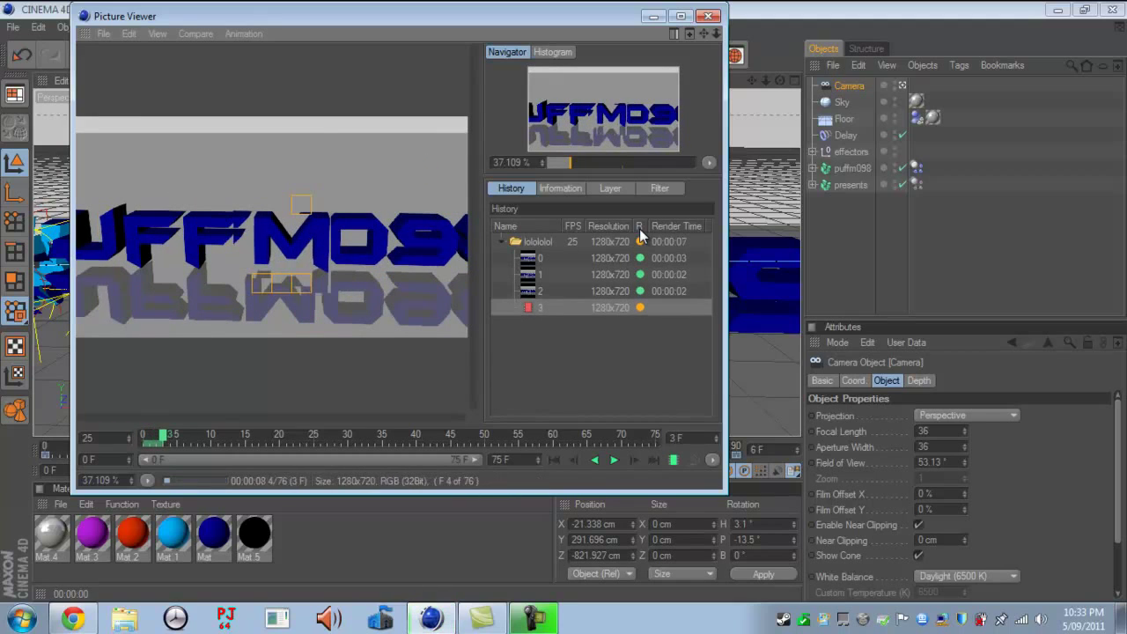
{"action": "left_click", "coordinate": [708, 16]}
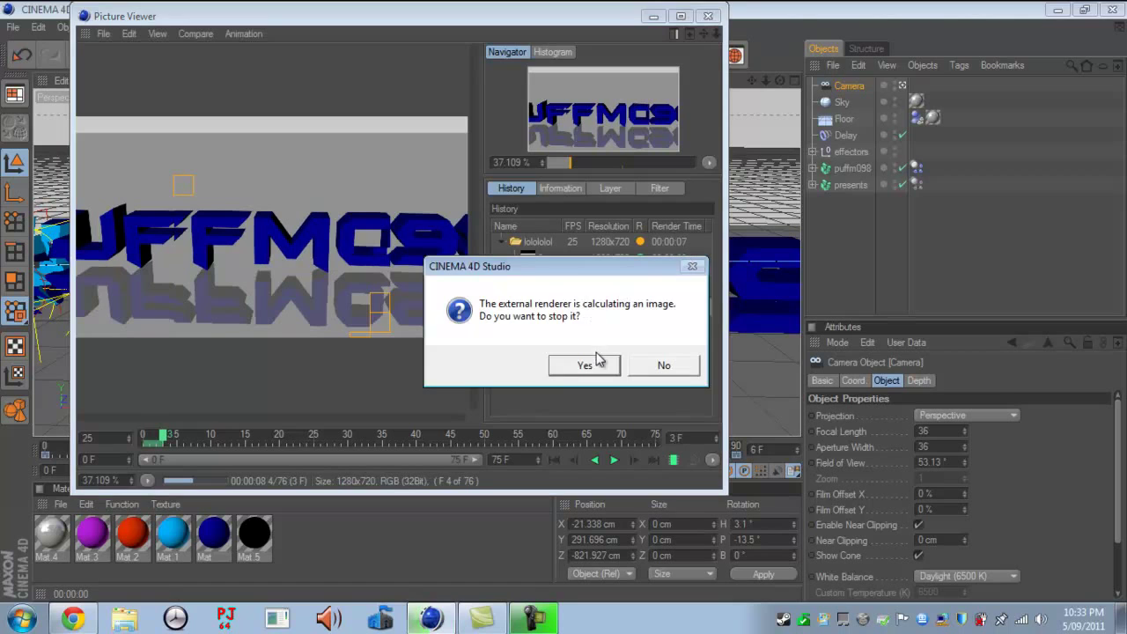
{"action": "left_click", "coordinate": [597, 360]}
Step: Switch to the browser and examine the Cinema 4D Thrausi Text Tutorial page and its linked comment on the R12 exploding effect
{"action": "left_click", "coordinate": [1053, 8]}
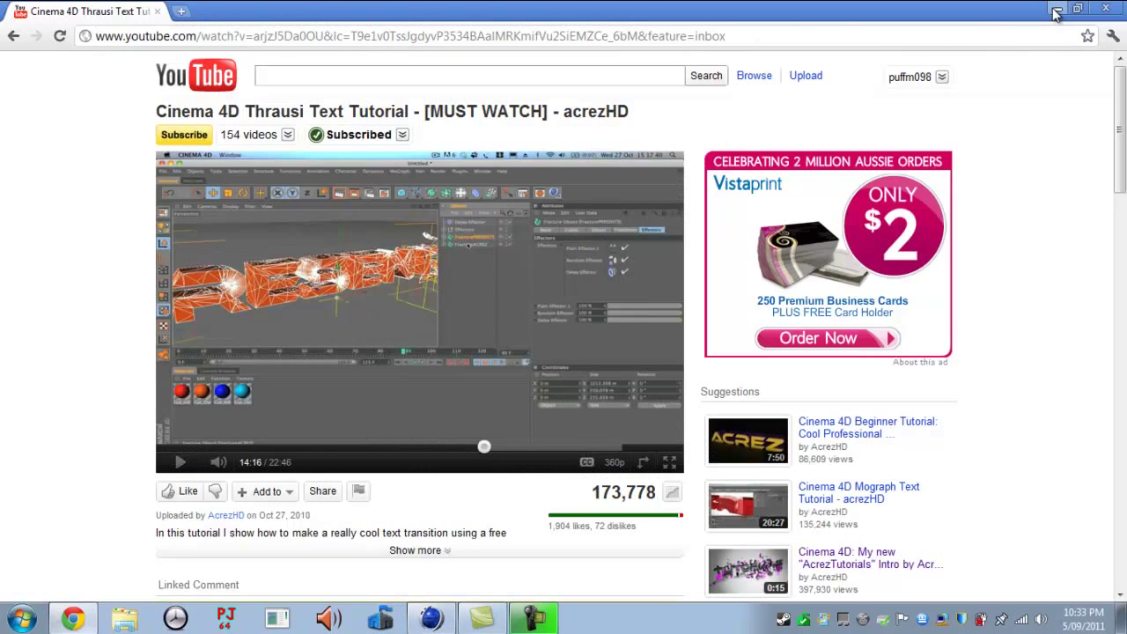
{"action": "left_click", "coordinate": [1056, 11]}
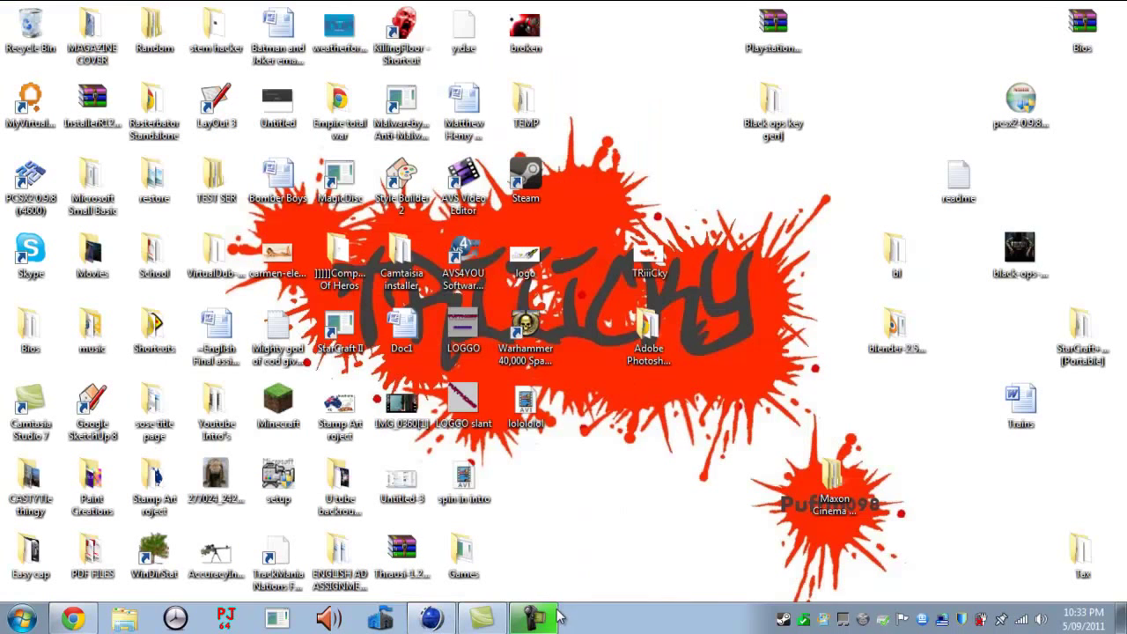
{"action": "left_click", "coordinate": [74, 620]}
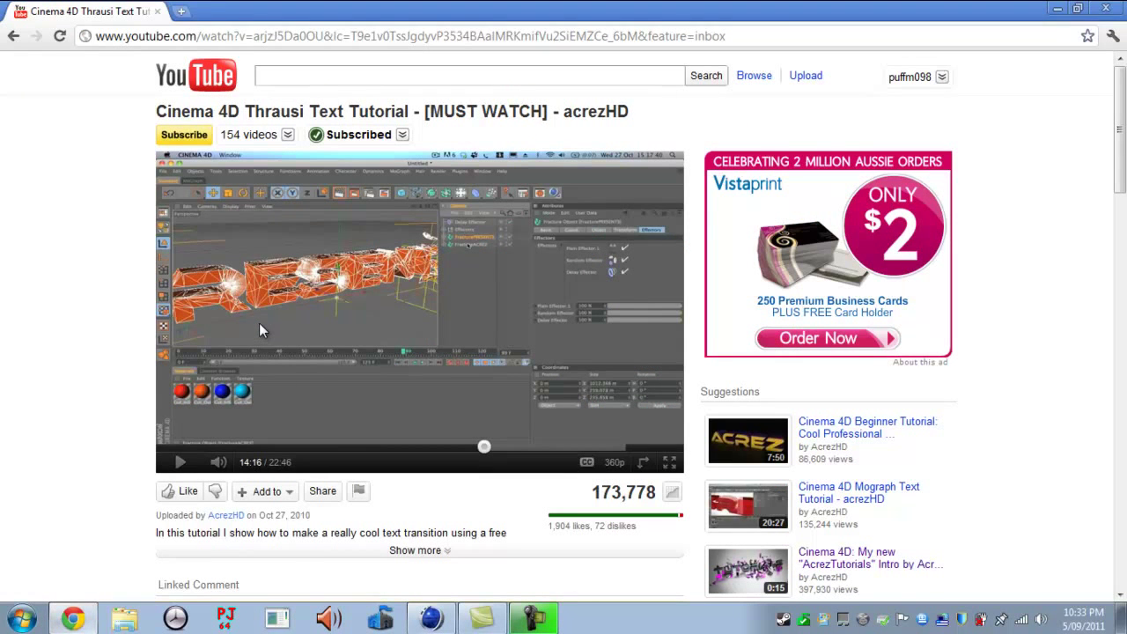
{"action": "left_click", "coordinate": [624, 255]}
{"action": "left_click", "coordinate": [629, 304]}
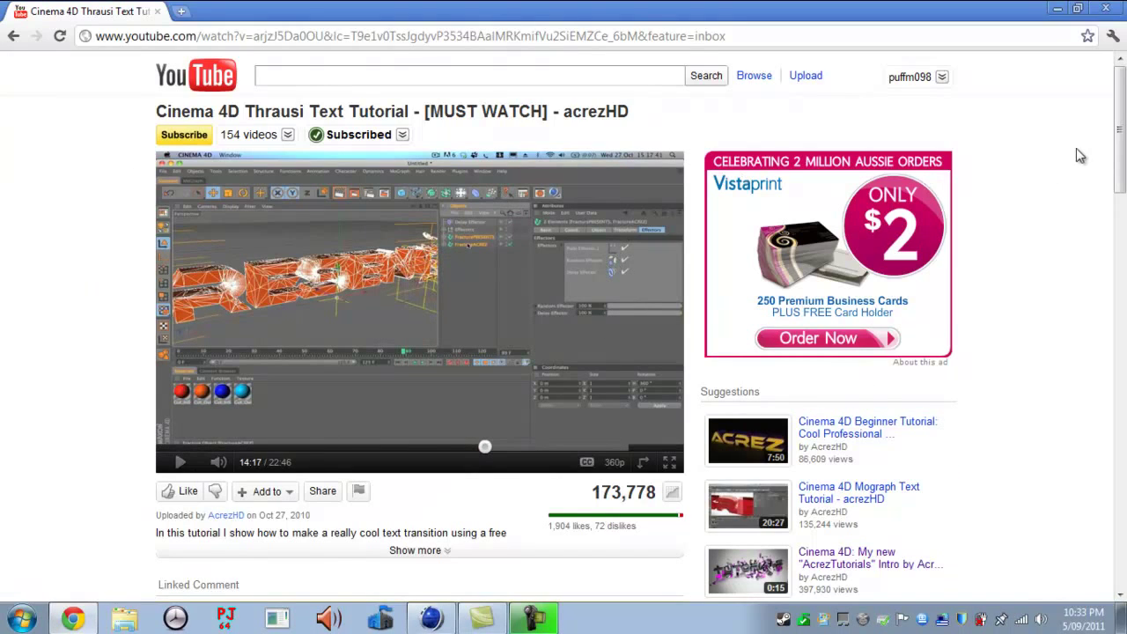
{"action": "left_click_drag", "start_coordinate": [1120, 147], "coordinate": [1122, 259]}
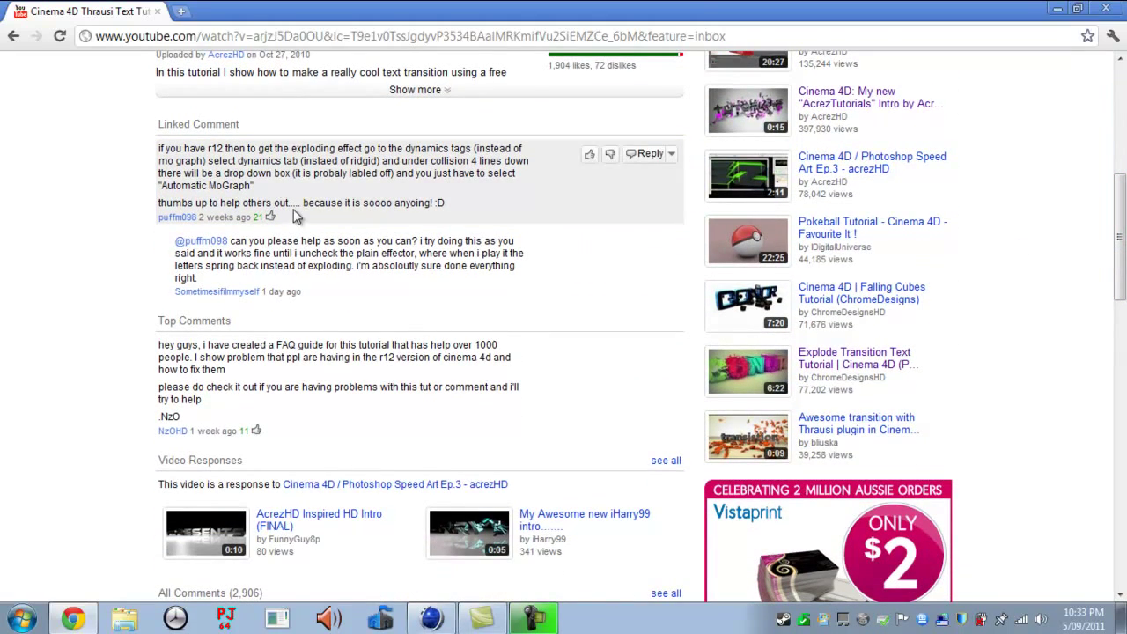
{"action": "mouse_move", "coordinate": [271, 220]}
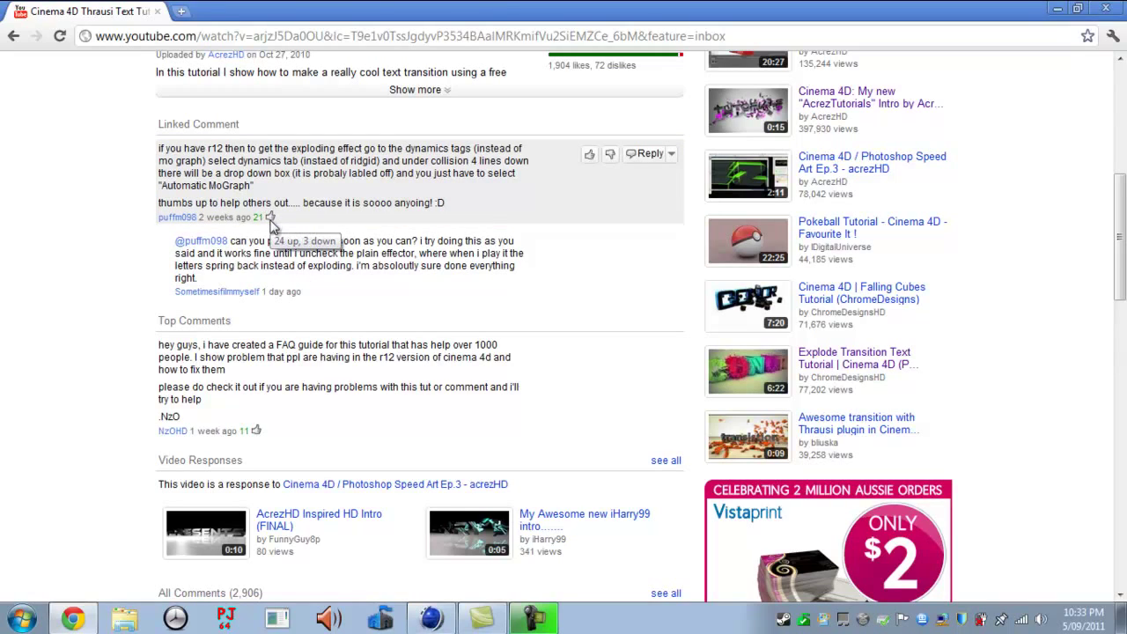
{"action": "left_click_drag", "start_coordinate": [231, 241], "coordinate": [254, 241]}
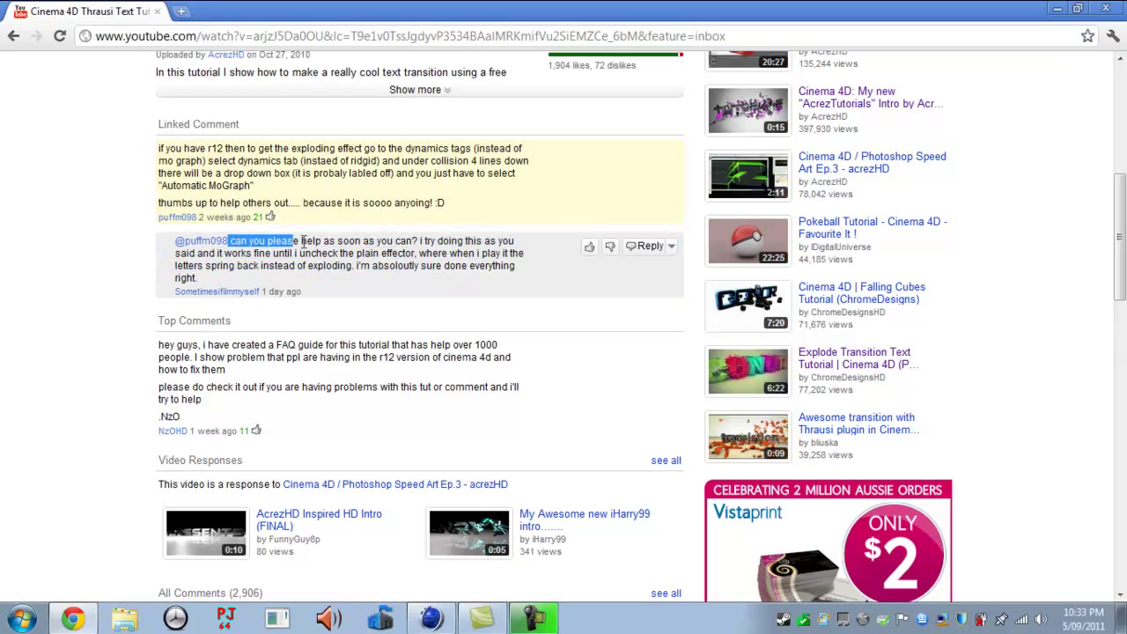
{"action": "mouse_move", "coordinate": [270, 220]}
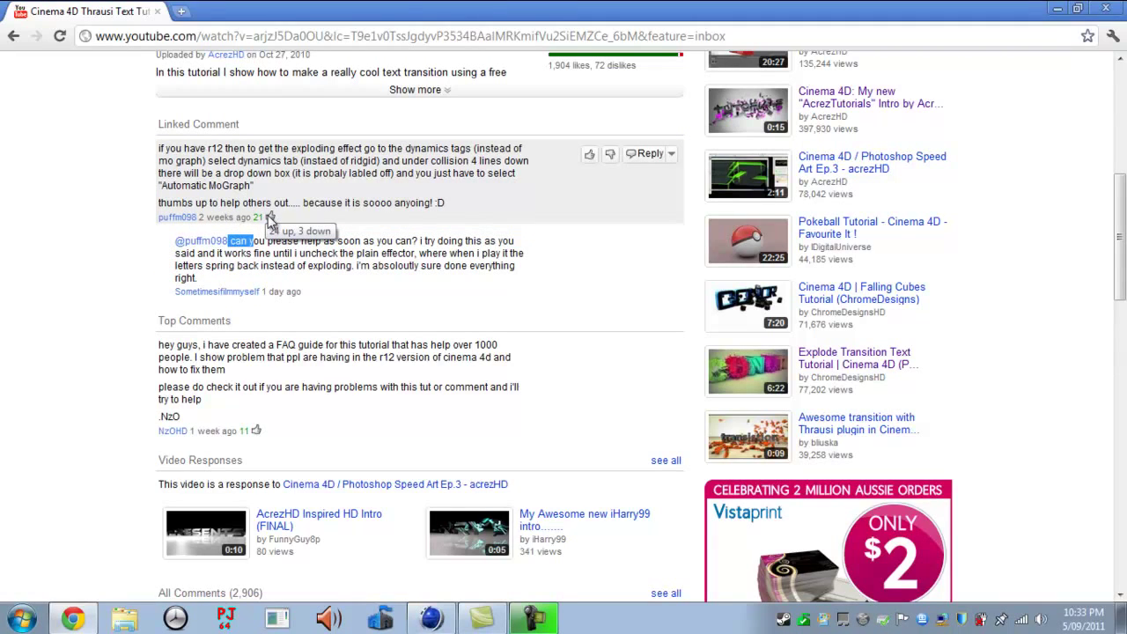
{"action": "scroll", "coordinate": [475, 261], "scroll_direction": "up", "scroll_amount": 5}
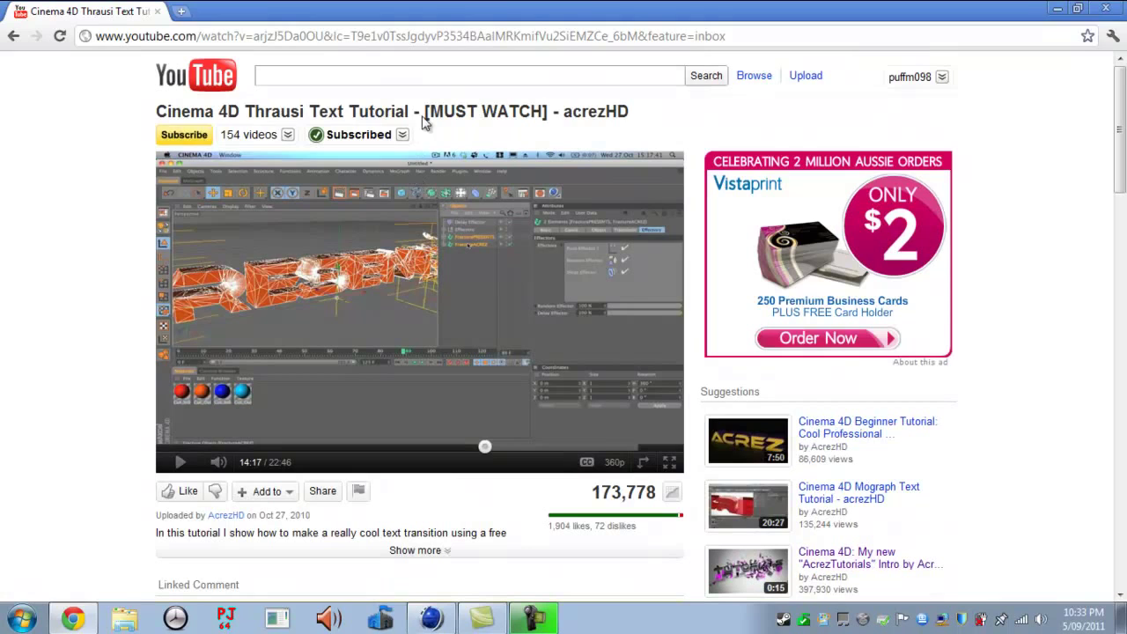
Step: Return to the desktop and open the Youtube Intro's folder in a maximized window to show the finished intros
{"action": "left_click", "coordinate": [1057, 11]}
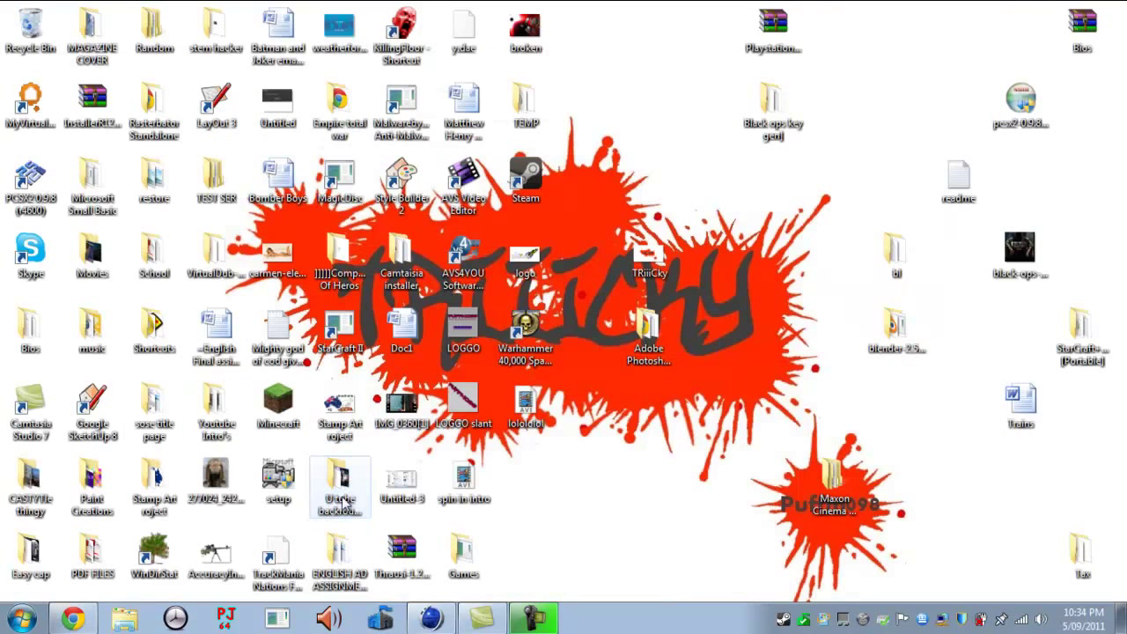
{"action": "double_click", "coordinate": [342, 500]}
{"action": "left_click", "coordinate": [1070, 113]}
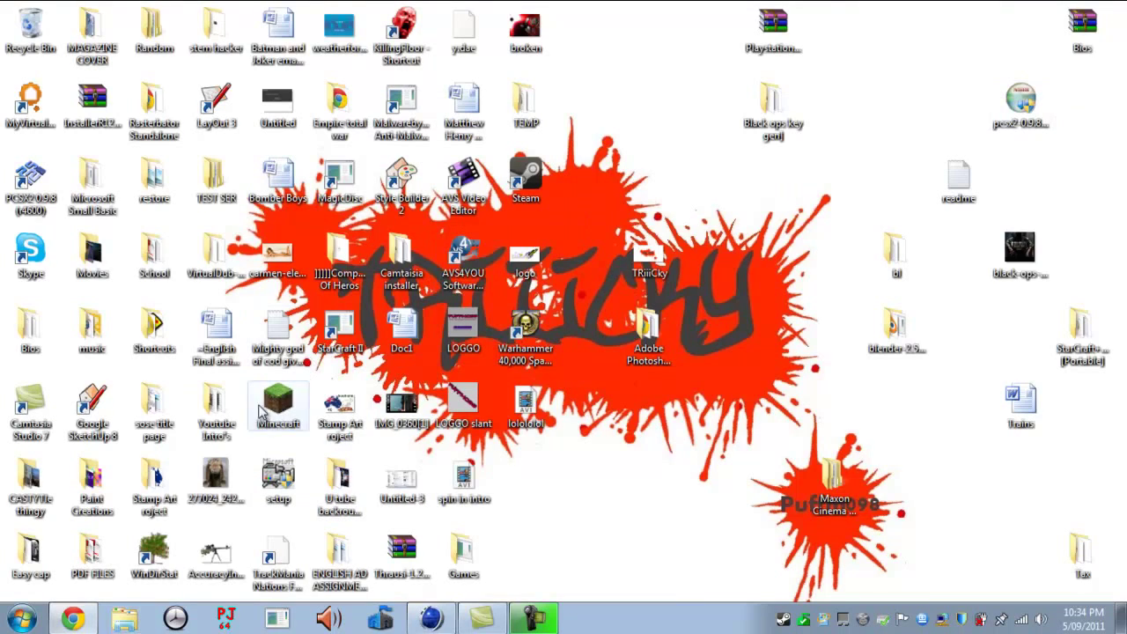
{"action": "double_click", "coordinate": [216, 407]}
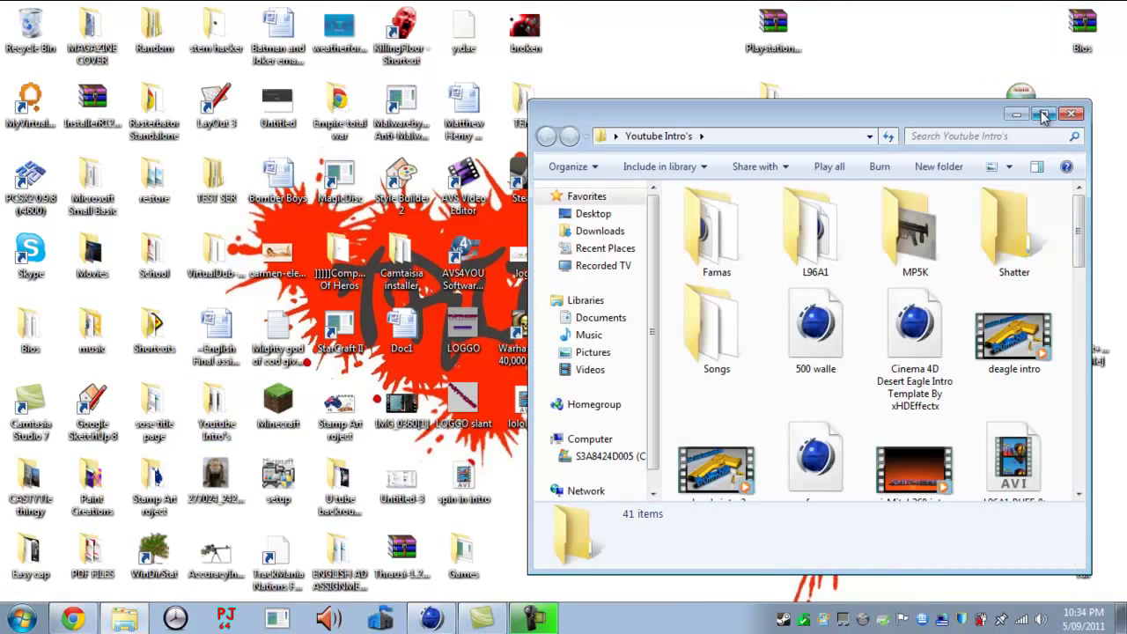
{"action": "left_click", "coordinate": [1044, 117]}
{"action": "scroll", "coordinate": [1100, 275], "scroll_direction": "down", "scroll_amount": 1}
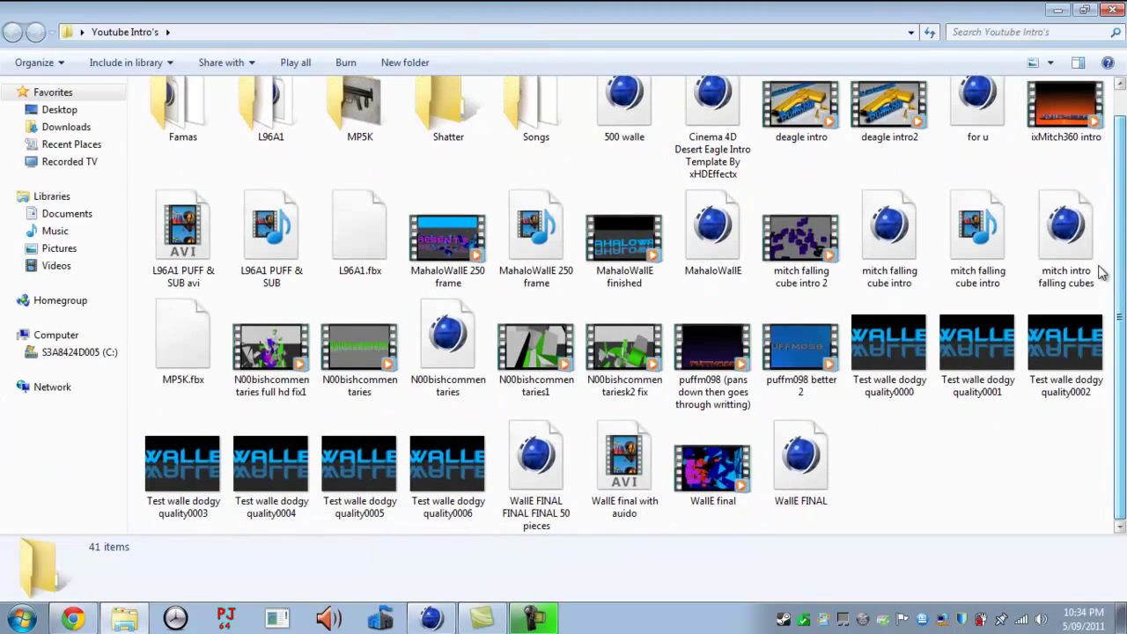
Step: Examine the MahaloWallE 250 frame and WallE final clips, and open WallE final for playback
{"action": "left_click", "coordinate": [711, 466]}
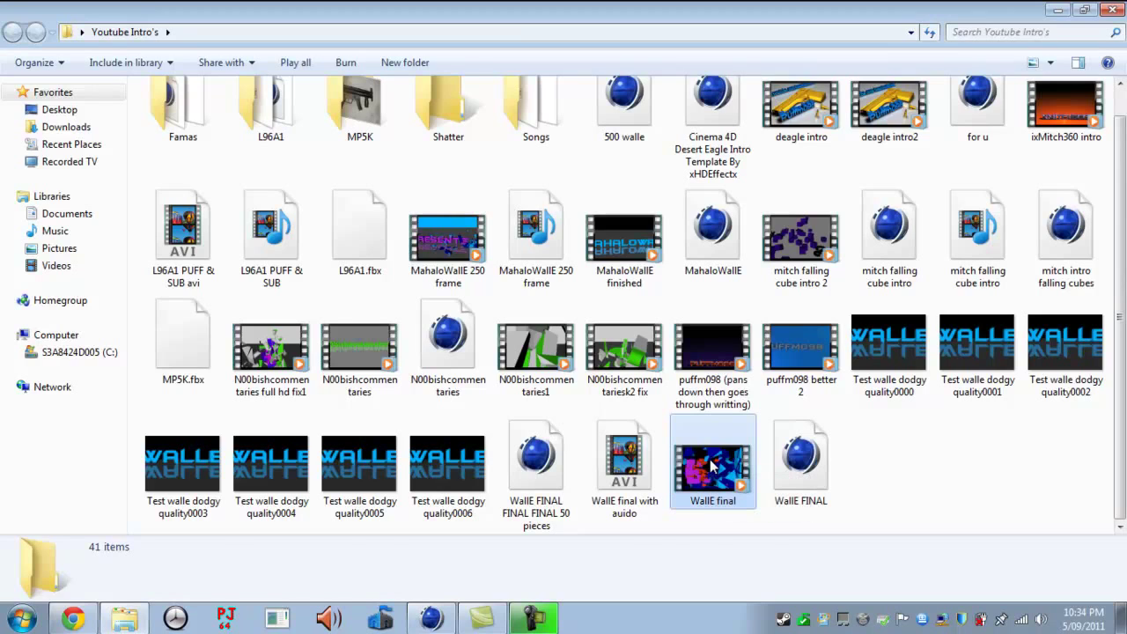
{"action": "left_click", "coordinate": [472, 282]}
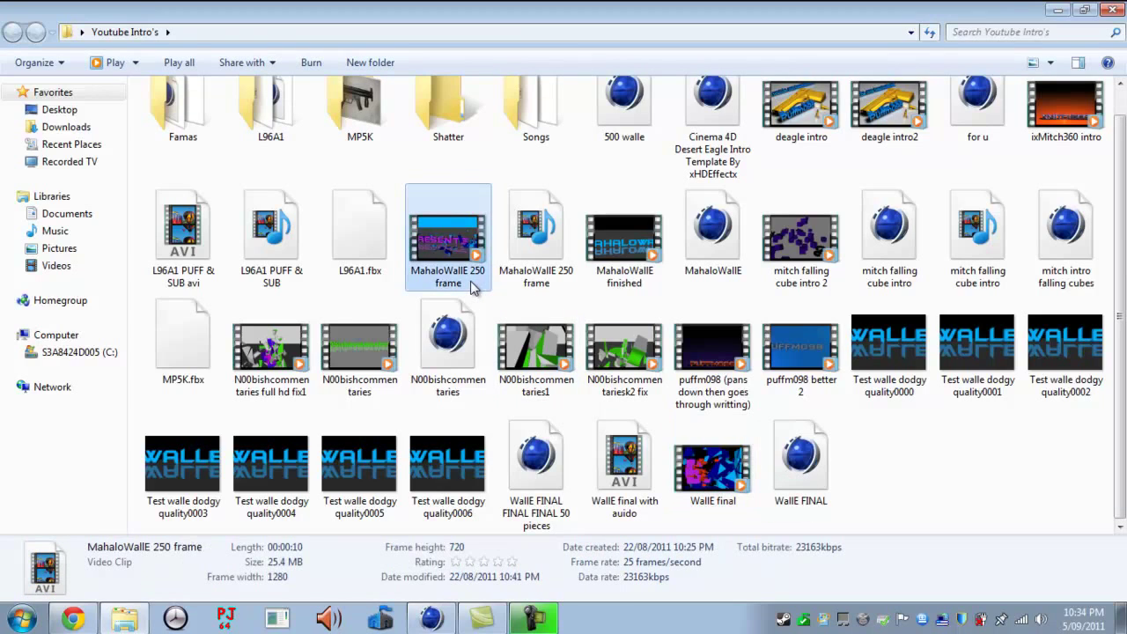
{"action": "left_click", "coordinate": [689, 480]}
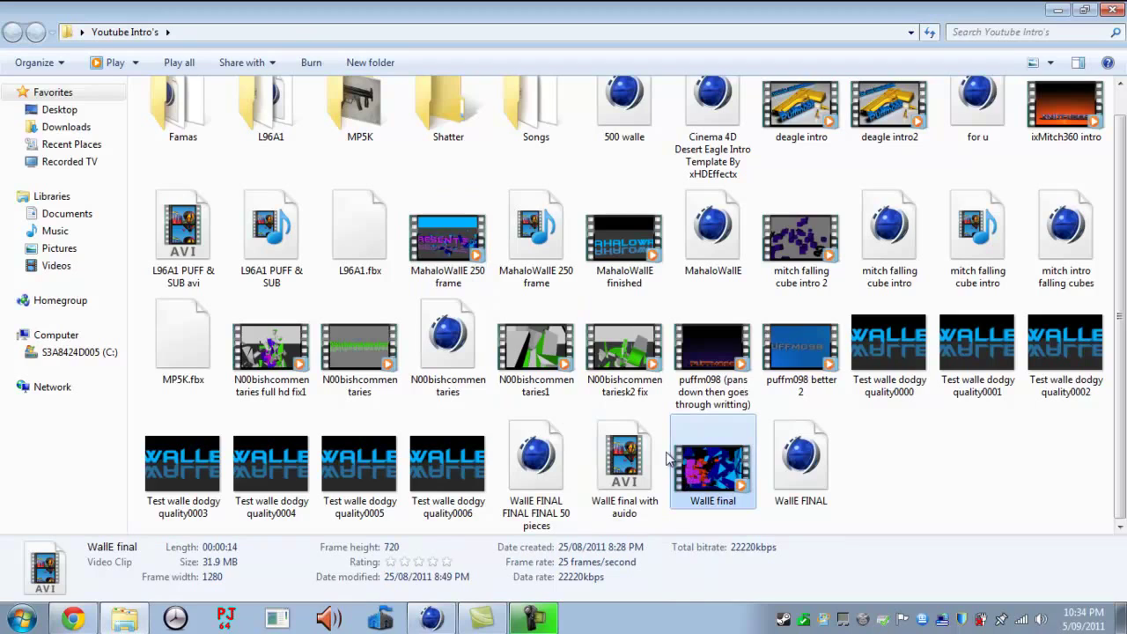
{"action": "left_click", "coordinate": [473, 255]}
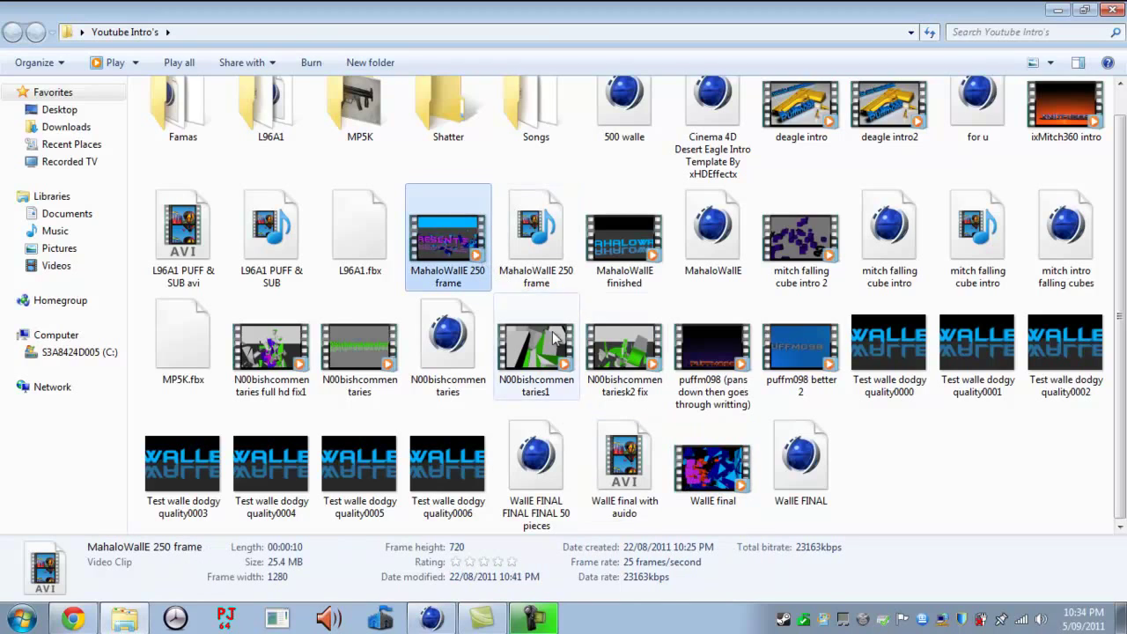
{"action": "left_click", "coordinate": [685, 472]}
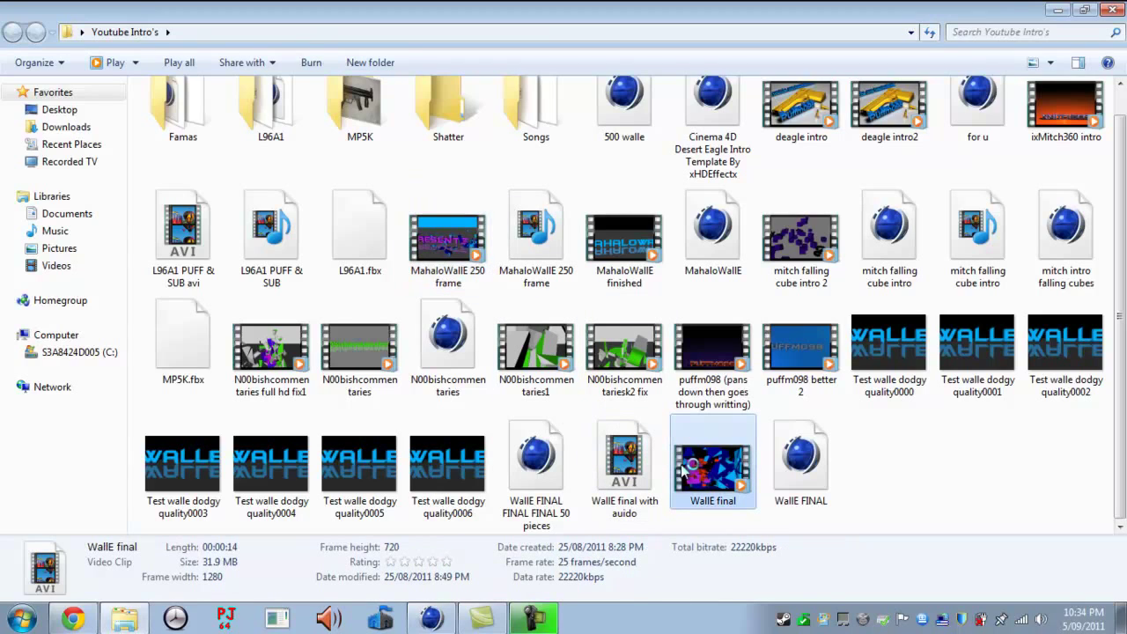
Step: Try to play the WallE final and MahaloWallE 250 frame clips in Windows Media Player, dismissing the playback dialogs
{"action": "double_click", "coordinate": [685, 472]}
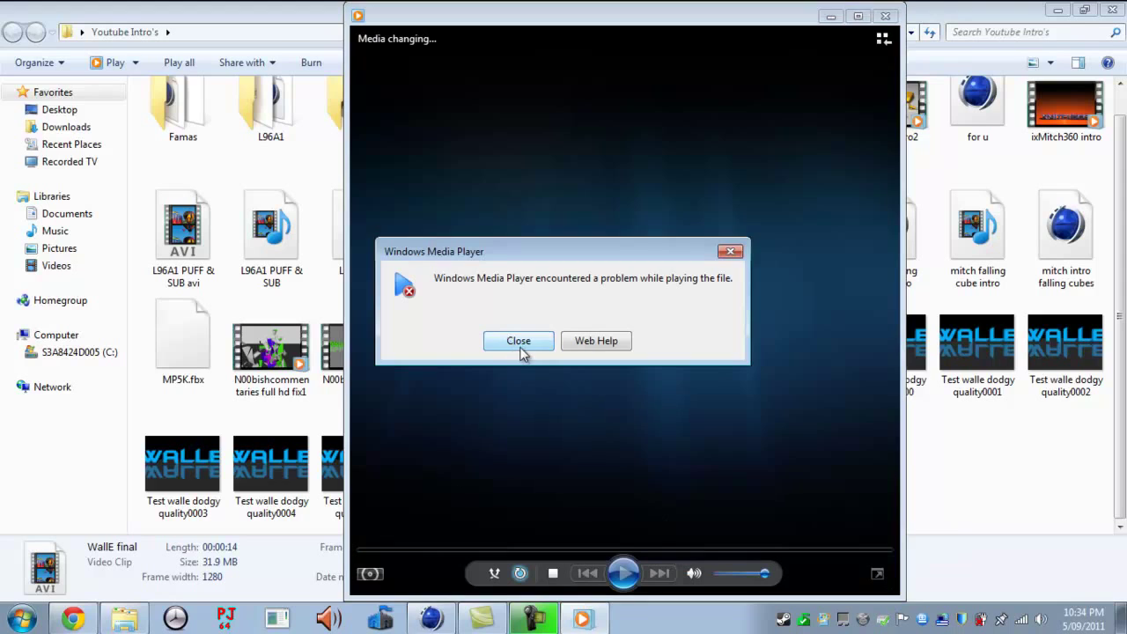
{"action": "left_click", "coordinate": [520, 345]}
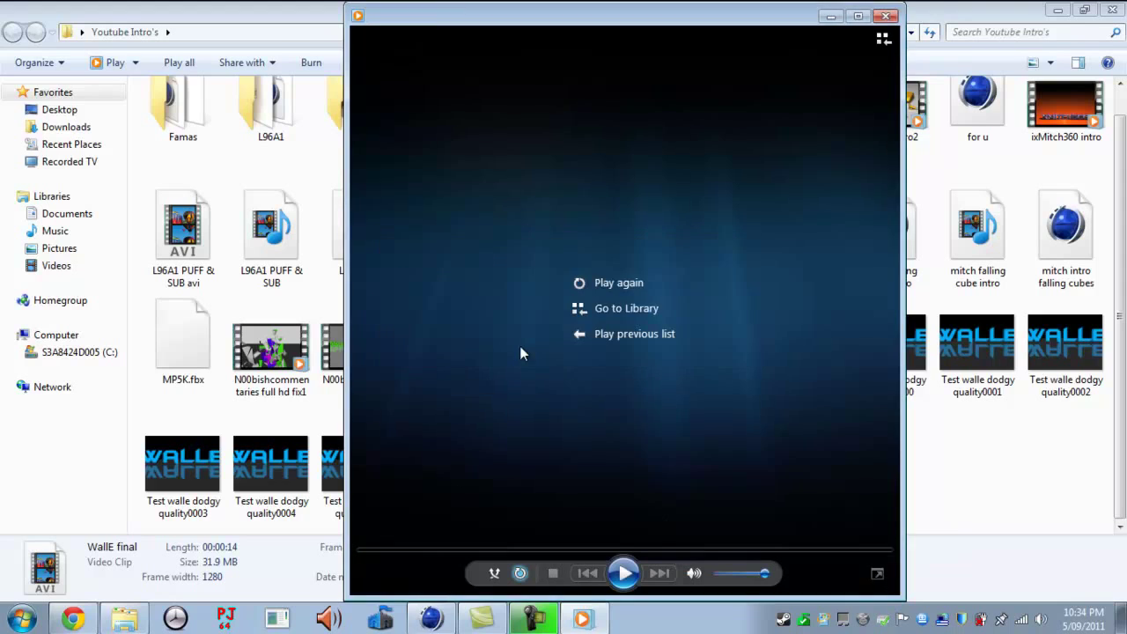
{"action": "left_click", "coordinate": [622, 573]}
{"action": "key", "text": "Return"}
{"action": "left_click", "coordinate": [892, 15]}
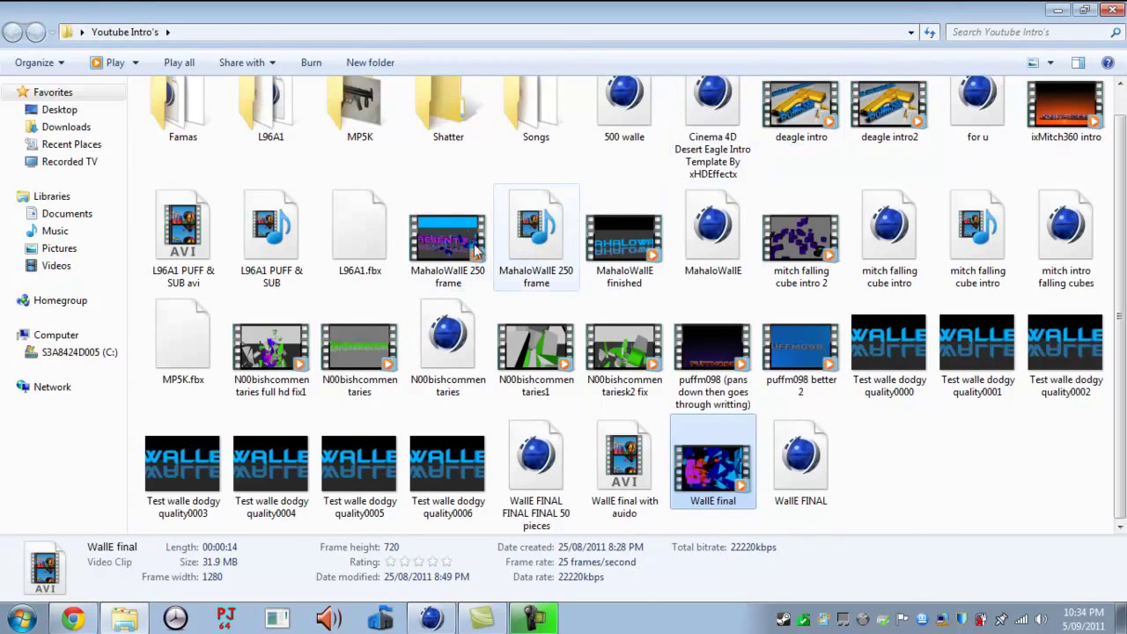
{"action": "left_click", "coordinate": [456, 251]}
{"action": "double_click", "coordinate": [456, 250]}
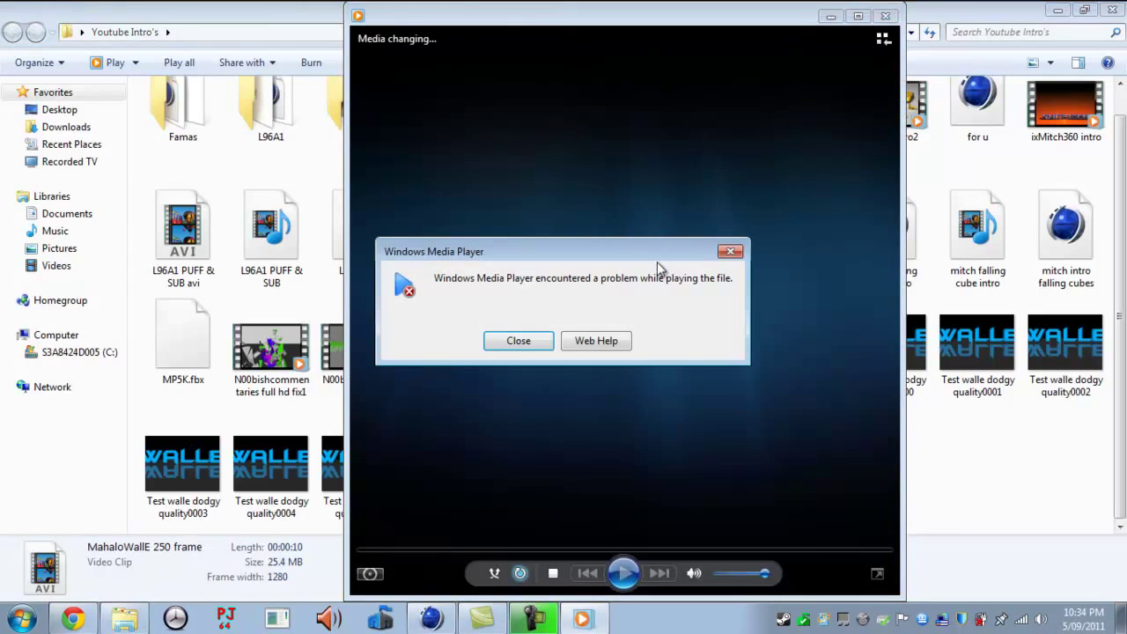
{"action": "left_click", "coordinate": [530, 348]}
Step: Switch to the browser, open the puffm098 YouTube channel, and start the WallE intro from its uploads
{"action": "left_click", "coordinate": [73, 619]}
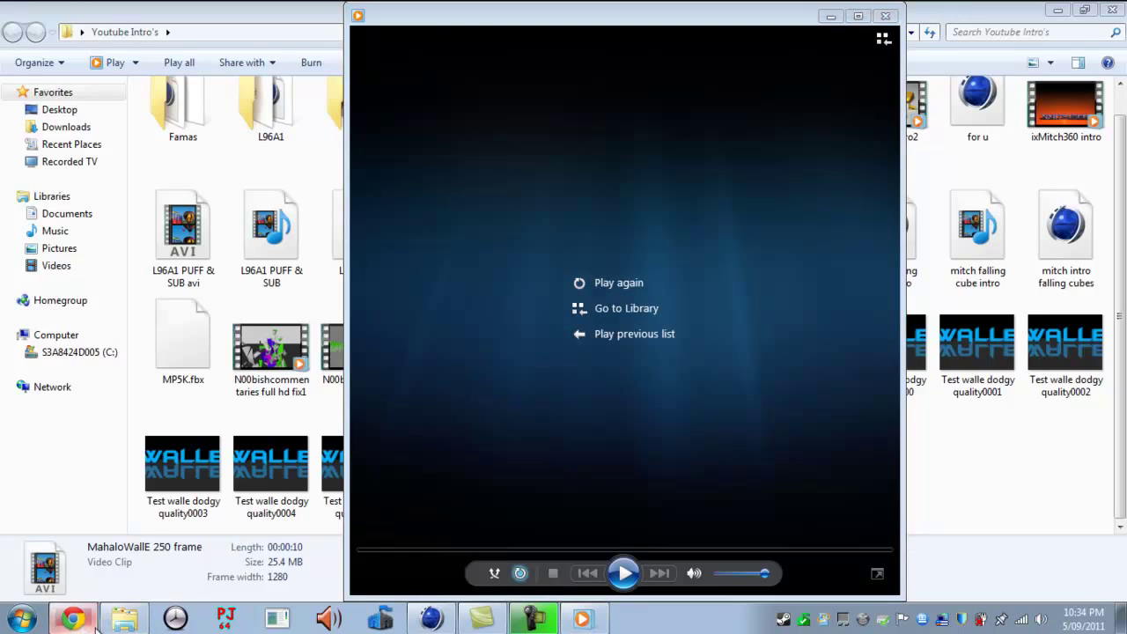
{"action": "left_click", "coordinate": [923, 74]}
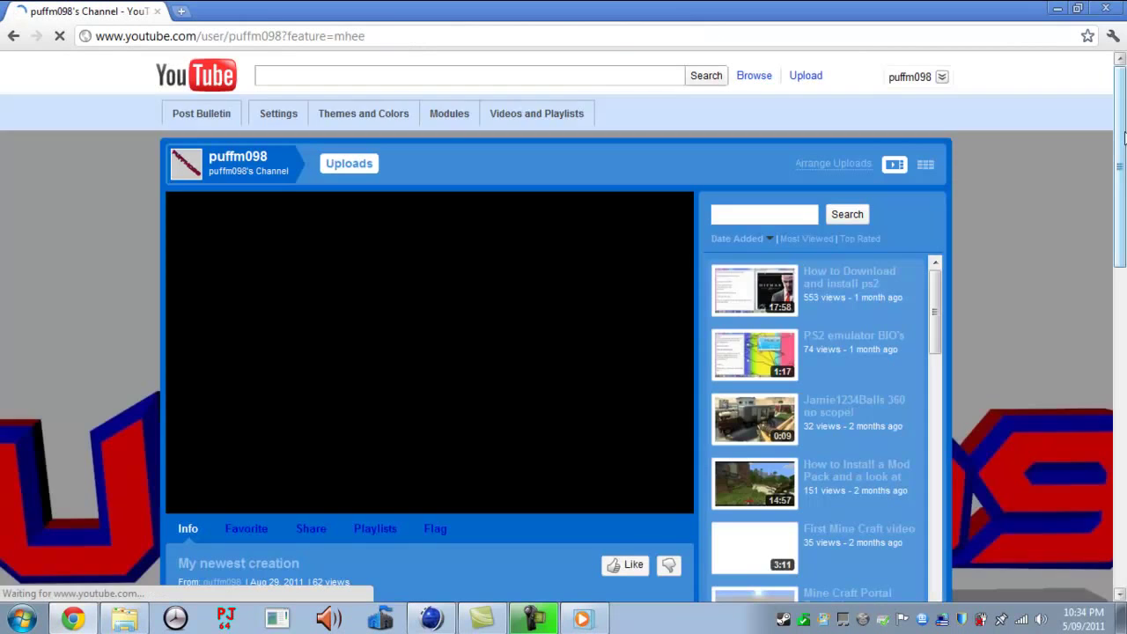
{"action": "left_click_drag", "start_coordinate": [1123, 135], "coordinate": [1123, 192]}
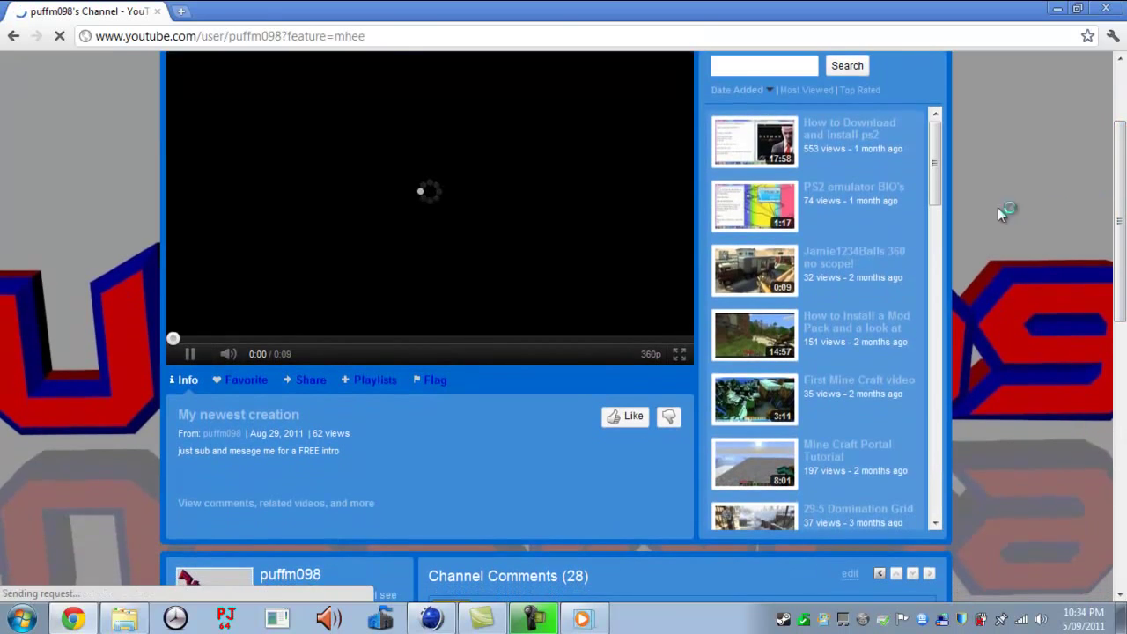
{"action": "left_click_drag", "start_coordinate": [935, 172], "coordinate": [934, 295]}
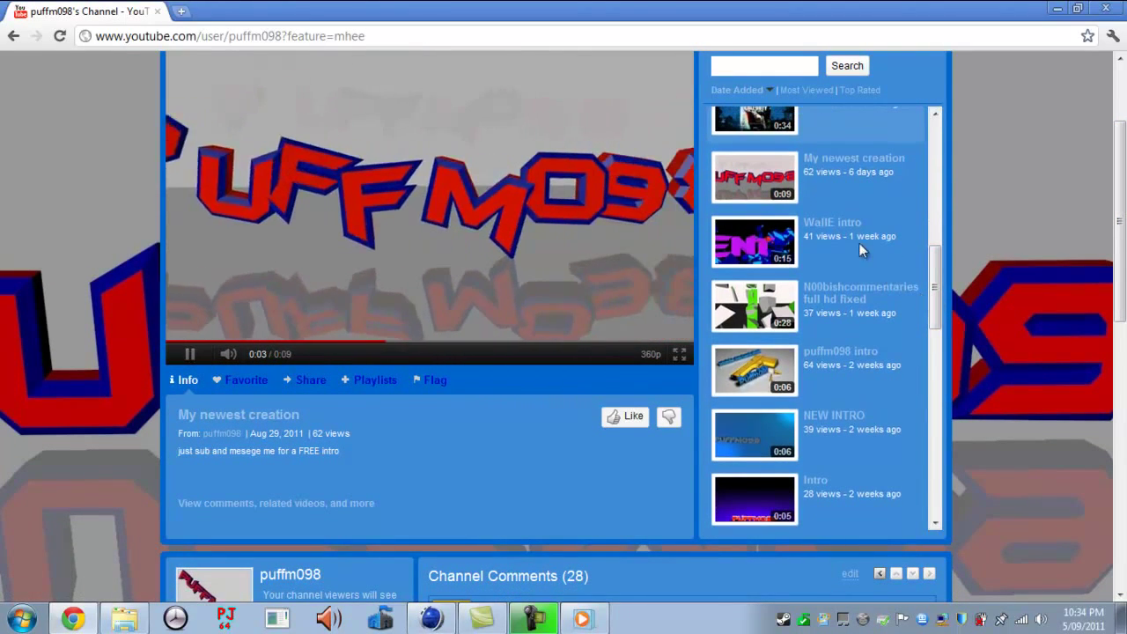
{"action": "left_click", "coordinate": [825, 224]}
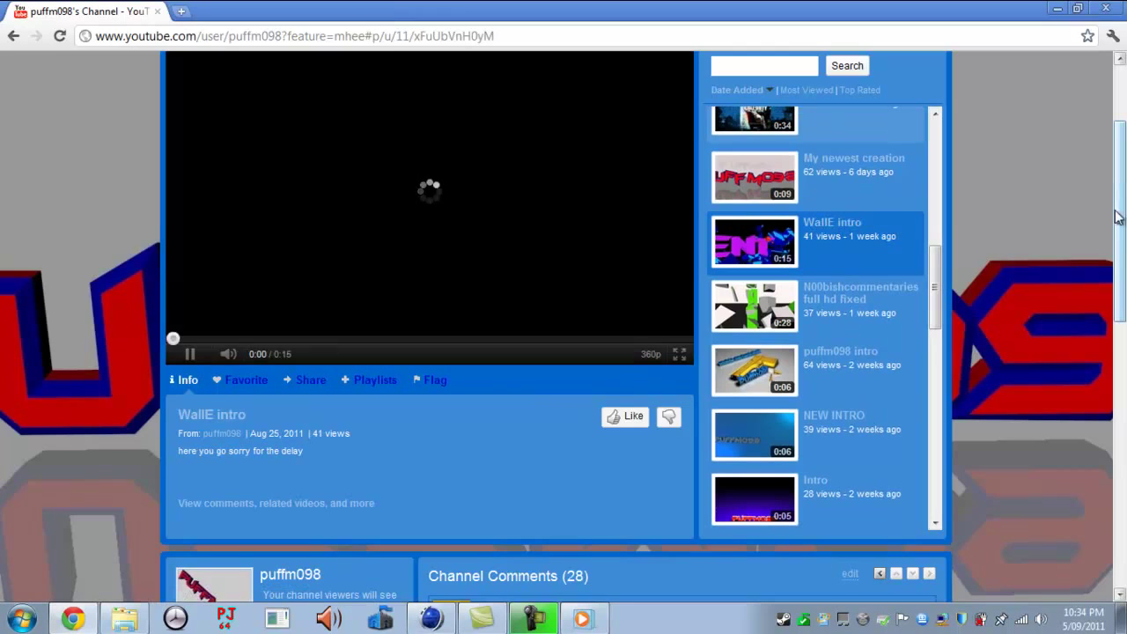
Step: Set the WallE intro's playback quality to 480p and watch it from the beginning in full screen
{"action": "scroll", "coordinate": [622, 311], "scroll_direction": "up", "scroll_amount": 2}
{"action": "left_click", "coordinate": [653, 506]}
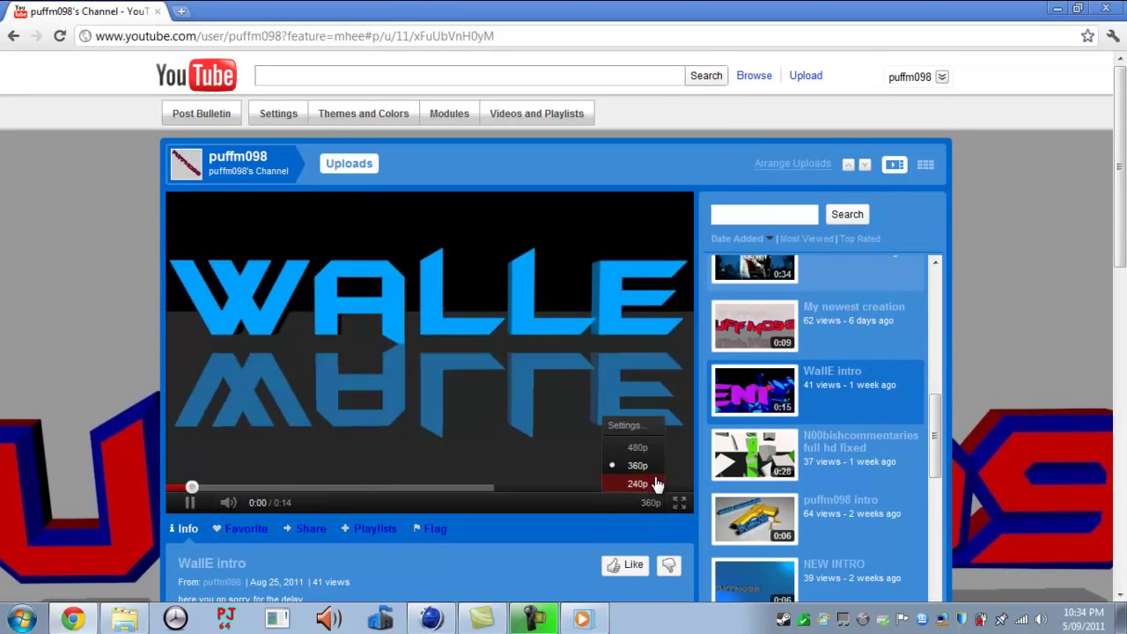
{"action": "left_click", "coordinate": [642, 447]}
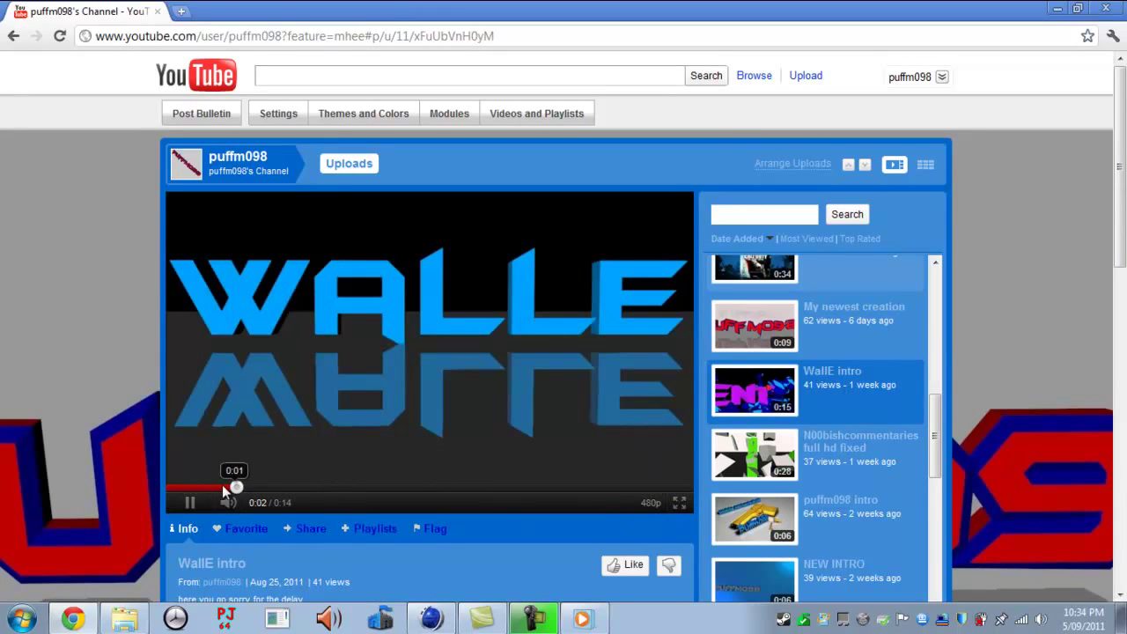
{"action": "left_click_drag", "start_coordinate": [236, 489], "coordinate": [148, 481]}
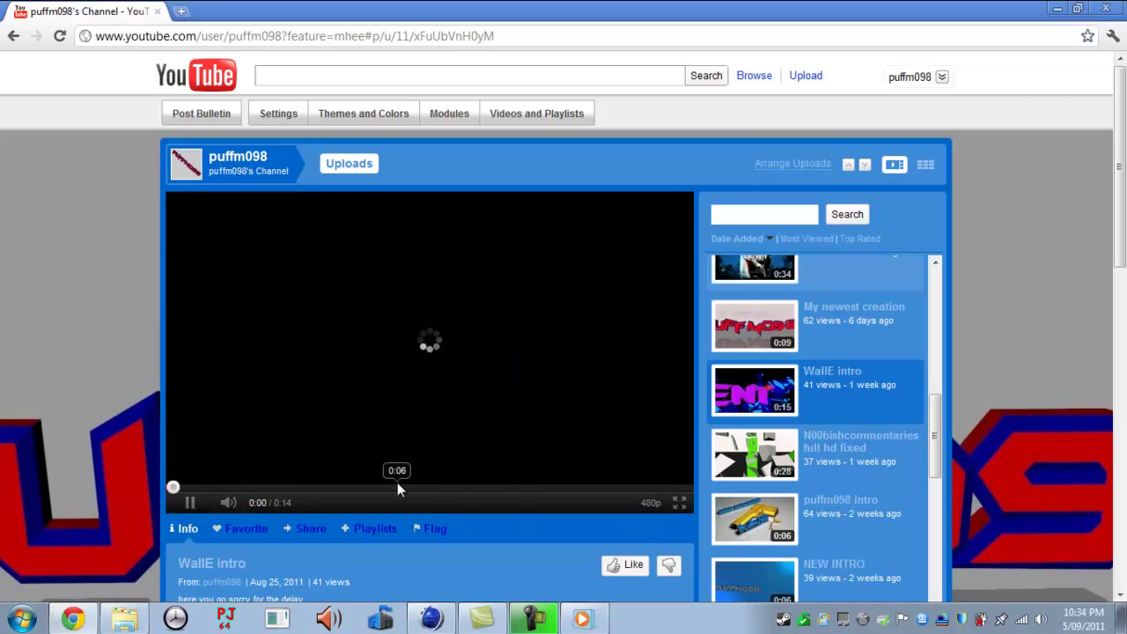
{"action": "left_click", "coordinate": [648, 502]}
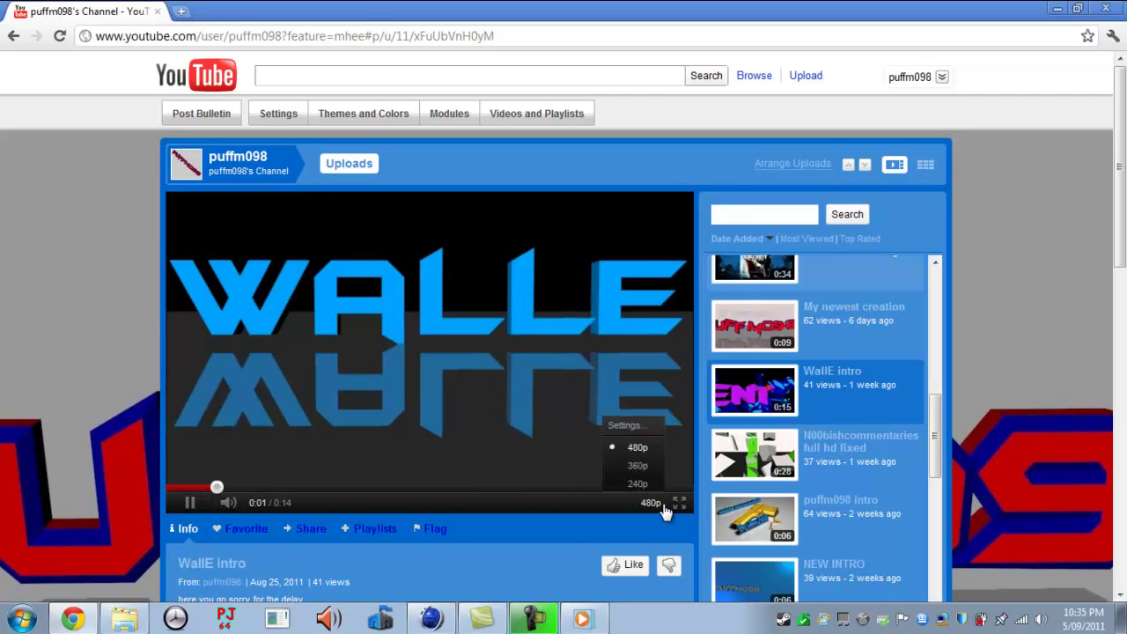
{"action": "left_click", "coordinate": [680, 511]}
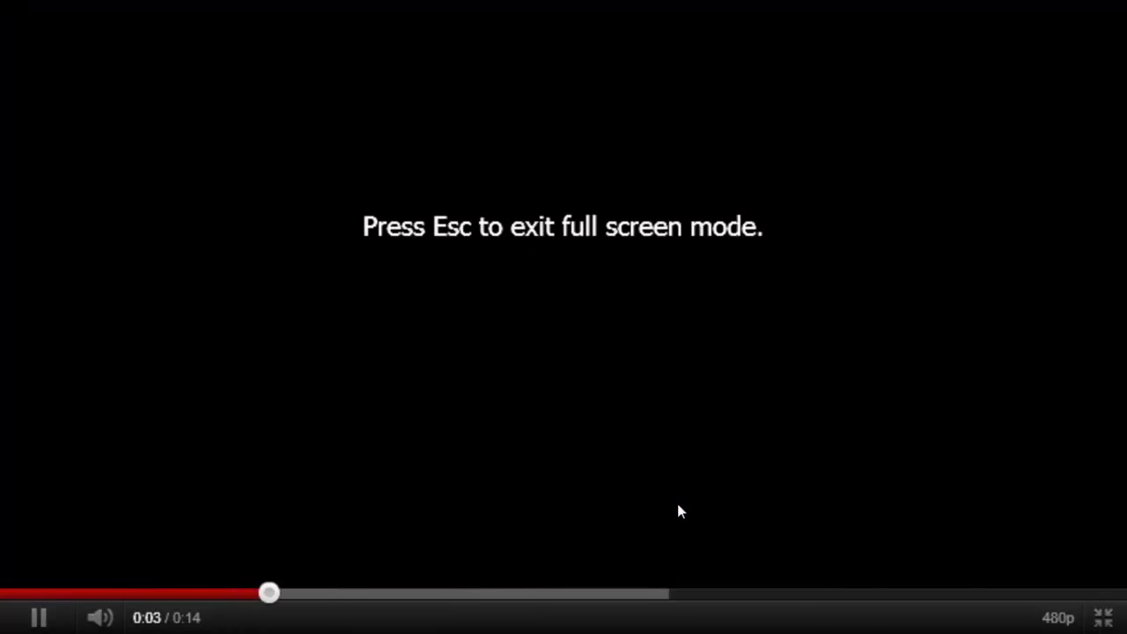
{"action": "left_click", "coordinate": [172, 593]}
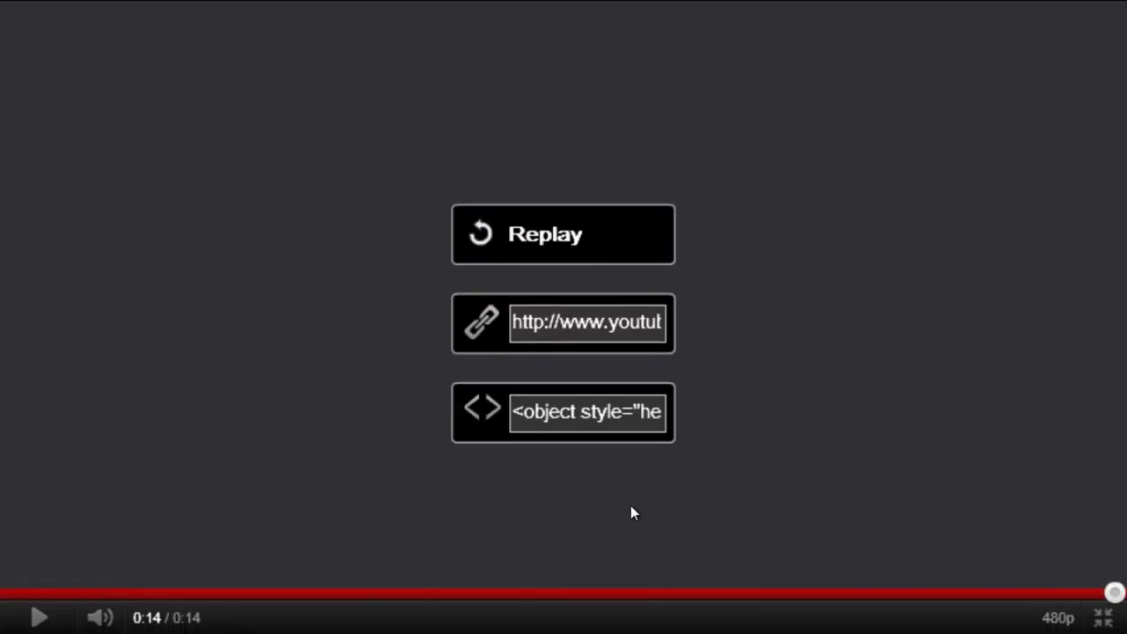
Step: Leave full-screen playback, look through the channel's older uploads, and minimize the browser
{"action": "key", "text": "Escape"}
{"action": "left_click_drag", "start_coordinate": [936, 423], "coordinate": [943, 590]}
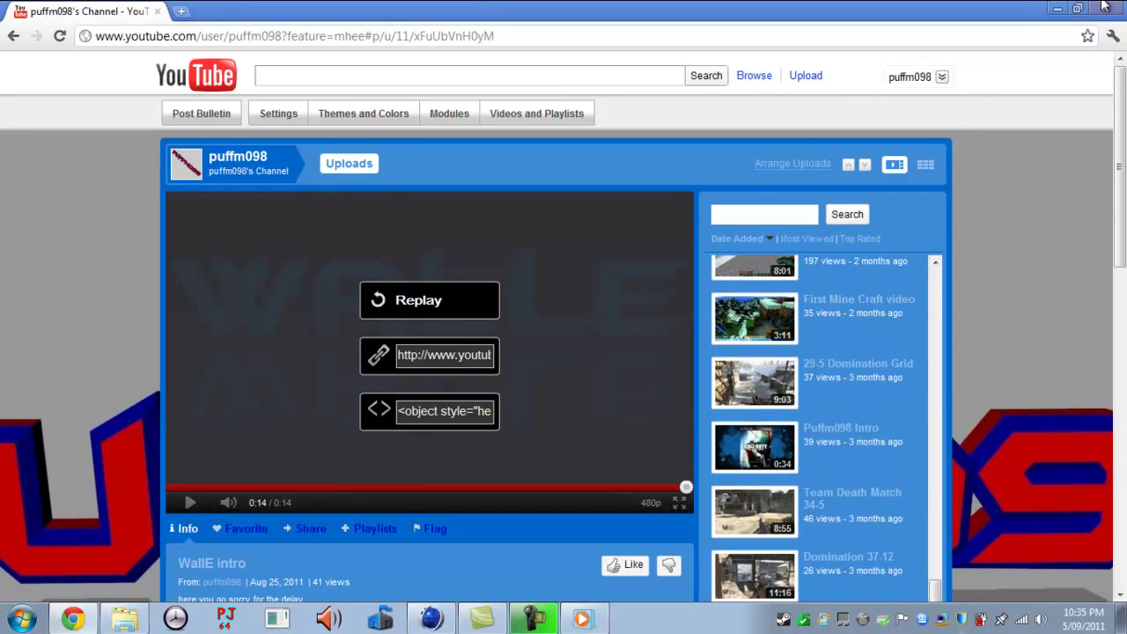
{"action": "left_click", "coordinate": [1062, 9]}
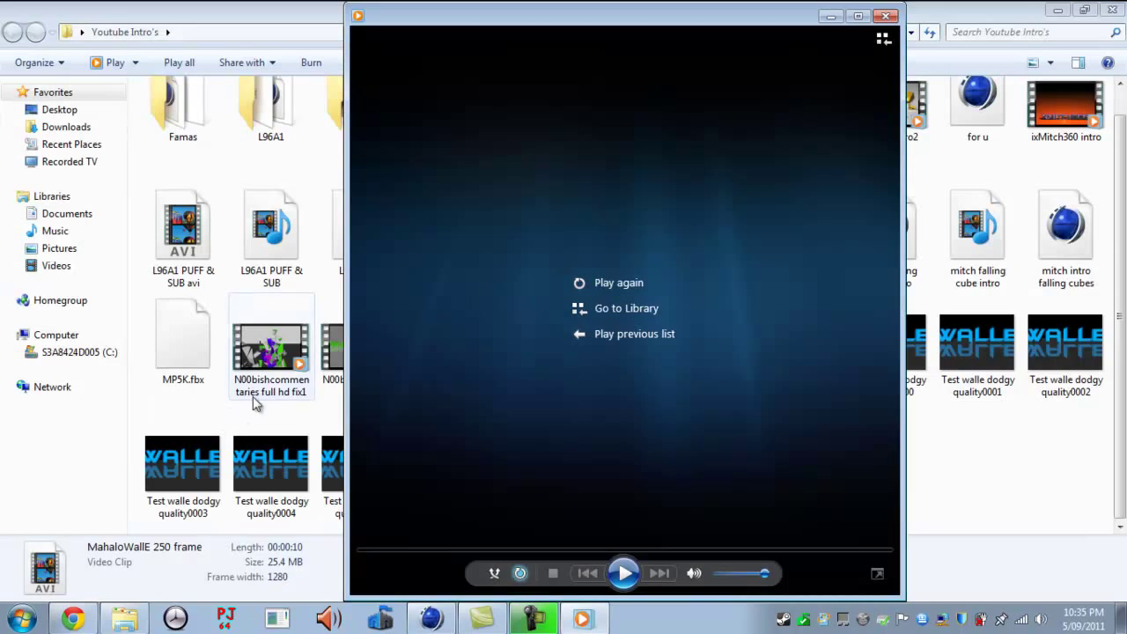
Step: Try to play N00bishcommentaries full hd fix1 in Windows Media Player, and return to the Youtube Intro's folder
{"action": "left_click", "coordinate": [273, 368]}
{"action": "double_click", "coordinate": [274, 368]}
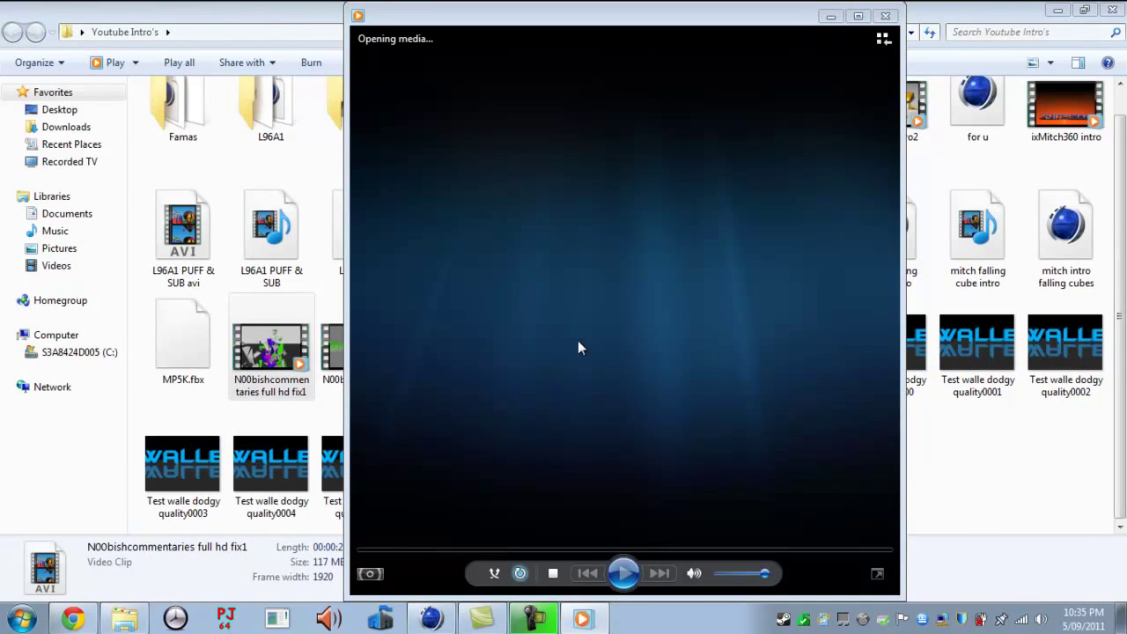
{"action": "left_click", "coordinate": [527, 349]}
{"action": "left_click", "coordinate": [302, 361]}
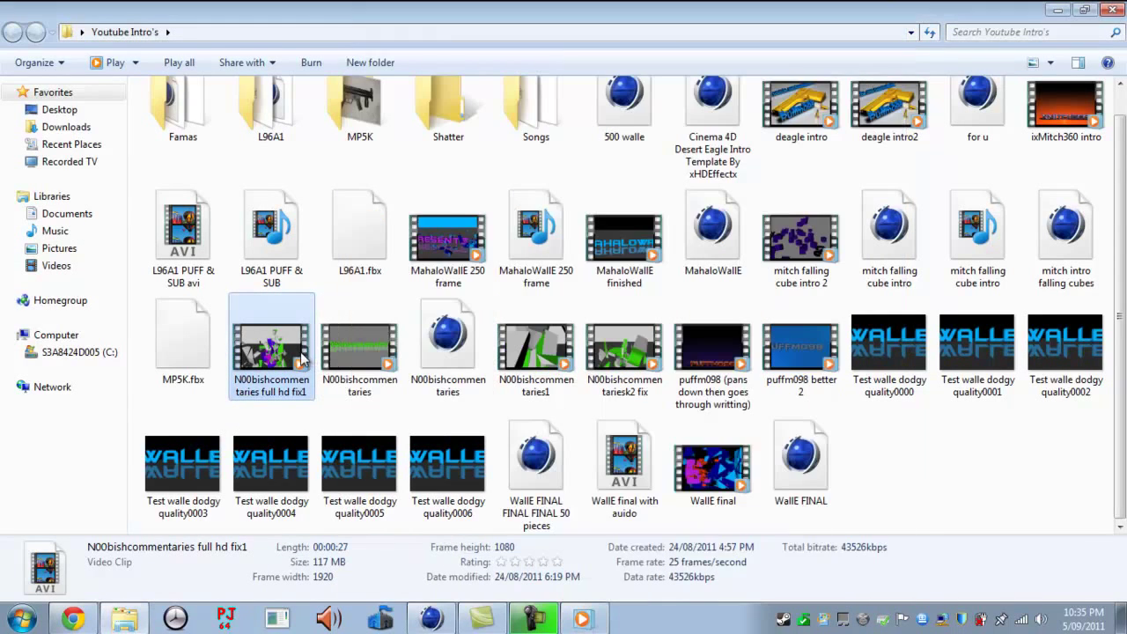
Step: Play N00bishcommentaries full hd fix1 in QuickTime Player, close the player, and minimize the Youtube Intro's folder
{"action": "right_click", "coordinate": [302, 361]}
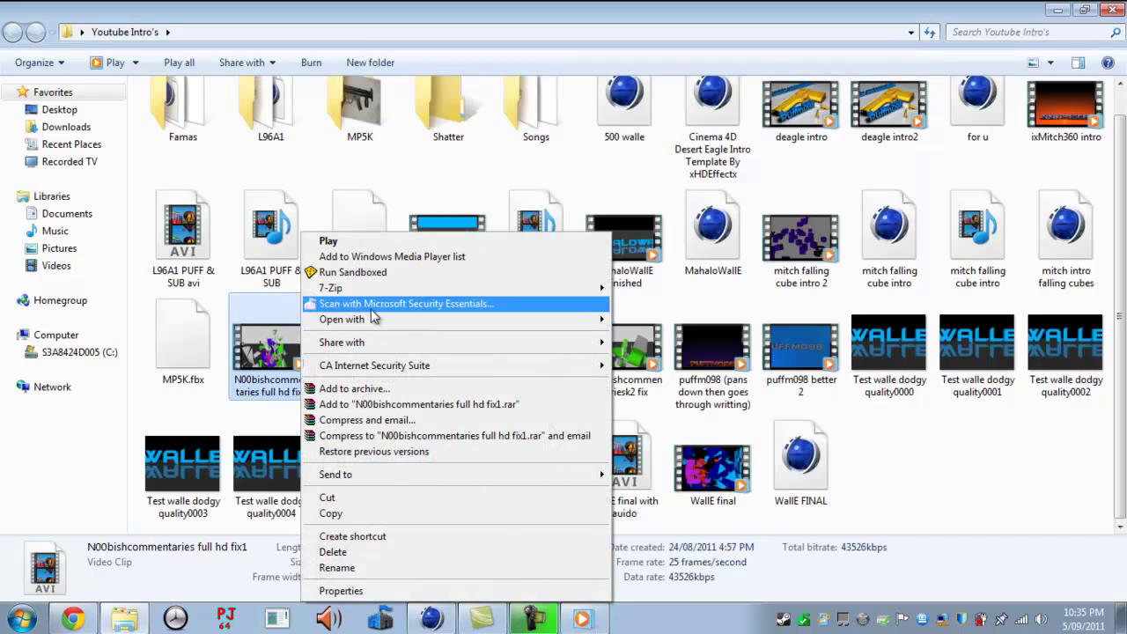
{"action": "mouse_move", "coordinate": [352, 319]}
{"action": "left_click", "coordinate": [678, 345]}
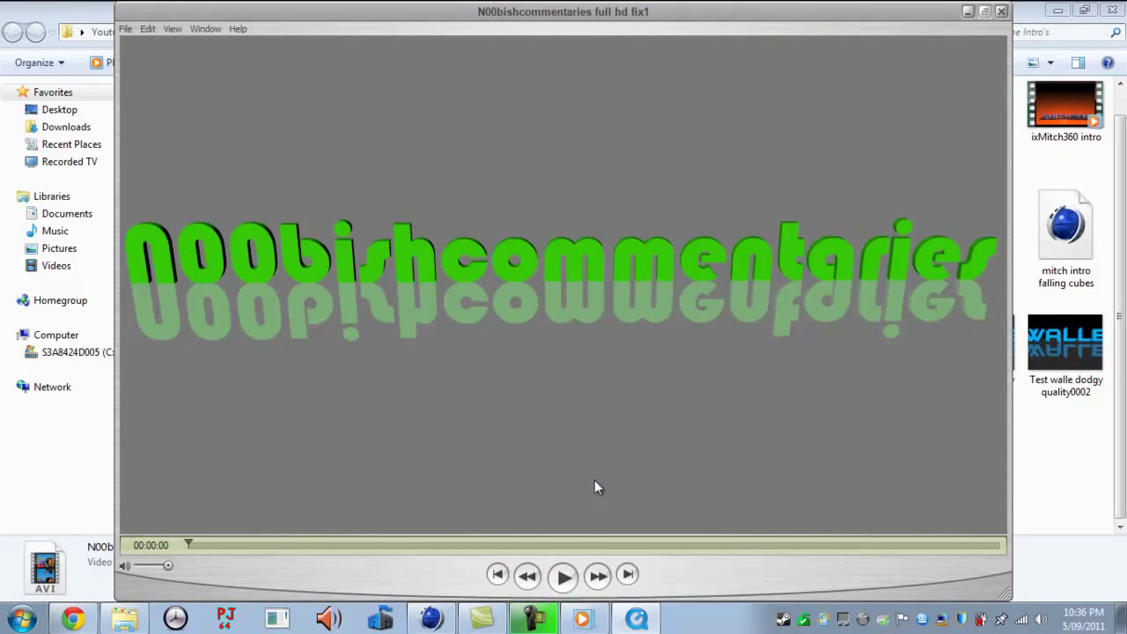
{"action": "left_click", "coordinate": [564, 576]}
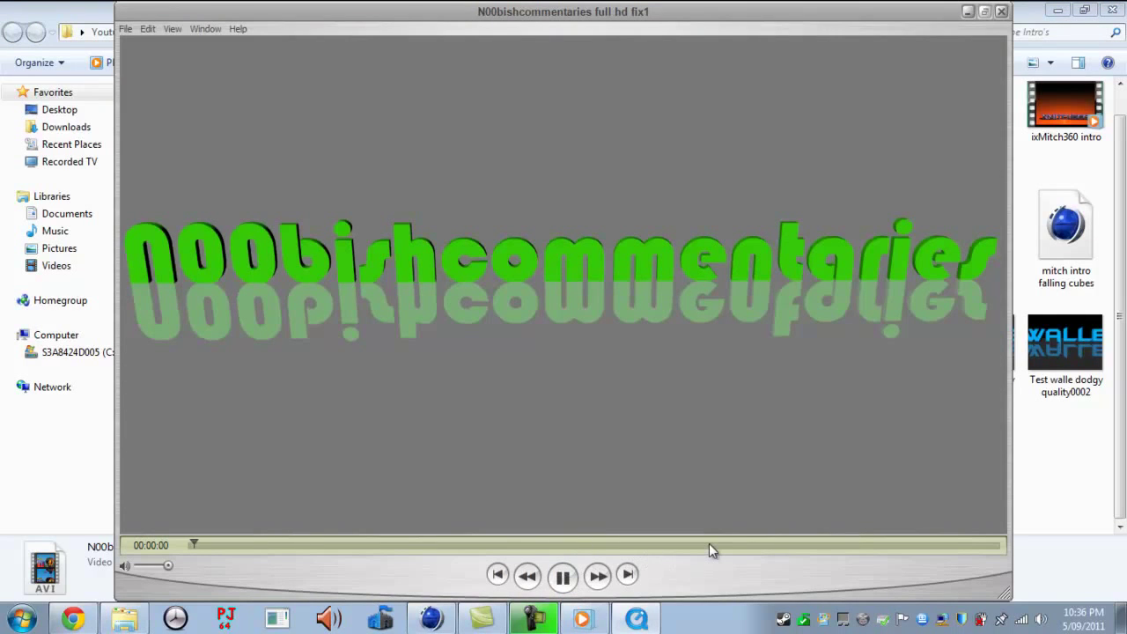
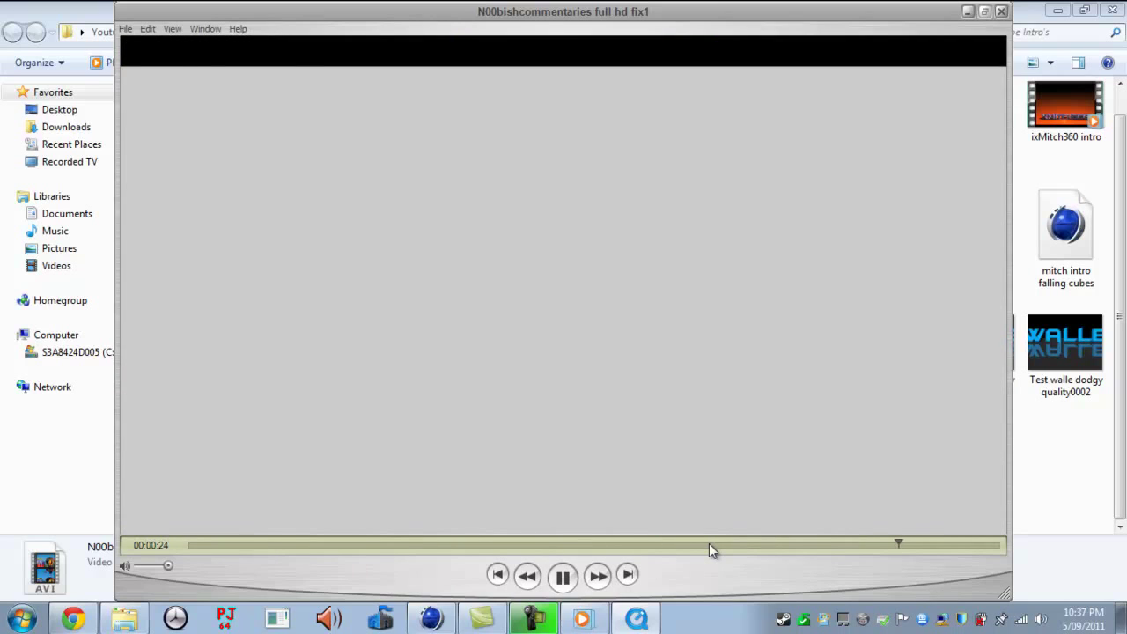
{"action": "left_click", "coordinate": [987, 13]}
{"action": "left_click", "coordinate": [975, 64]}
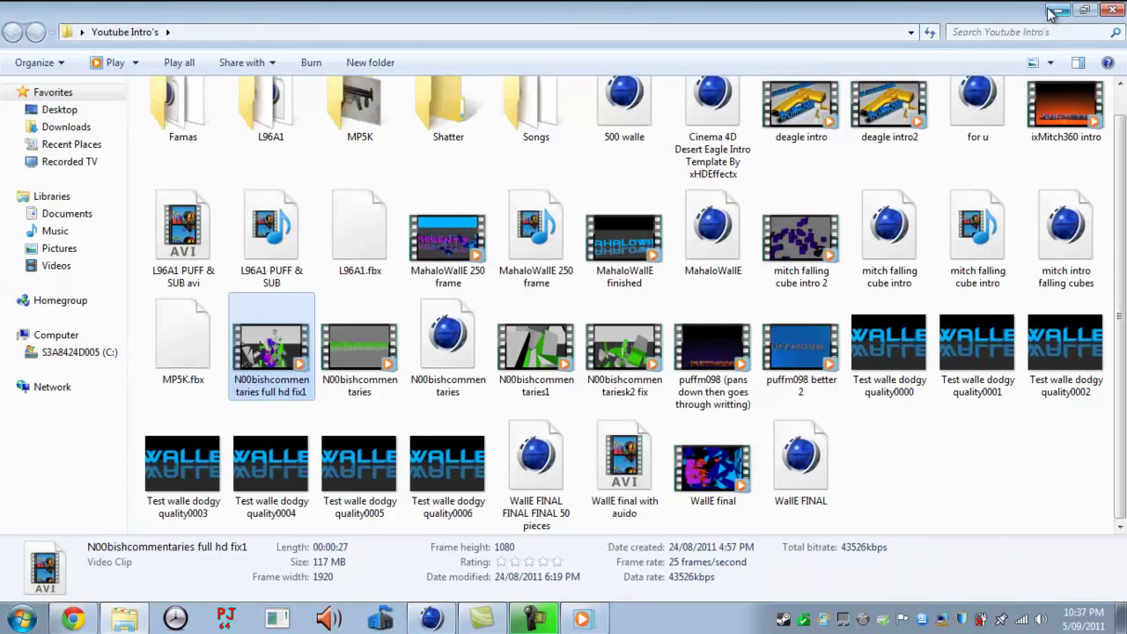
{"action": "left_click", "coordinate": [1055, 11]}
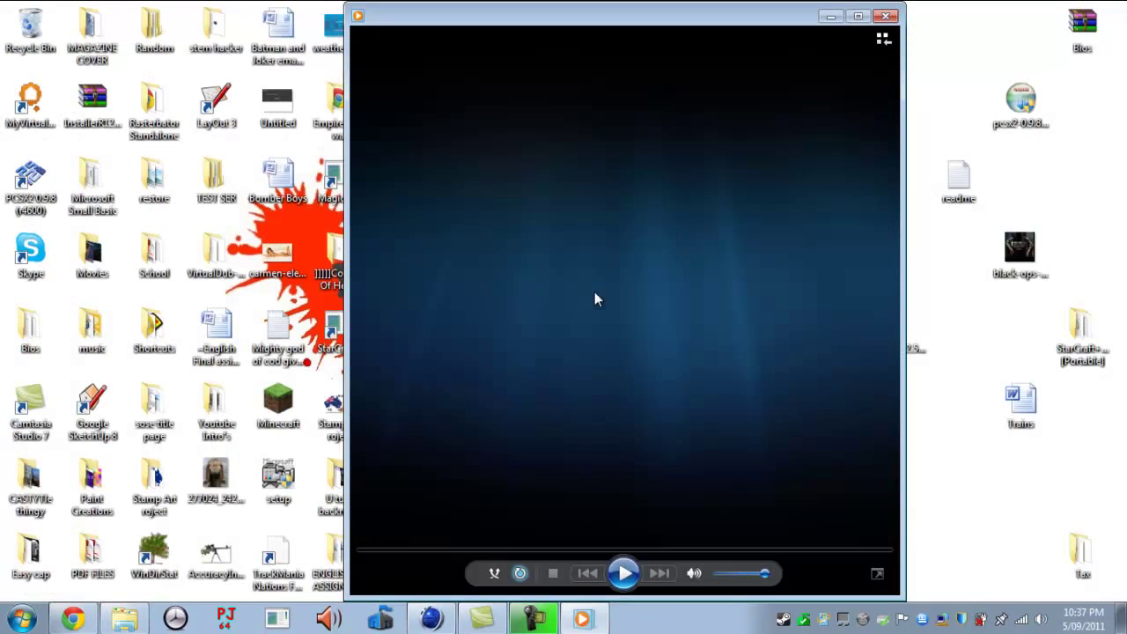
Step: Bring the puffm098 channel page back up to show its video list, and minimize the browser
{"action": "left_click", "coordinate": [73, 619]}
{"action": "left_click_drag", "start_coordinate": [1118, 189], "coordinate": [1116, 216]}
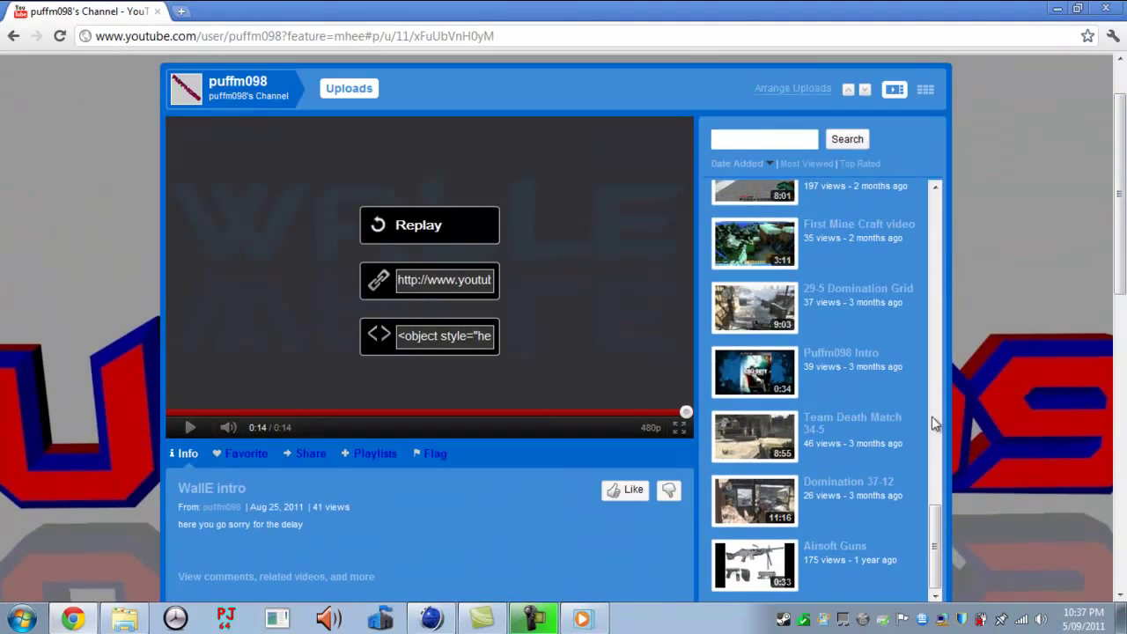
{"action": "left_click", "coordinate": [74, 620]}
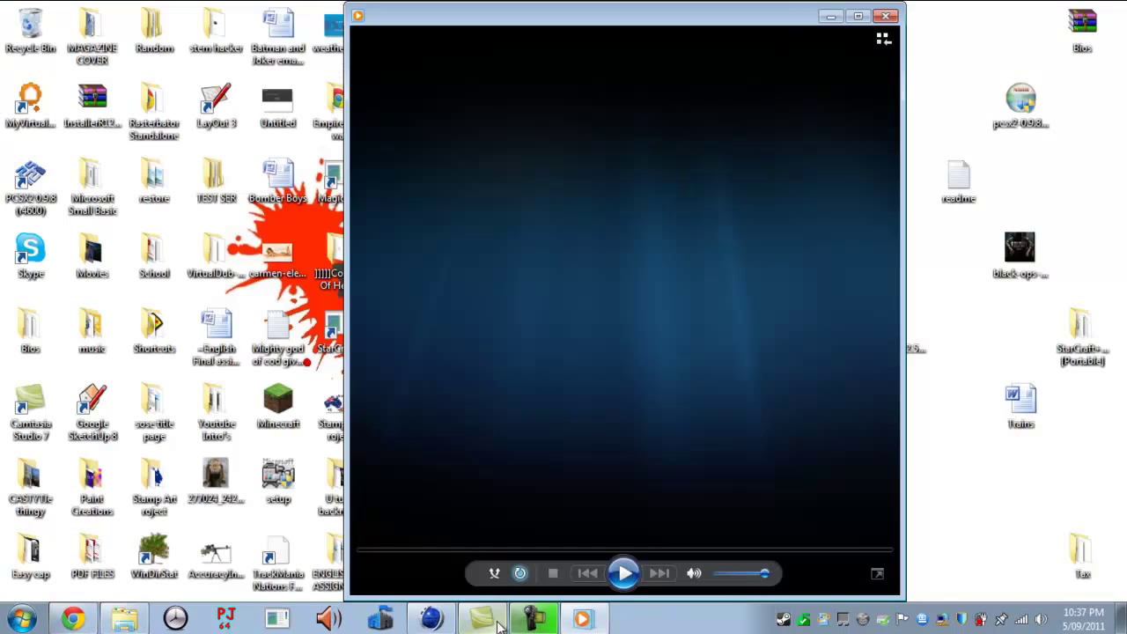
Step: Switch to CINEMA 4D, select the presents Fracture object, and expand its hierarchy
{"action": "left_click", "coordinate": [431, 620]}
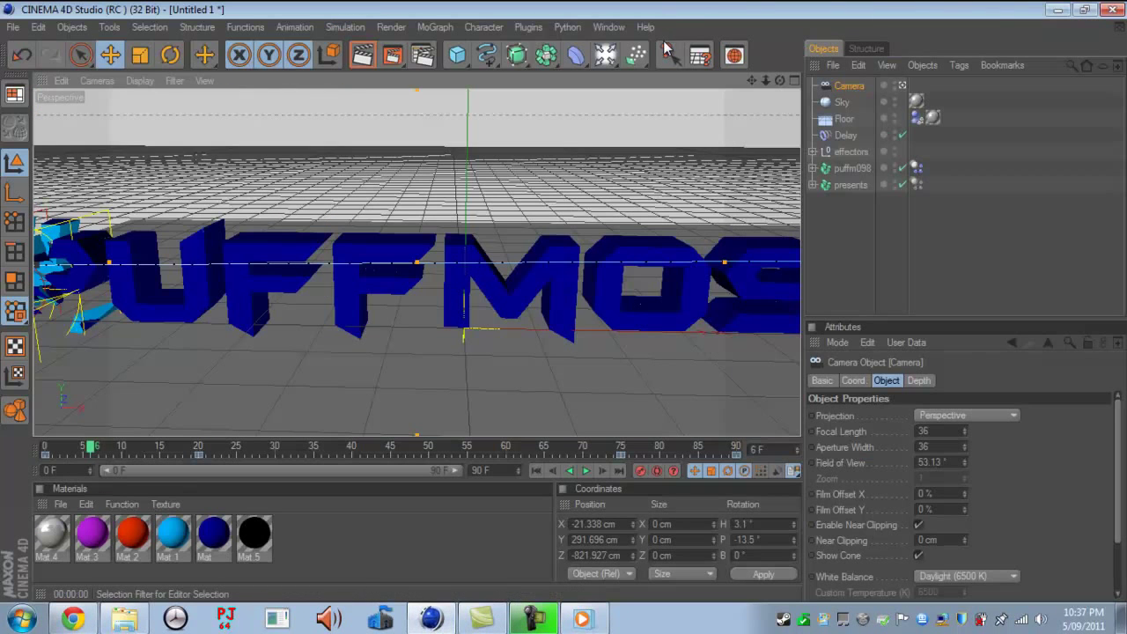
{"action": "left_click", "coordinate": [857, 260]}
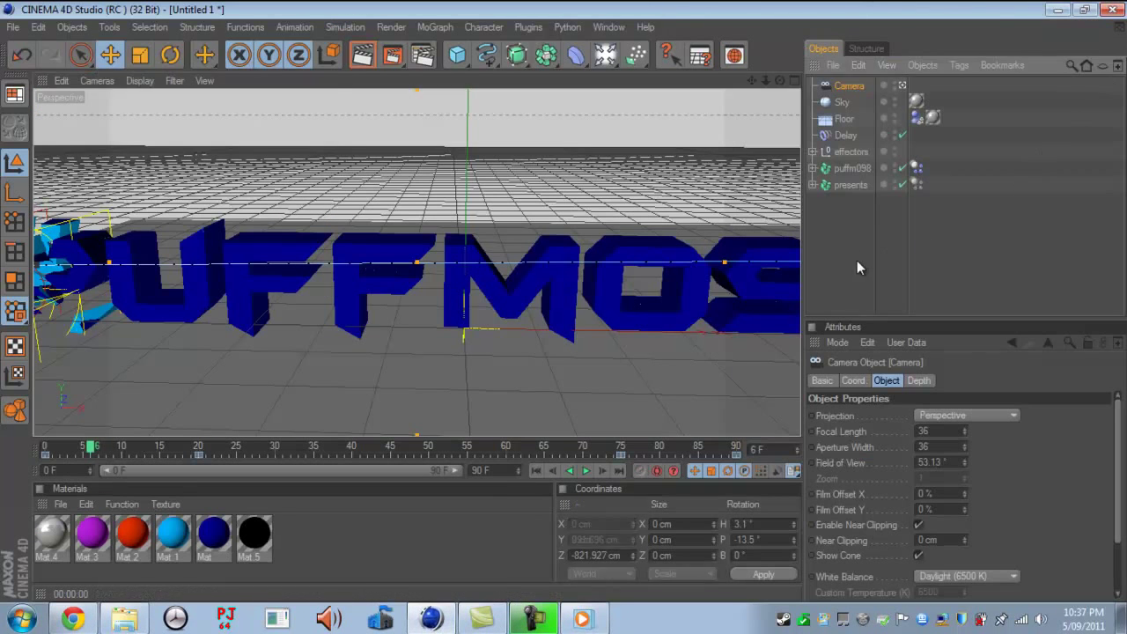
{"action": "double_click", "coordinate": [852, 185]}
{"action": "key", "text": "Return"}
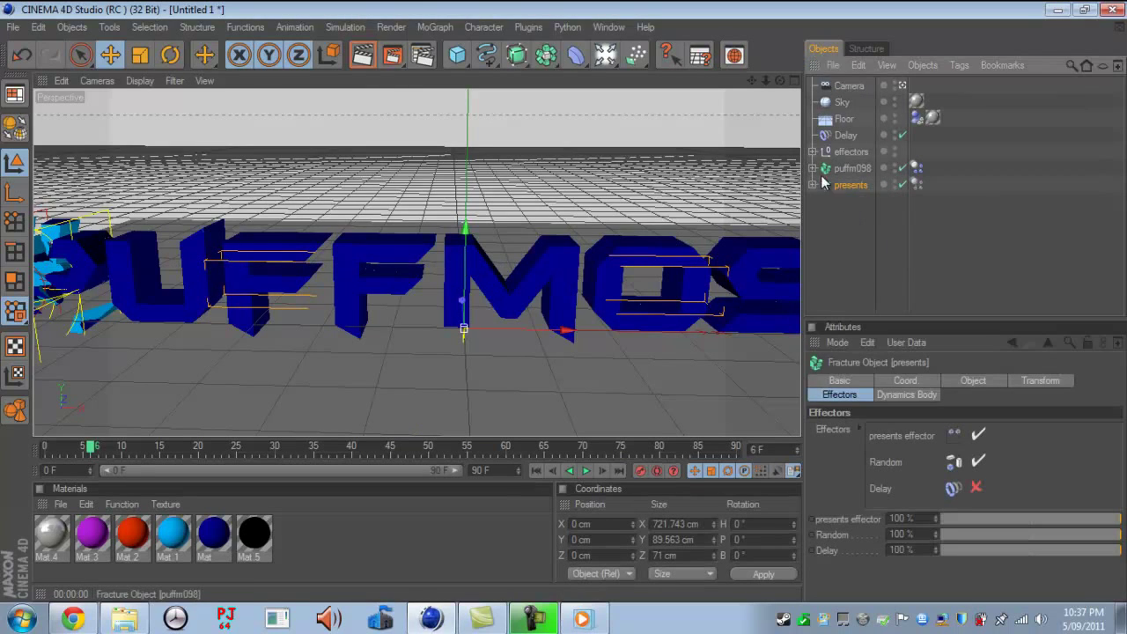
{"action": "left_click", "coordinate": [813, 186]}
Step: Step through the individual shattered pieces inside the presents object, starting from Pieces 19, to examine them
{"action": "left_click", "coordinate": [858, 217]}
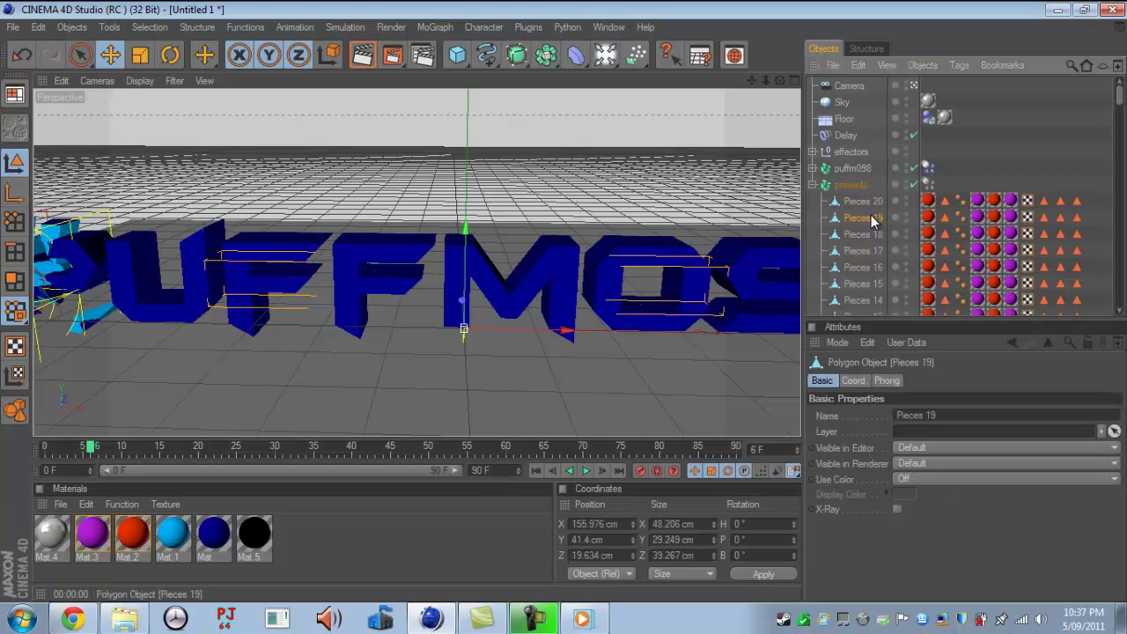
{"action": "key", "text": "Down"}
{"action": "key", "text": "Down"}
{"action": "key", "text": "Down"}
{"action": "key", "text": "Down"}
{"action": "key", "text": "Down"}
{"action": "key", "text": "Down"}
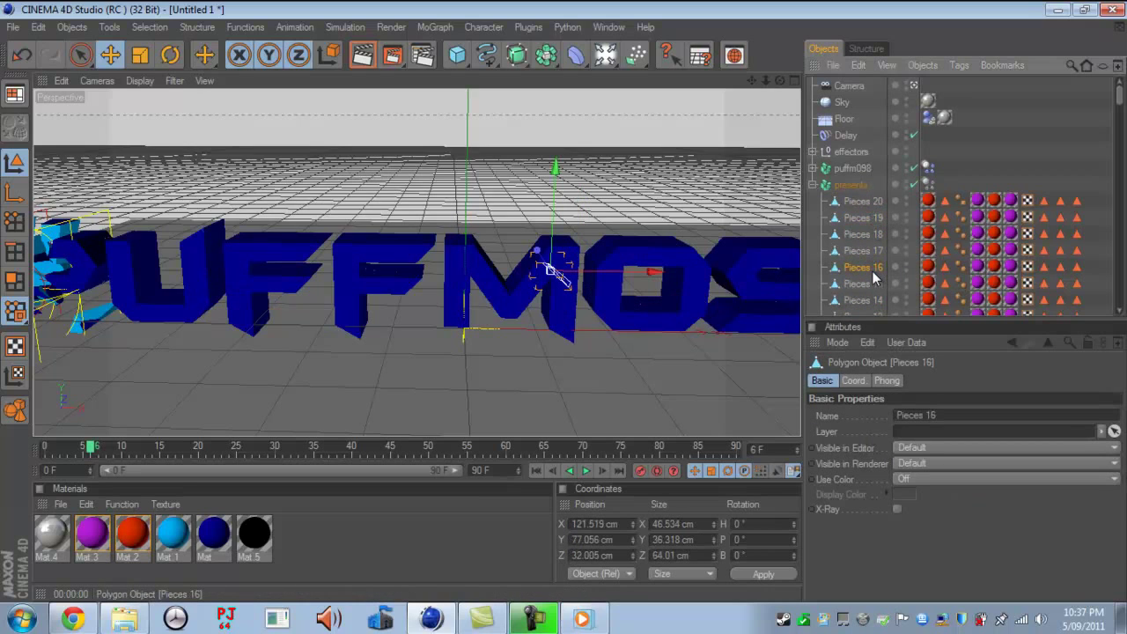
{"action": "key", "text": "Up"}
{"action": "key", "text": "Up"}
{"action": "key", "text": "Up"}
{"action": "key", "text": "Up"}
{"action": "key", "text": "Up"}
{"action": "key", "text": "Up"}
{"action": "key", "text": "Up"}
{"action": "key", "text": "Up"}
{"action": "key", "text": "Up"}
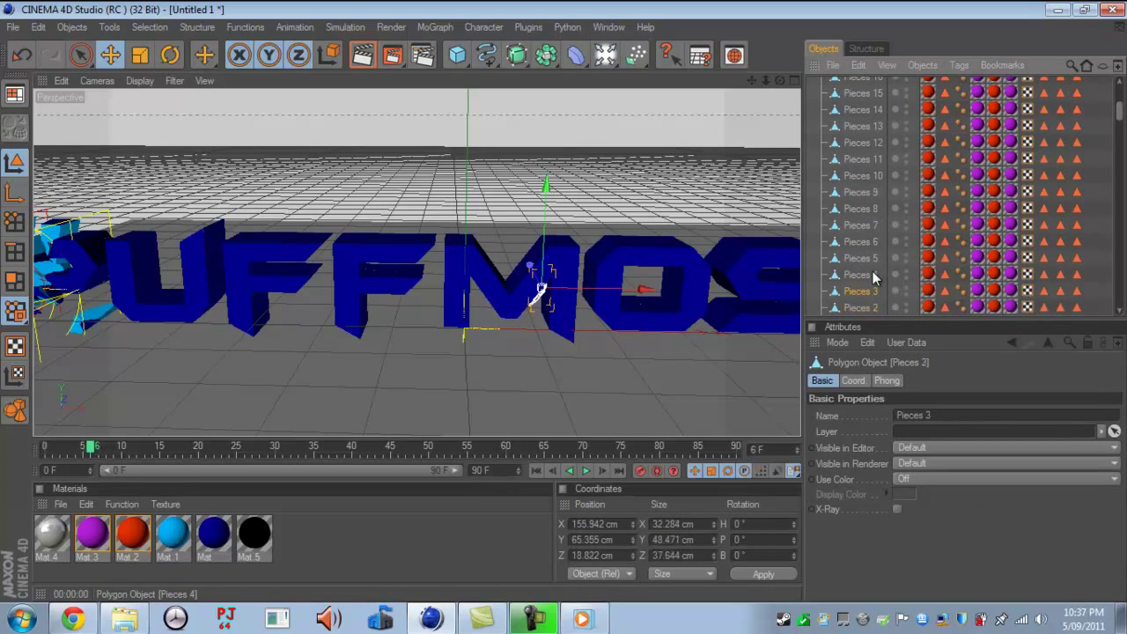
{"action": "key", "text": "Up"}
{"action": "key", "text": "Up"}
{"action": "key", "text": "Up"}
{"action": "key", "text": "Up"}
{"action": "key", "text": "Up"}
{"action": "key", "text": "Up"}
{"action": "key", "text": "Up"}
{"action": "key", "text": "Up"}
{"action": "key", "text": "Up"}
{"action": "key", "text": "Up"}
{"action": "key", "text": "Up"}
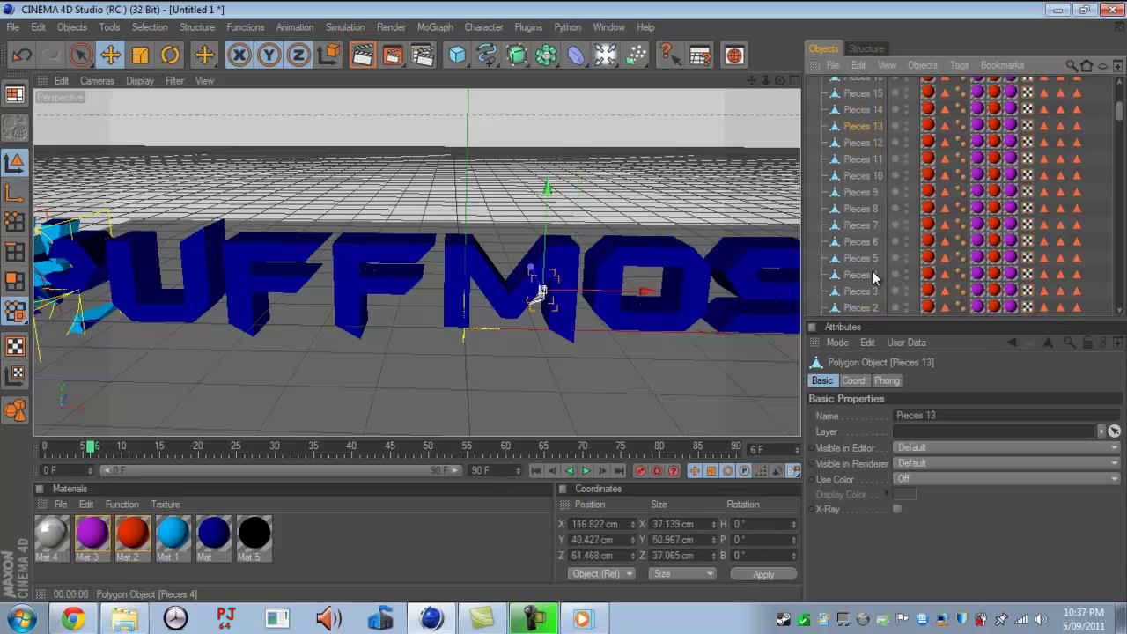
{"action": "key", "text": "Up"}
{"action": "key", "text": "Up"}
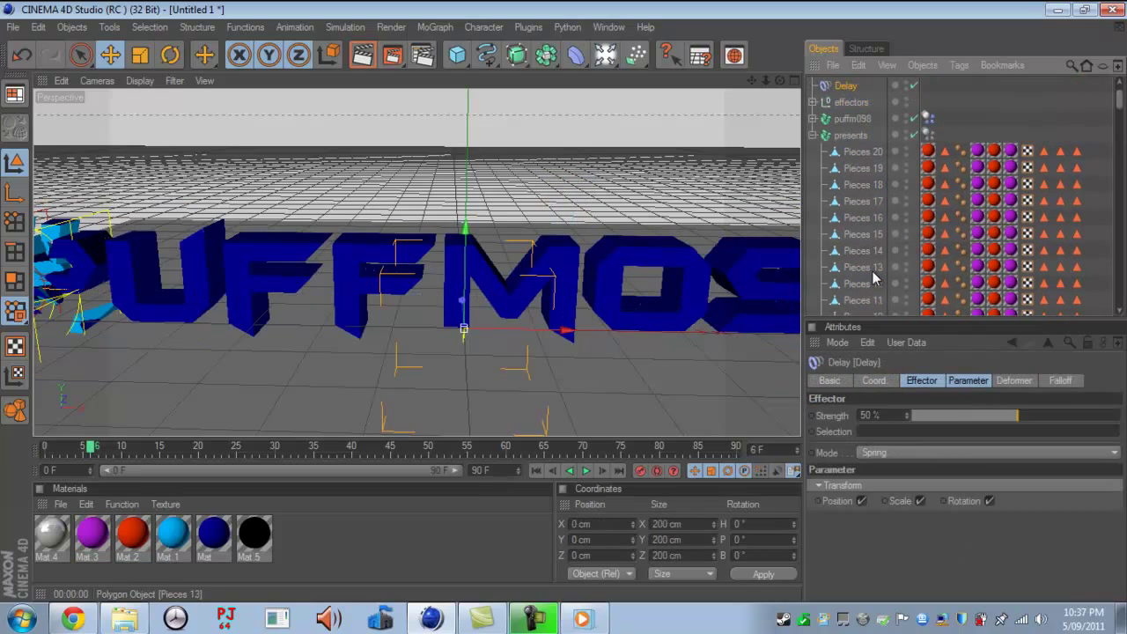
Step: Select the effectors null object directly below the Delay effector in the object hierarchy
{"action": "key", "text": "Down"}
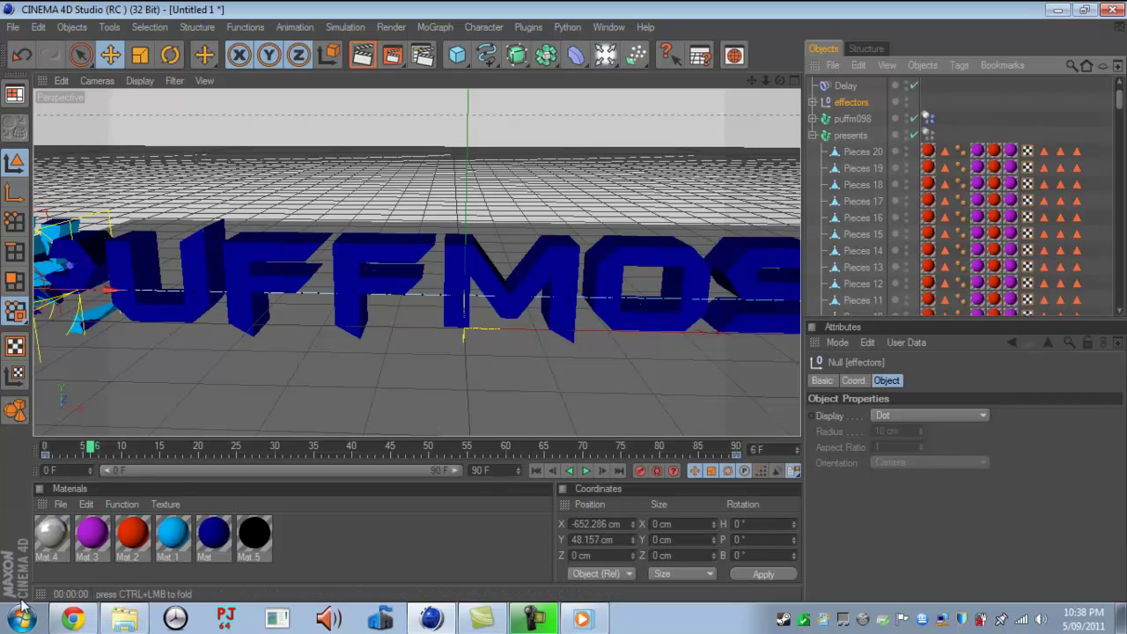
Step: Switch to Chrome, load twitter.com in a new tab to show the Twitter home page, and minimize the browser
{"action": "left_click", "coordinate": [74, 619]}
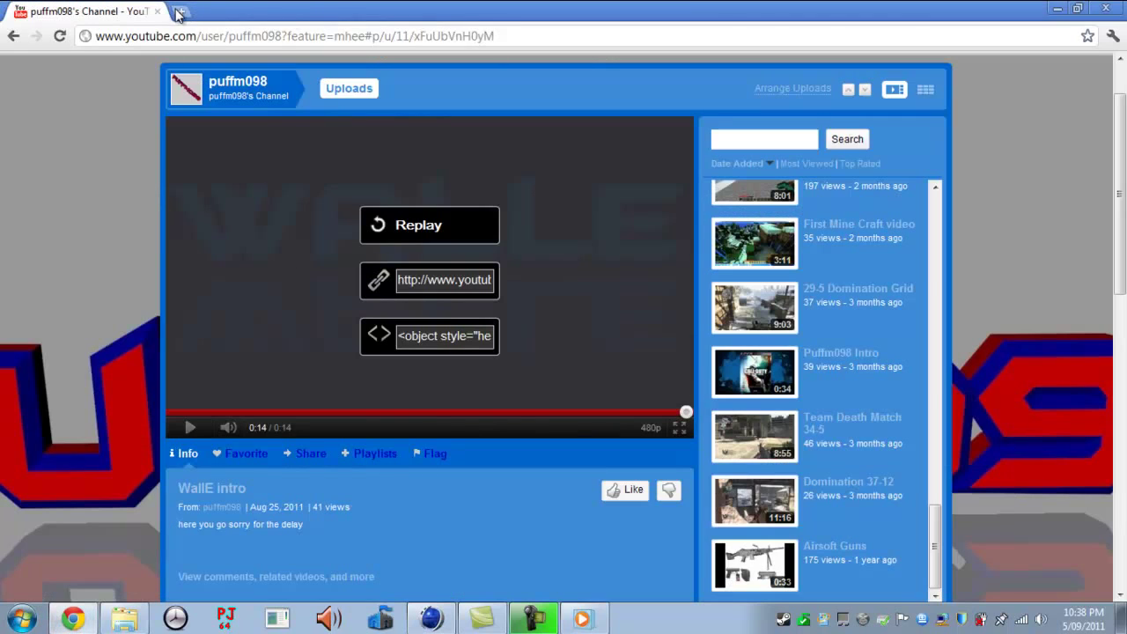
{"action": "left_click", "coordinate": [180, 11]}
{"action": "type", "text": "t"}
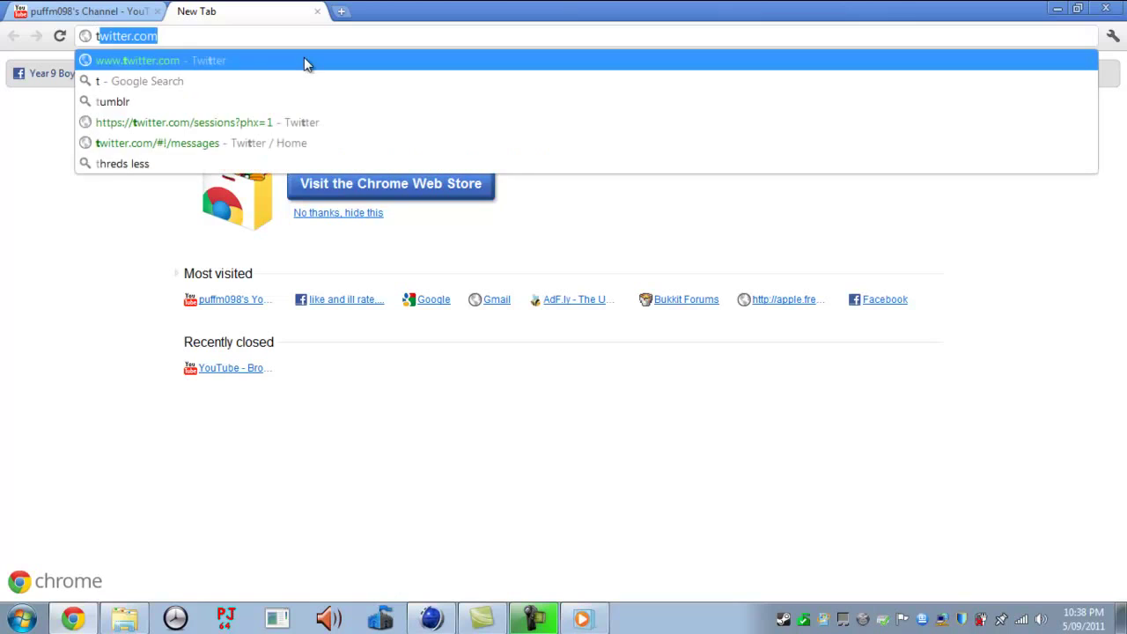
{"action": "type", "text": "witter.com"}
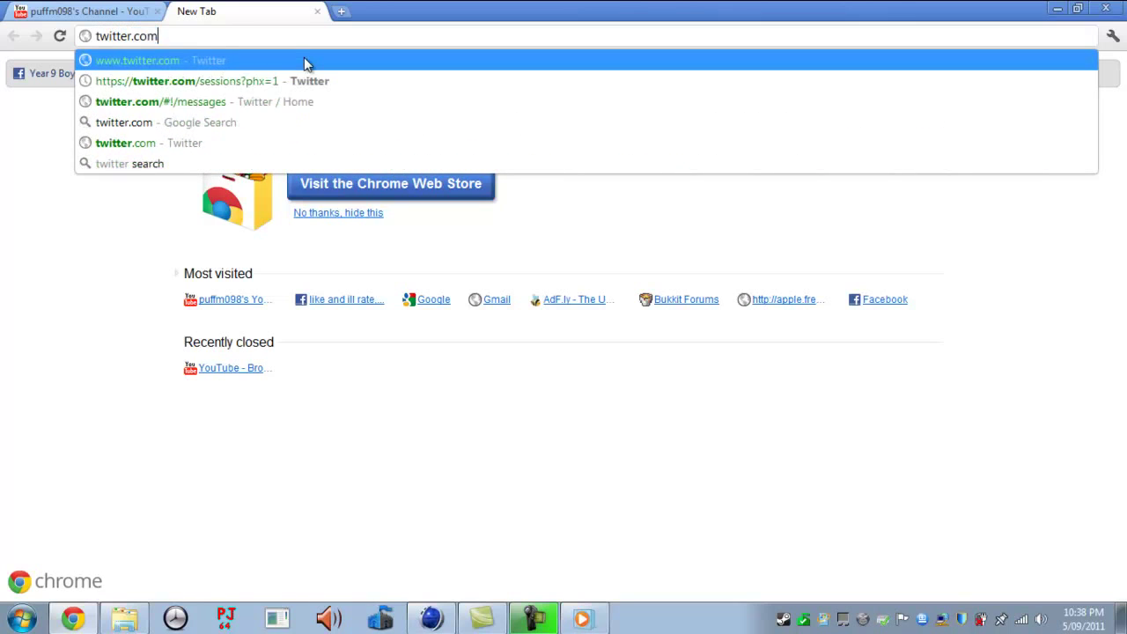
{"action": "key", "text": "Return"}
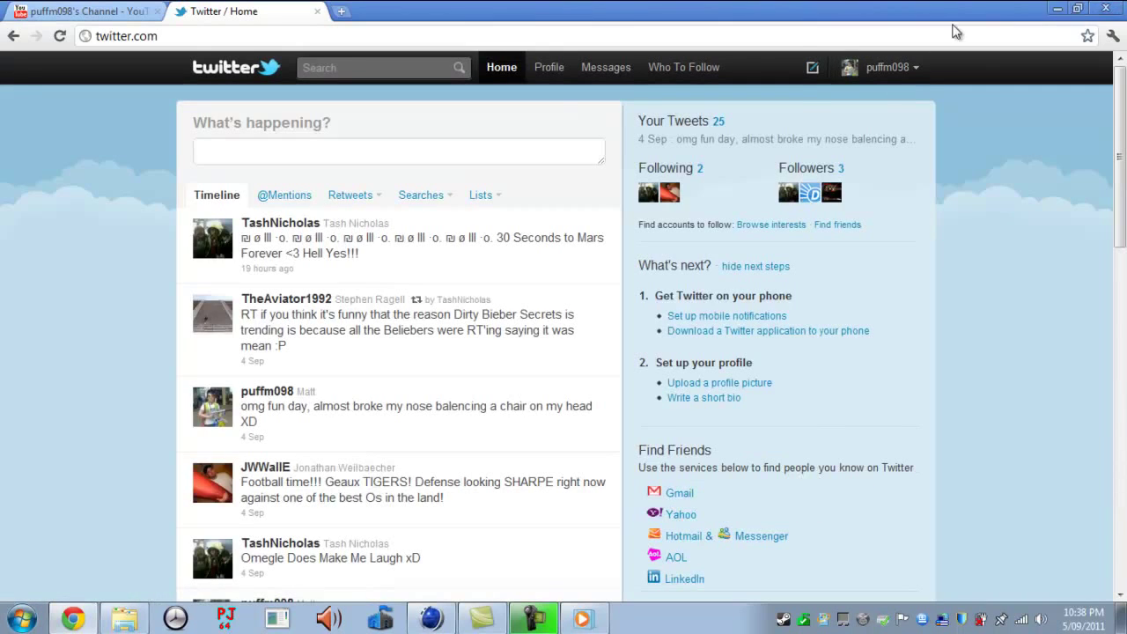
{"action": "left_click", "coordinate": [1058, 9]}
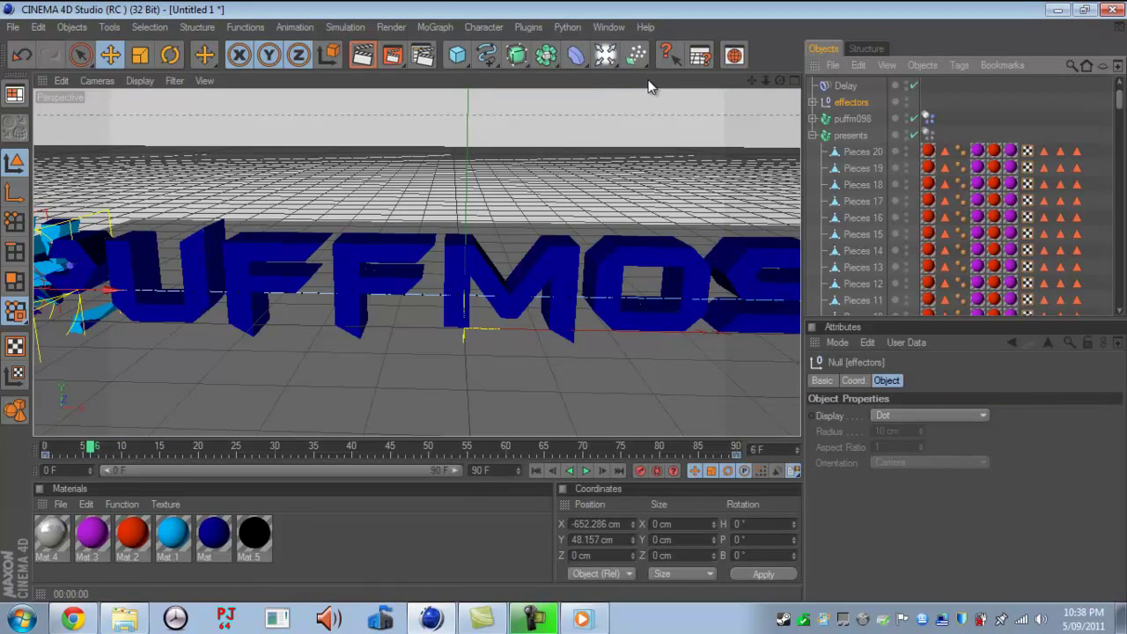